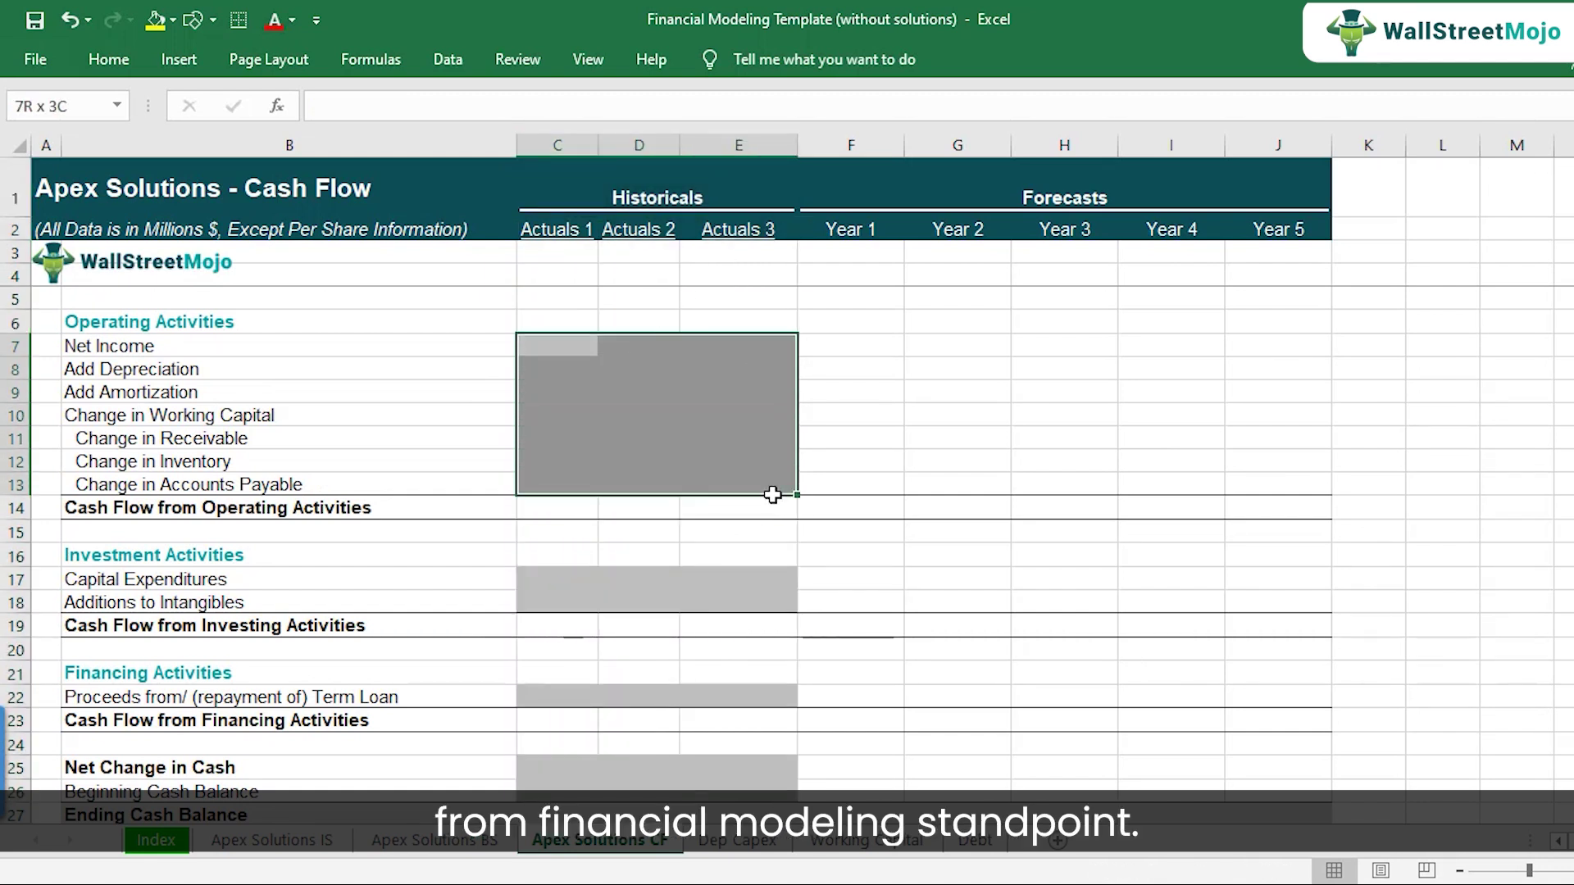
# Step: Examine the cash flow's forecast operating lines and the Net income row in the Apex Solutions income statement
pyautogui.click(844, 347)
pyautogui.moveTo(844, 346); pyautogui.dragTo(1281, 487)
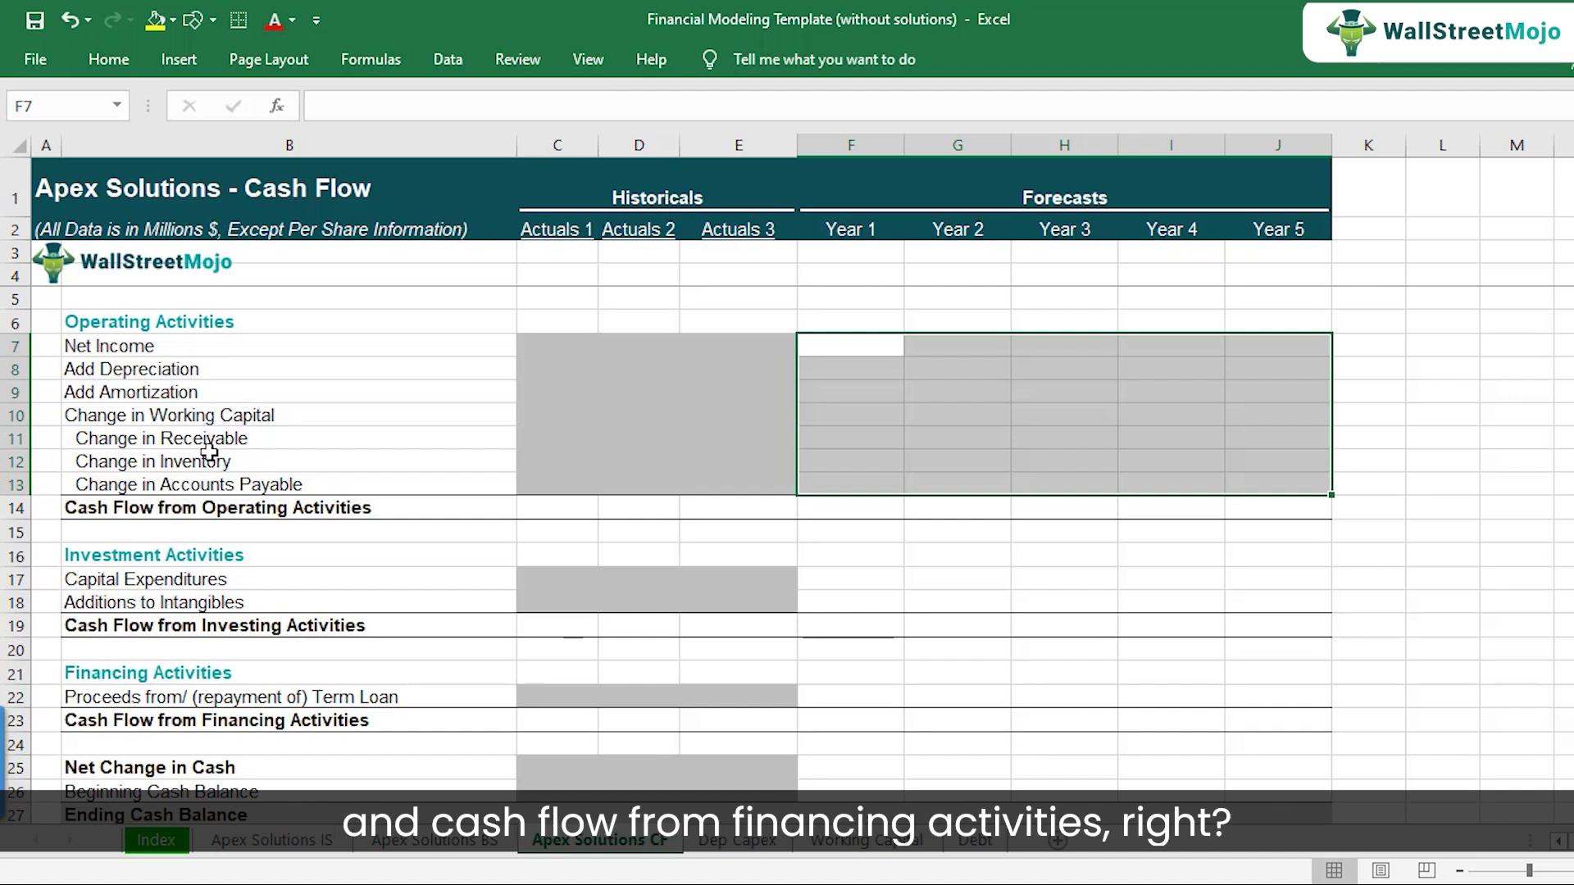
pyautogui.scroll(-1, 212, 639)
pyautogui.scroll(1, 213, 642)
pyautogui.click(207, 345)
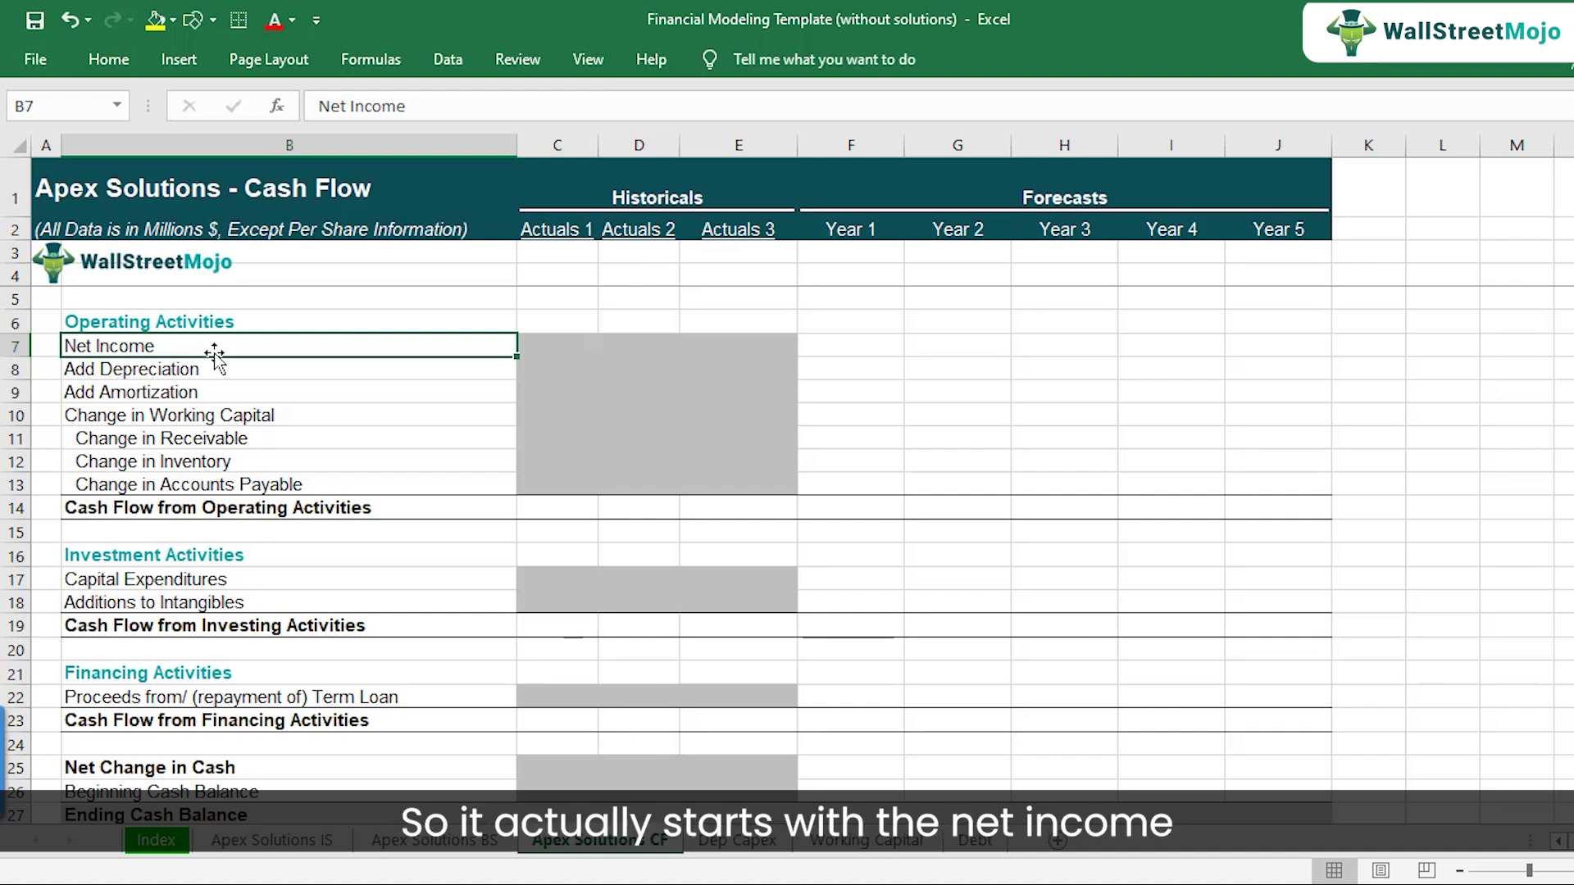
pyautogui.click(271, 840)
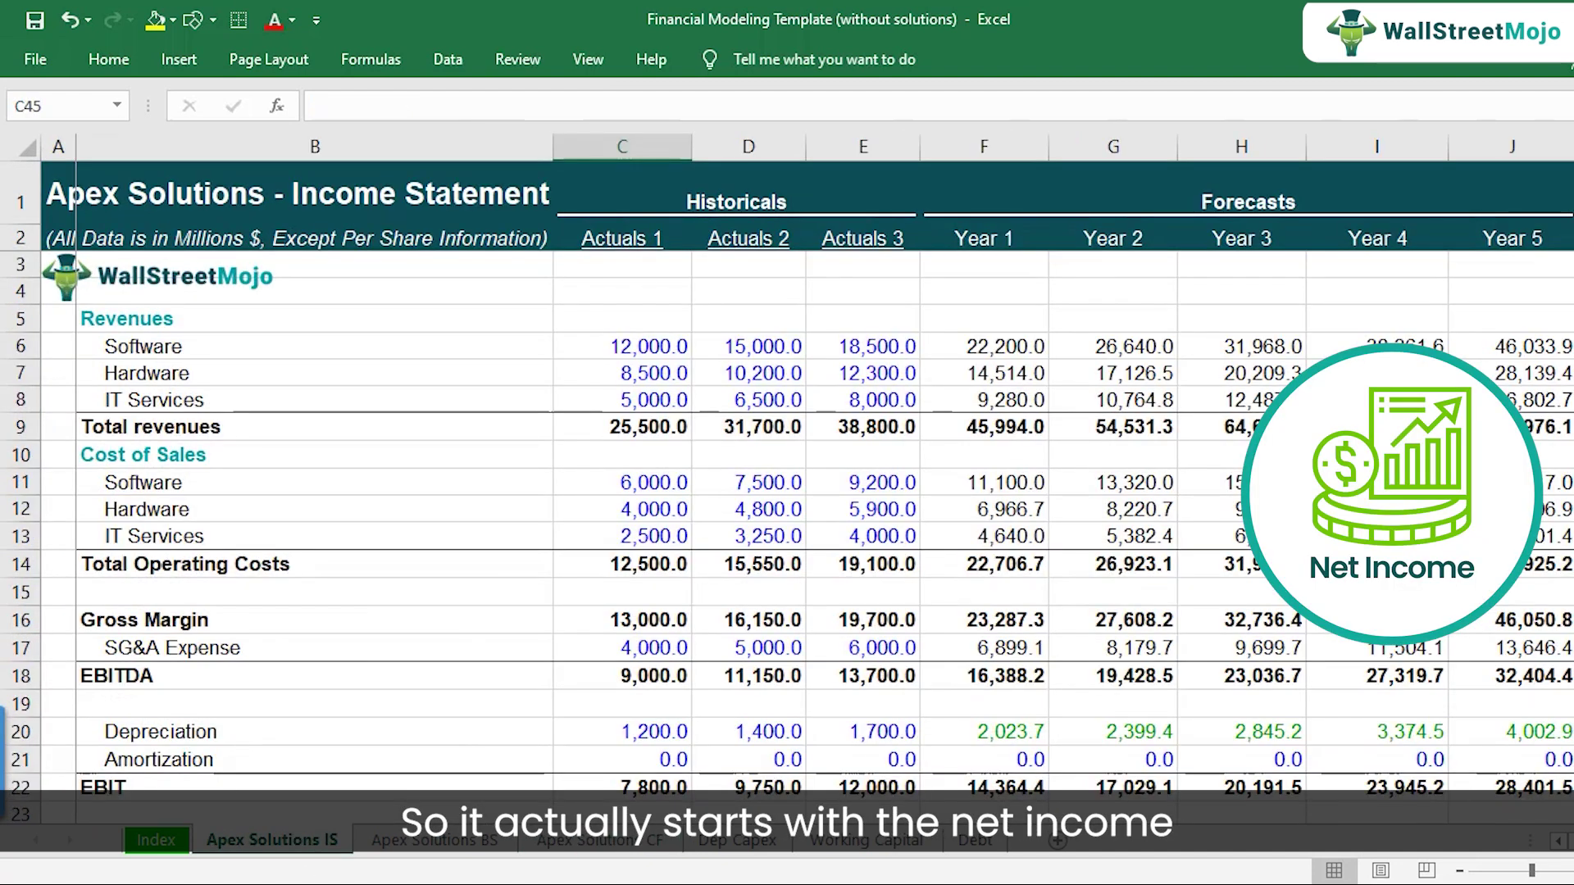
pyautogui.scroll(-3, 882, 660)
pyautogui.click(647, 762)
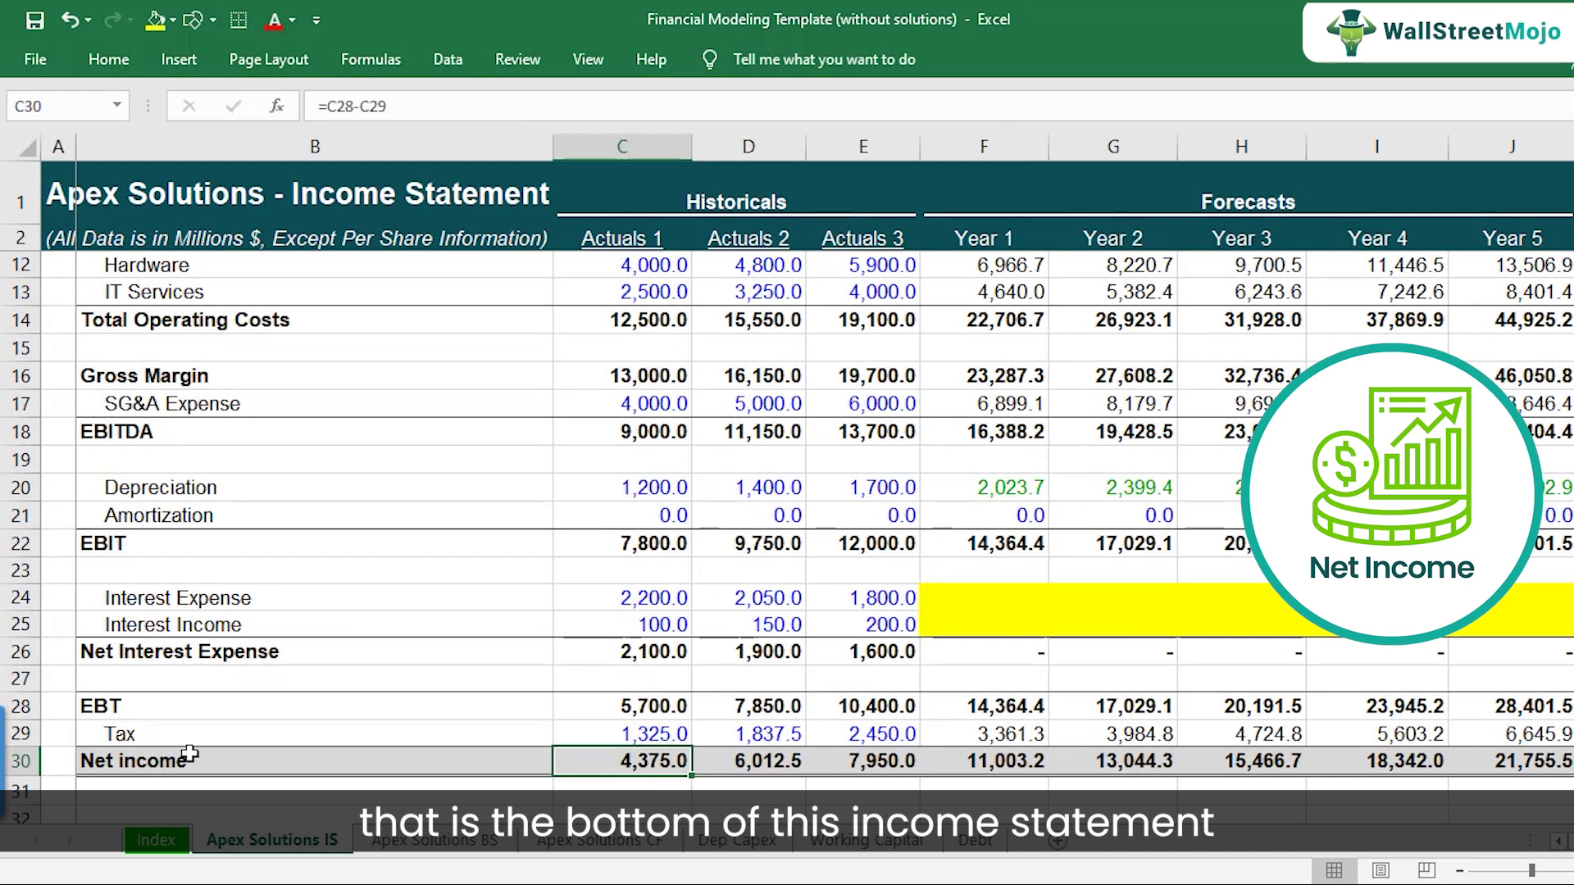
pyautogui.click(981, 767)
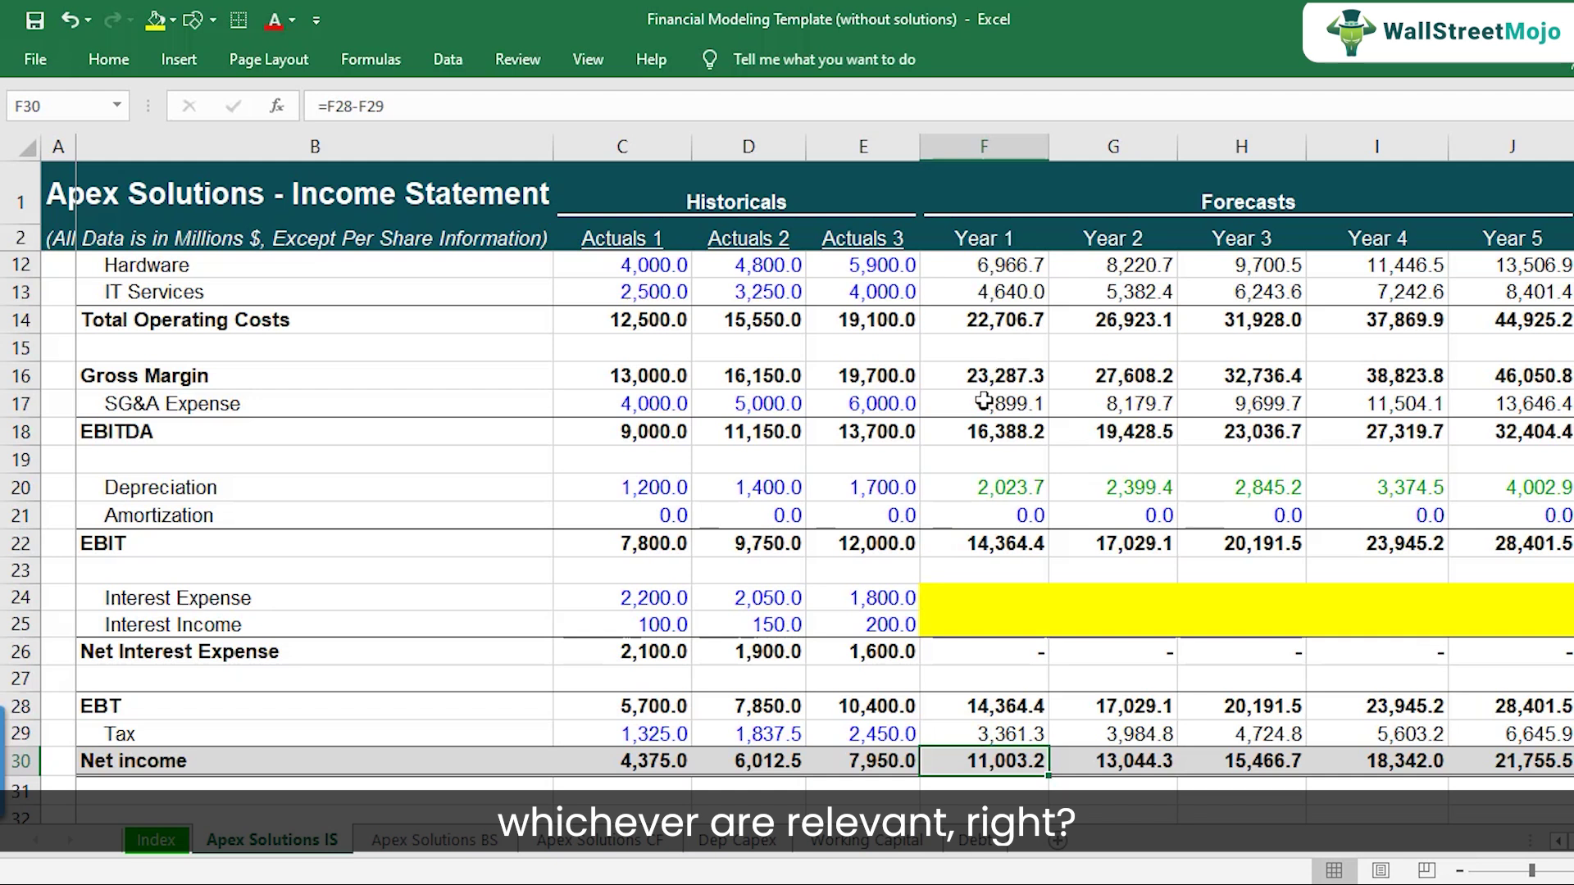
# Step: Link Year 1 Net Income in the cash flow statement (F7) to the income statement's net income with ='Apex Solutions IS'!F30
pyautogui.click(645, 840)
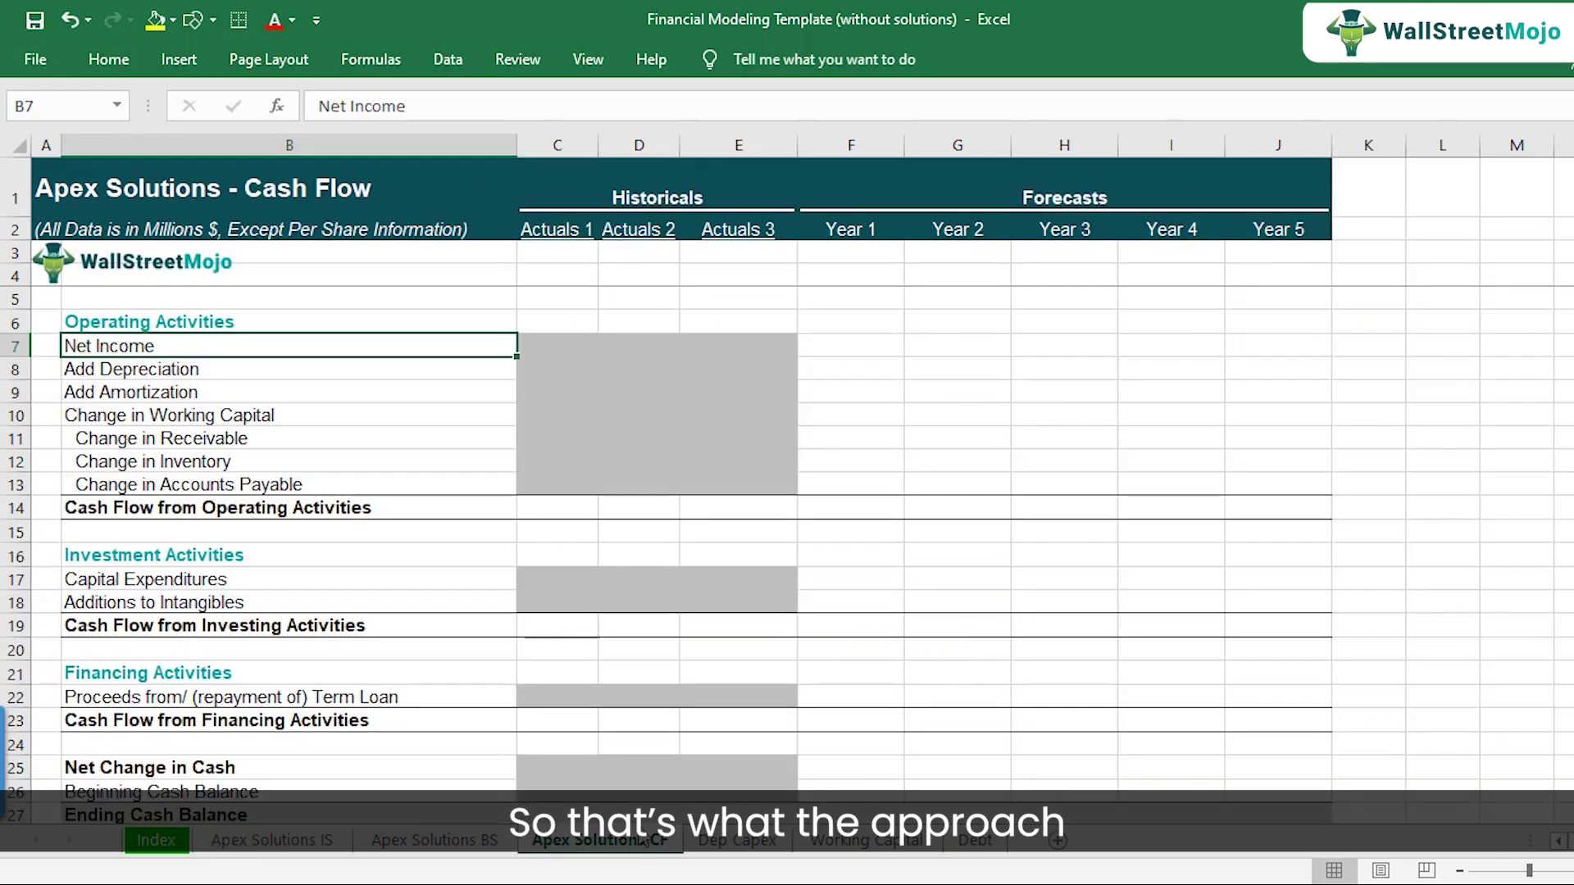
pyautogui.click(848, 344)
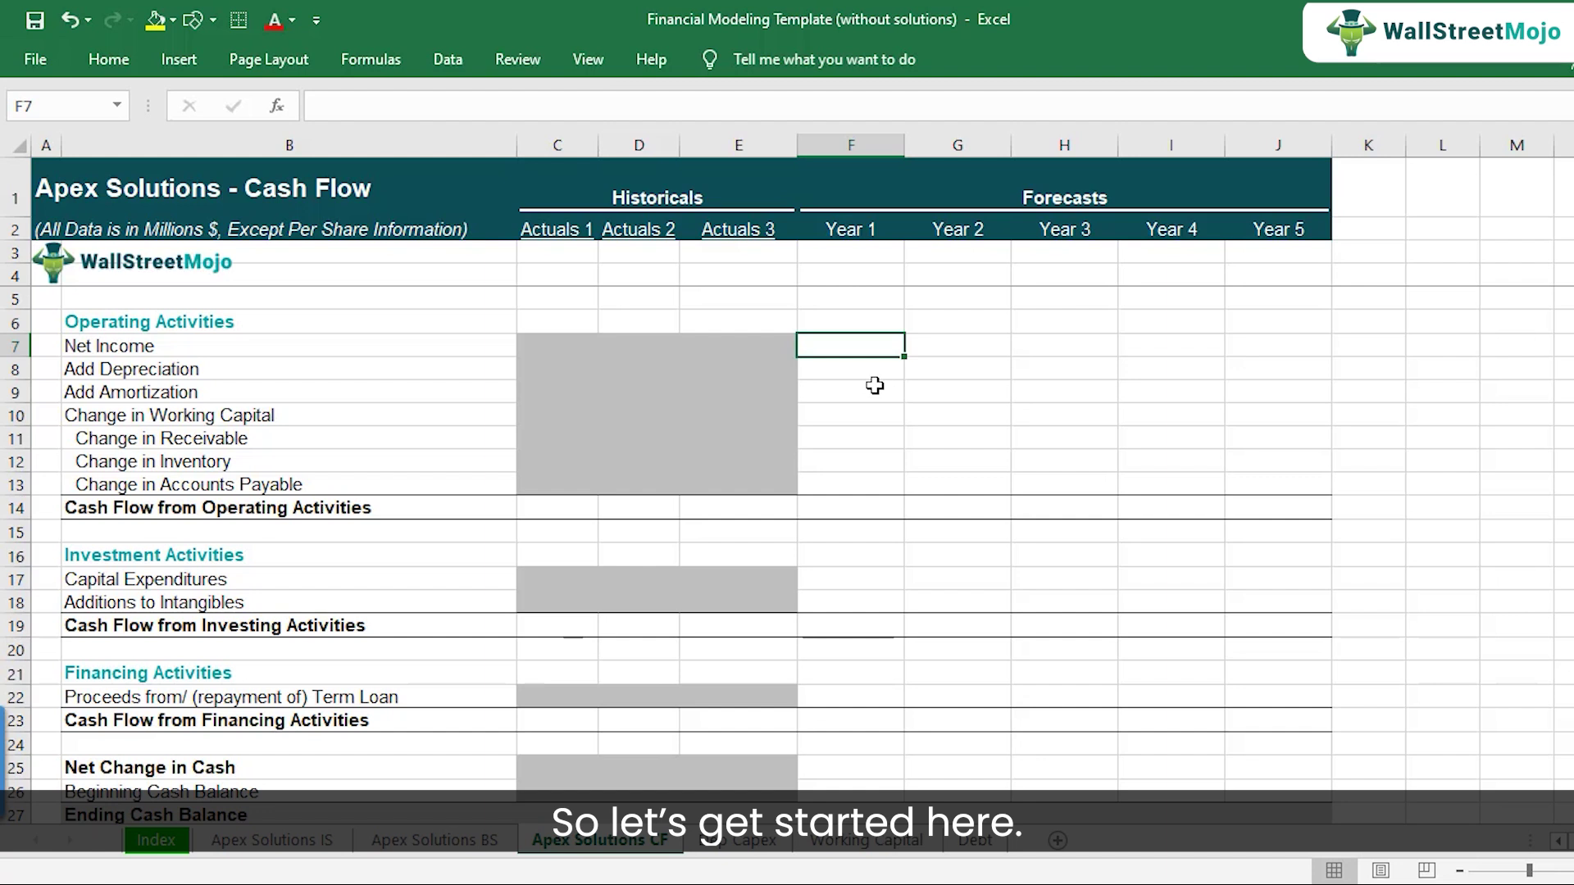
pyautogui.write('=')
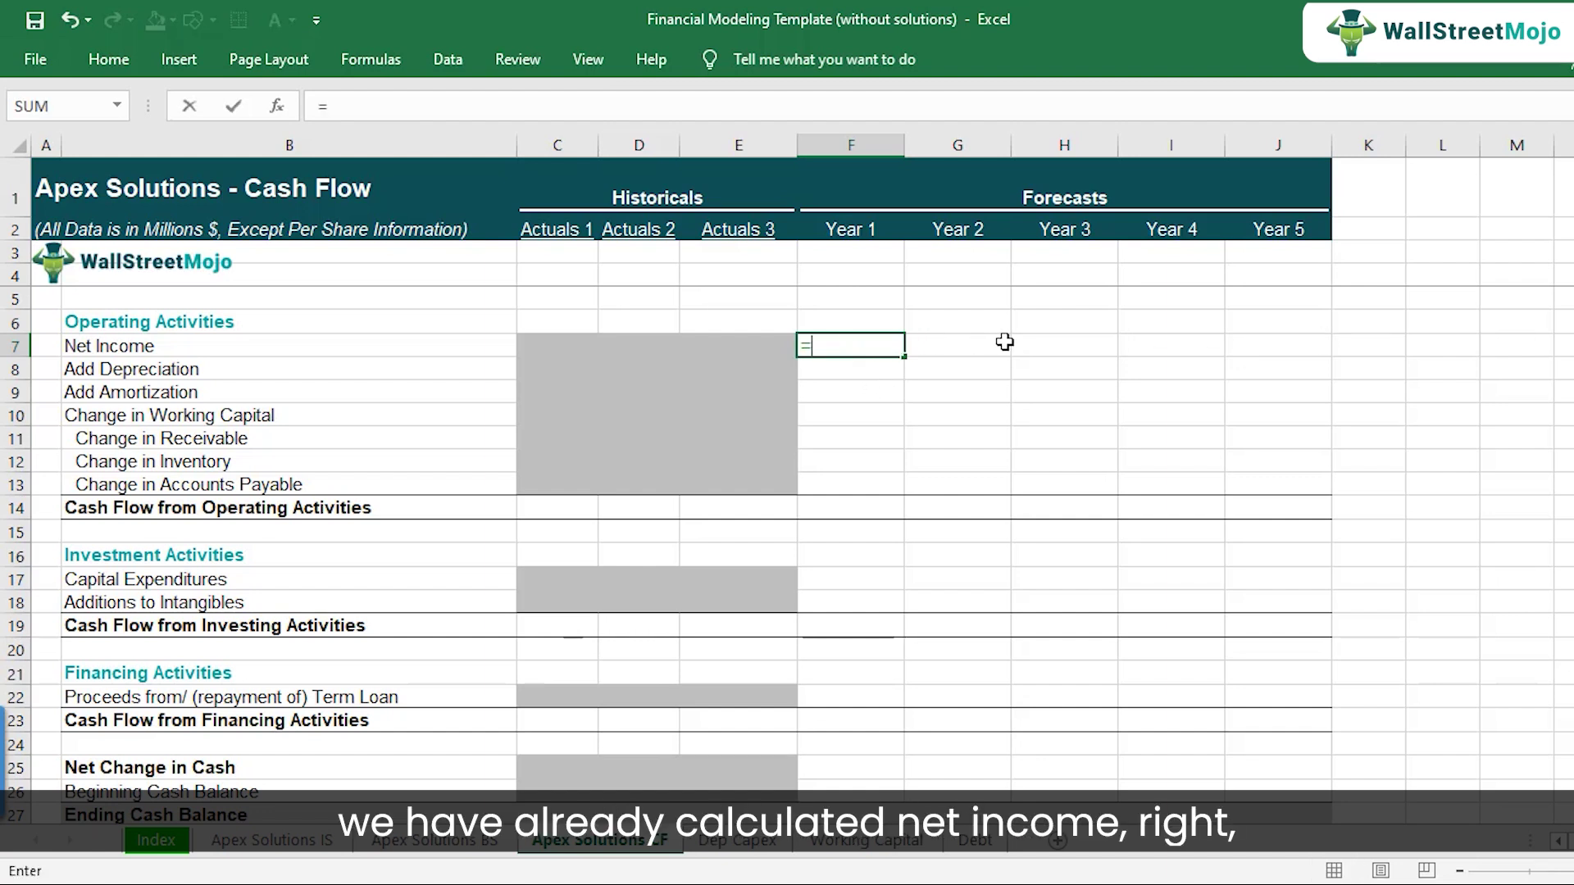
pyautogui.click(297, 841)
pyautogui.click(984, 748)
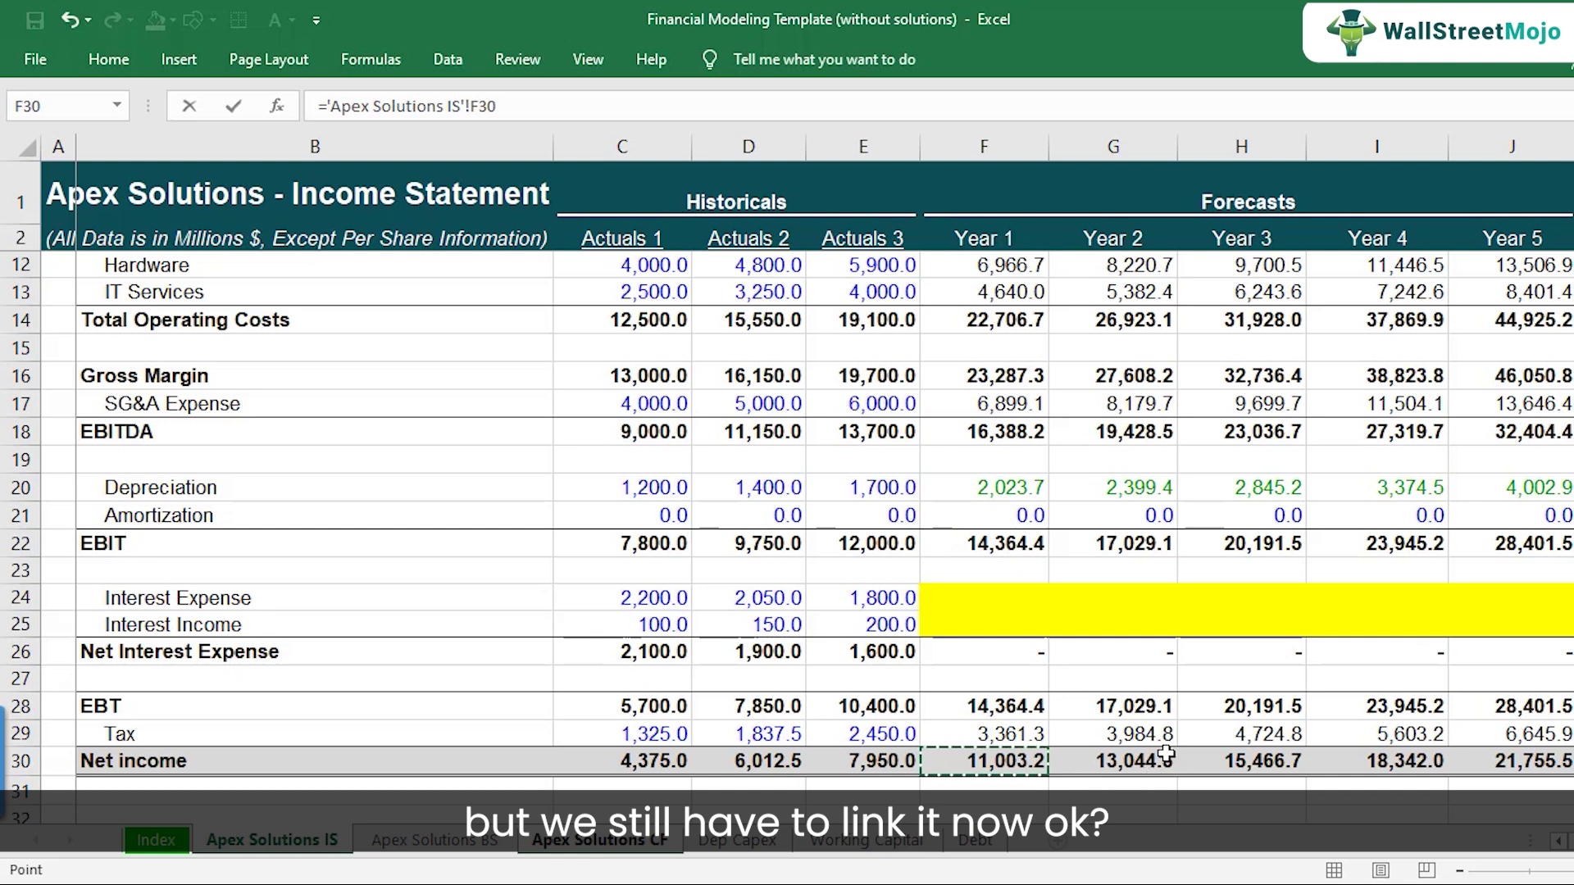
pyautogui.press('Return')
pyautogui.press('Up')
# Step: Copy the Year 1 Net Income link across the cash flow forecasts through Year 5
pyautogui.hotkey('ctrl', 'c')
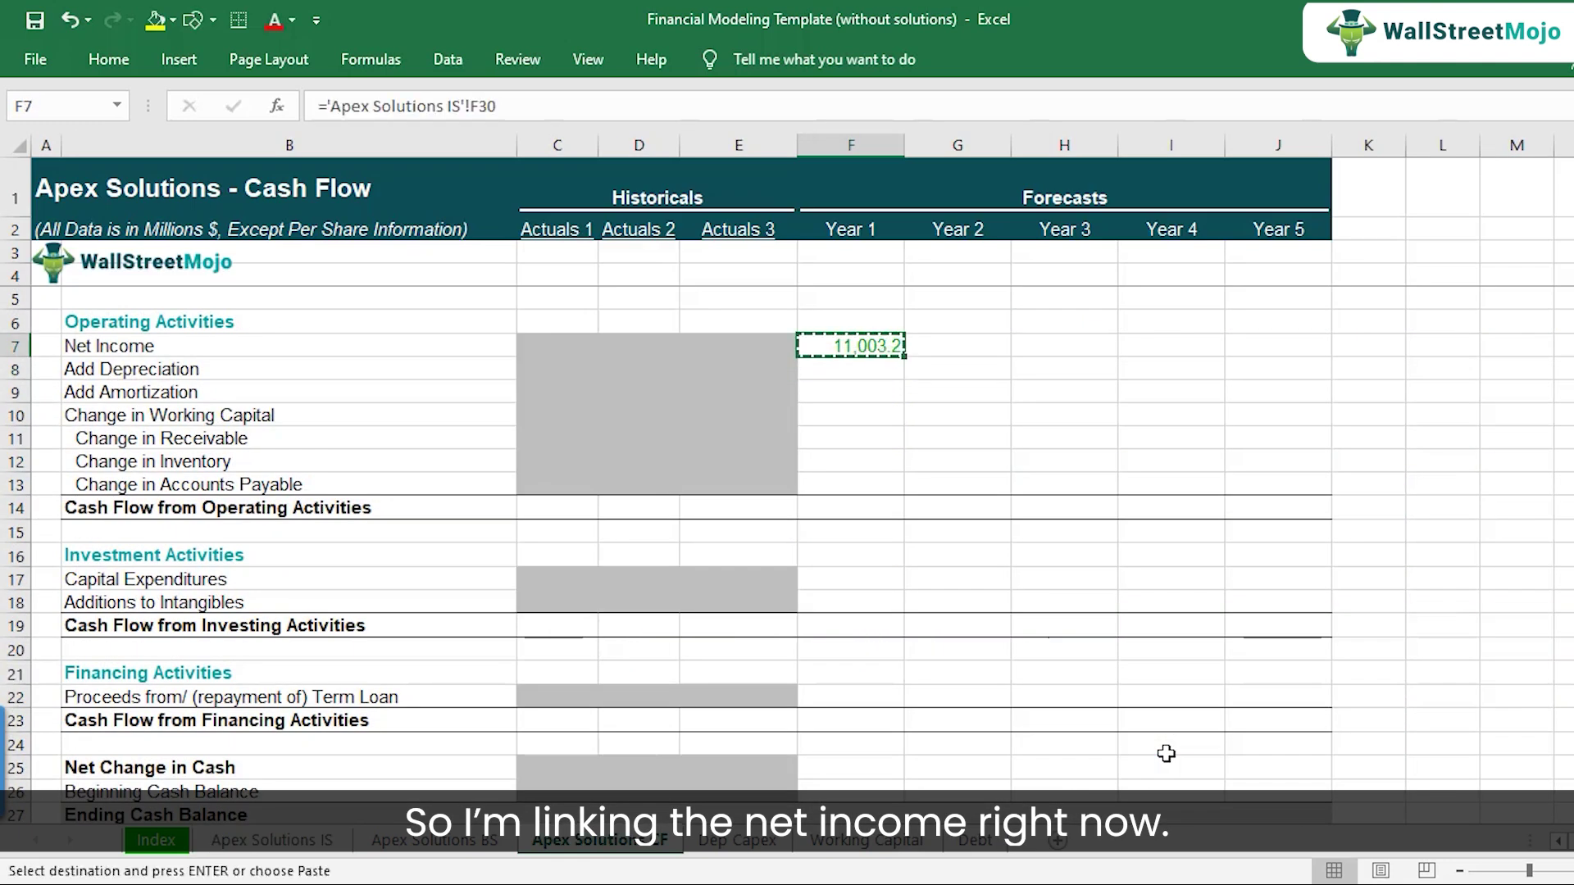
pyautogui.hotkey('shift', 'Right')
pyautogui.hotkey('shift', 'Right')
pyautogui.hotkey('shift', 'Right')
pyautogui.hotkey('shift', 'Right')
pyautogui.hotkey('ctrl', 'v')
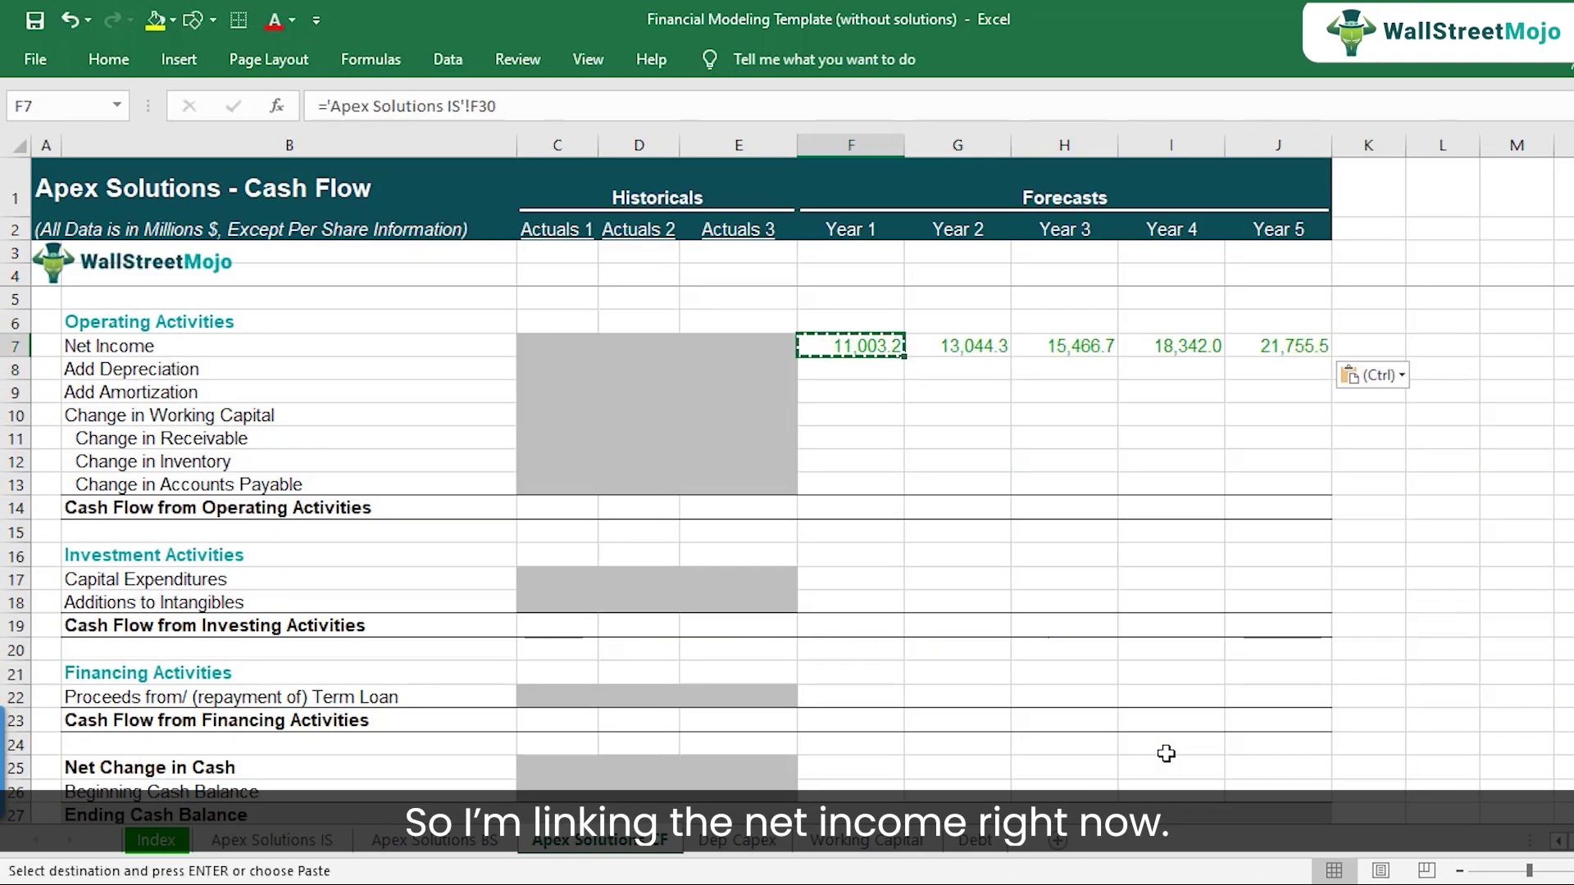
pyautogui.press('F2')
pyautogui.press('Return')
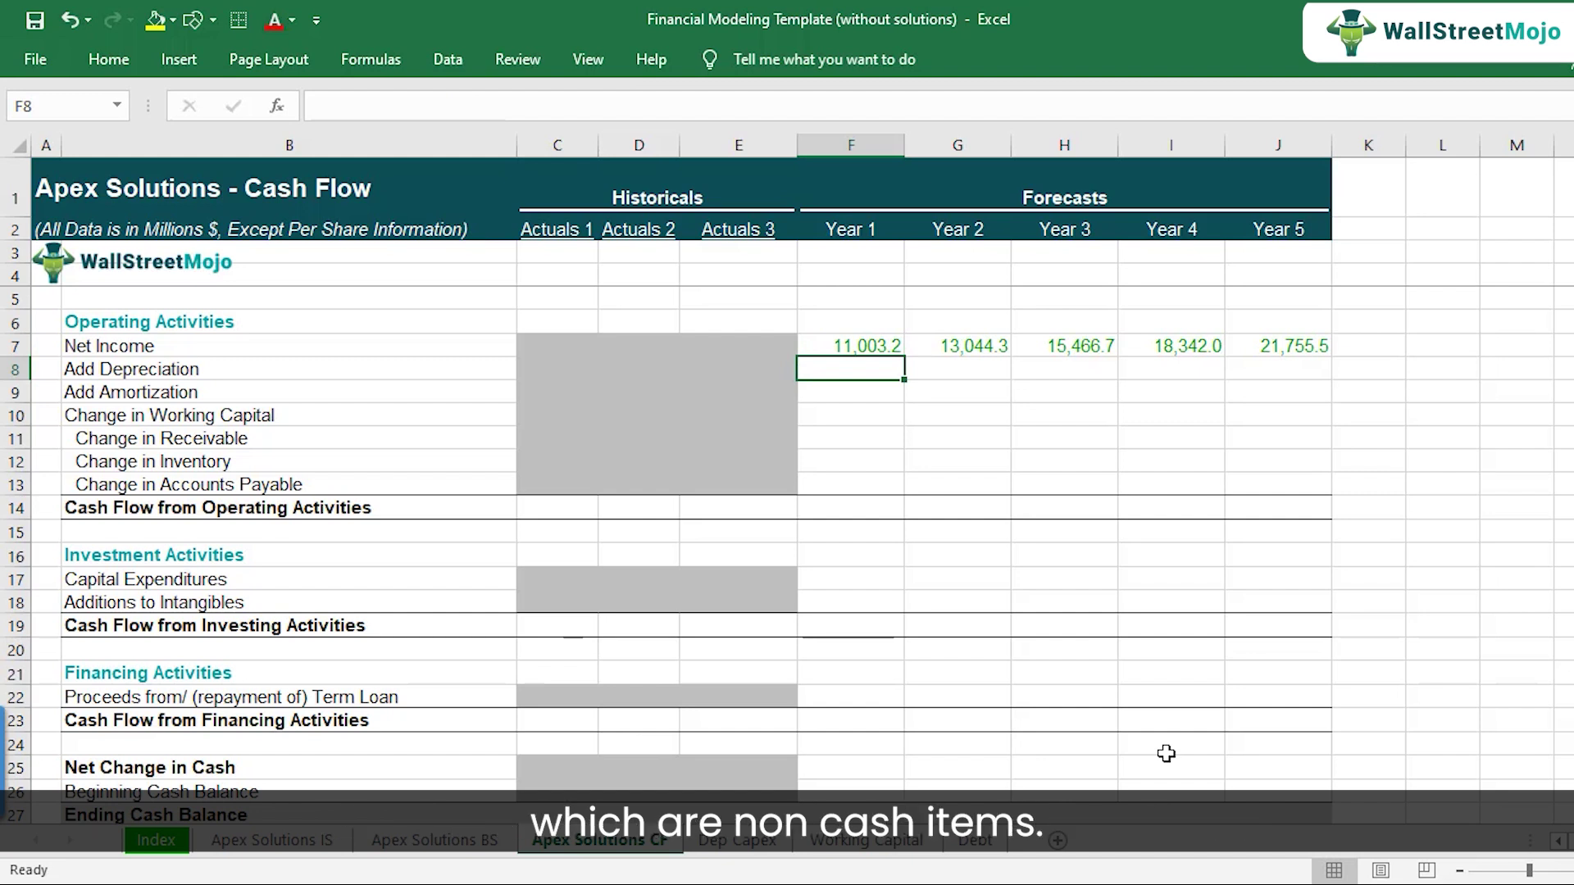
# Step: Link Year 1 Add Depreciation in the cash flow statement (F8) to the income statement's depreciation with ='Apex Solutions IS'!F20
pyautogui.click(315, 841)
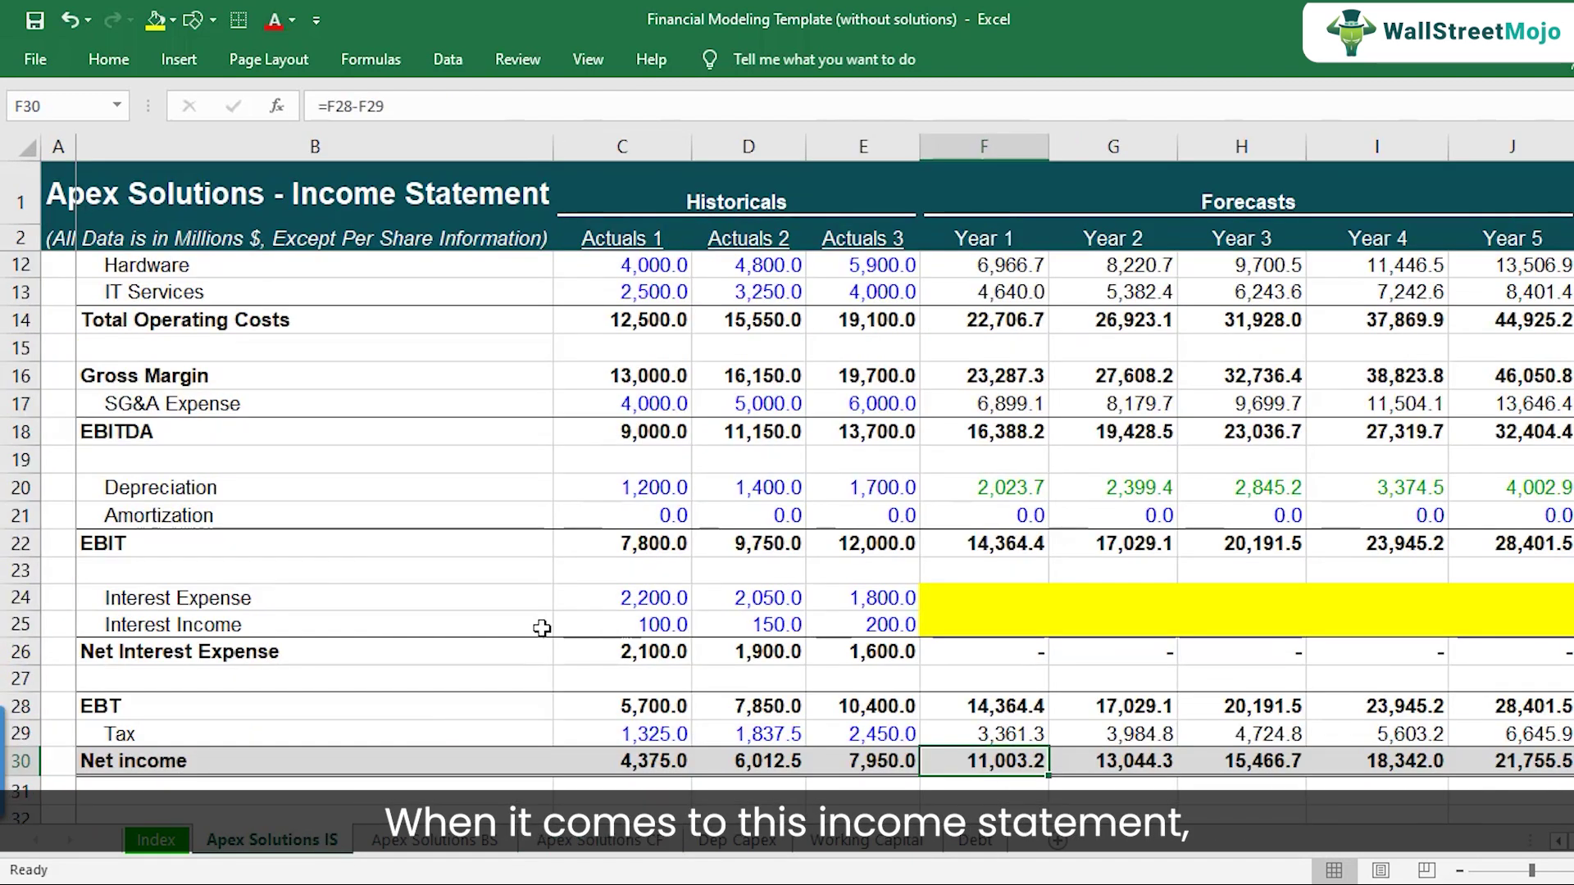
pyautogui.scroll(1, 855, 613)
pyautogui.moveTo(18, 570); pyautogui.dragTo(15, 597)
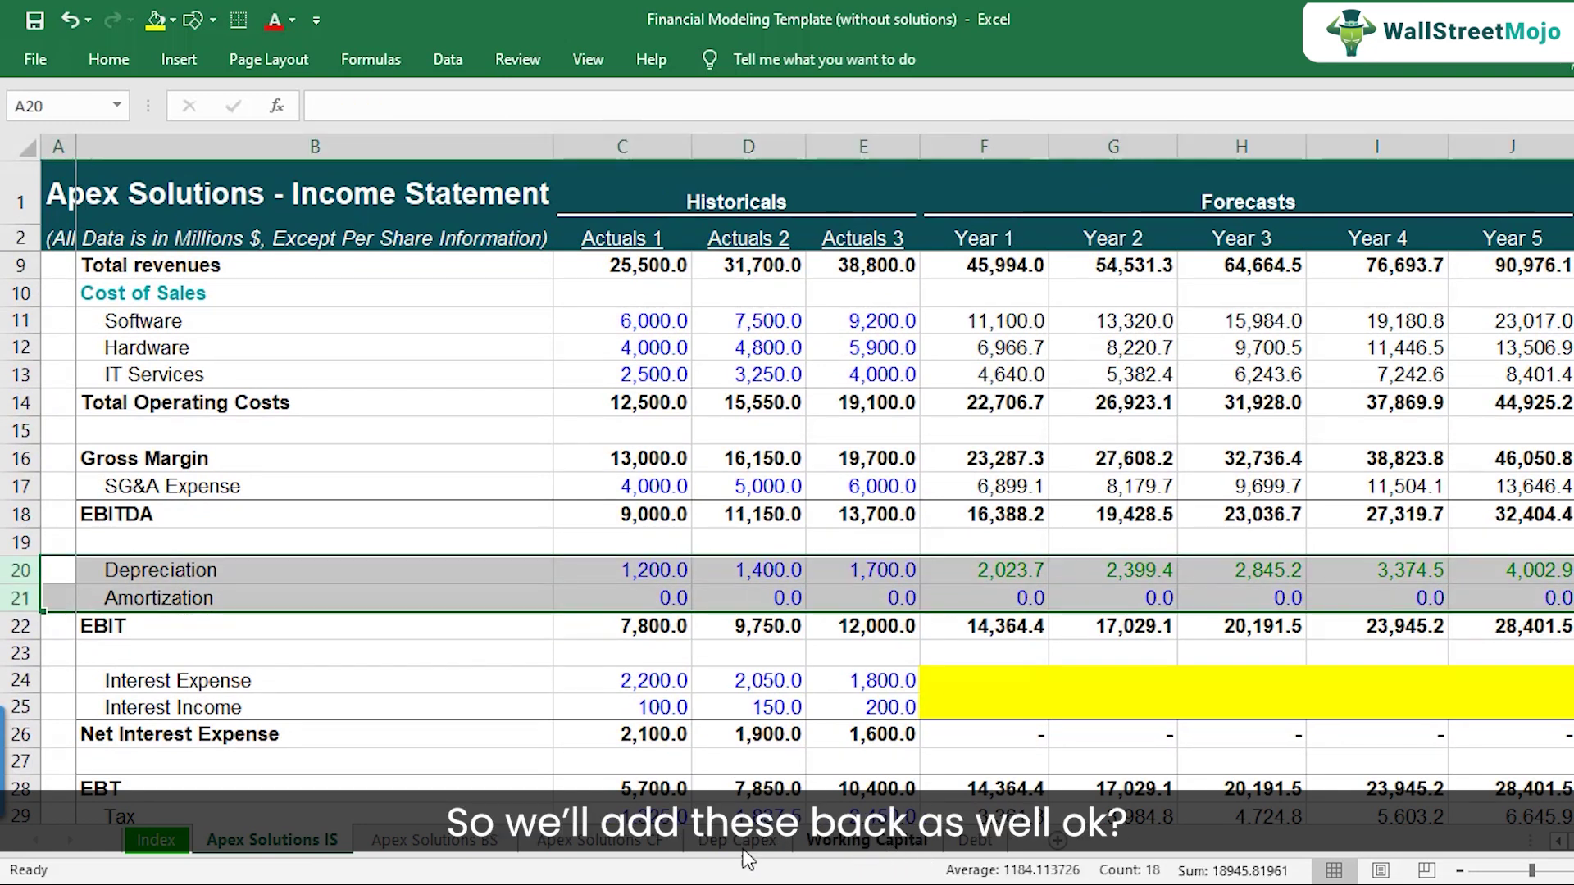
pyautogui.click(590, 845)
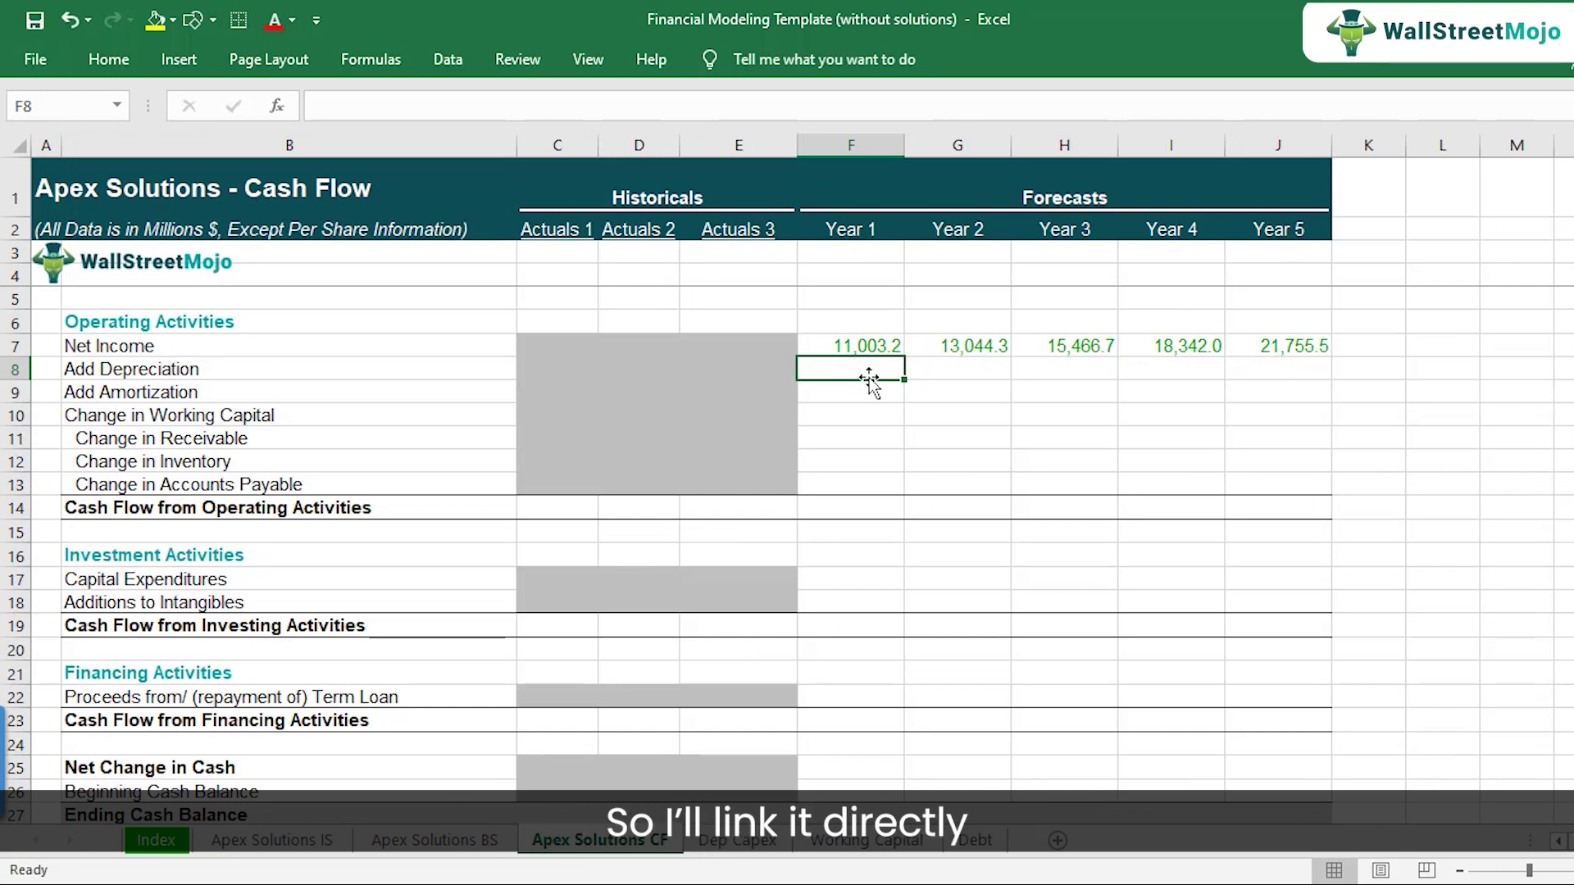
pyautogui.write('=')
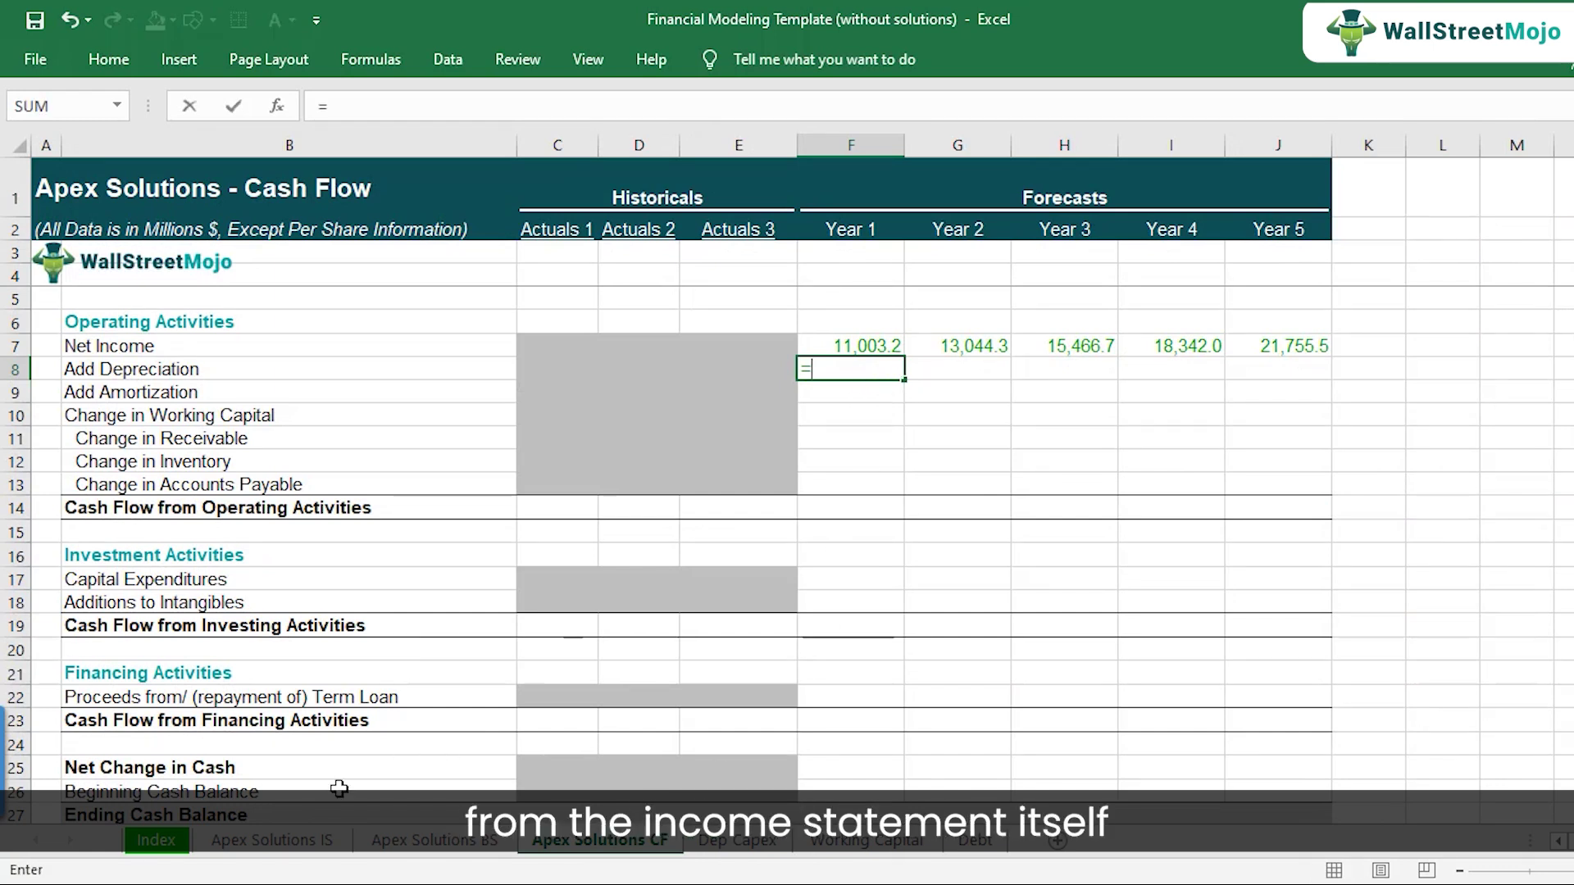
pyautogui.click(271, 841)
pyautogui.click(968, 561)
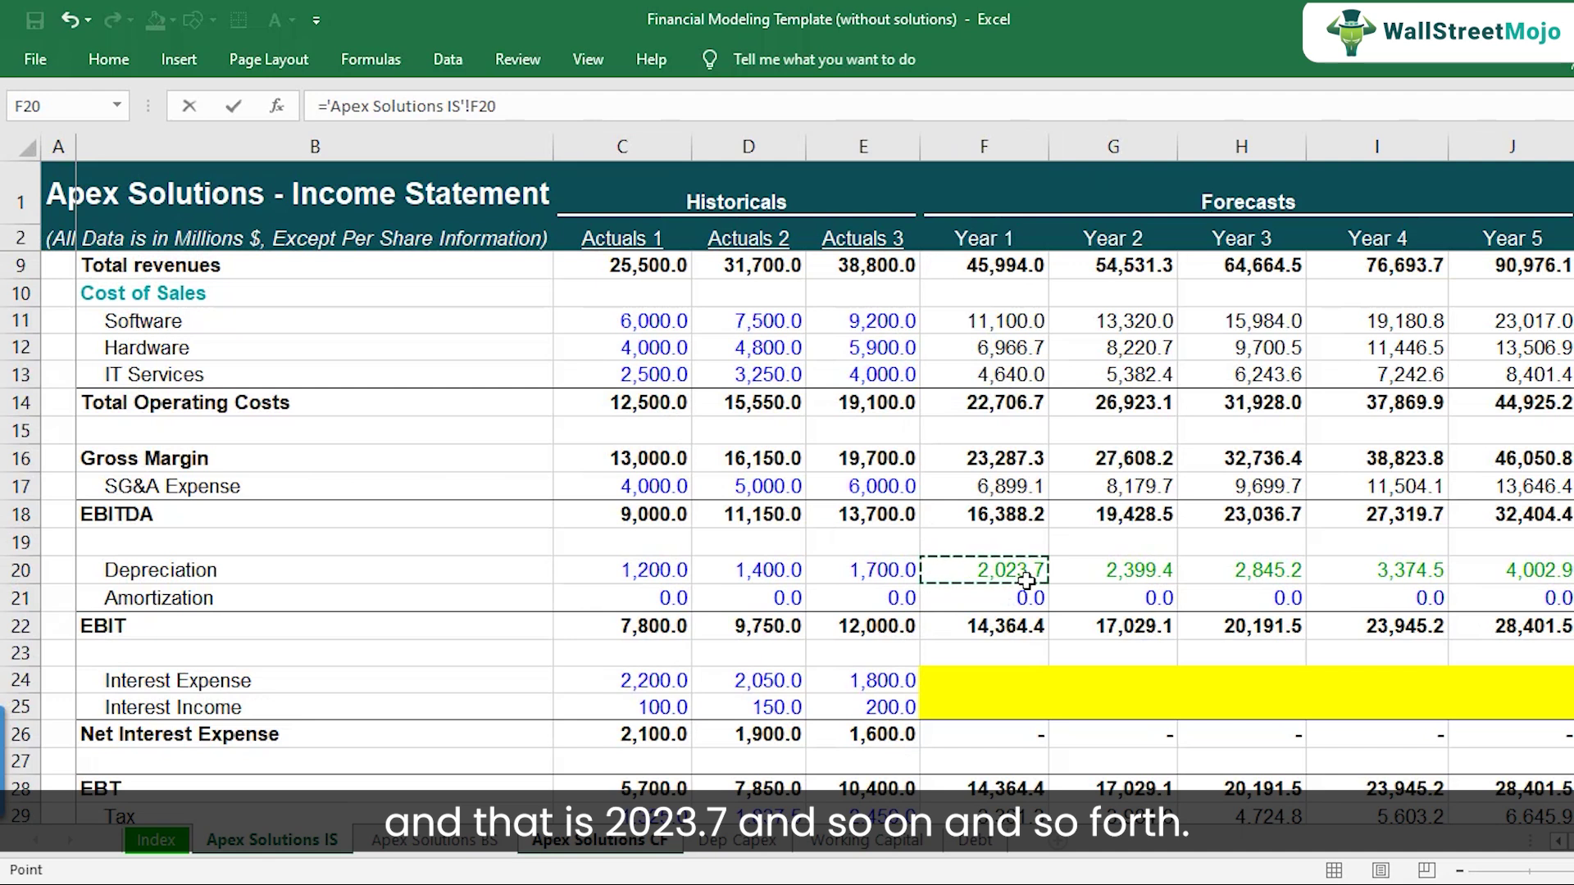
pyautogui.press('Return')
pyautogui.press('Up')
# Step: Copy the Year 1 Add Depreciation link across the forecasts through Year 5
pyautogui.hotkey('ctrl', 'c')
pyautogui.hotkey('shift', 'Right')
pyautogui.hotkey('shift', 'Right')
pyautogui.hotkey('shift', 'Right')
pyautogui.hotkey('shift', 'Right')
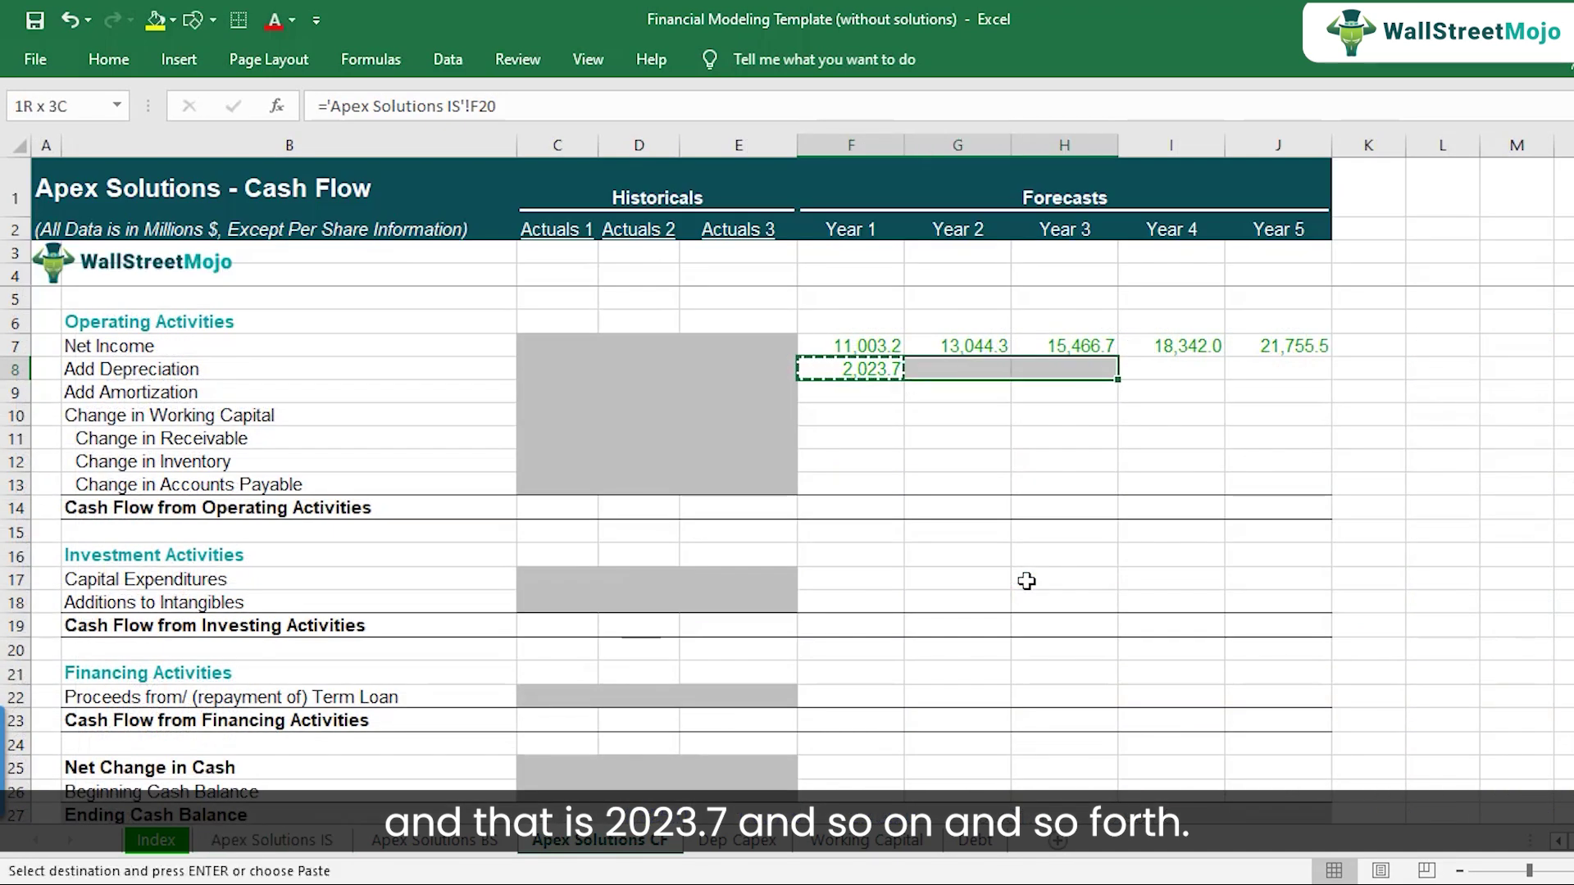
pyautogui.hotkey('ctrl', 'v')
# Step: Link Year 1 Add Amortization in the cash flow statement (F9) to the income statement's amortization with ='Apex Solutions IS'!F21
pyautogui.press('Down')
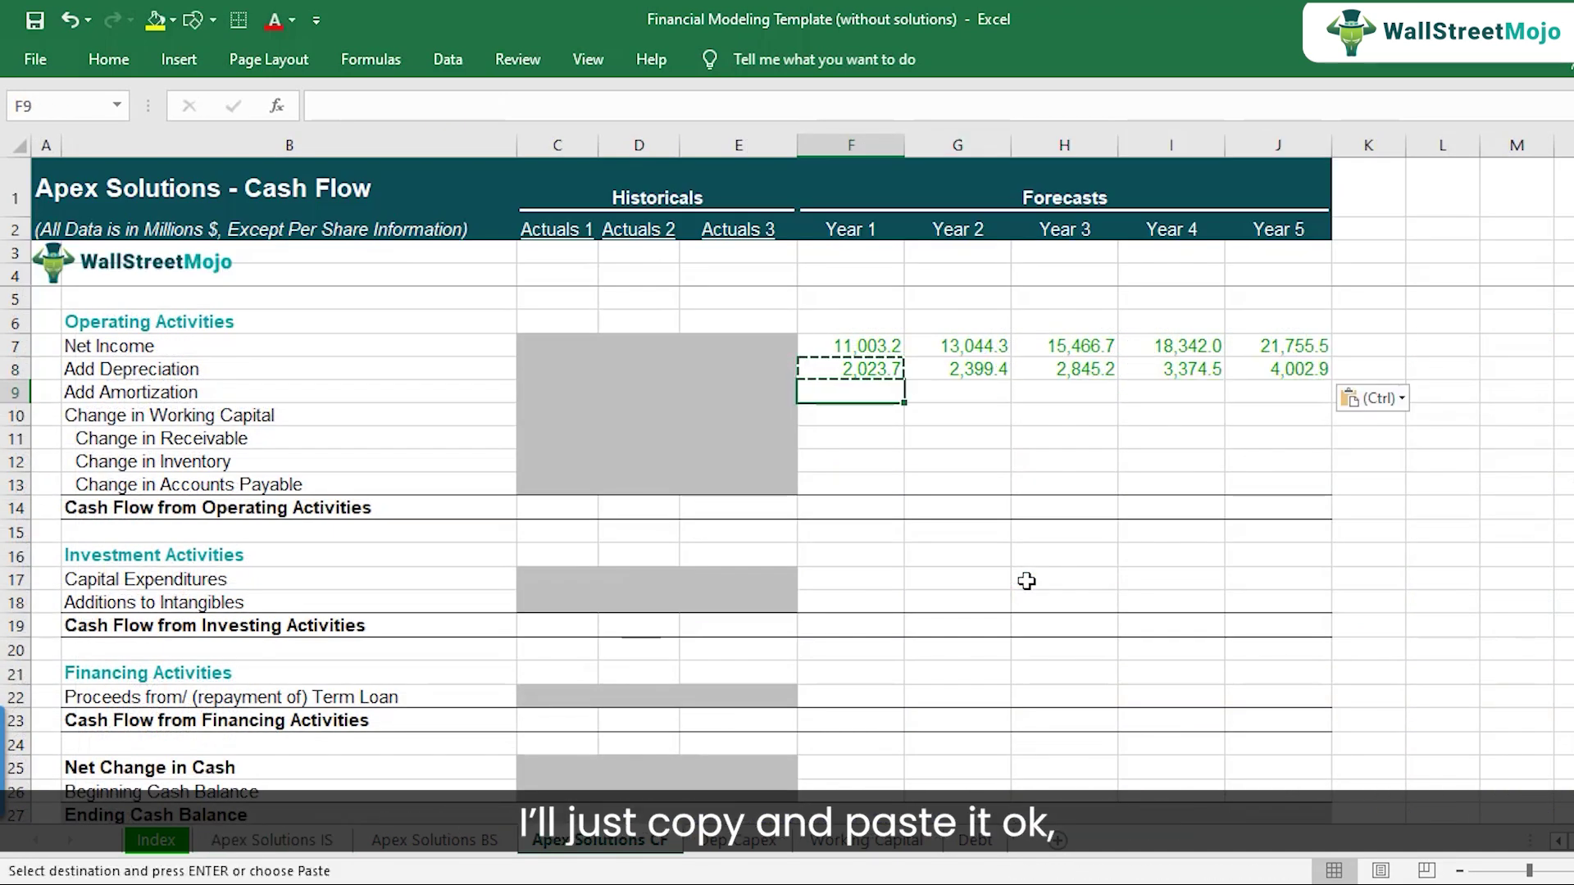
pyautogui.write('=')
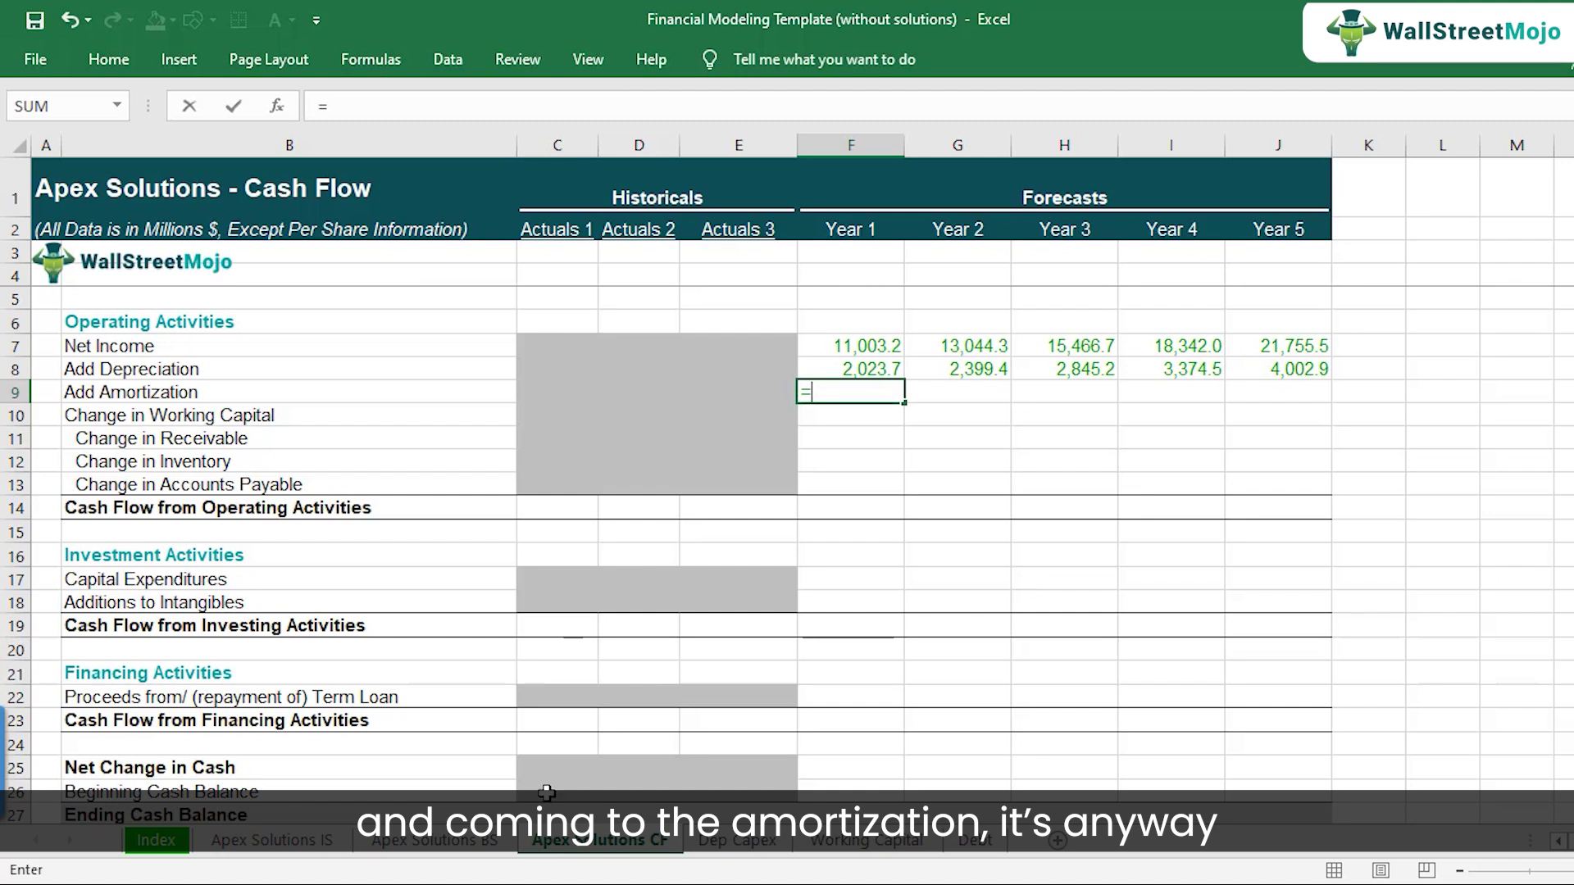
pyautogui.click(305, 848)
pyautogui.click(981, 605)
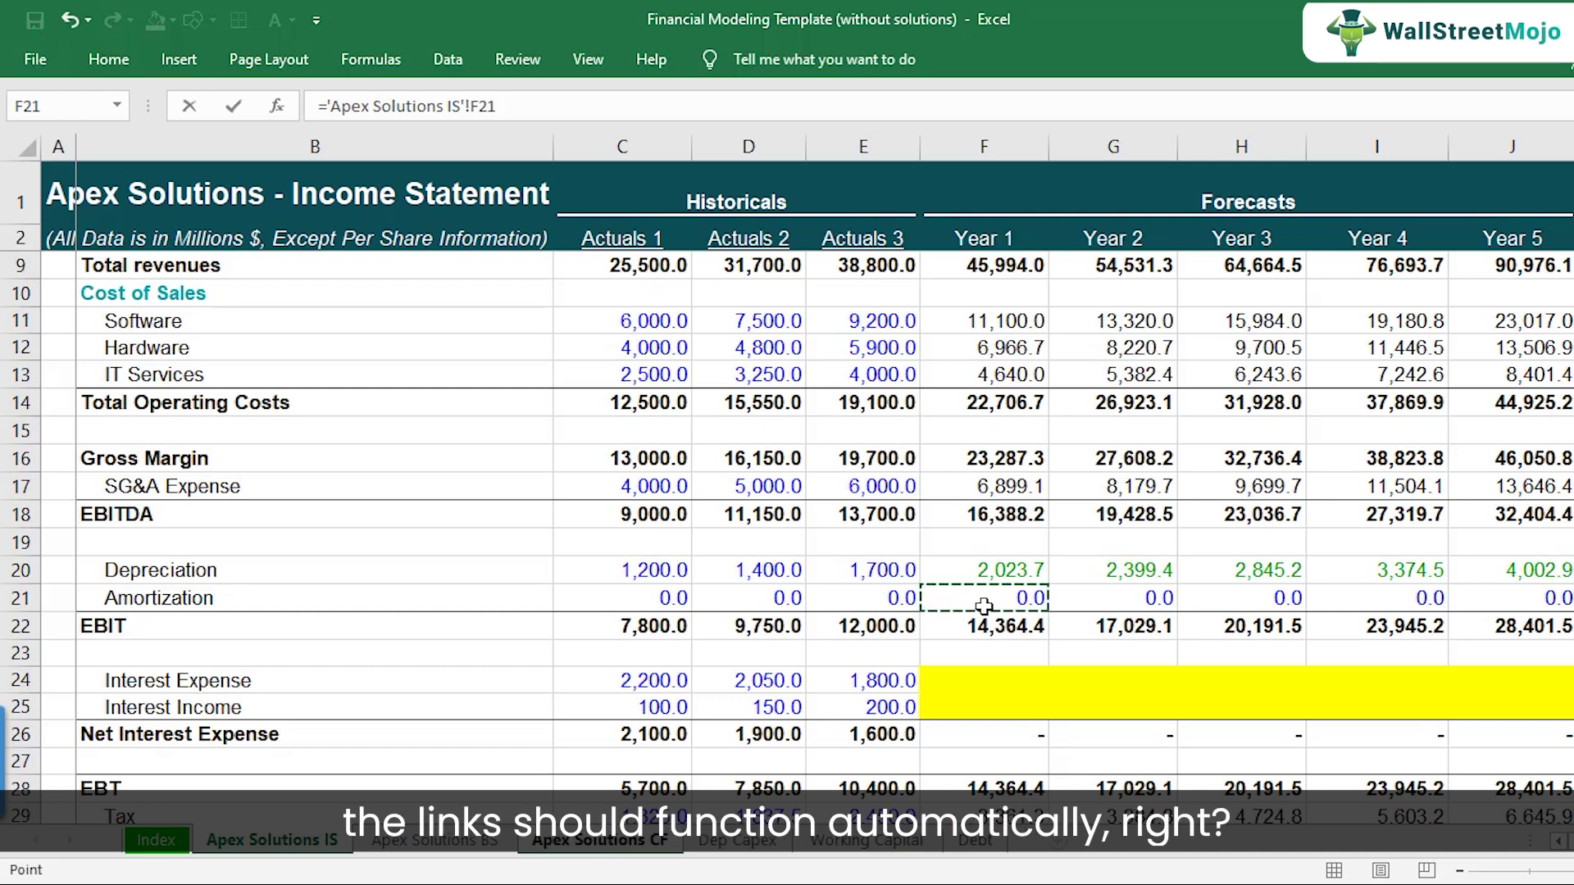
pyautogui.hotkey('ctrl', 'Return')
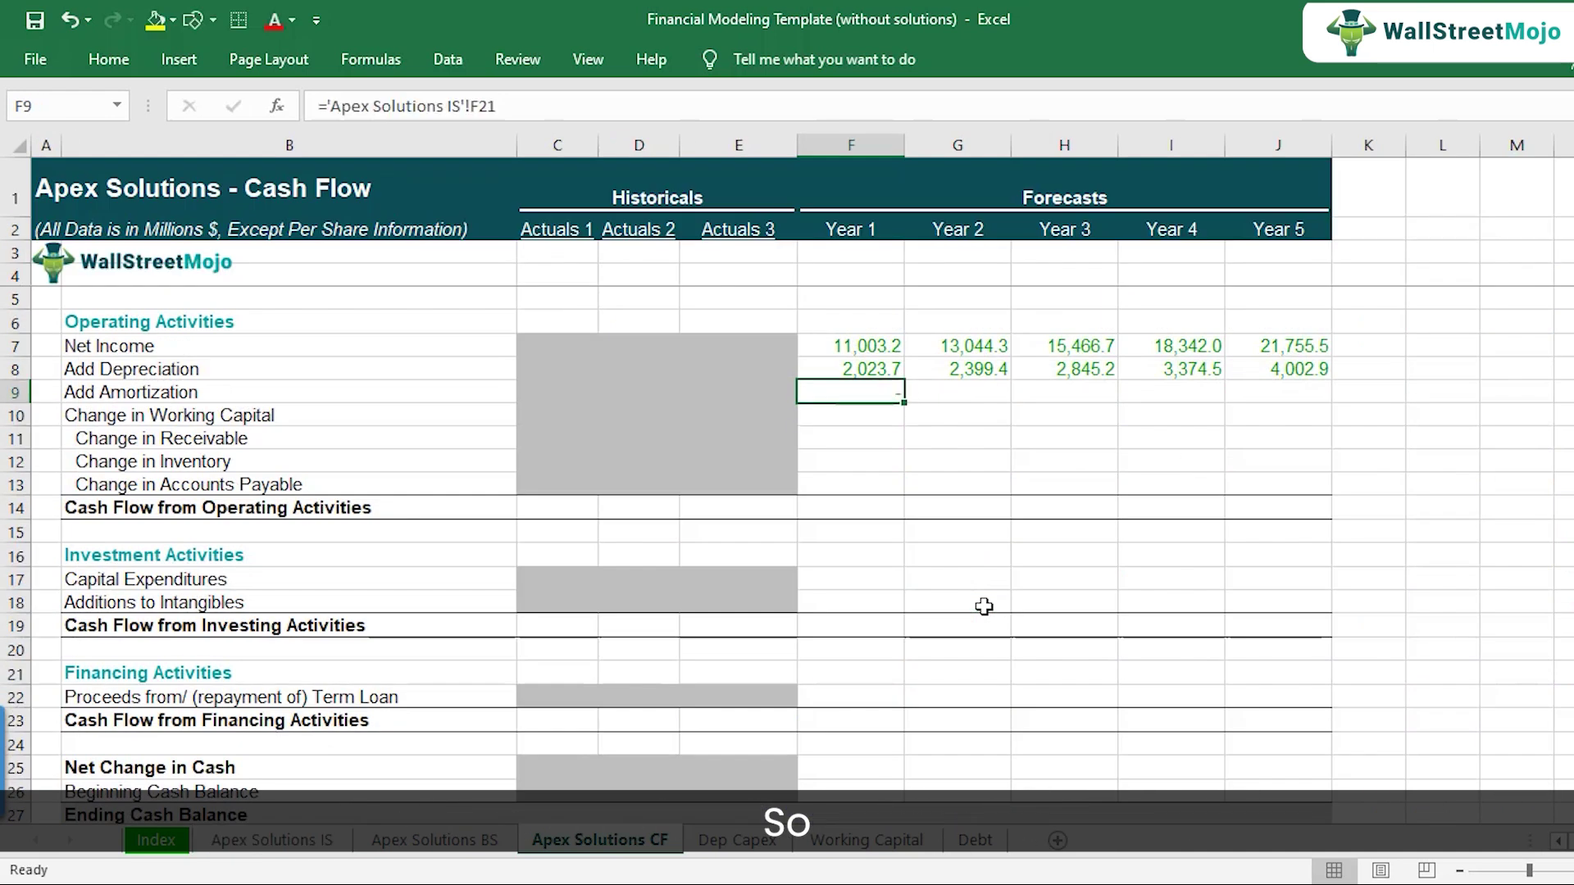
# Step: Copy the Year 1 Add Amortization link across the forecasts through Year 5 and move to the Change in Working Capital label
pyautogui.hotkey('ctrl', 'c')
pyautogui.hotkey('shift', 'Right')
pyautogui.hotkey('shift', 'Right')
pyautogui.hotkey('shift', 'Right')
pyautogui.hotkey('shift', 'Right')
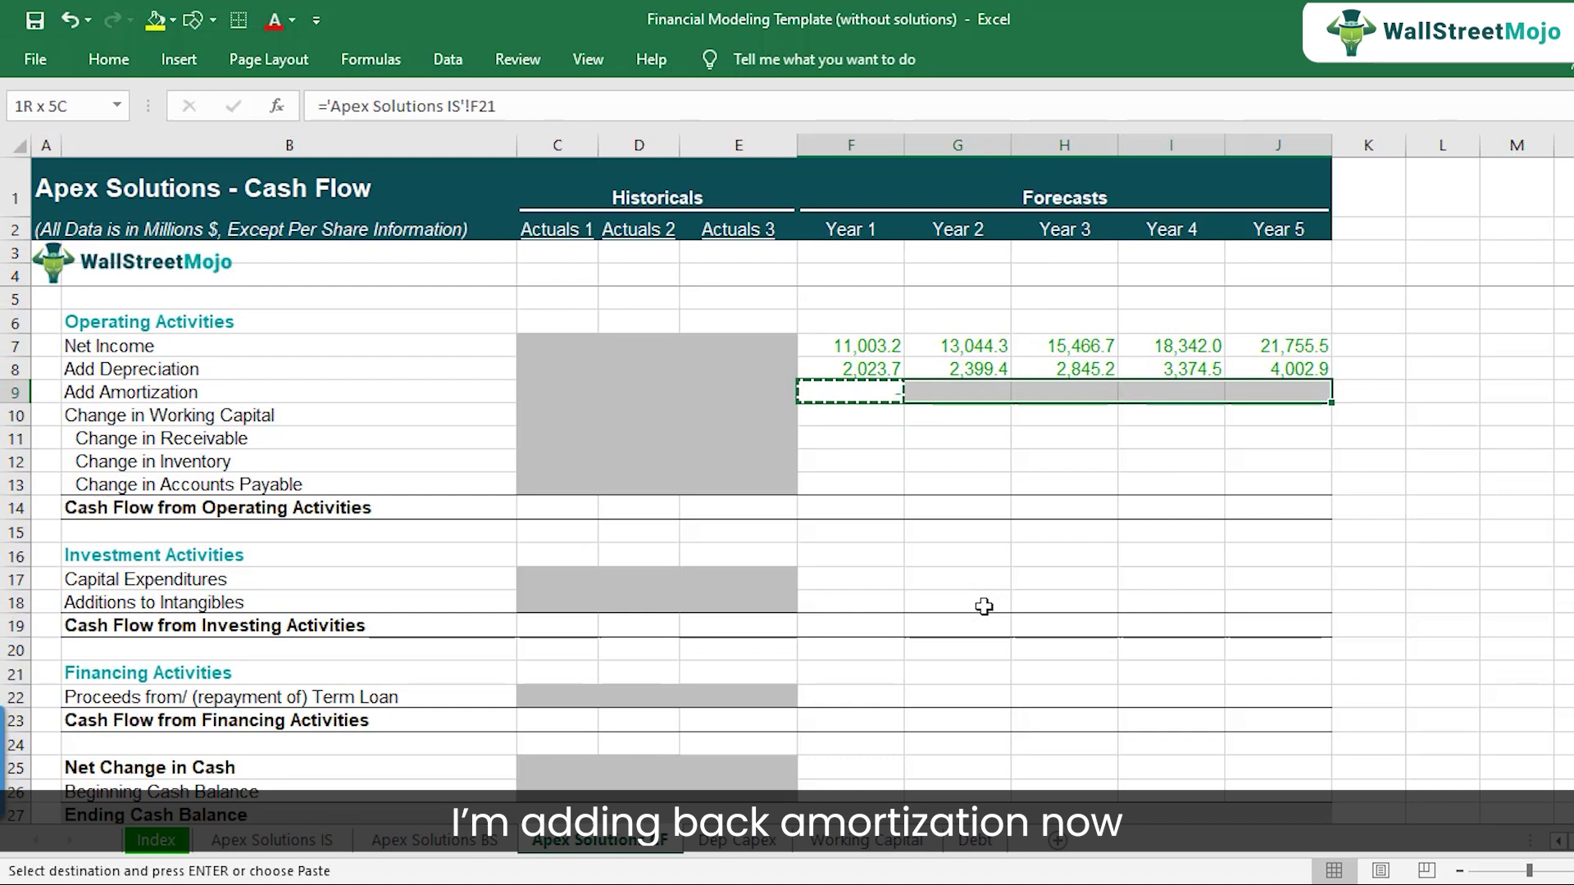
pyautogui.hotkey('ctrl', 'v')
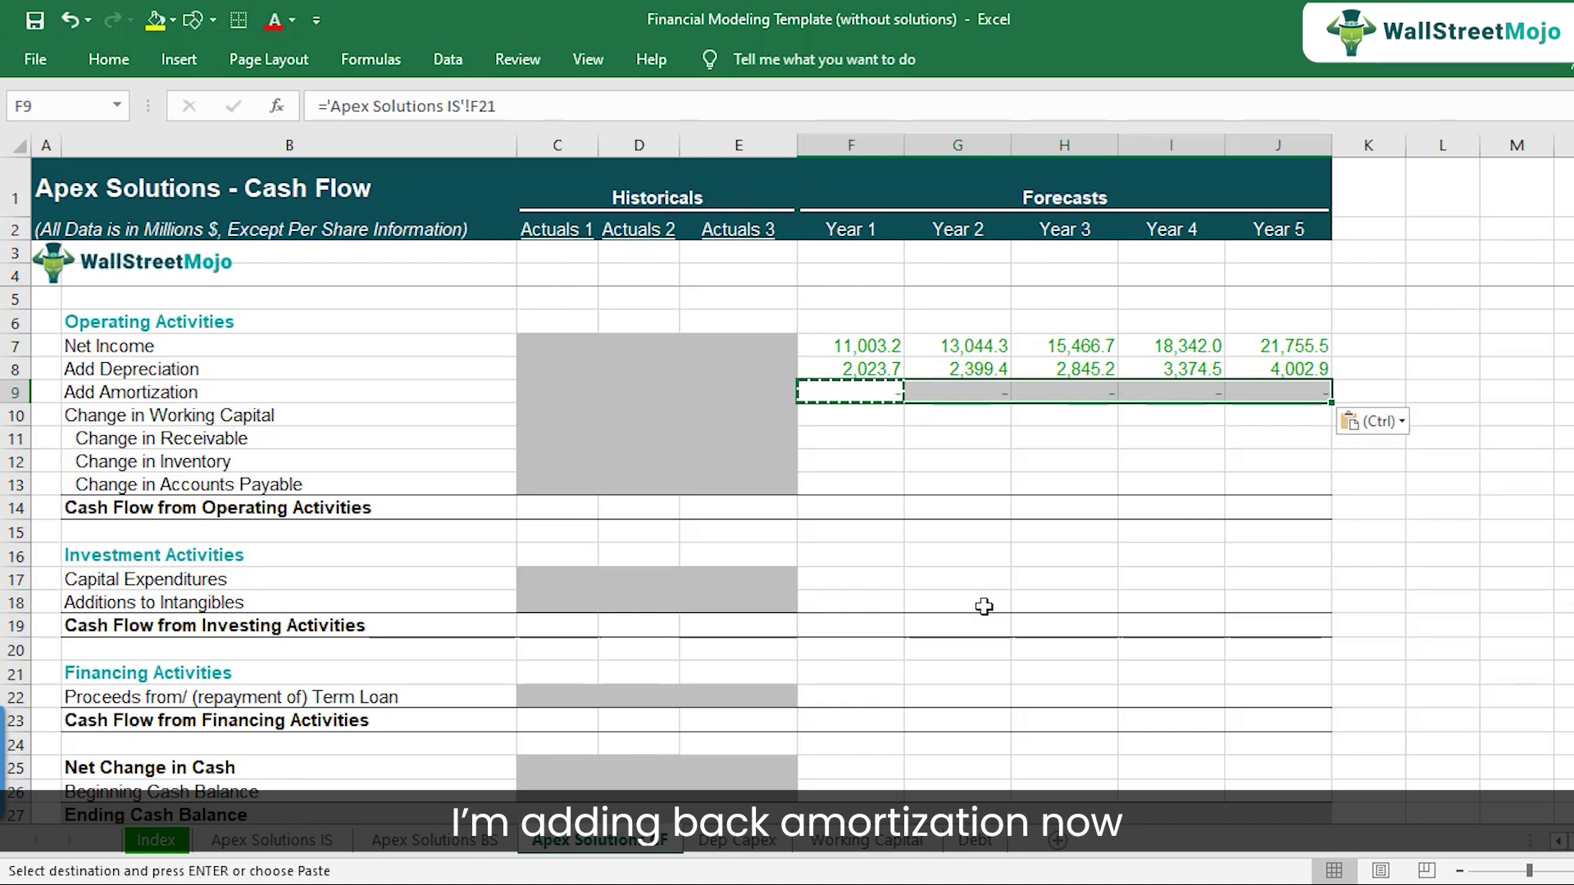
pyautogui.press('Down')
pyautogui.press('Left')
pyautogui.press('Left')
pyautogui.press('Left')
pyautogui.press('Left')
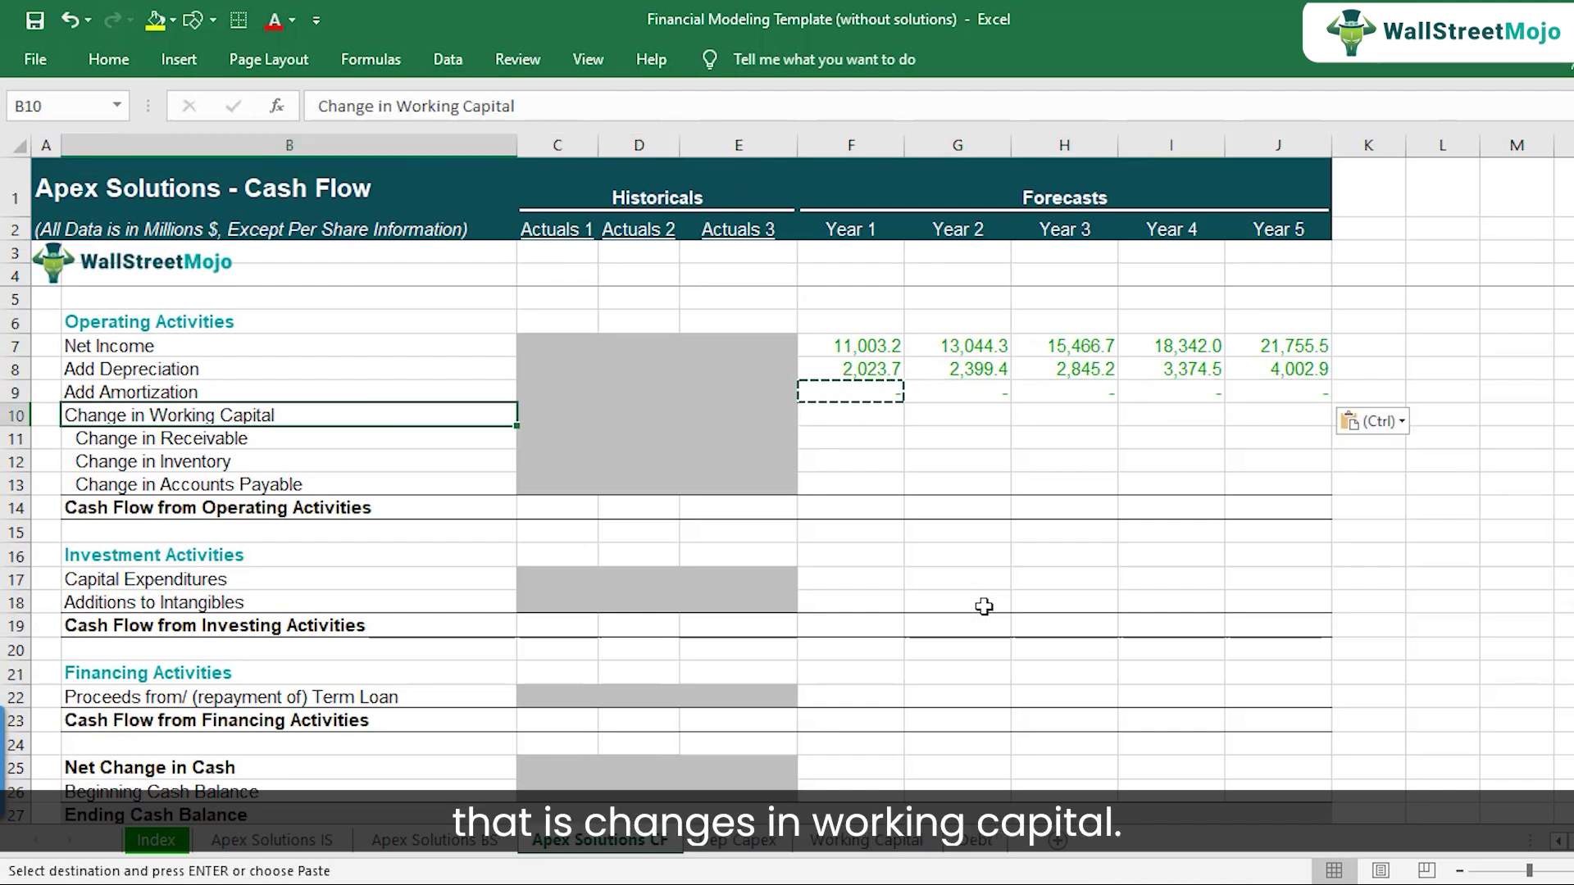
pyautogui.press('Escape')
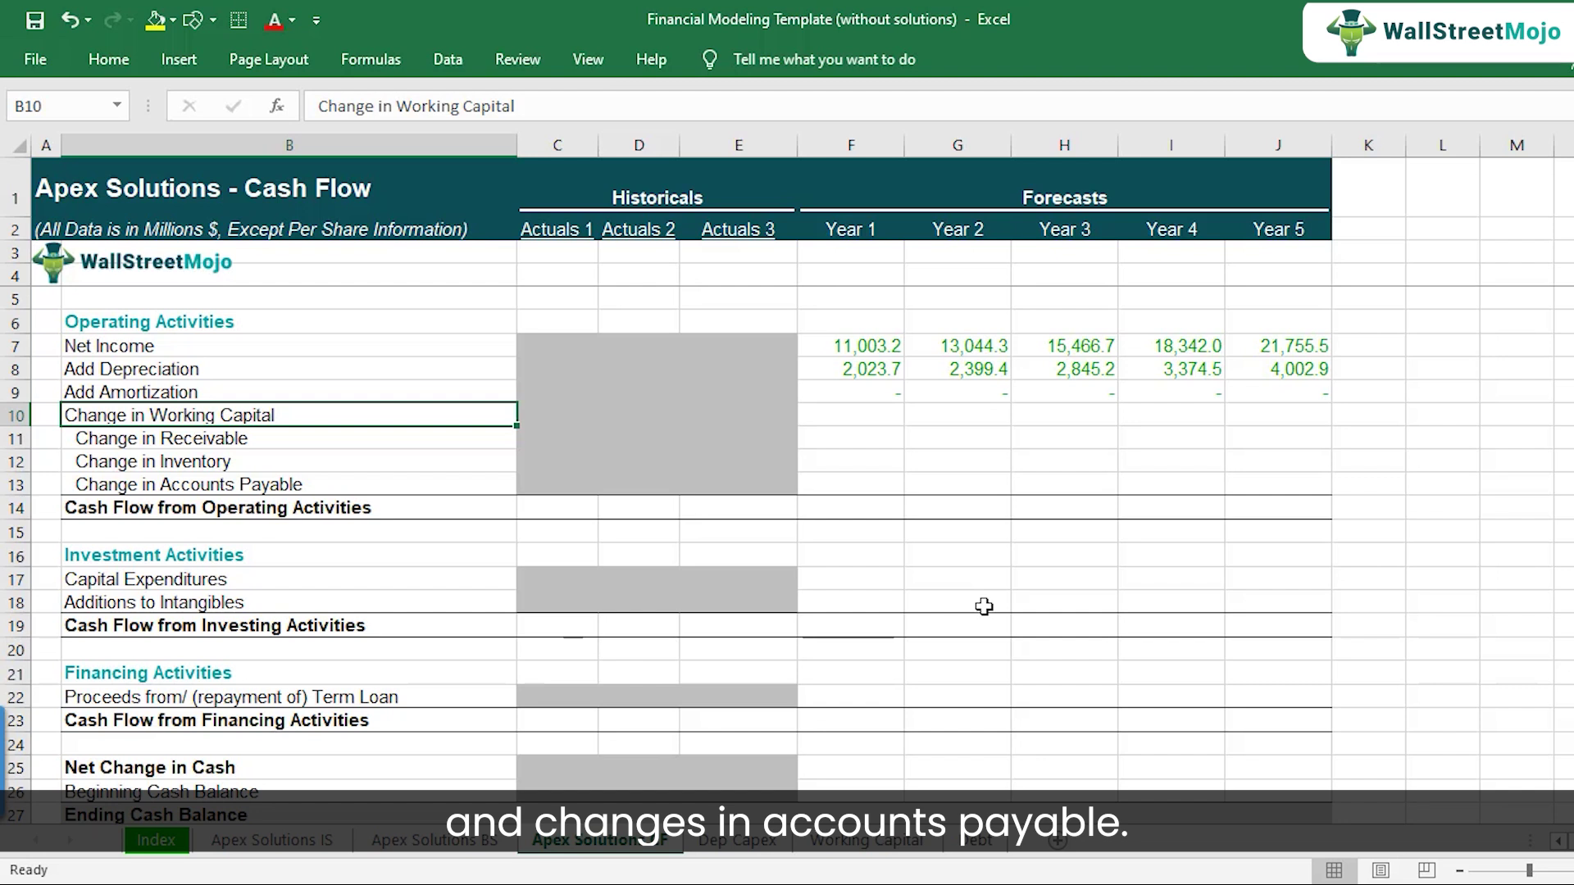
pyautogui.click(875, 438)
pyautogui.click(842, 465)
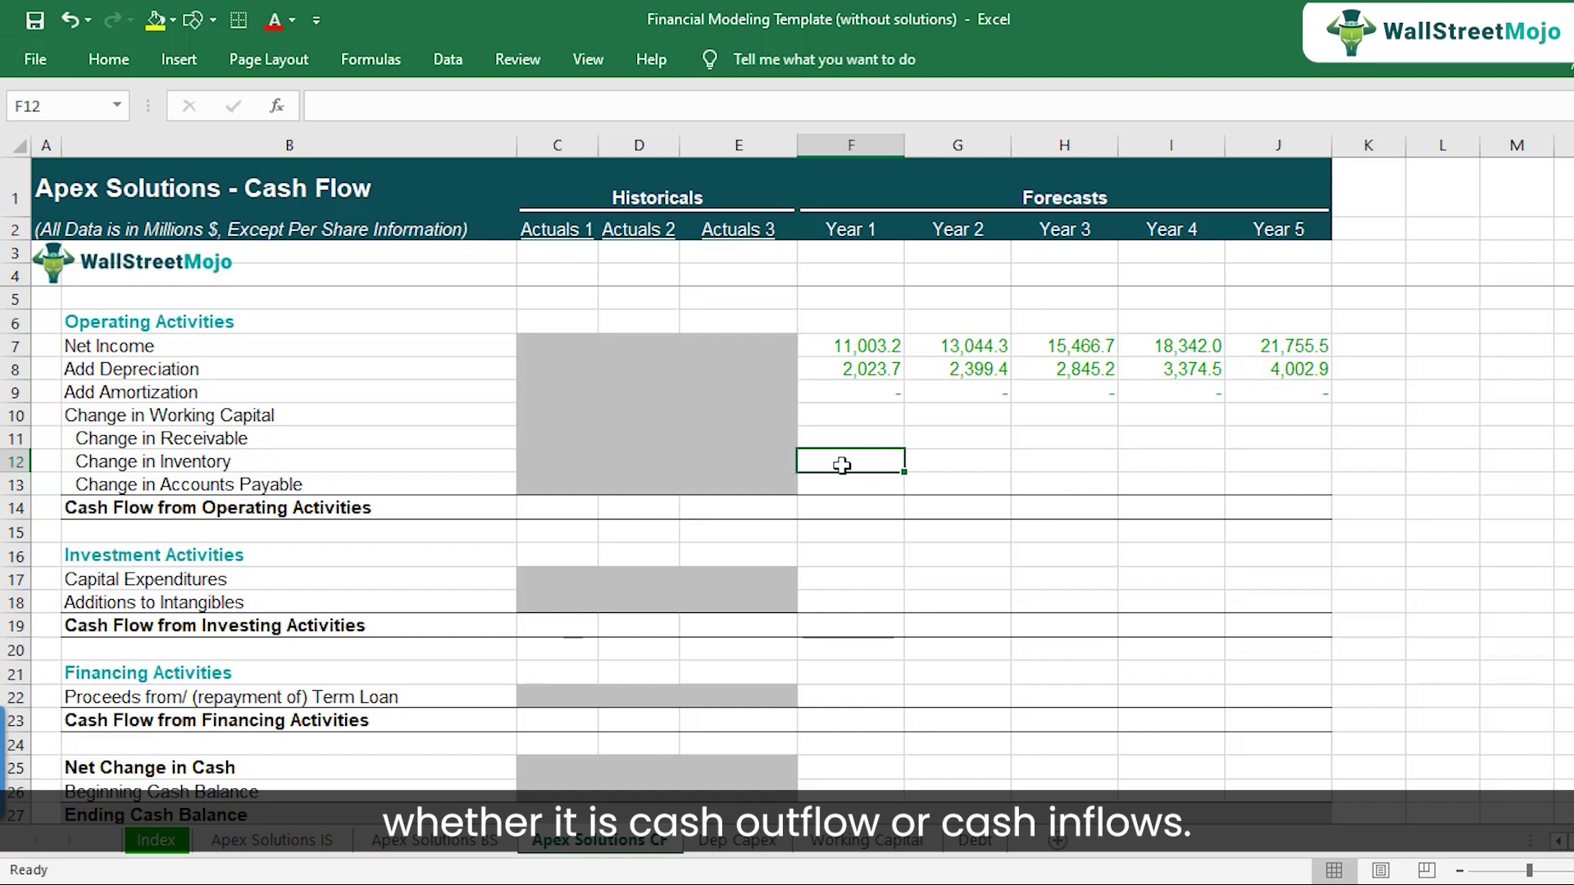
pyautogui.click(867, 349)
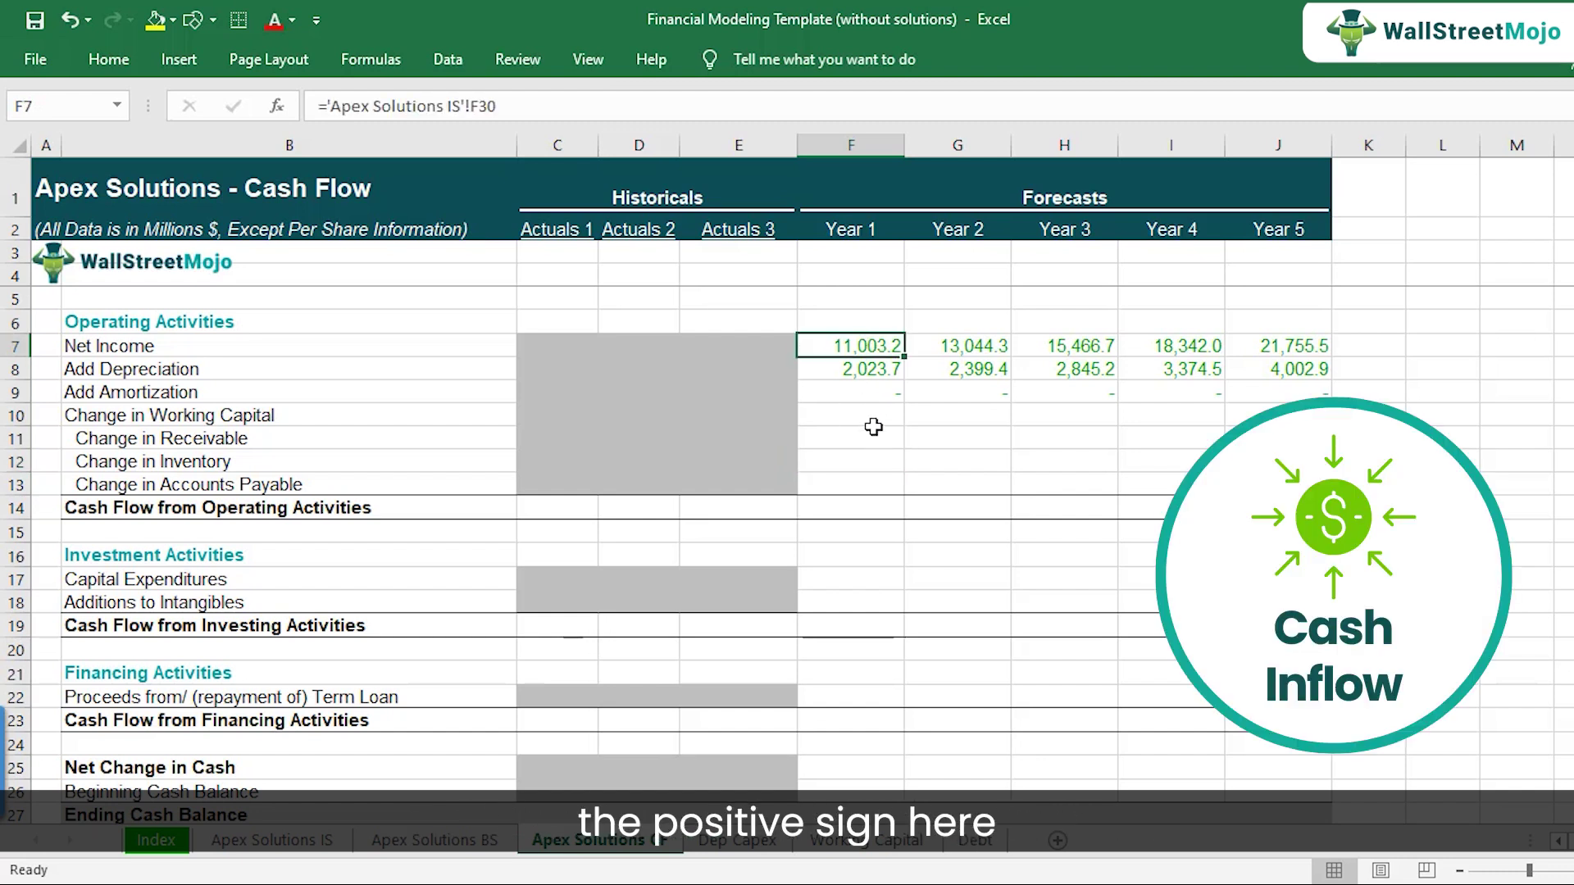
pyautogui.hotkey('ctrl', 'b')
pyautogui.hotkey('ctrl', 'z')
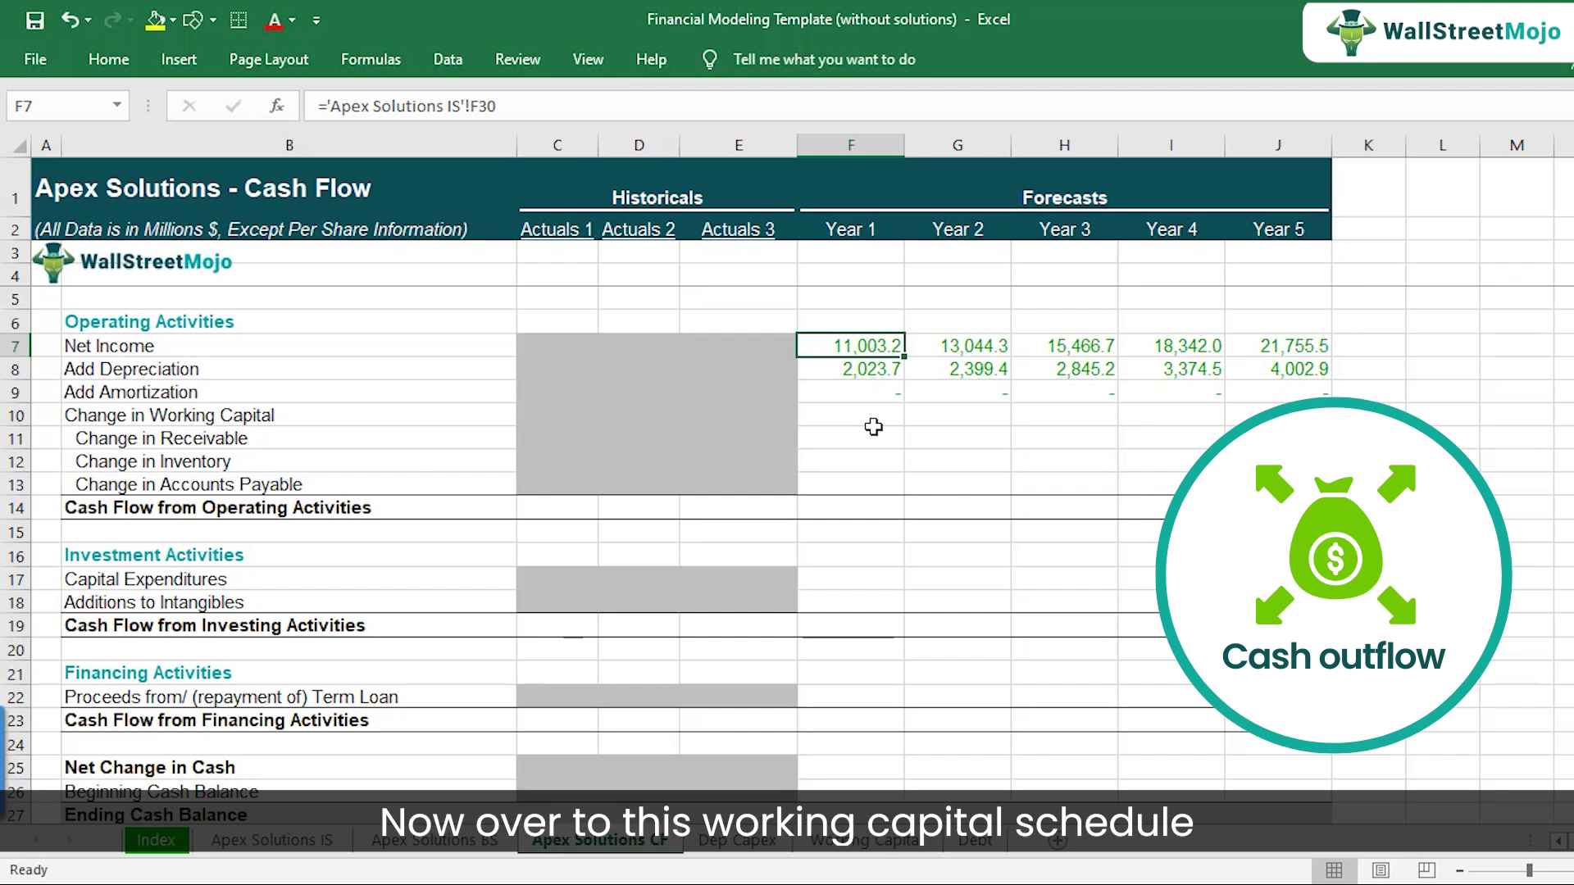
# Step: Compare the receivables, inventory and payables balances of Actuals 3 and Year 1 in the Working Capital schedule
pyautogui.click(205, 416)
pyautogui.click(209, 439)
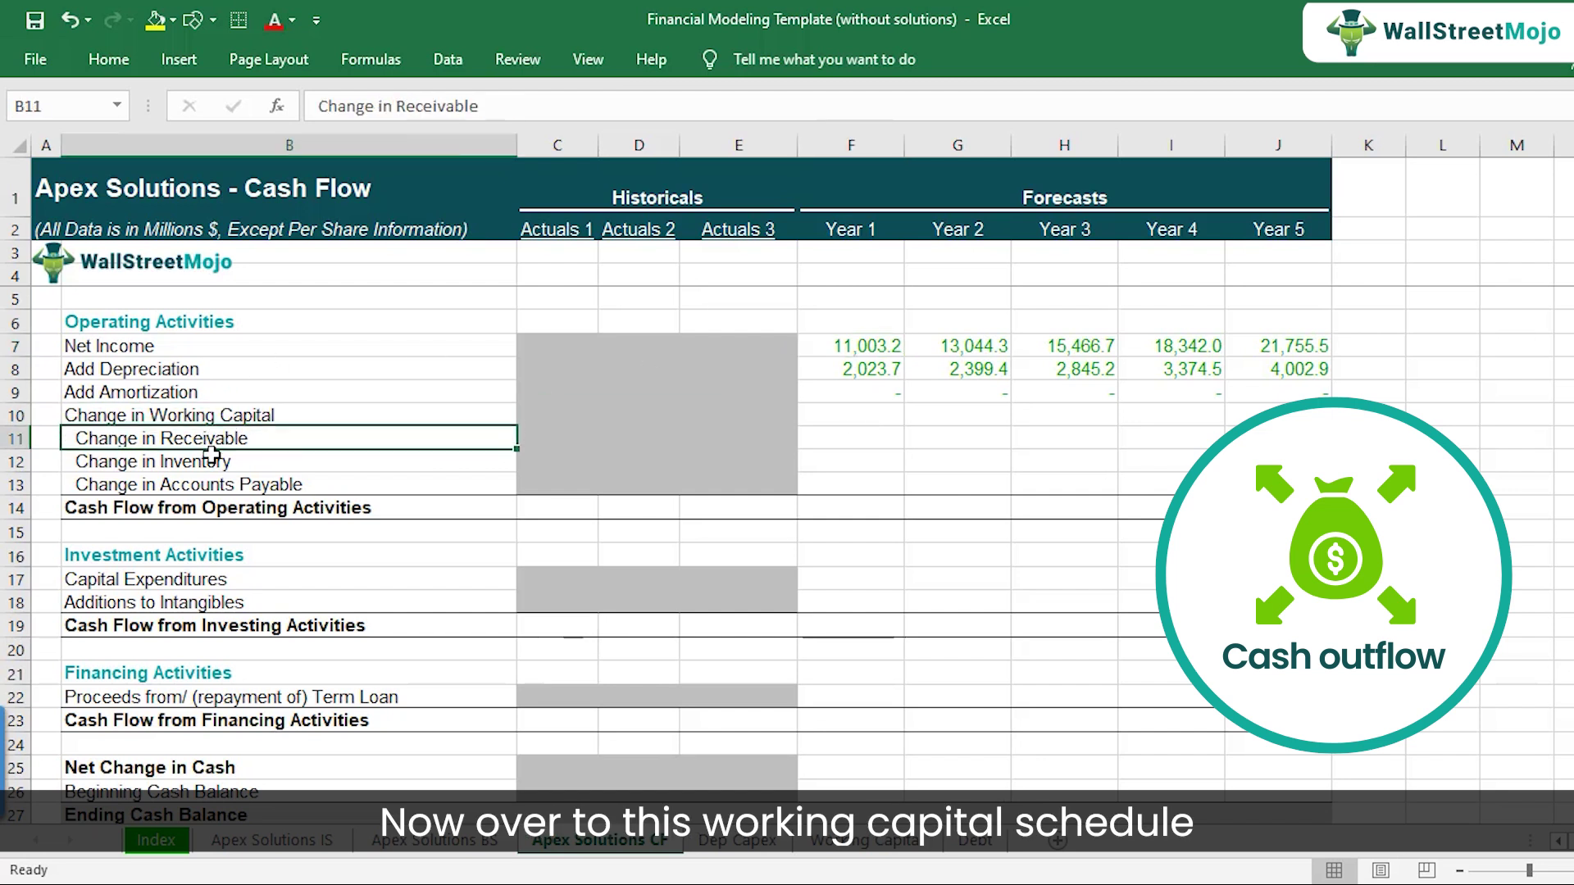
pyautogui.click(215, 461)
pyautogui.click(861, 842)
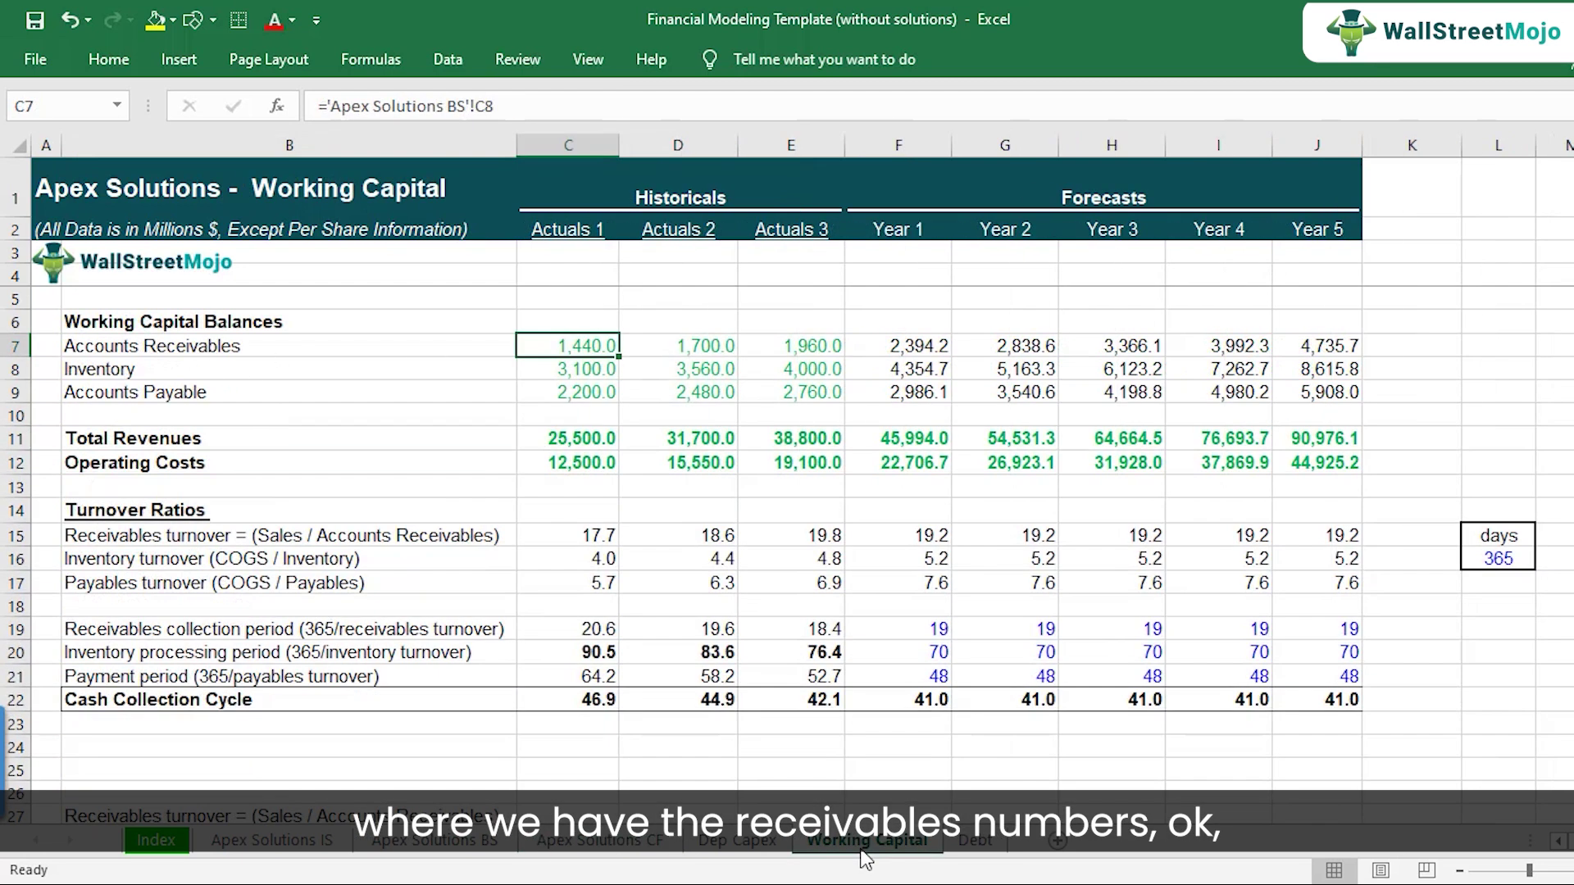
pyautogui.click(800, 352)
pyautogui.click(911, 345)
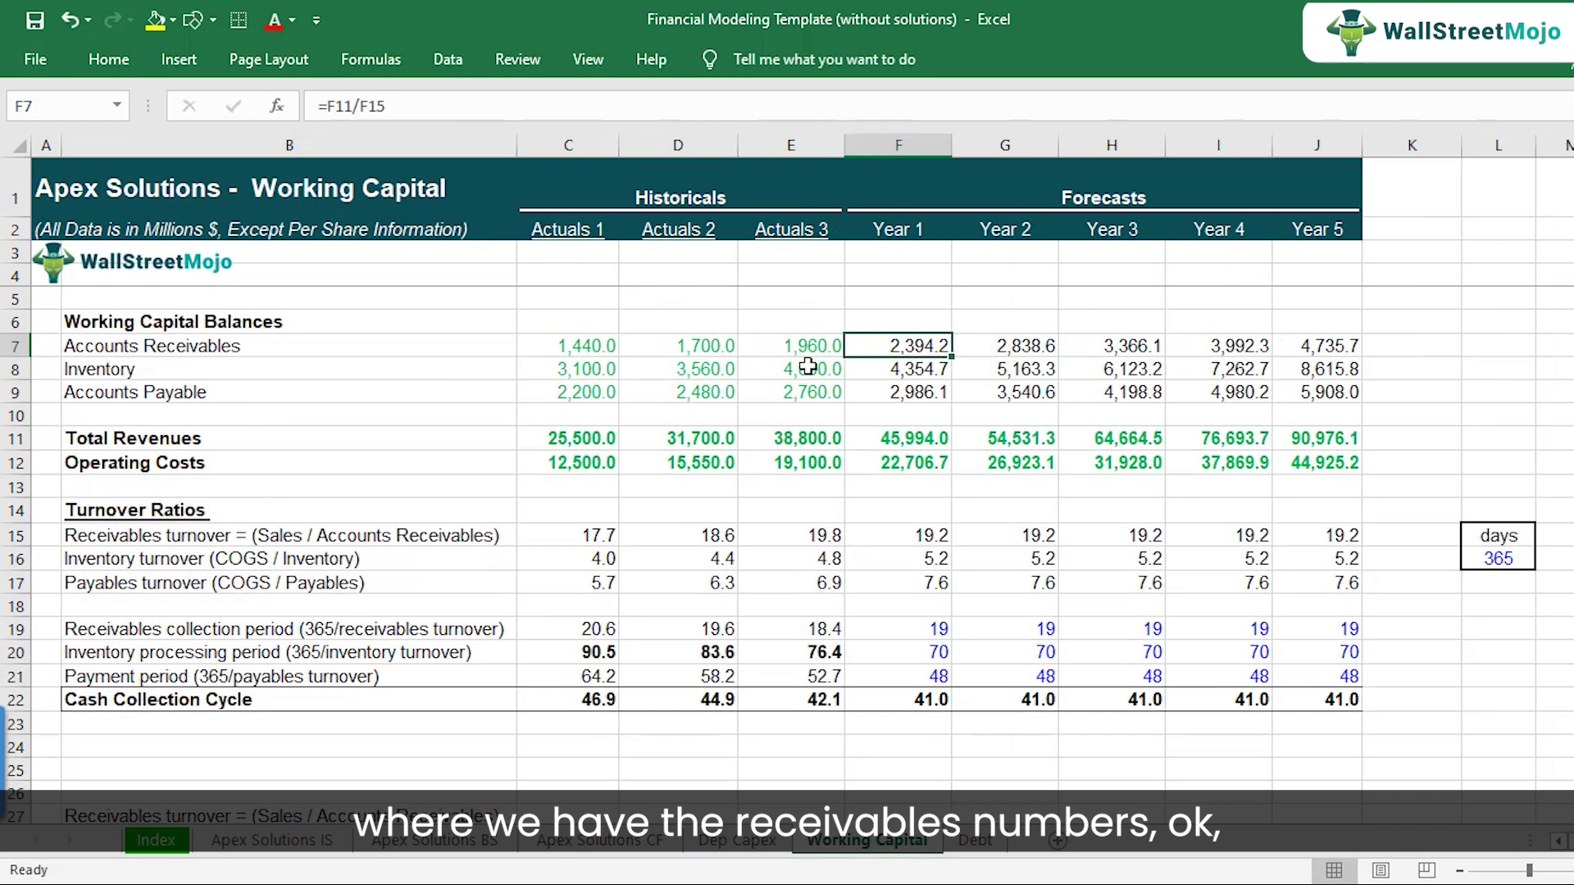
pyautogui.click(808, 367)
pyautogui.click(878, 369)
pyautogui.click(800, 394)
pyautogui.click(885, 393)
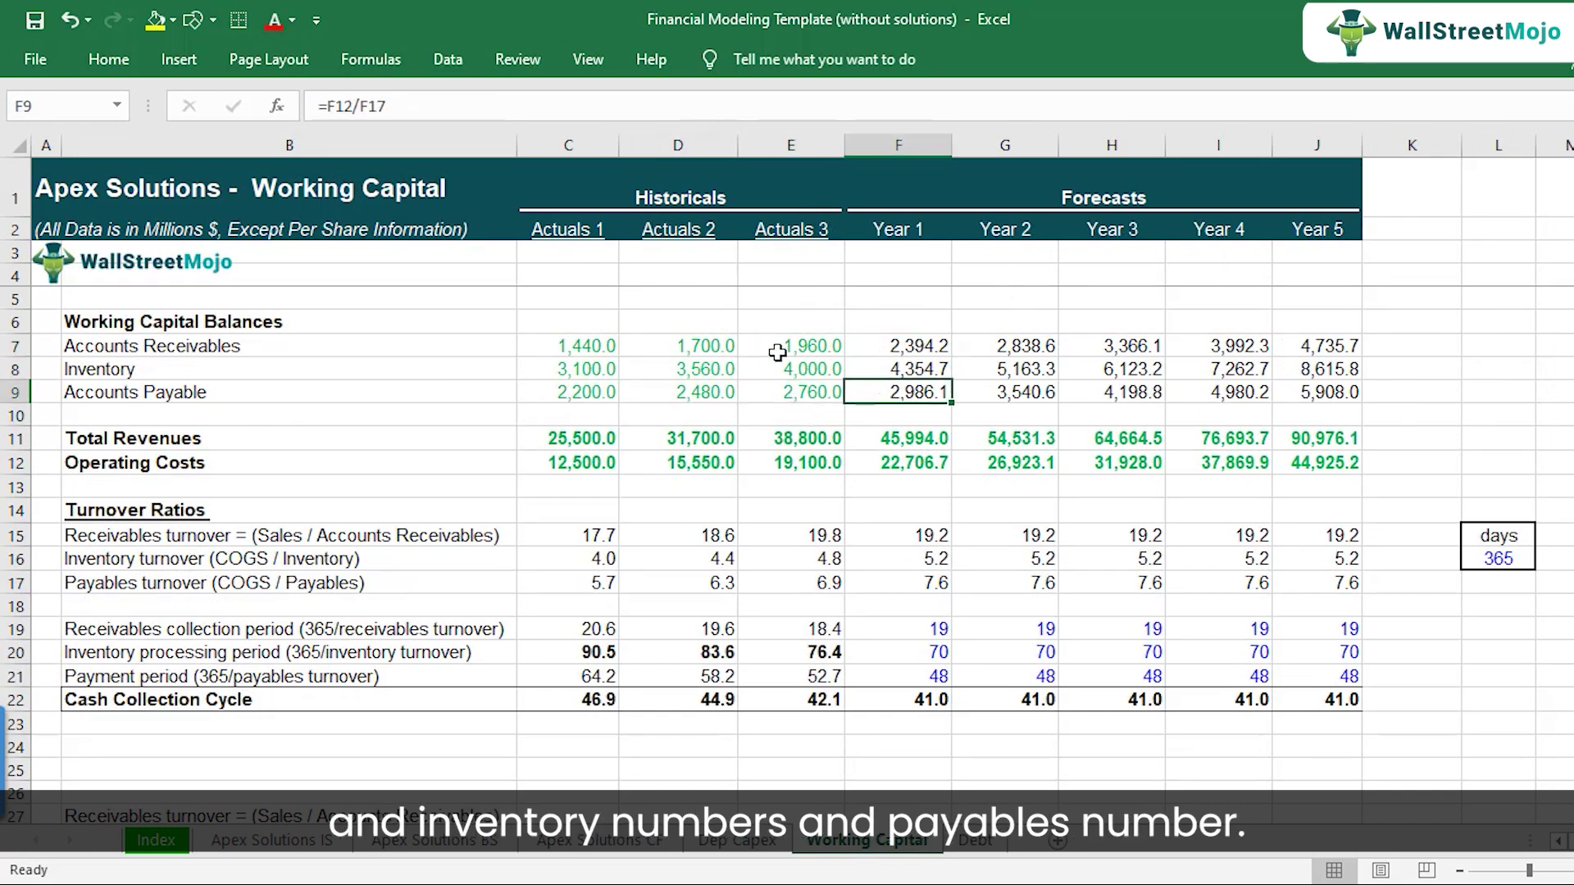
pyautogui.click(782, 347)
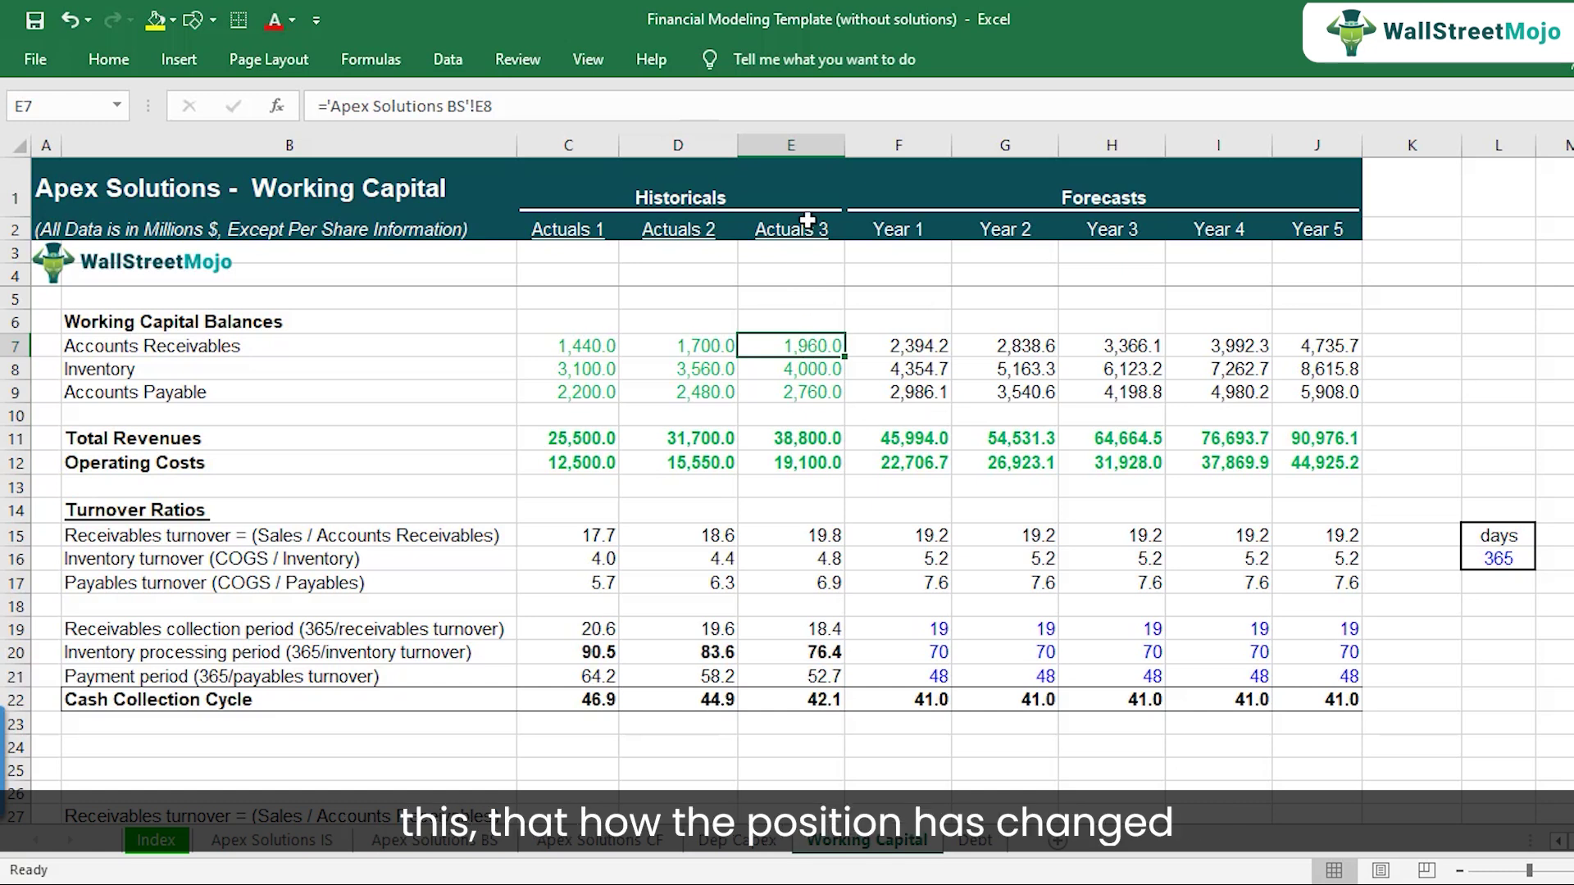
pyautogui.click(884, 150)
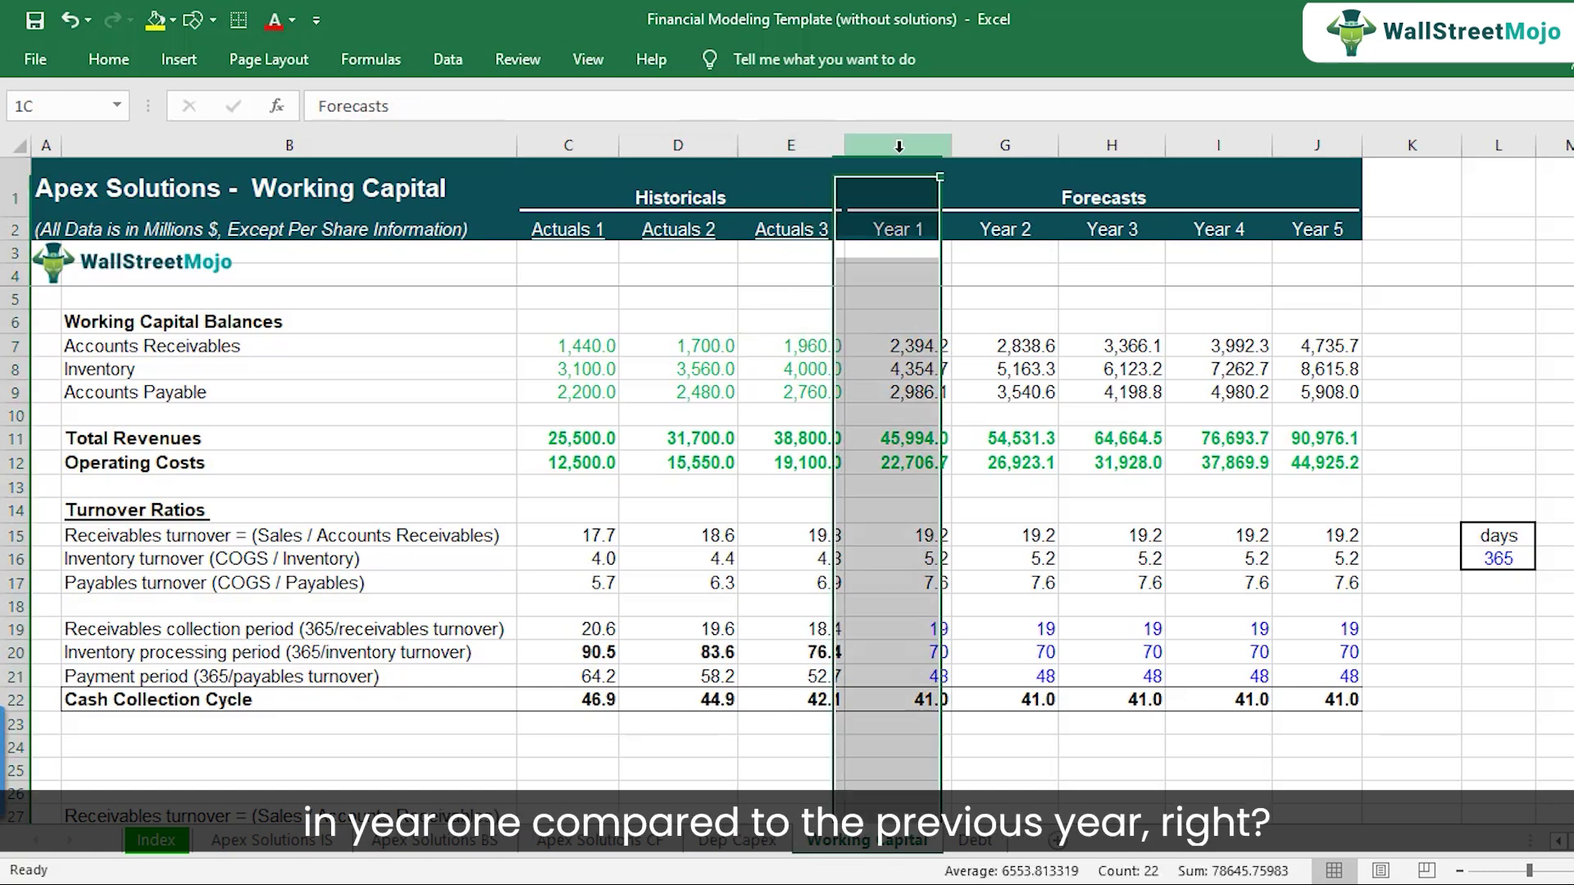
# Step: Review how the Accounts Receivables balance moves from Actuals 3 to Year 1 in the Working Capital schedule
pyautogui.click(807, 146)
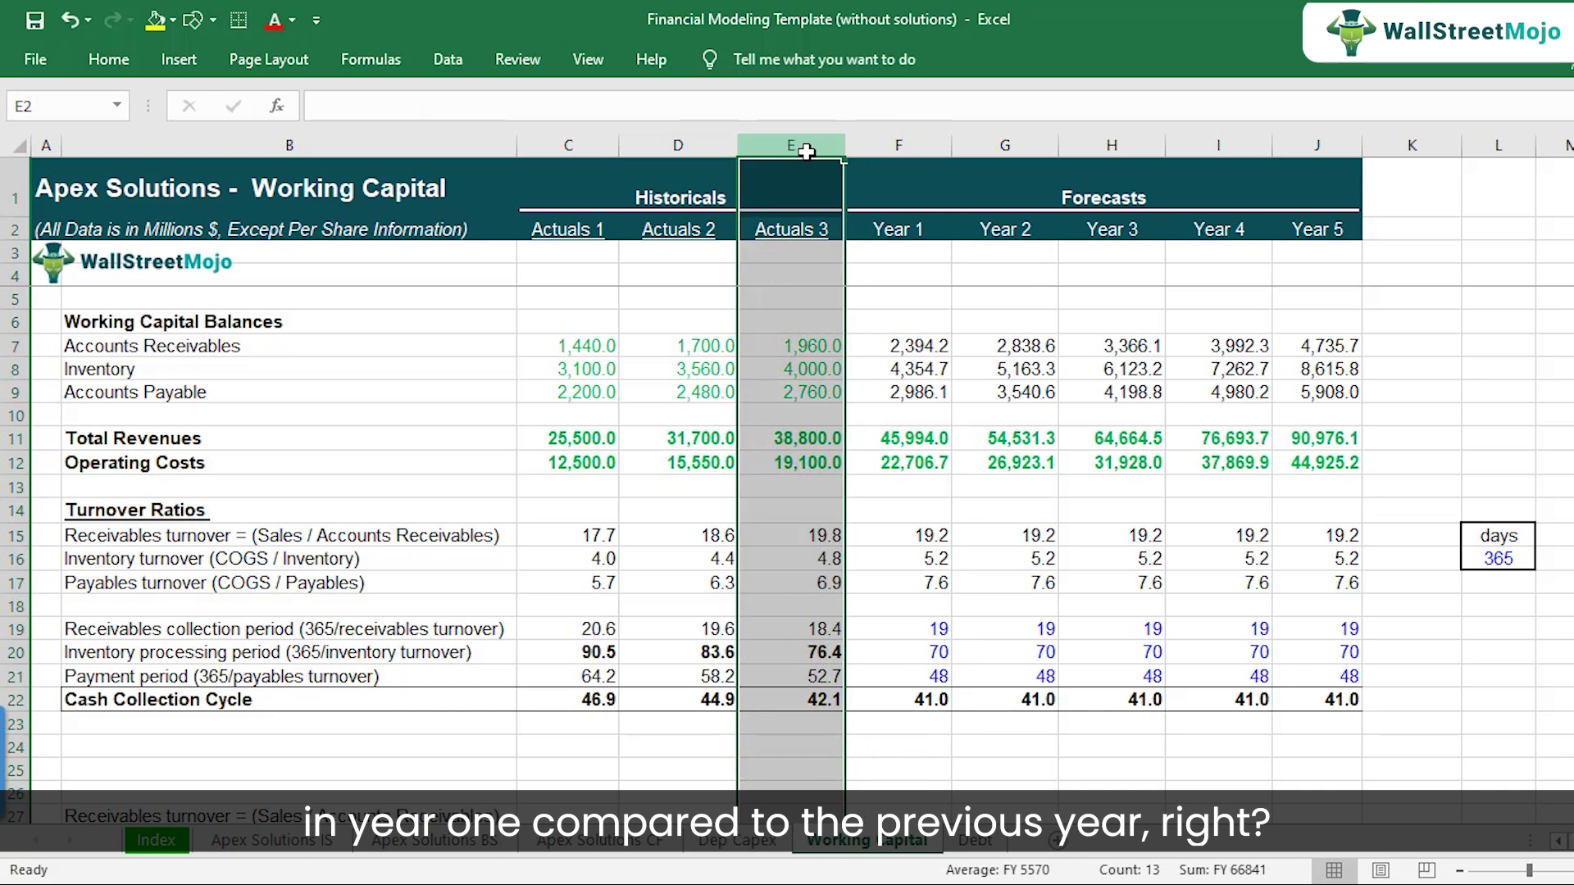
pyautogui.click(807, 354)
pyautogui.click(111, 349)
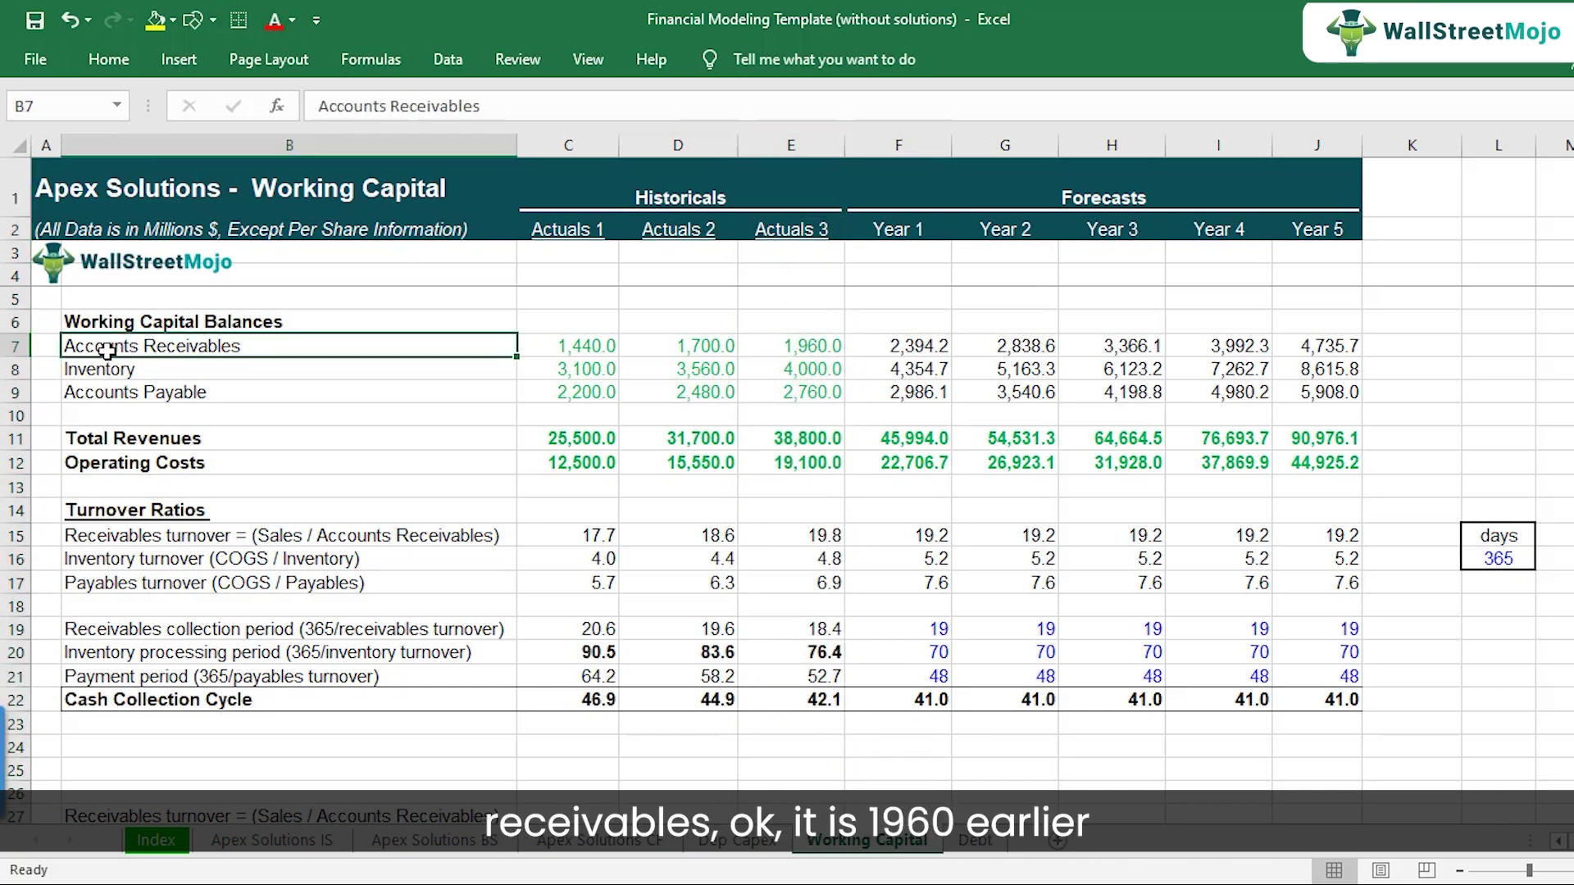
pyautogui.click(806, 348)
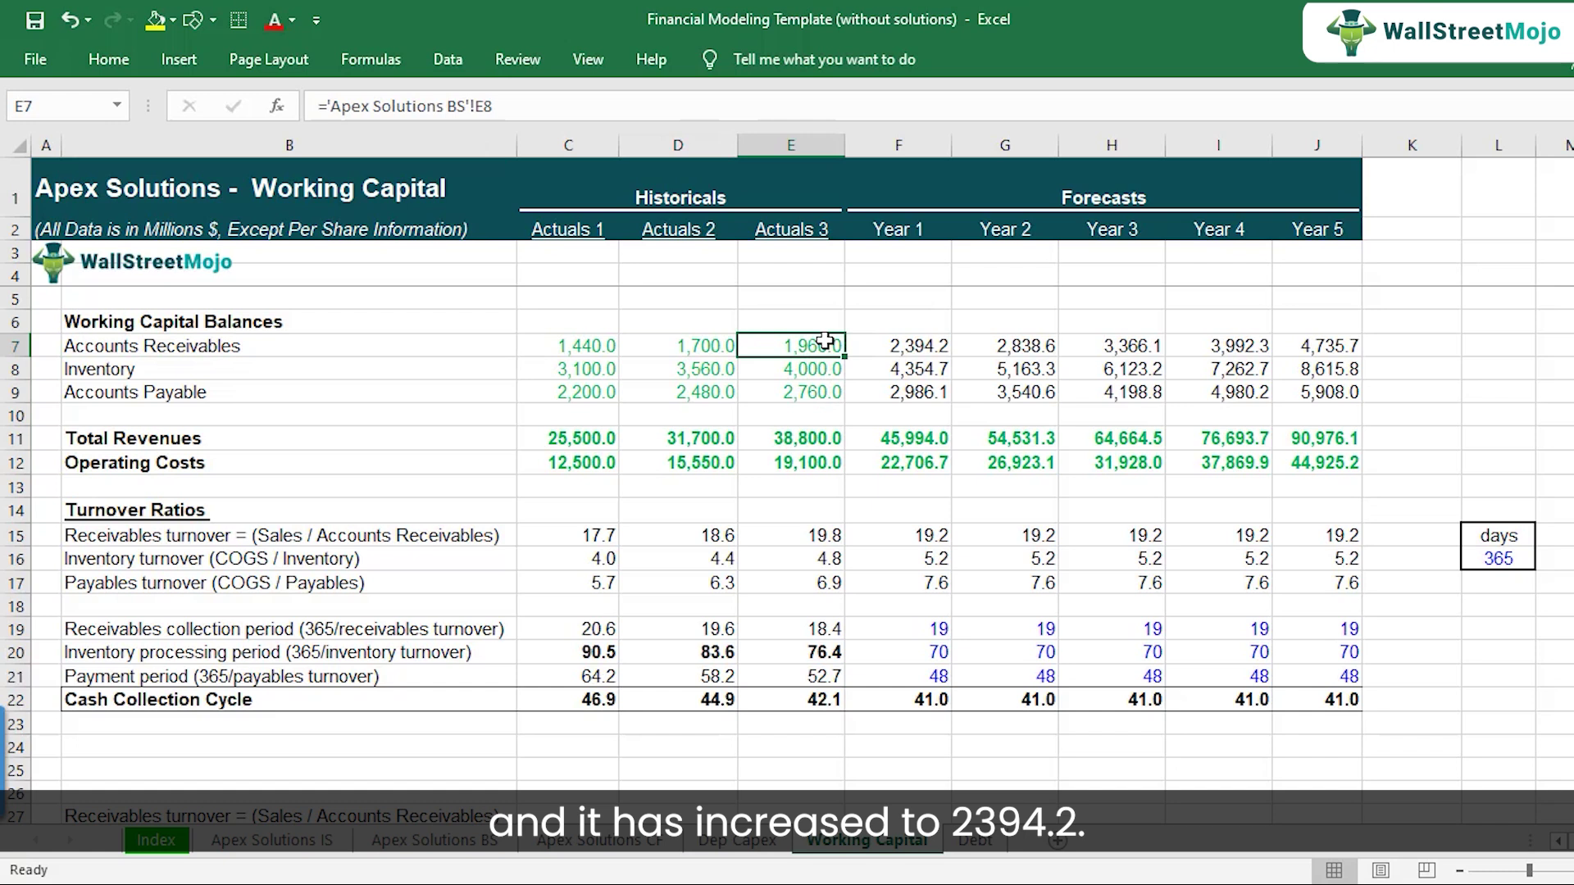
pyautogui.click(895, 345)
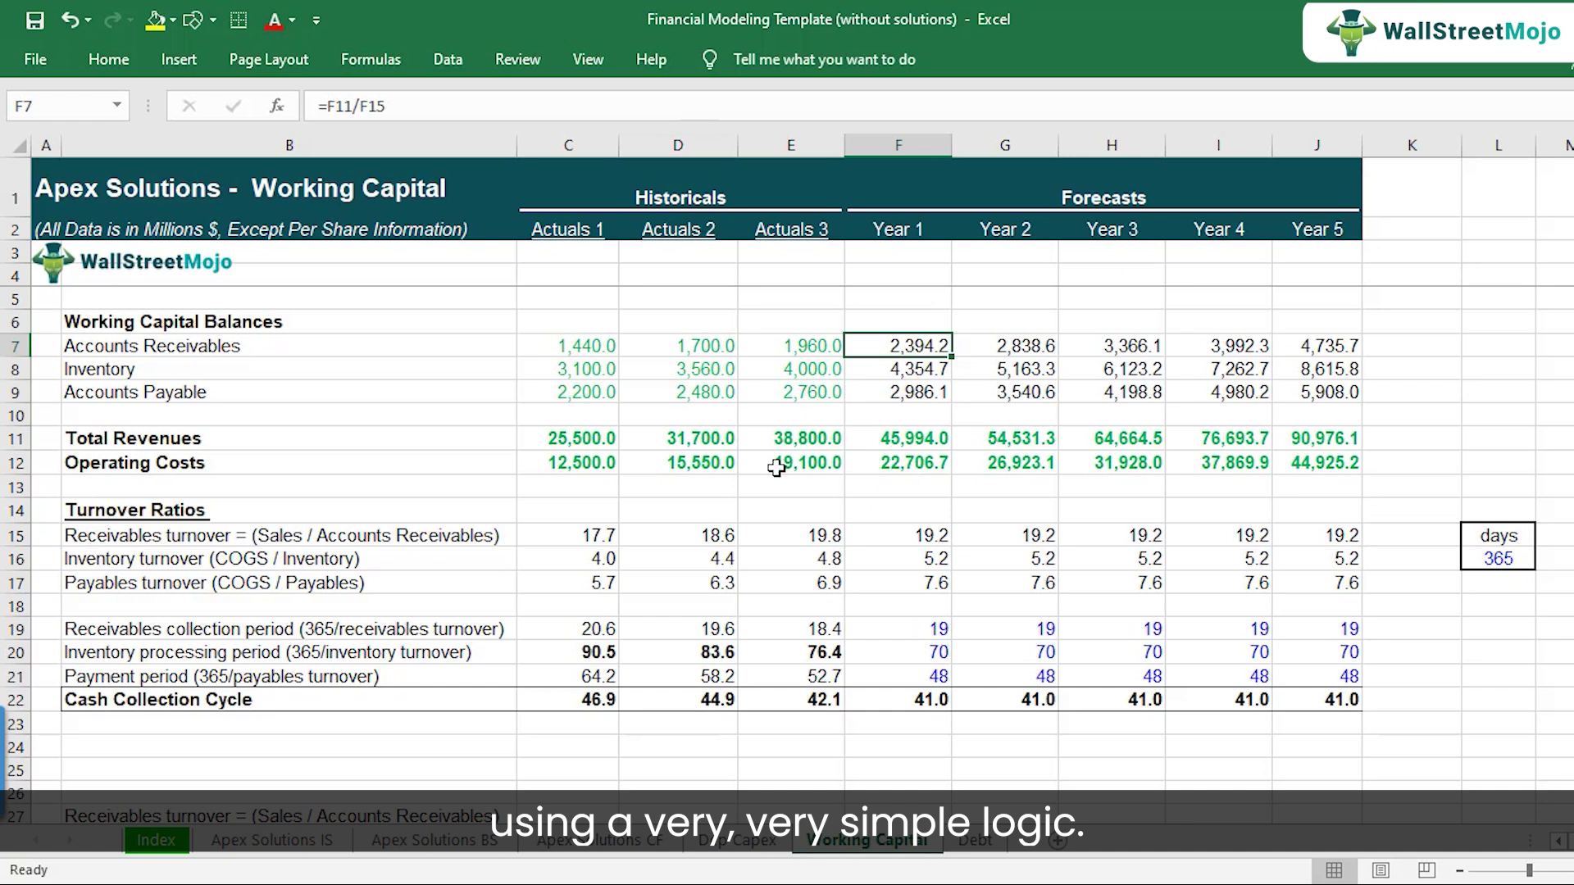
# Step: Start an explanatory note below the turnover formulas by entering Assets in B32 of the Working Capital sheet
pyautogui.scroll(-3, 642, 597)
pyautogui.click(235, 650)
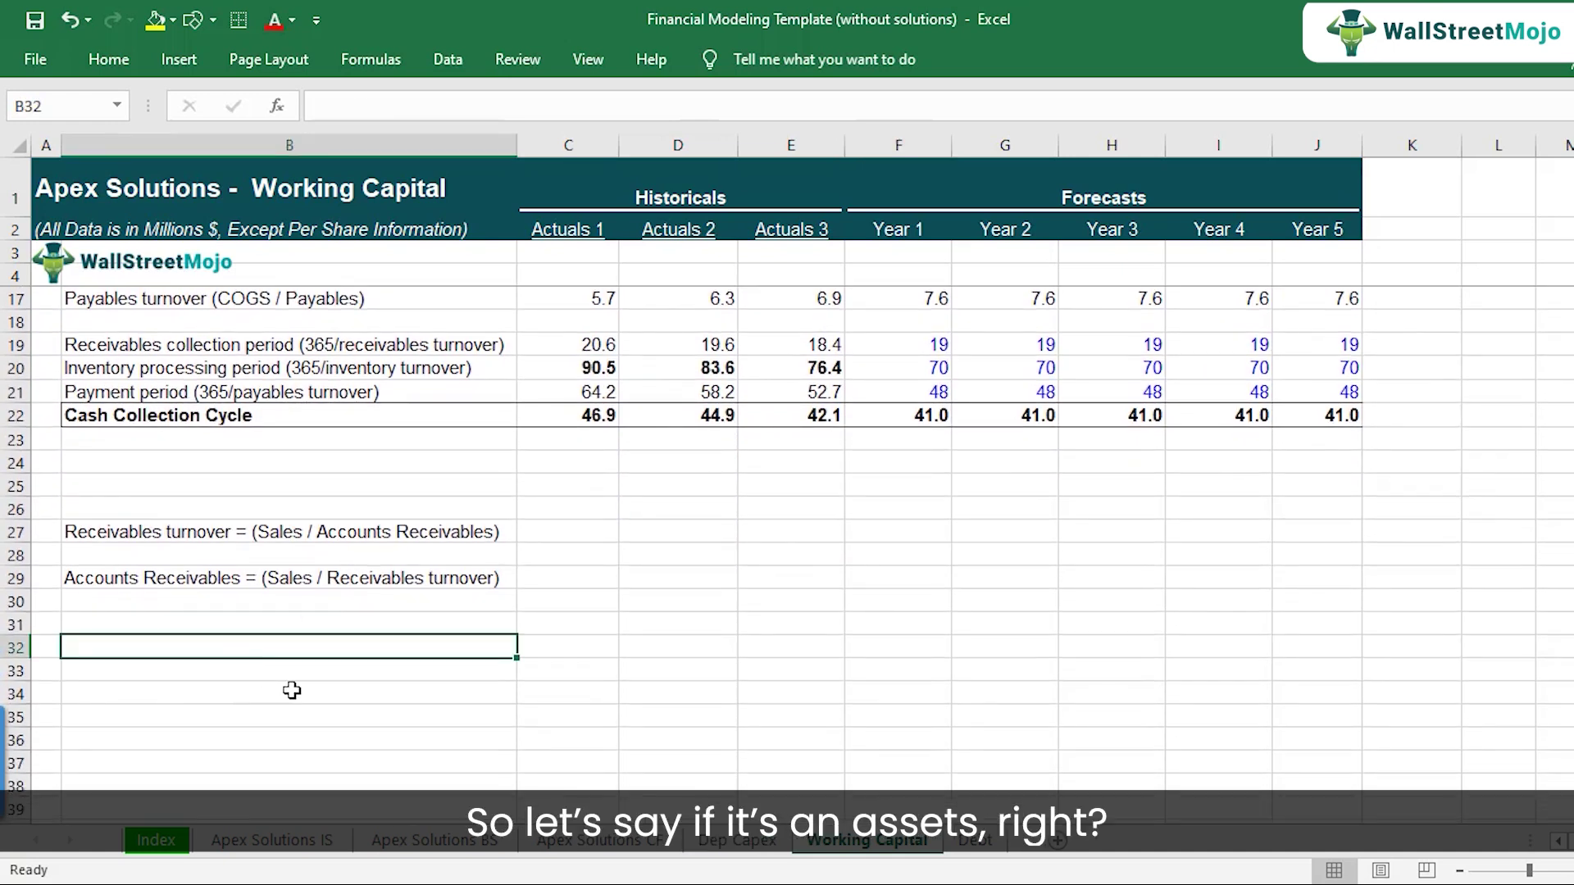
pyautogui.scroll(-2, 287, 680)
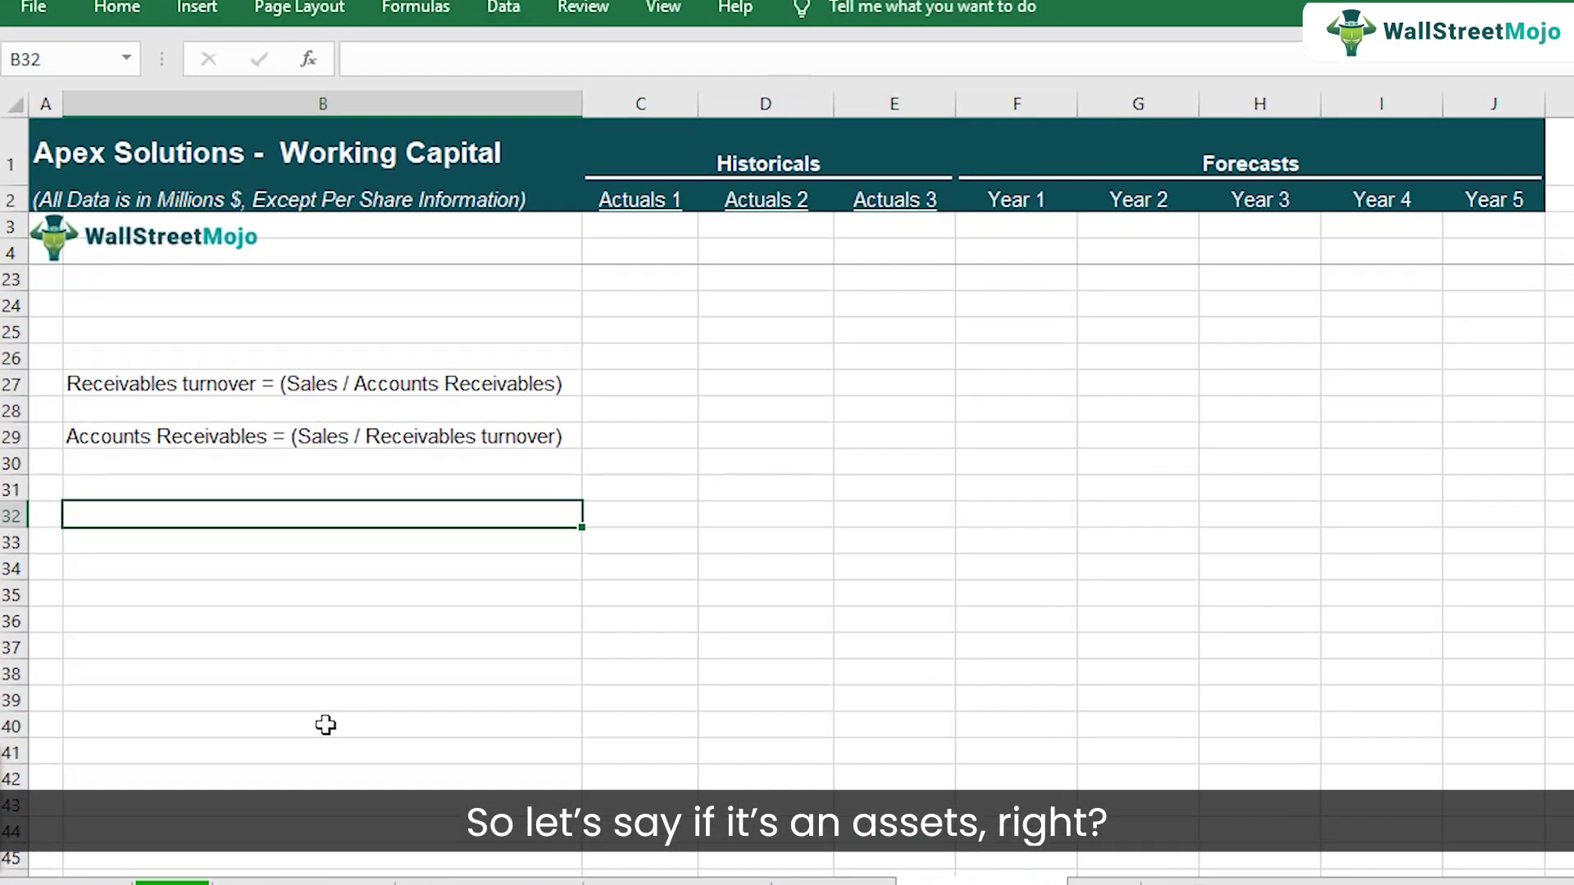
pyautogui.write('Assets')
pyautogui.press('Return')
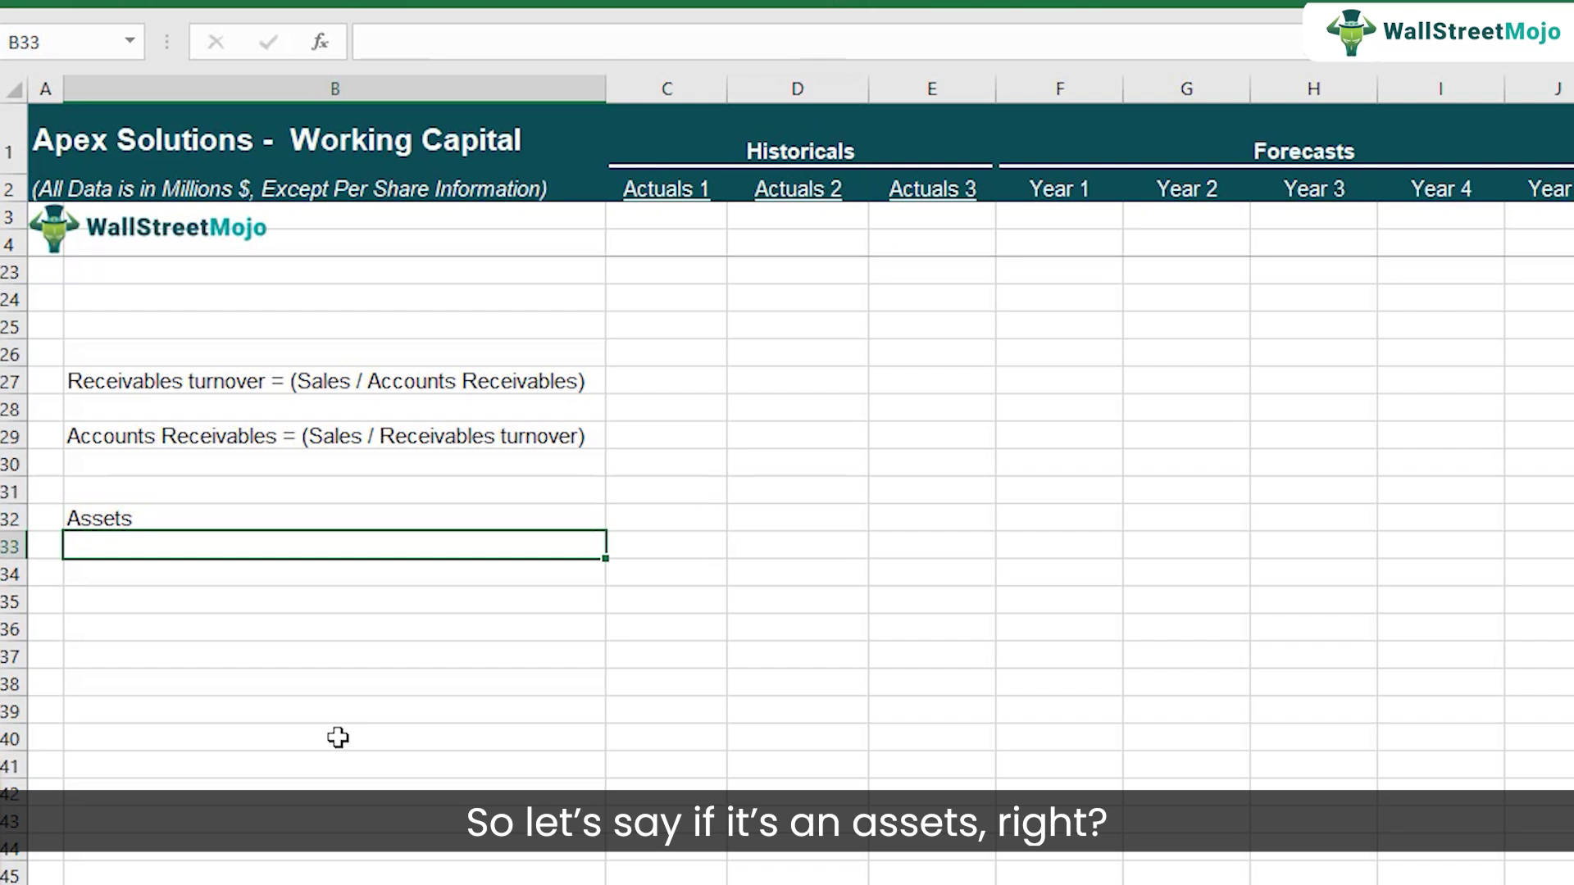
# Step: Complete the note beside Assets with "Increase?" in C32 and "cash outflow" in D32
pyautogui.press('Up')
pyautogui.press('Right')
pyautogui.write('Increase')
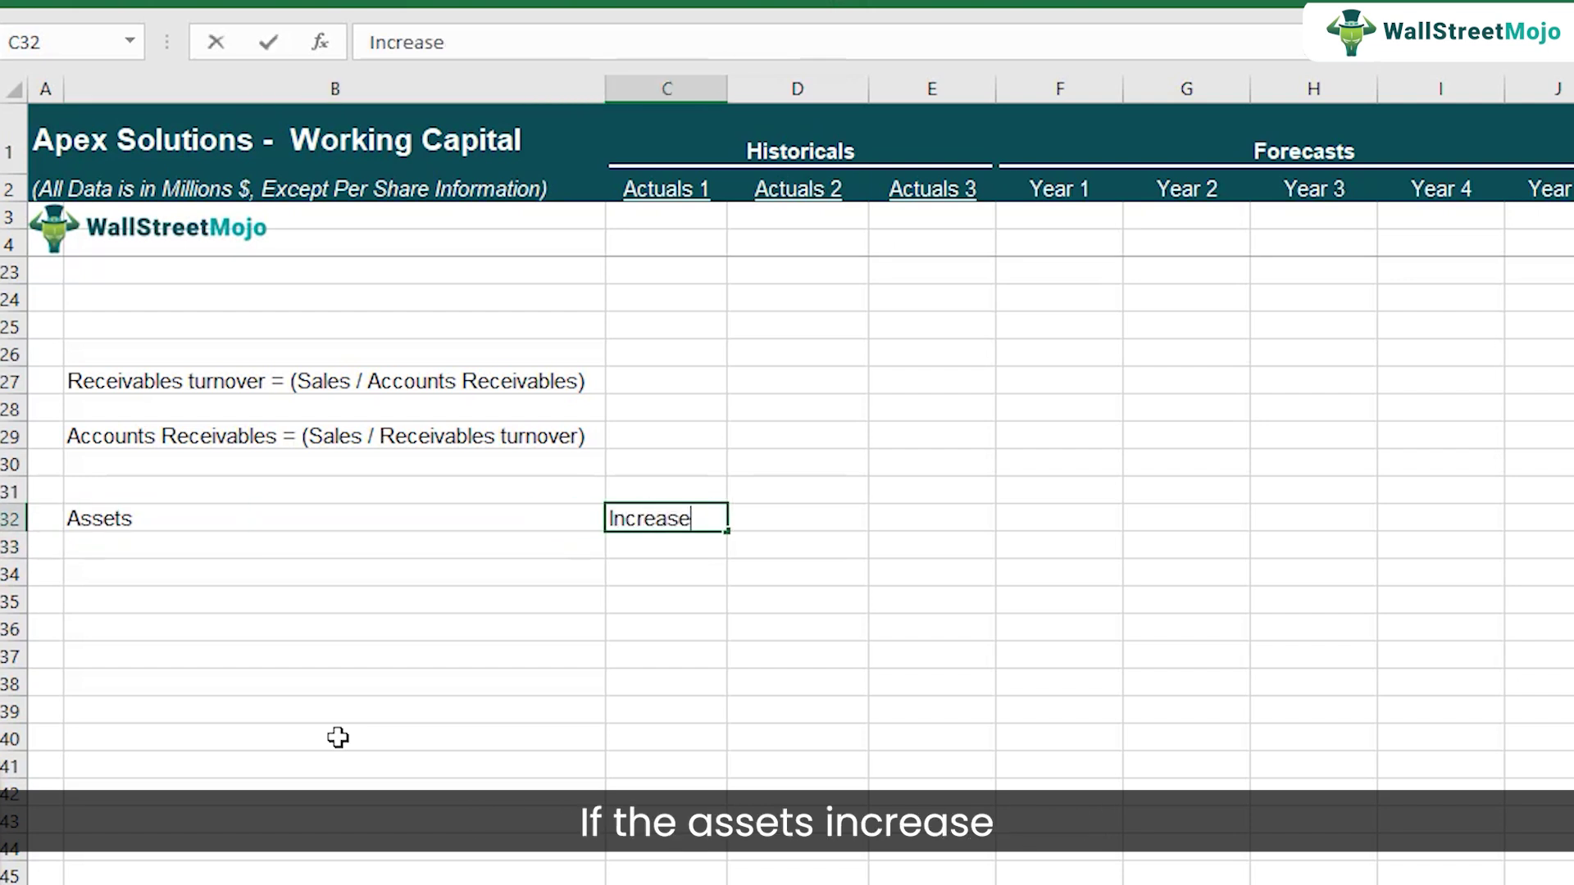
pyautogui.write('?')
pyautogui.press('Return')
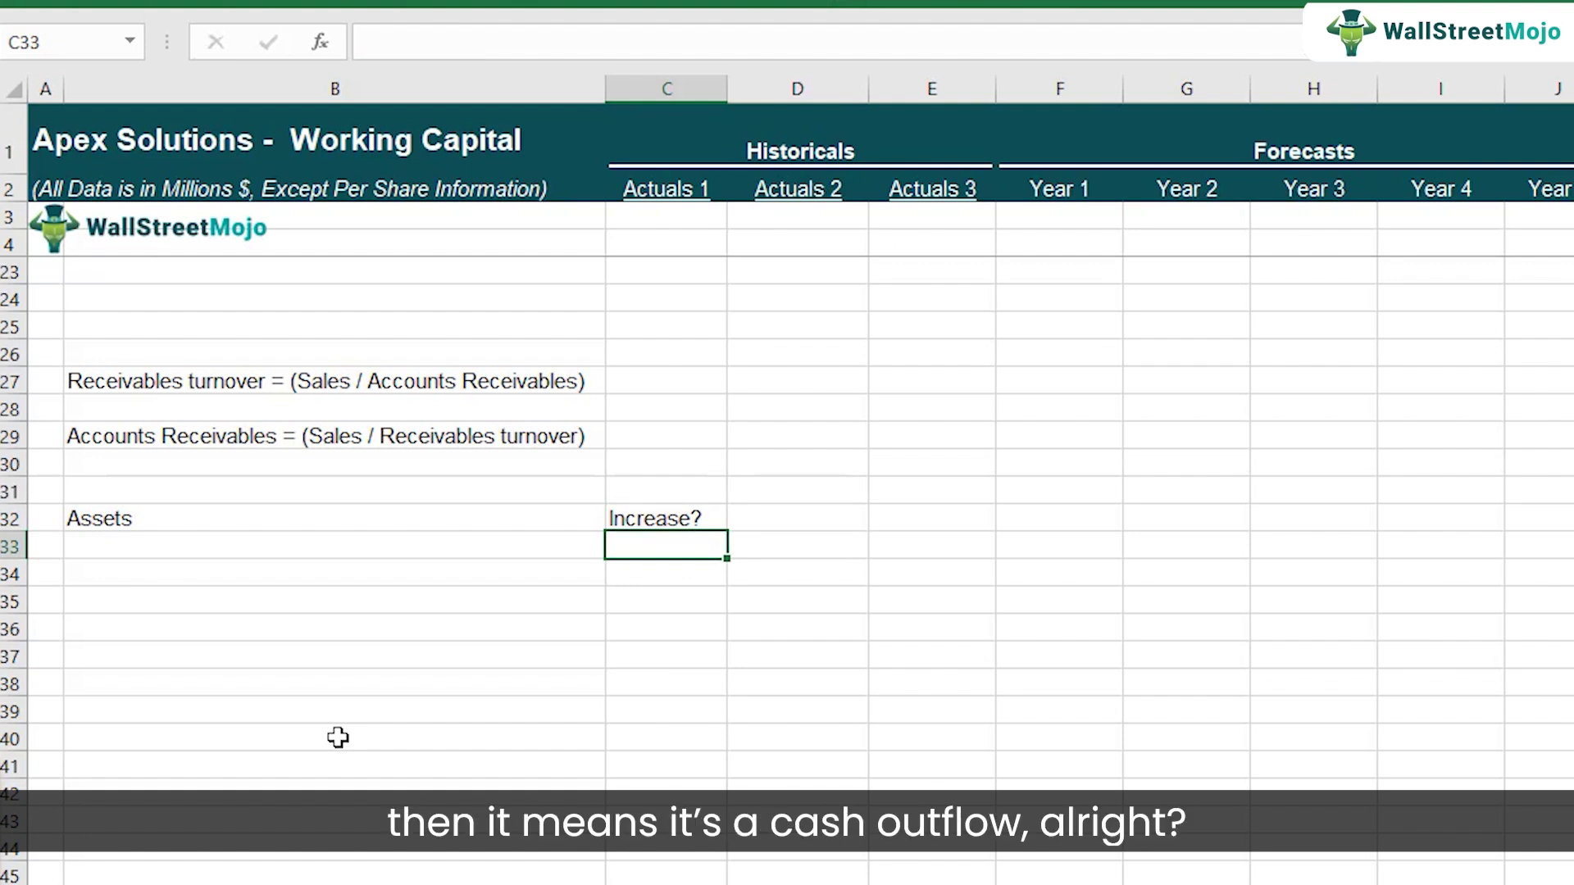
pyautogui.press('Up')
pyautogui.press('Right')
pyautogui.write('cash outflow')
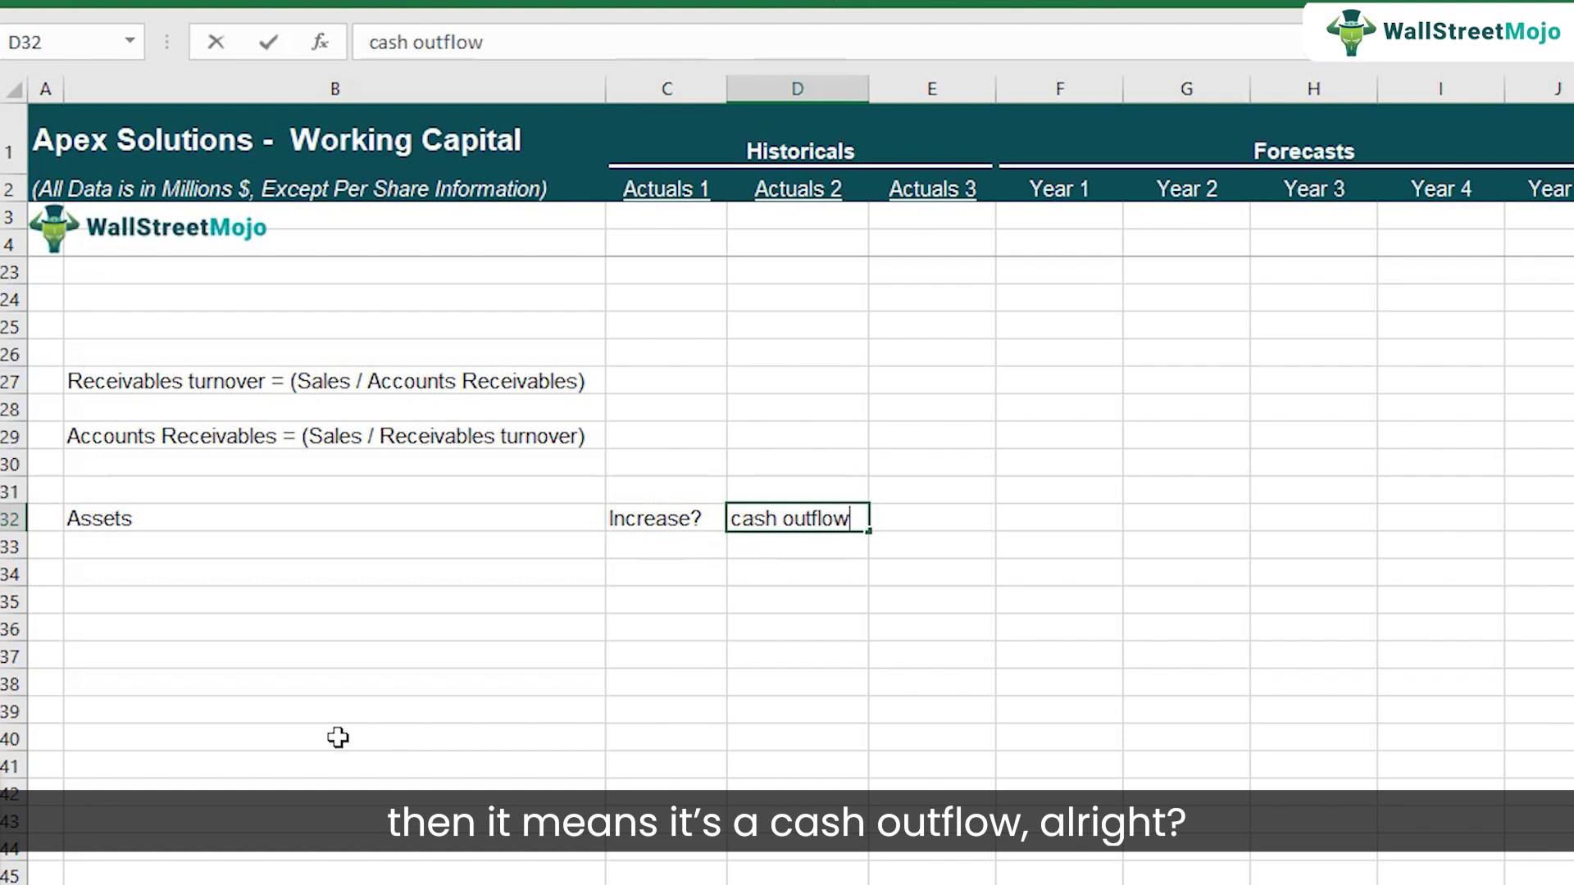
pyautogui.press('Return')
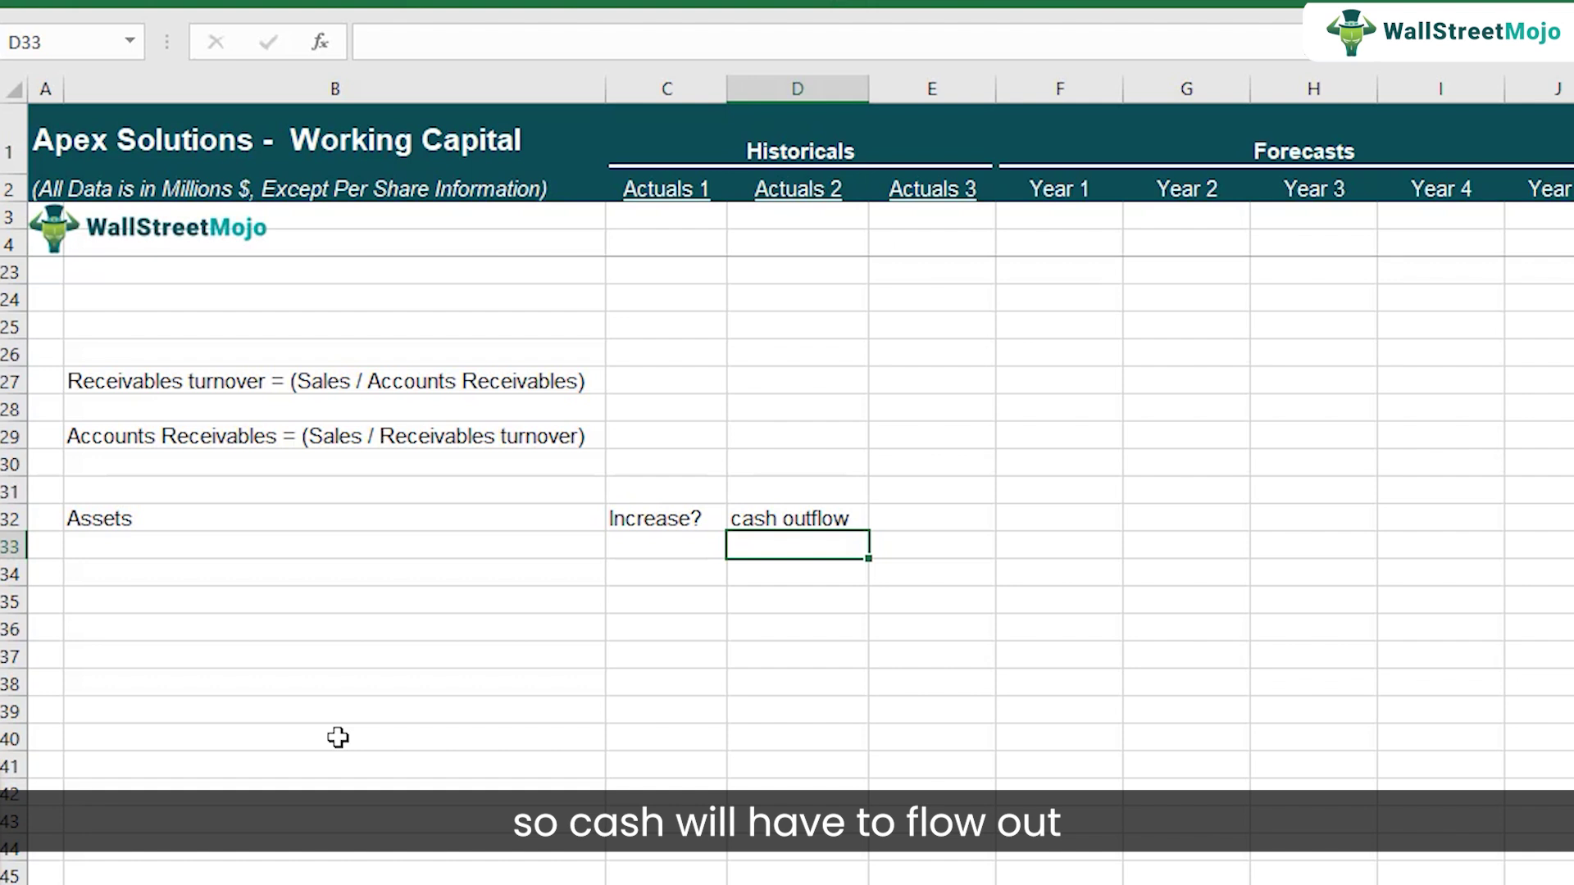
# Step: Move the Assets label from B32 down to B33
pyautogui.press('Up')
pyautogui.press('Left')
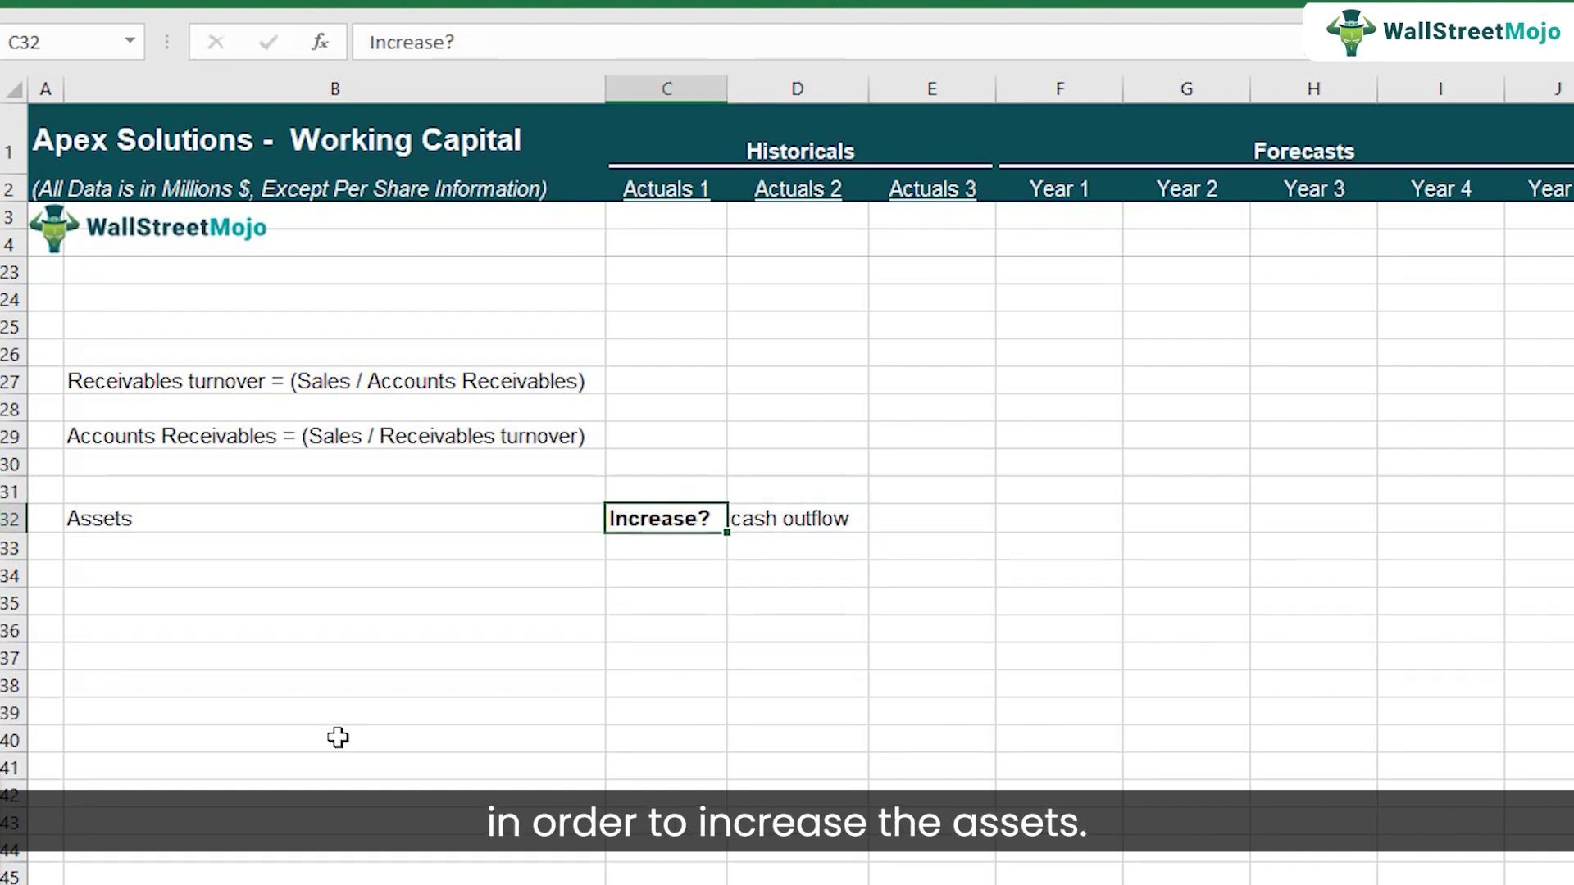
pyautogui.press('Left')
pyautogui.hotkey('ctrl', 'x')
pyautogui.press('Down')
pyautogui.hotkey('ctrl', 'v')
# Step: Enter the example asset increase "10 -> 20" in C33, beside the Assets label
pyautogui.press('Right')
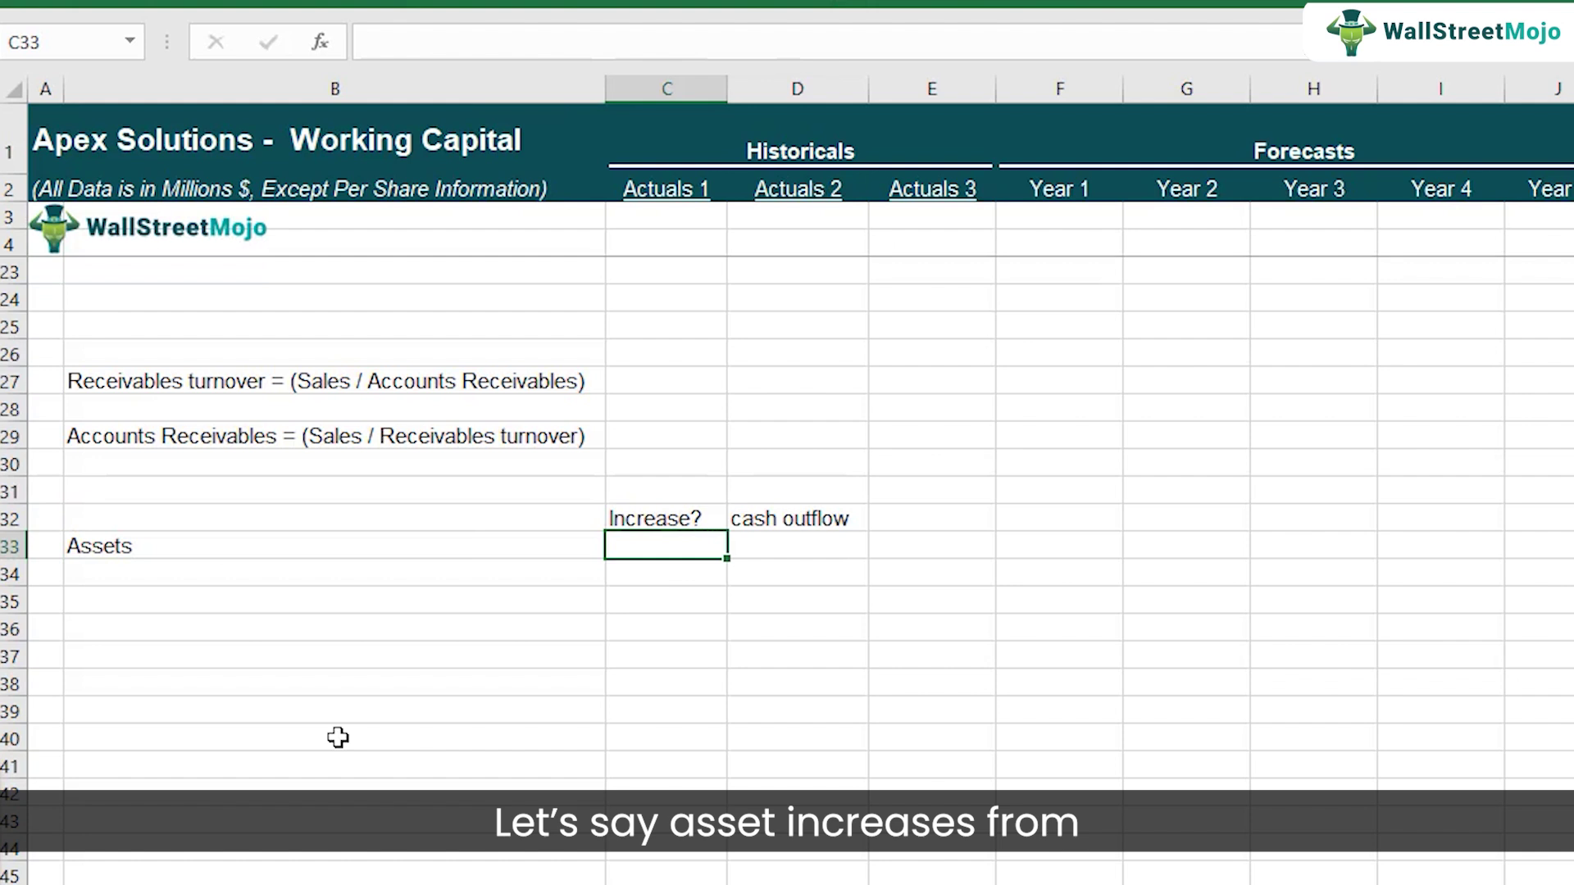
pyautogui.write('10 -> 20')
pyautogui.press('Return')
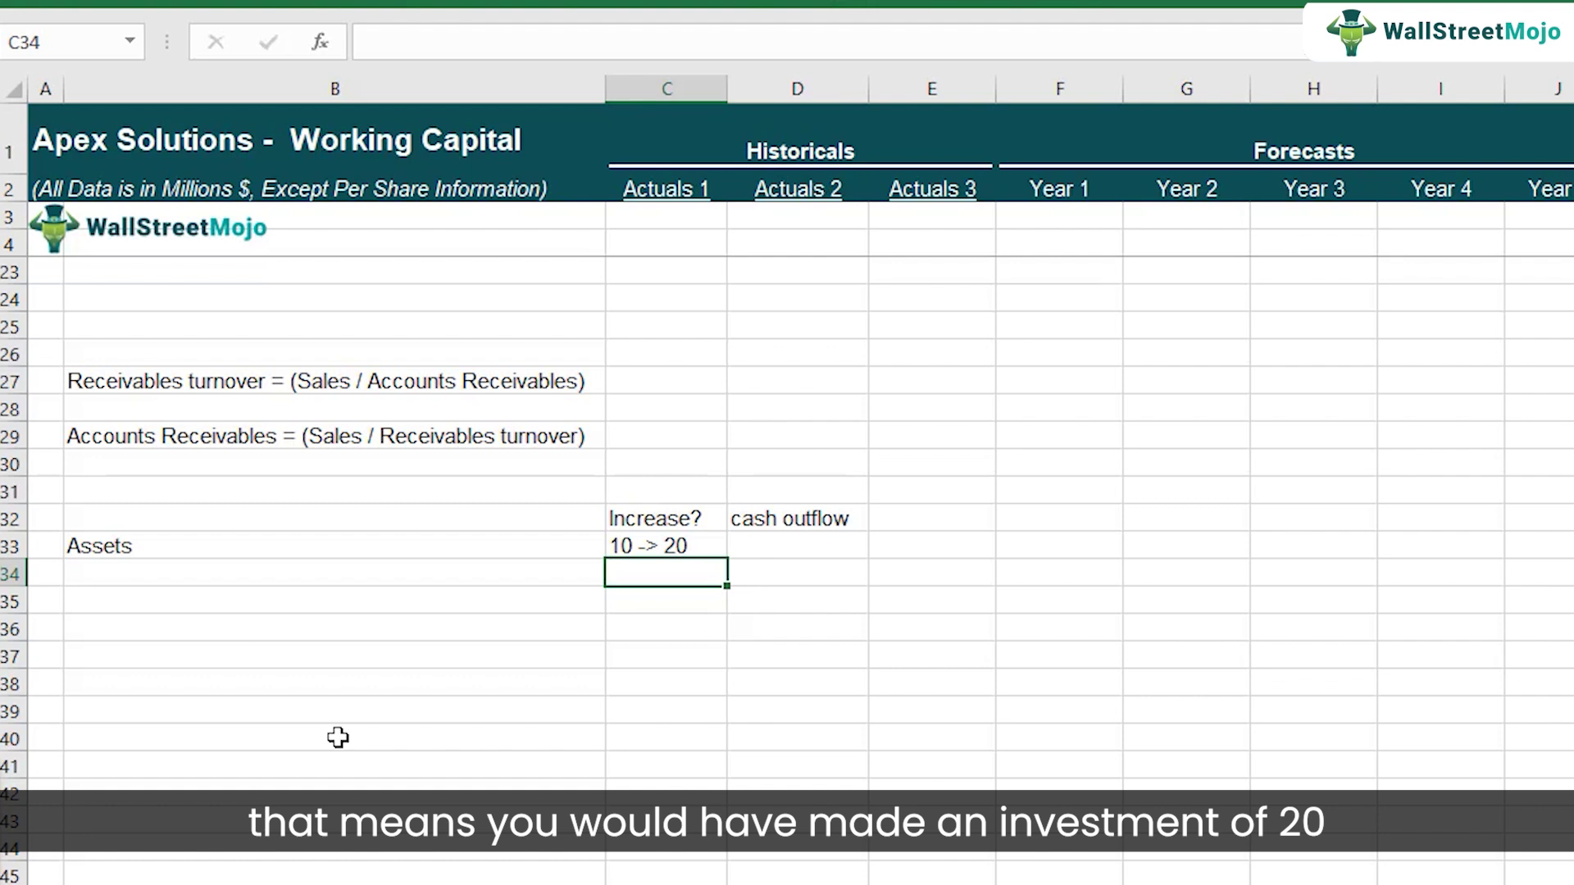
# Step: Calculate the example's asset change in C34 with =20-10, keeping the cell in regular weight
pyautogui.press('Up')
pyautogui.press('F2')
pyautogui.press('Escape')
pyautogui.press('Left')
pyautogui.press('Right')
pyautogui.press('Down')
pyautogui.write('=20-10')
pyautogui.press('Return')
pyautogui.press('Up')
pyautogui.hotkey('ctrl', 'b')
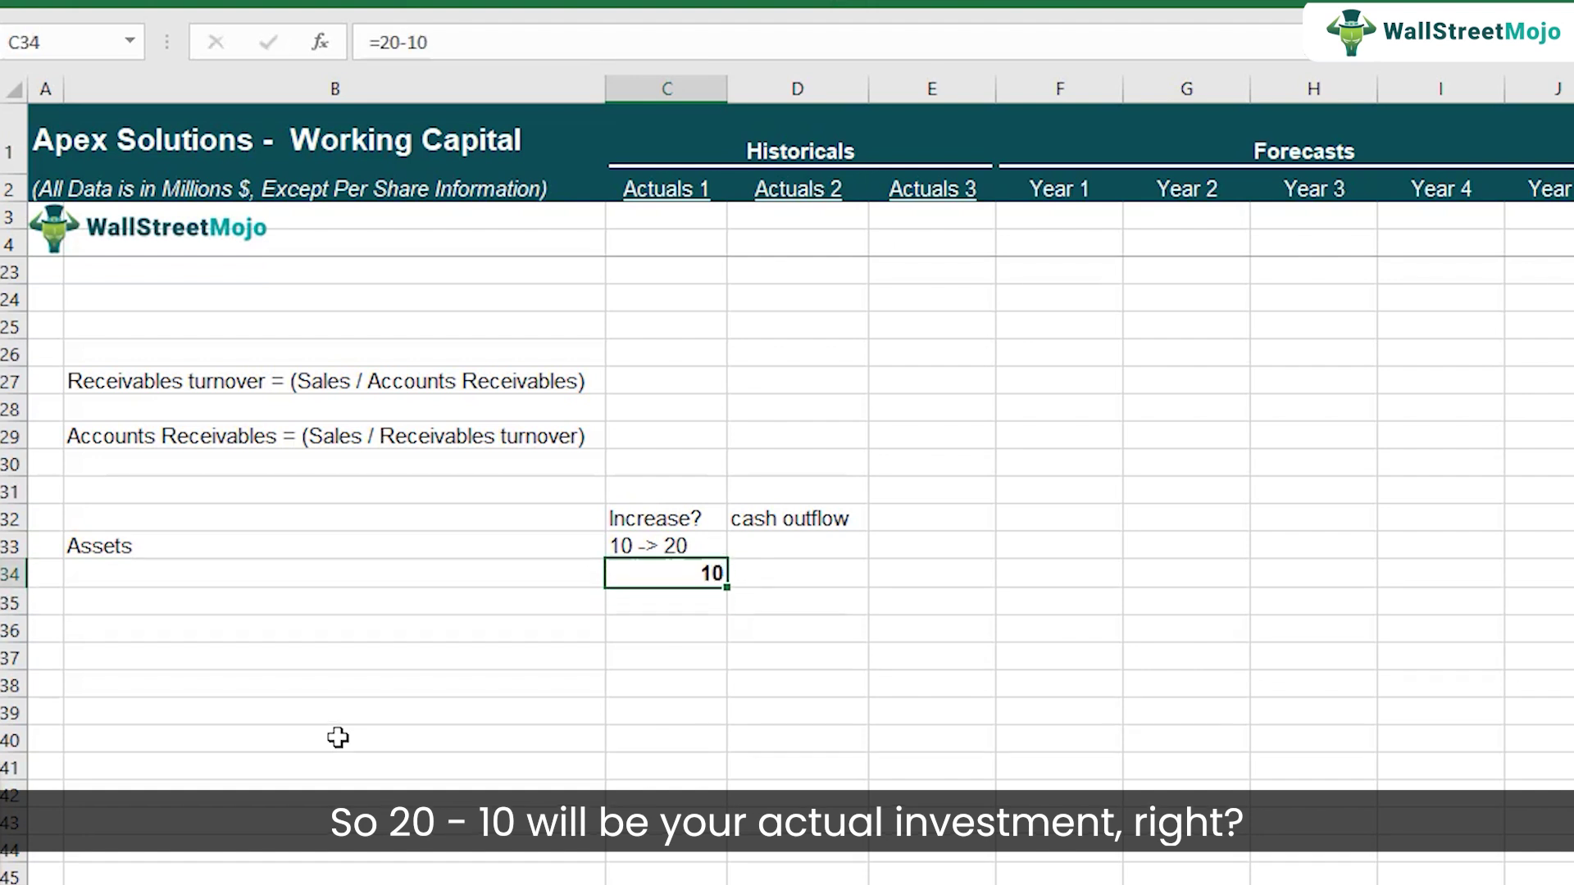
pyautogui.hotkey('ctrl', 'z')
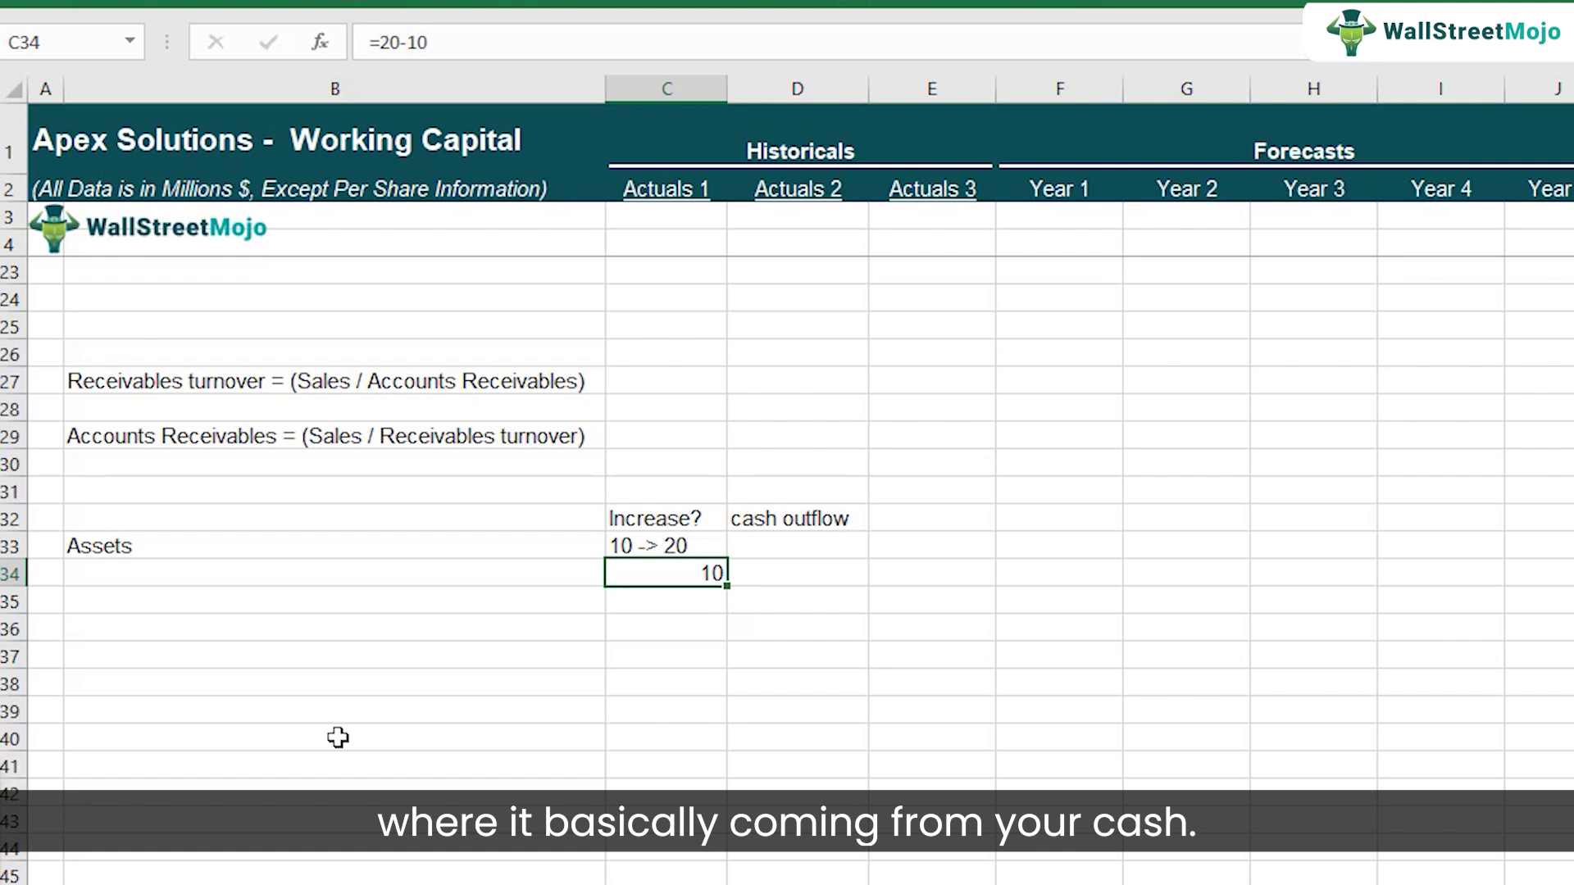
# Step: Label the calculated asset change by entering "cash outflow" in D34
pyautogui.press('F2')
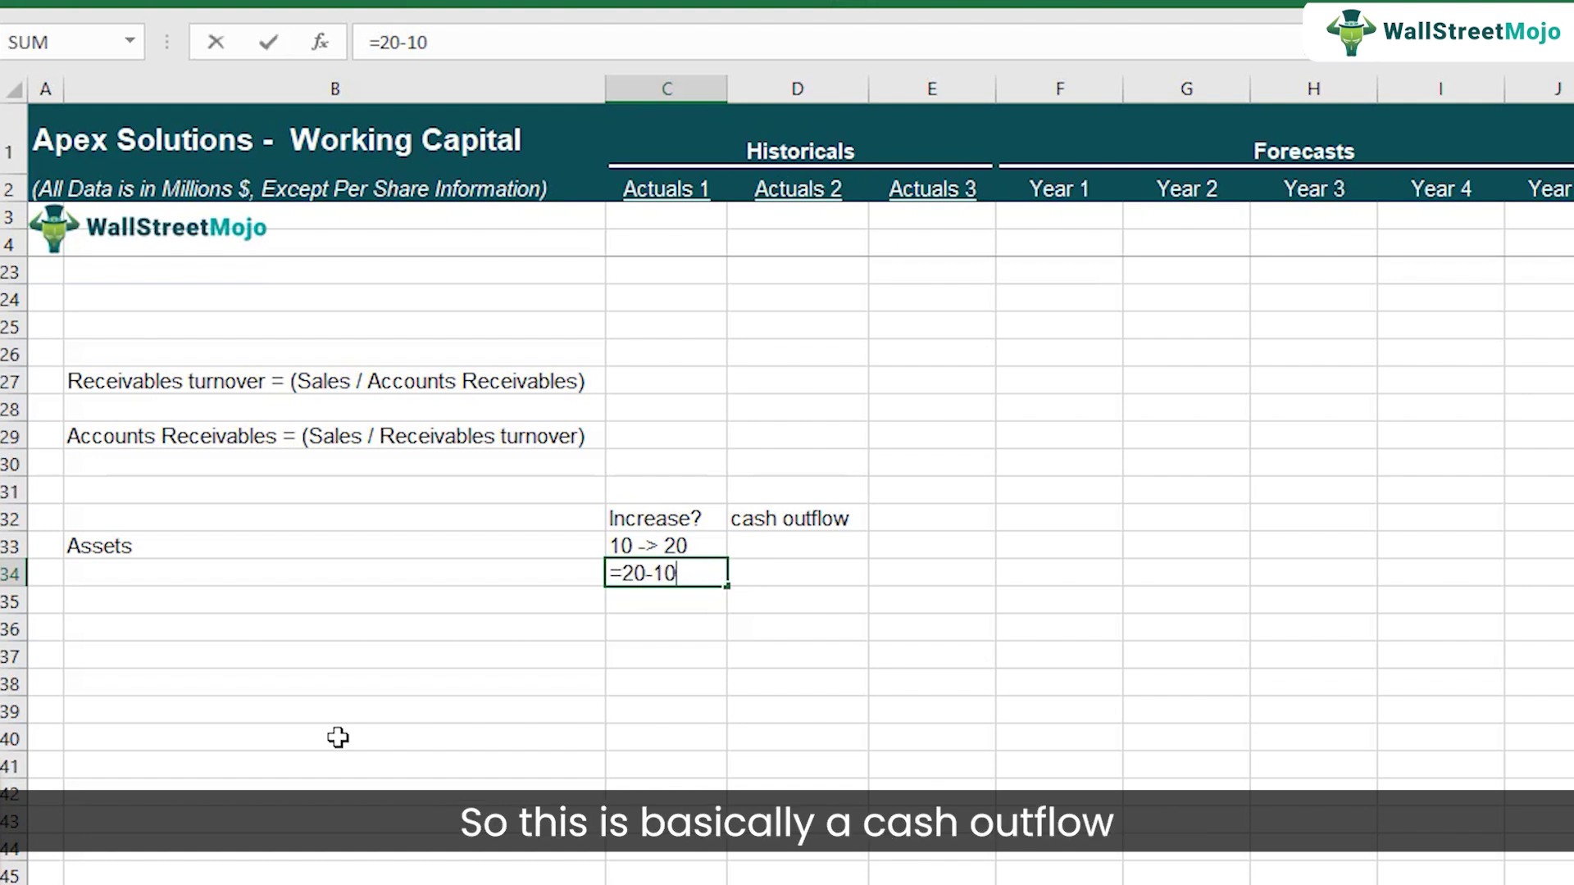
pyautogui.press('Tab')
pyautogui.write('cash outflow')
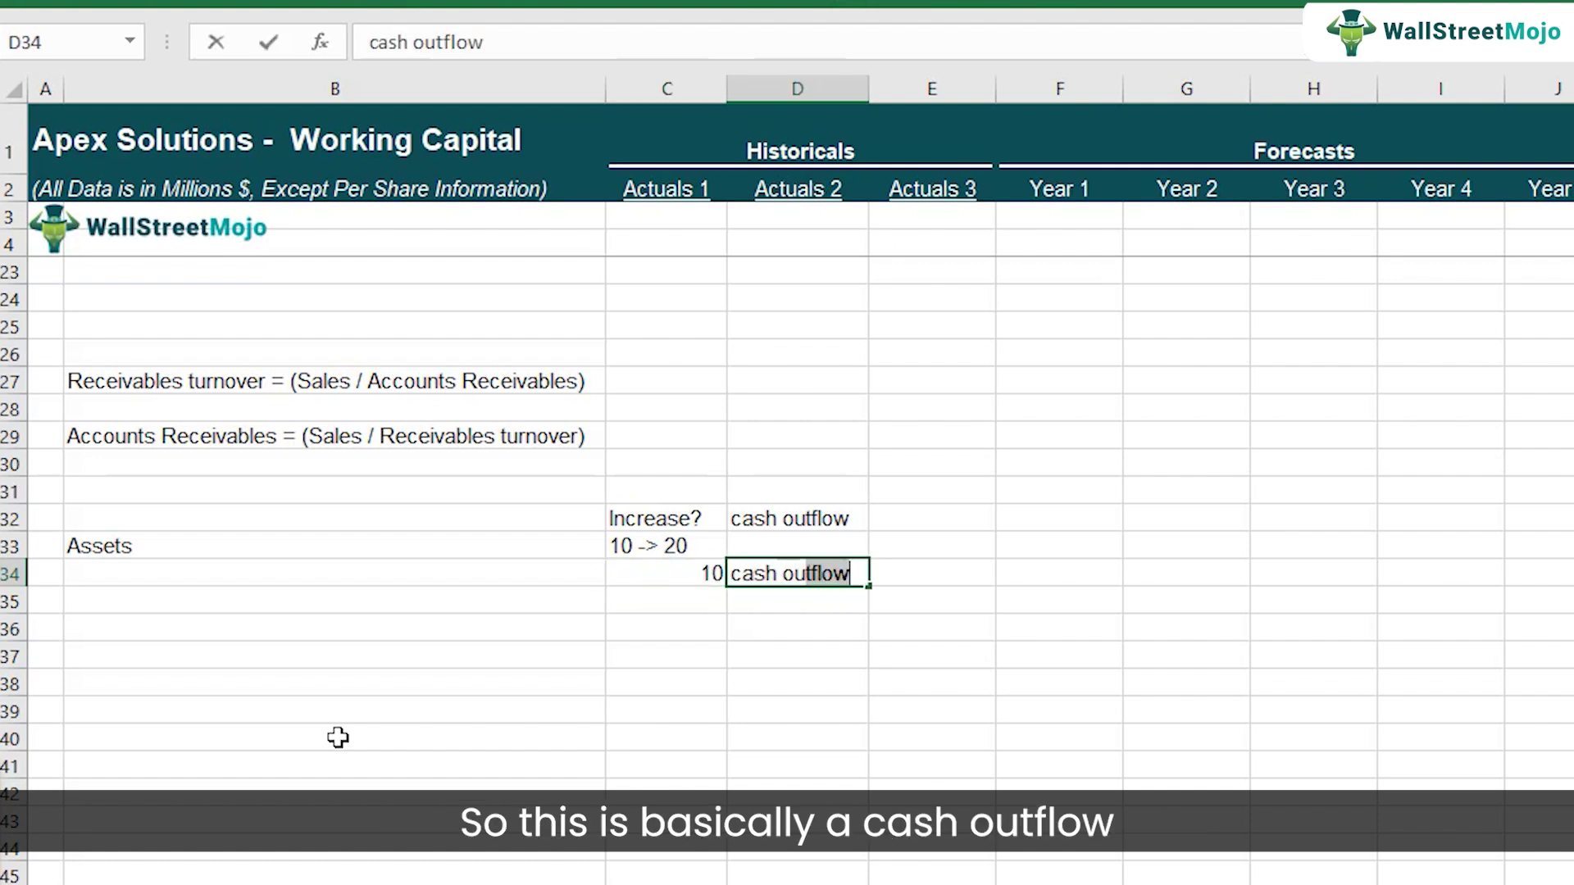
pyautogui.press('Return')
# Step: Reverse the asset change formula in C34 to =10-20, so it subtracts this year's value from the previous year's
pyautogui.press('Up')
pyautogui.press('Left')
pyautogui.press('F2')
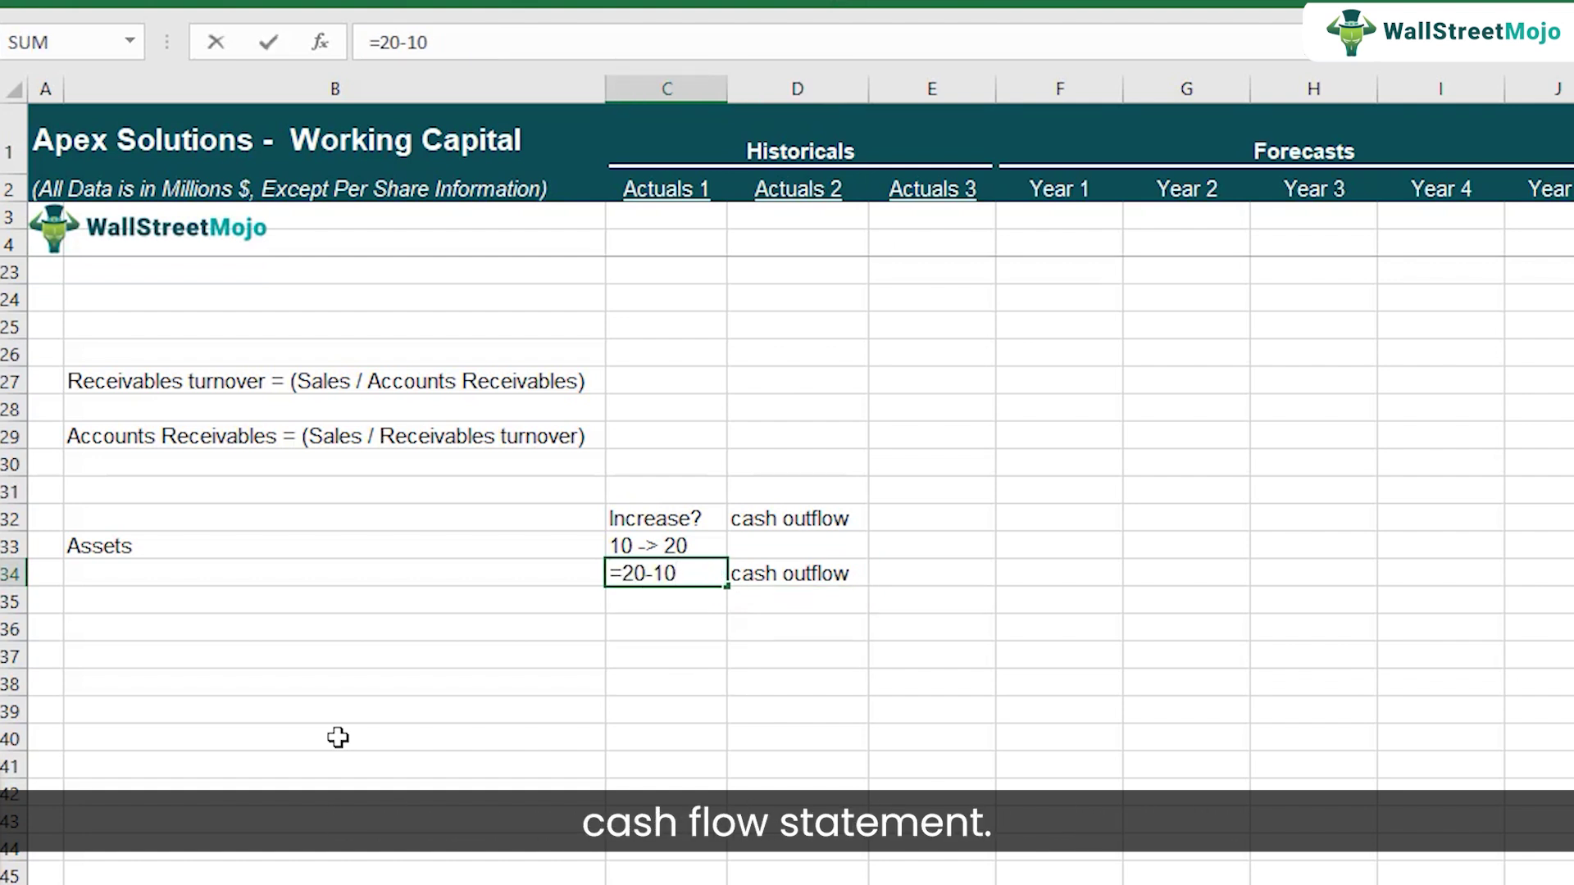
pyautogui.hotkey('shift', 'Left')
pyautogui.hotkey('shift', 'Left')
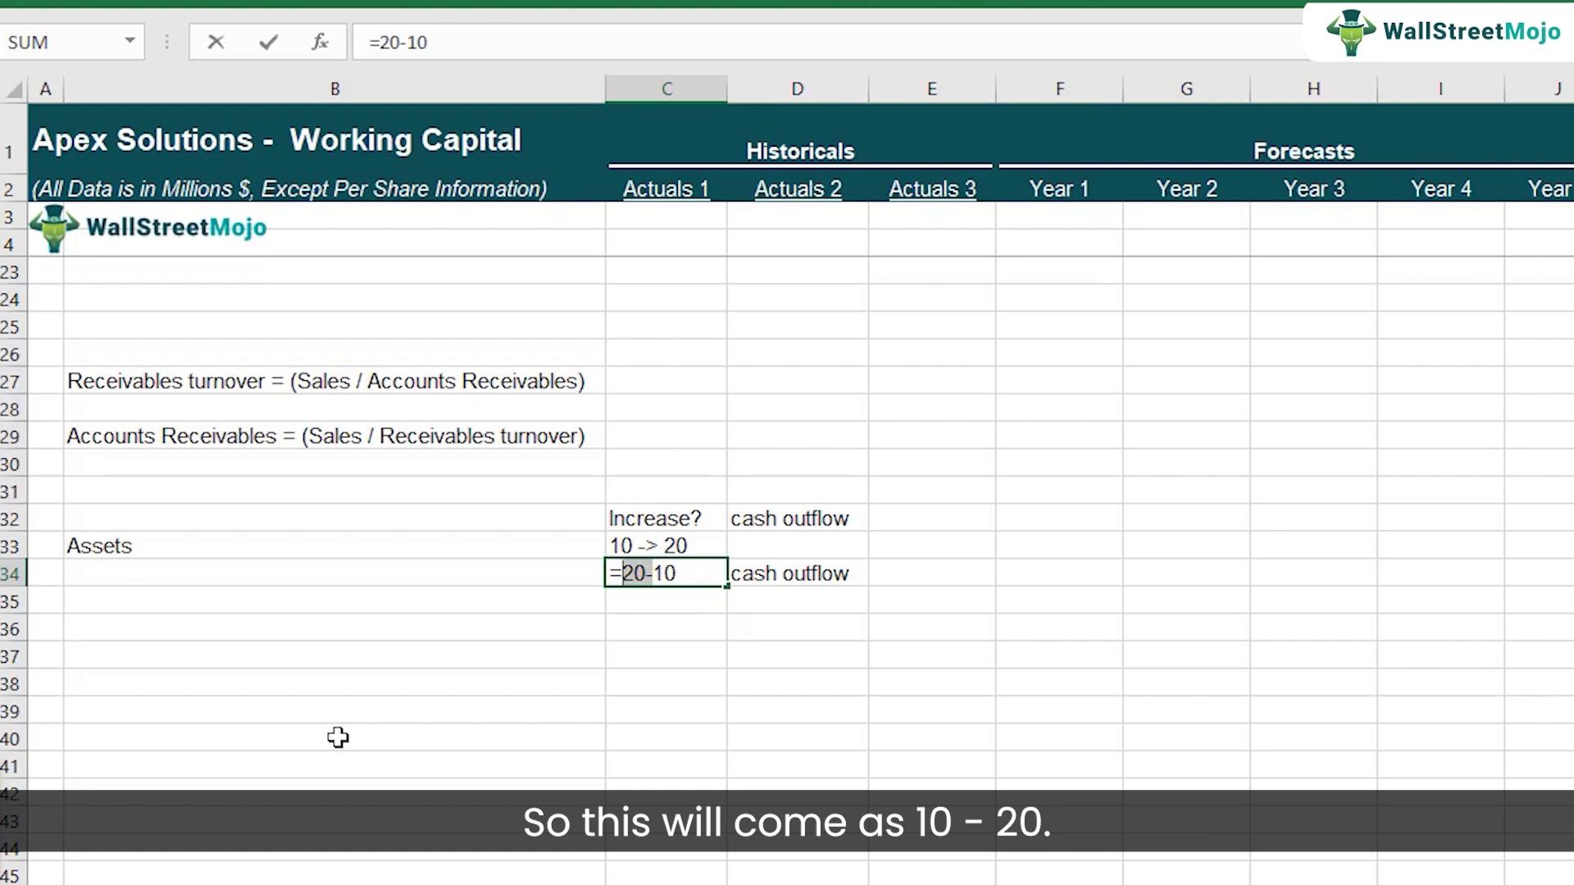
pyautogui.press('Delete')
pyautogui.press('Delete')
pyautogui.press('Right')
pyautogui.press('Right')
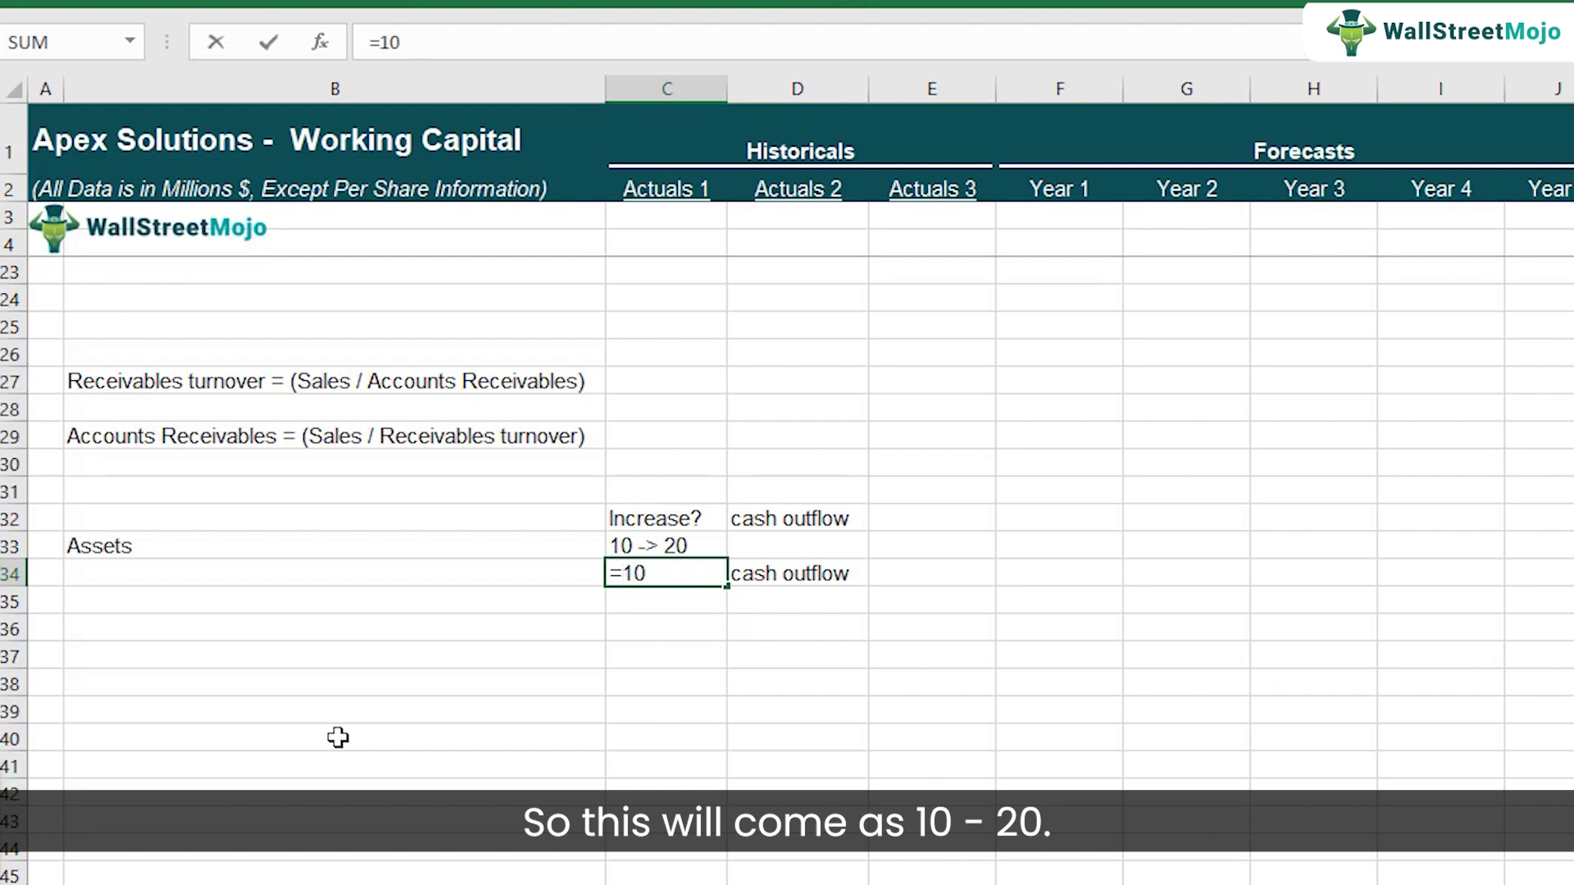
pyautogui.write('-> 20')
pyautogui.press('Return')
# Step: Examine the previous-year and current-year figures in the "10 -> 20" example in C33
pyautogui.press('Up')
pyautogui.press('Up')
pyautogui.press('F2')
pyautogui.press('Left')
pyautogui.press('Left')
pyautogui.press('Left')
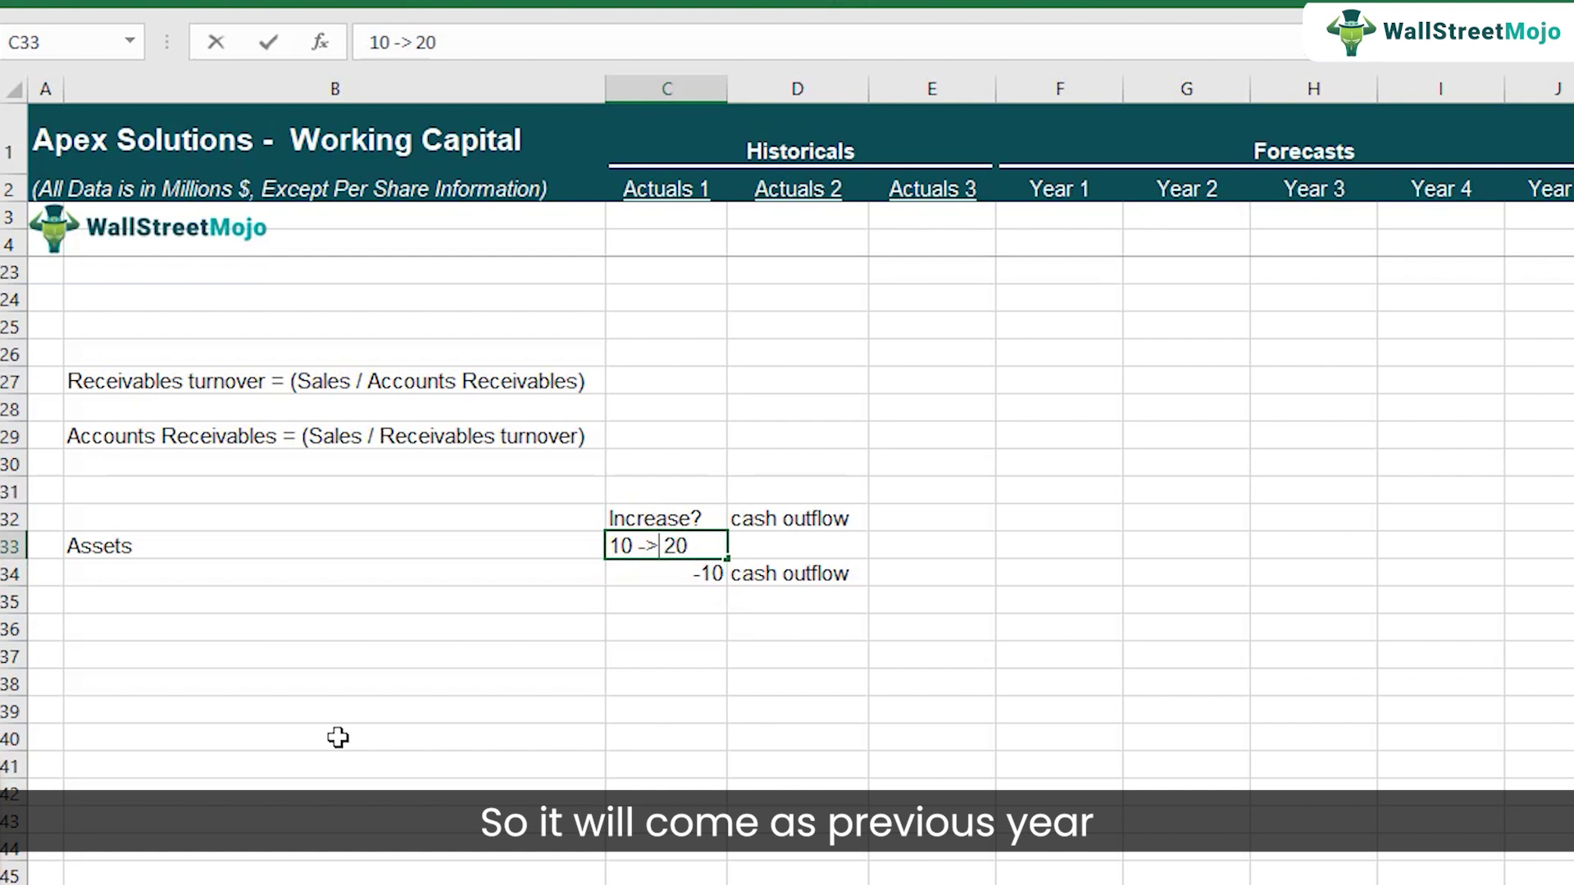
pyautogui.hotkey('shift', 'Left')
pyautogui.hotkey('shift', 'Left')
pyautogui.press('Right')
pyautogui.press('Right')
pyautogui.press('Right')
pyautogui.press('Right')
pyautogui.press('Right')
pyautogui.hotkey('shift', 'Right')
pyautogui.hotkey('shift', 'Right')
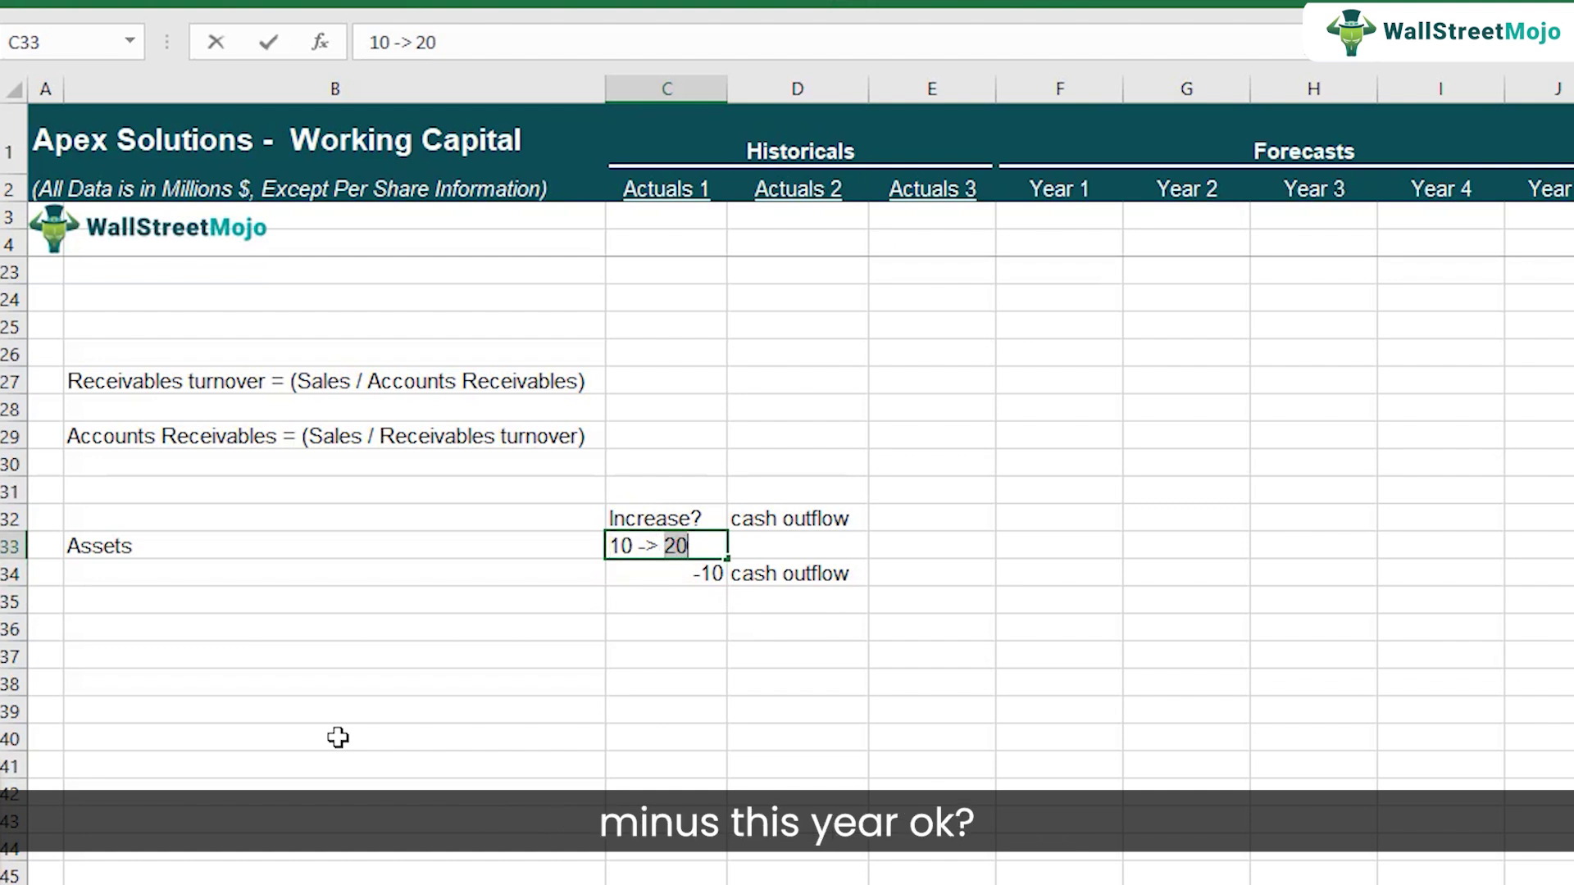
pyautogui.press('Return')
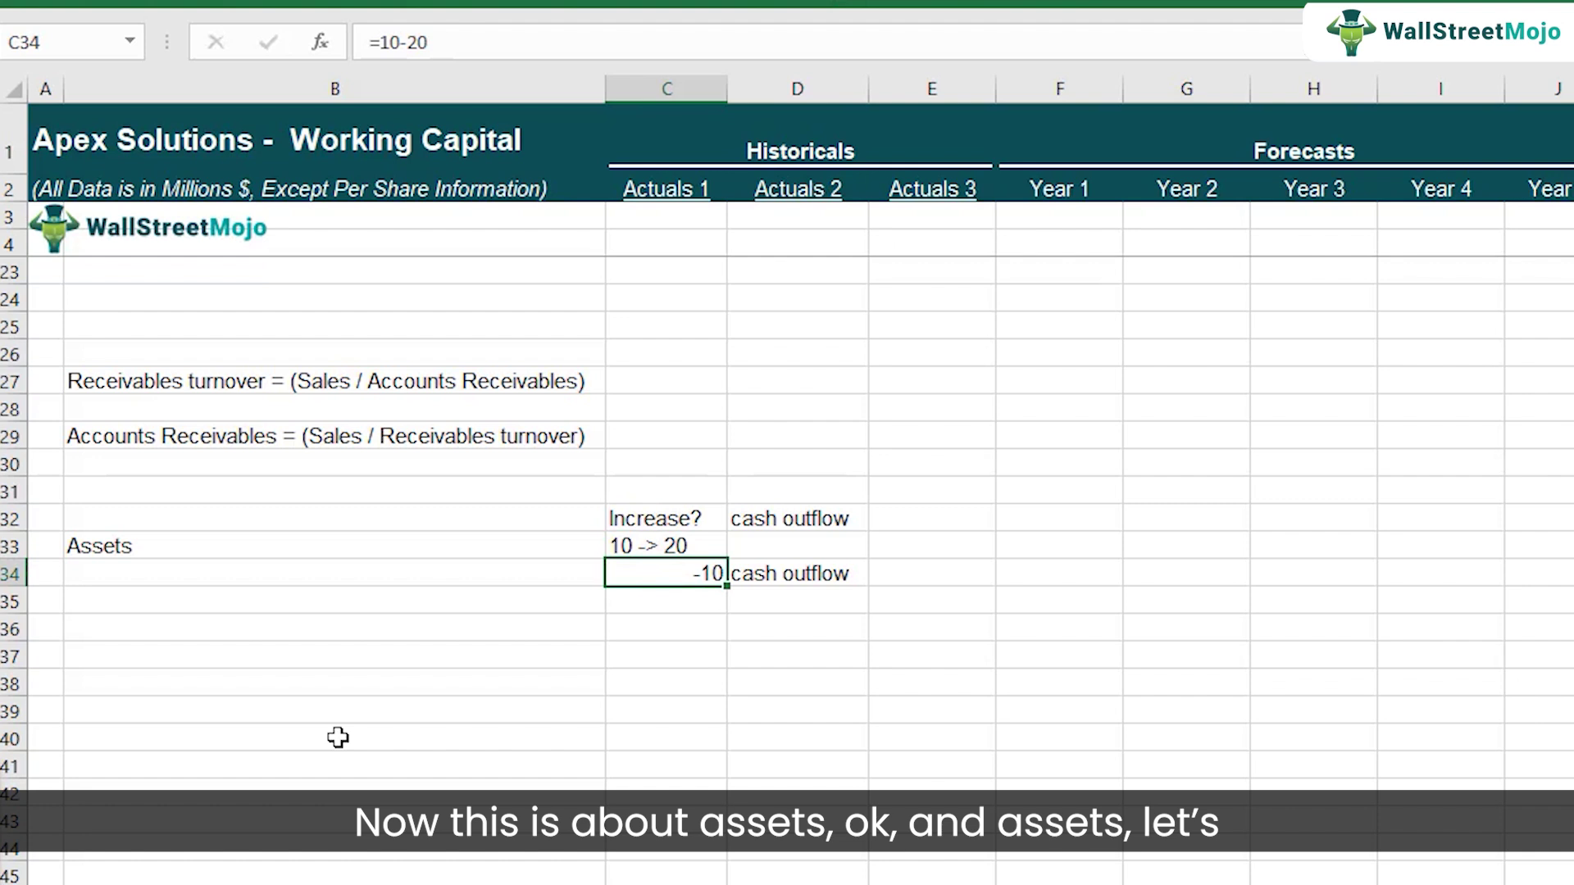
# Step: Copy the "10 -> 20" example from C33 to C36 and change it to "10 -> 5" as an asset decrease
pyautogui.press('Return')
pyautogui.press('Up')
pyautogui.press('Up')
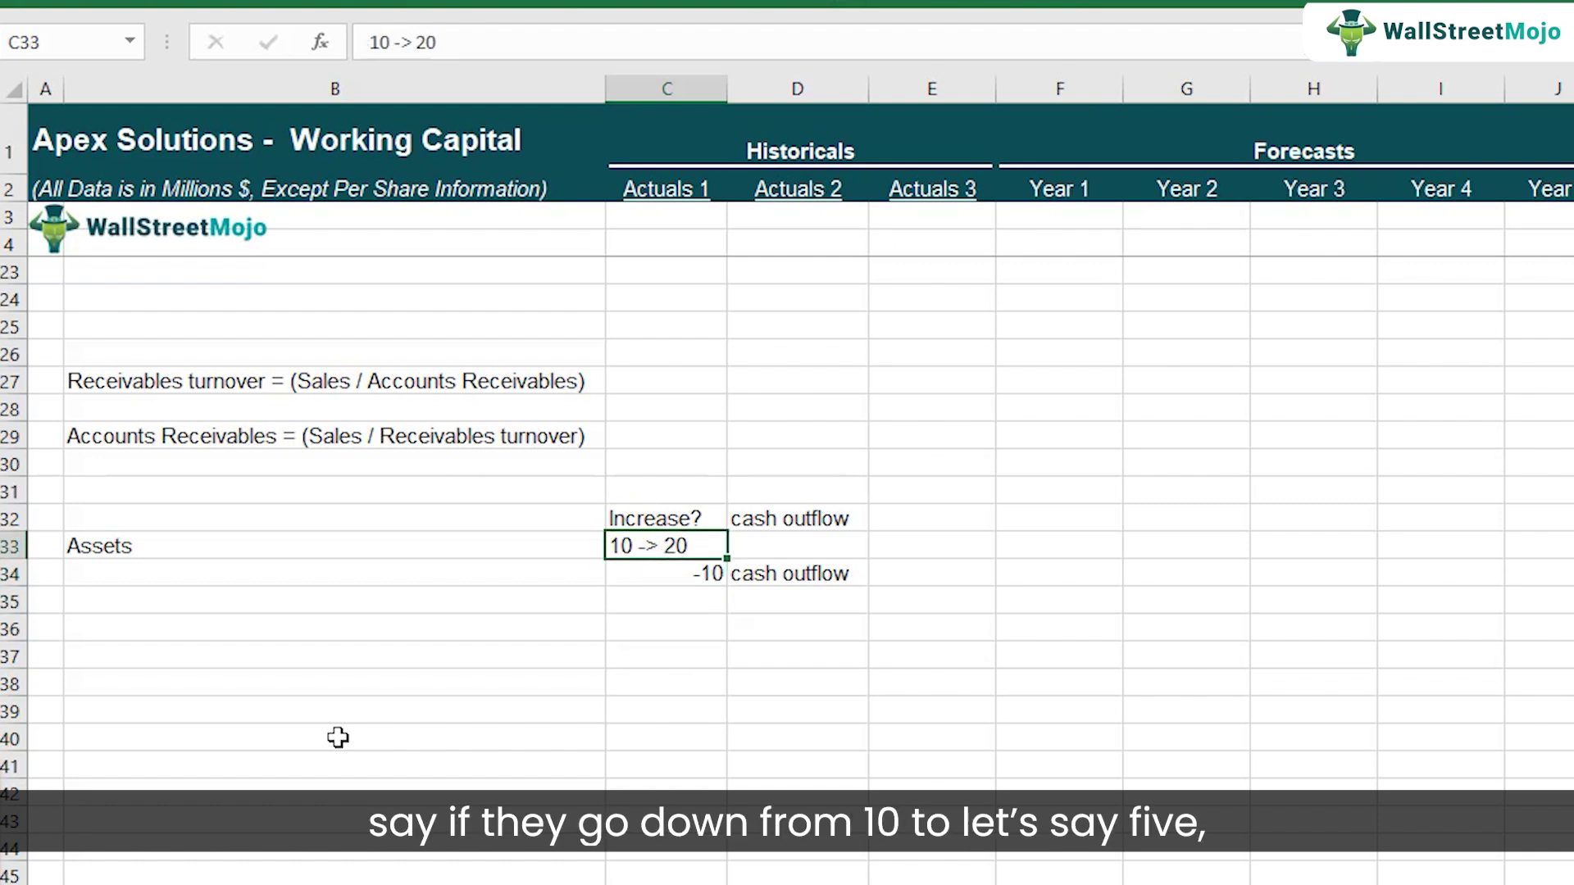
pyautogui.hotkey('ctrl', 'c')
pyautogui.press('Down')
pyautogui.press('Down')
pyautogui.press('Down')
pyautogui.hotkey('ctrl', 'v')
pyautogui.press('F2')
pyautogui.press('BackSpace')
pyautogui.press('BackSpace')
pyautogui.write('5')
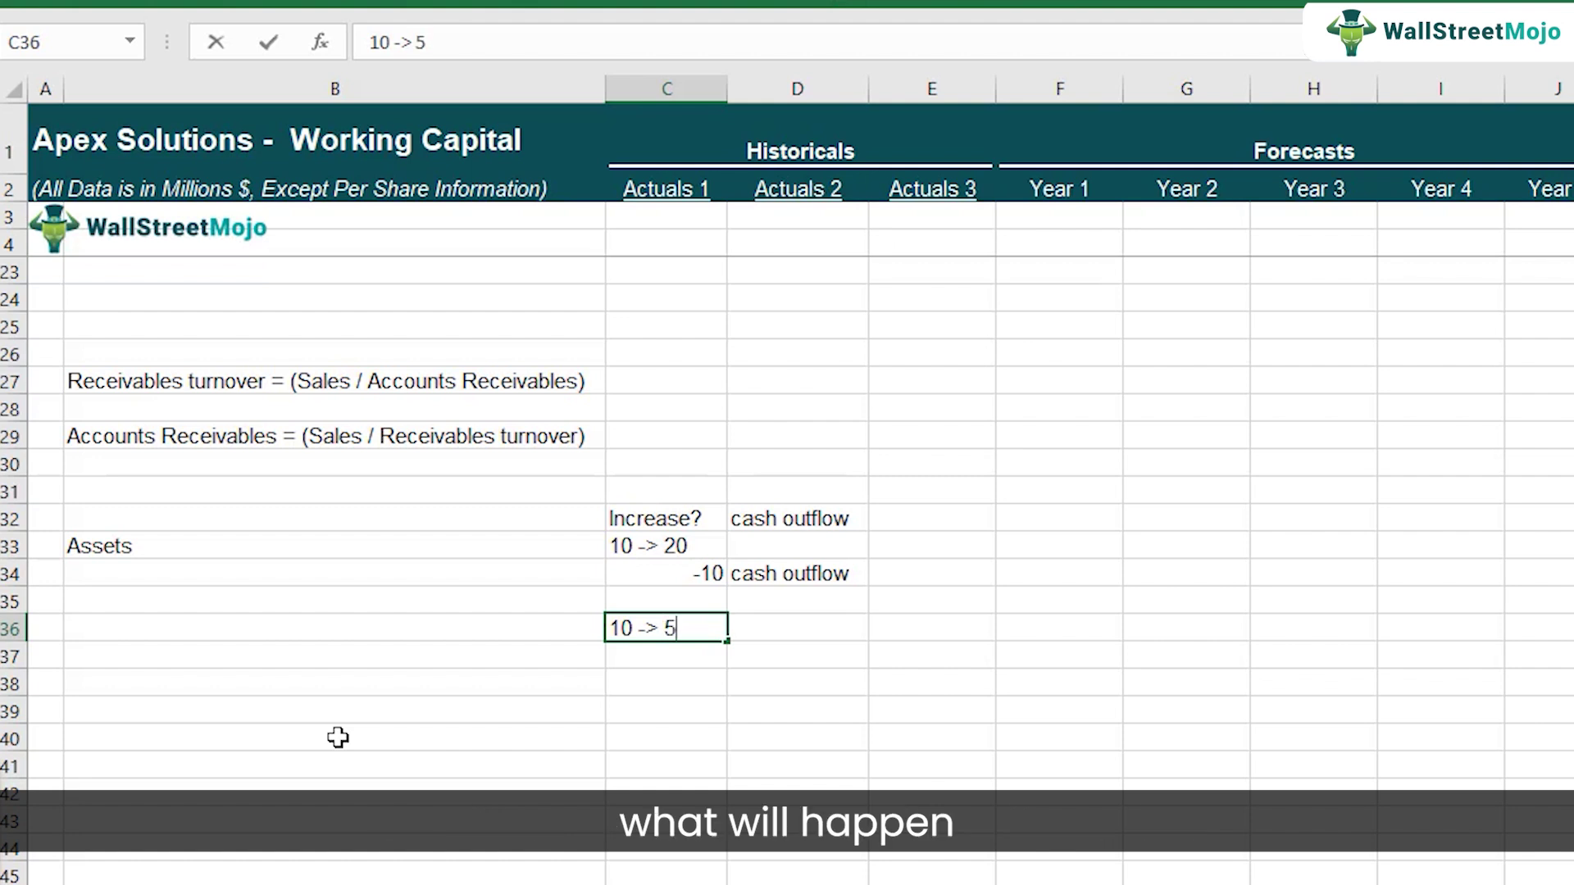
pyautogui.press('Return')
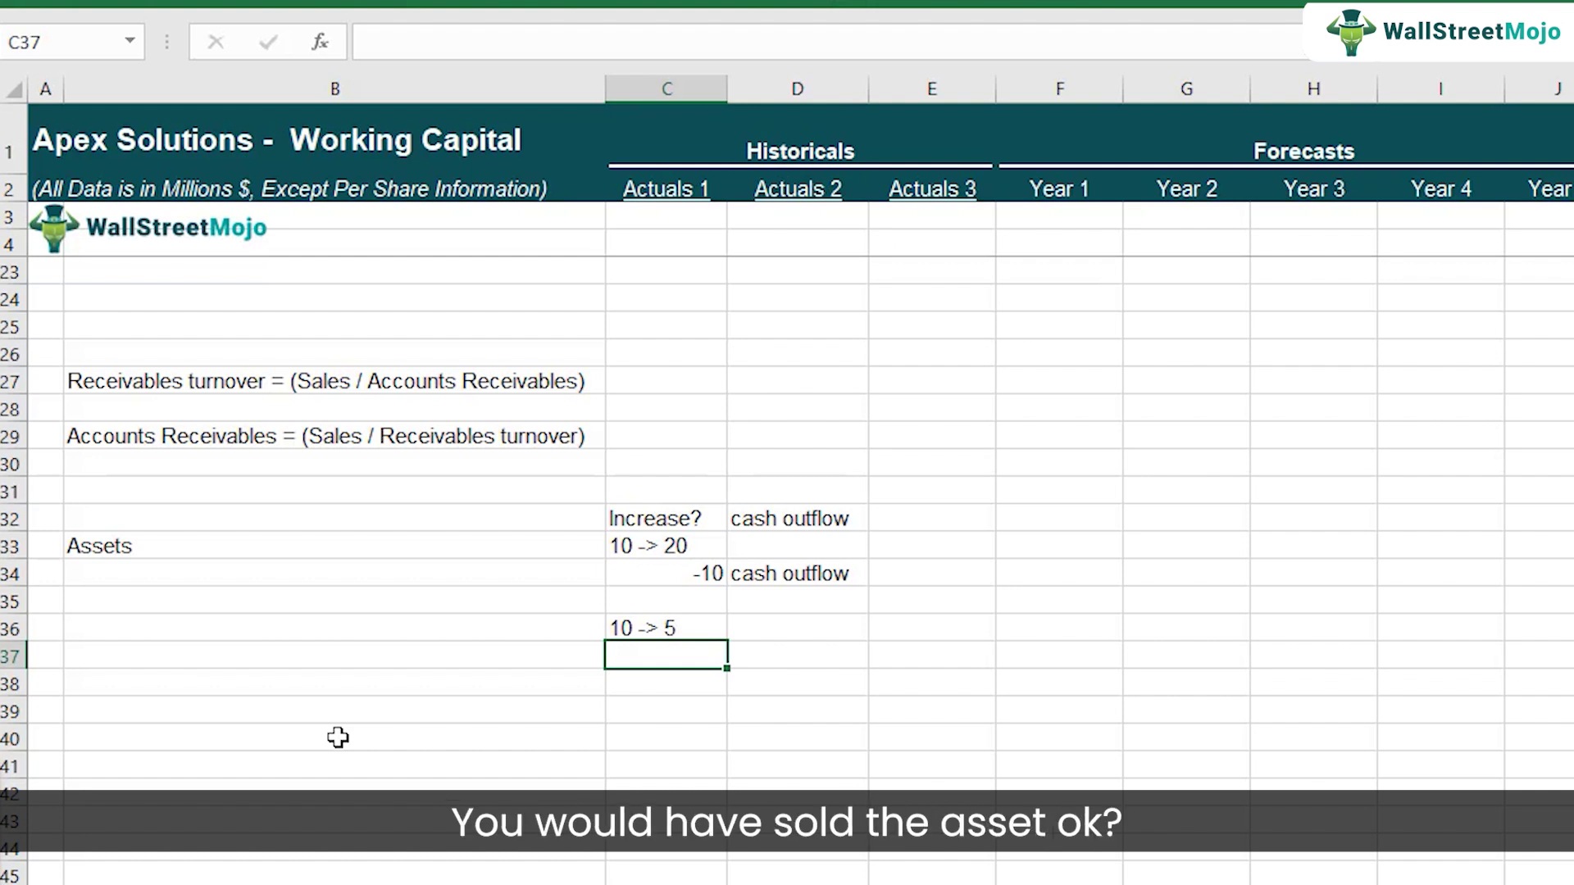
# Step: Describe the asset decrease example by entering "cash inflows" in D36
pyautogui.press('Up')
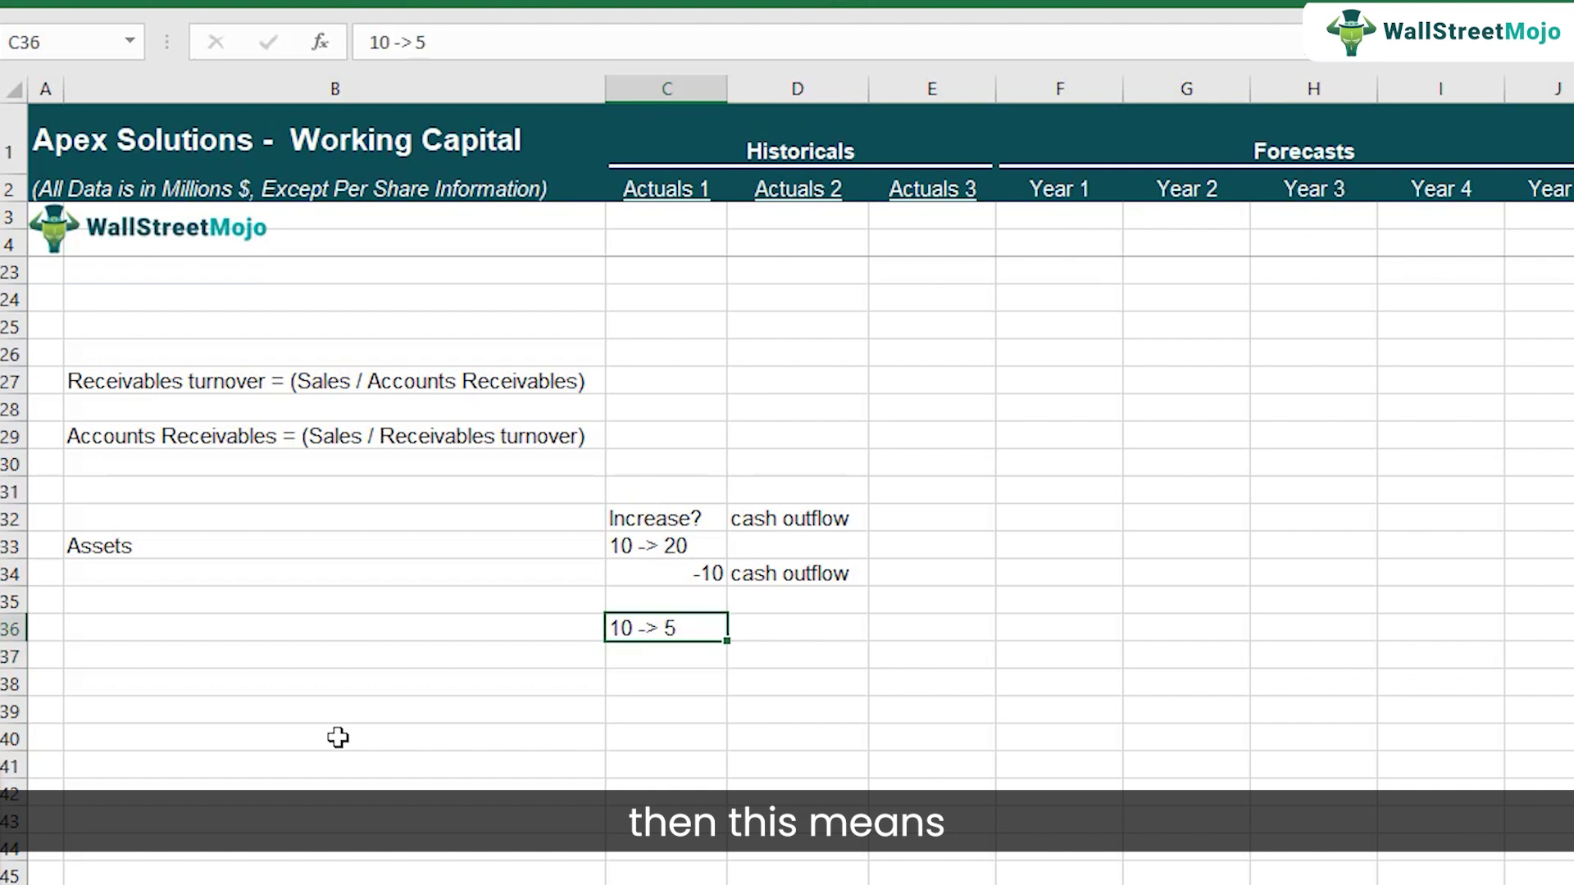
pyautogui.press('Right')
pyautogui.write('cash inflows')
pyautogui.press('Return')
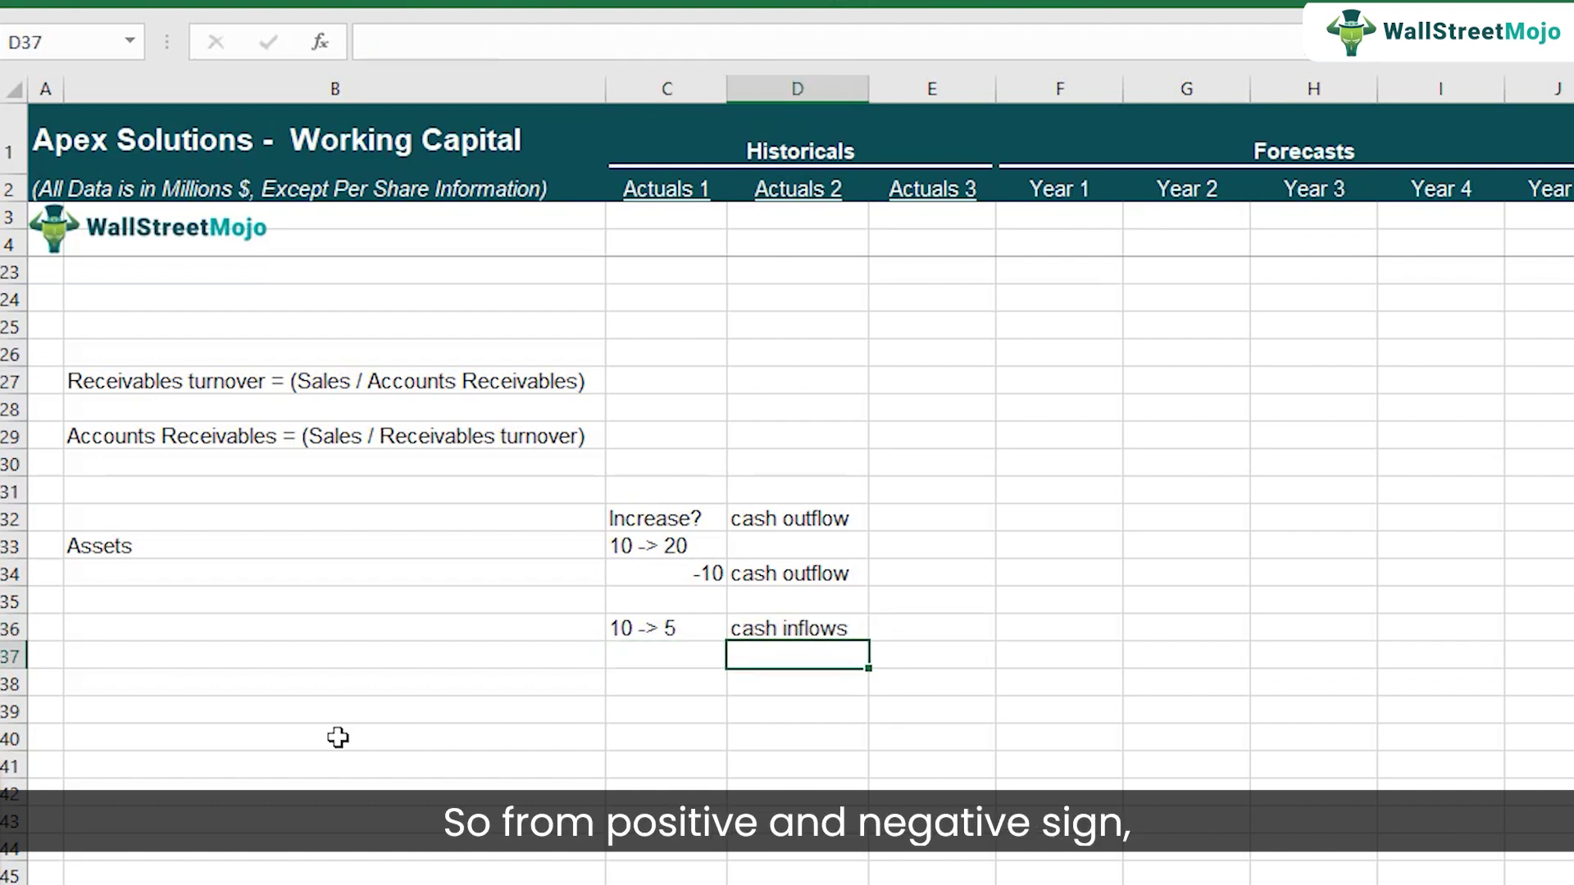
# Step: Calculate the decrease in C37 with =10-5 and label it "cash inflows" in D37
pyautogui.press('Left')
pyautogui.write('=')
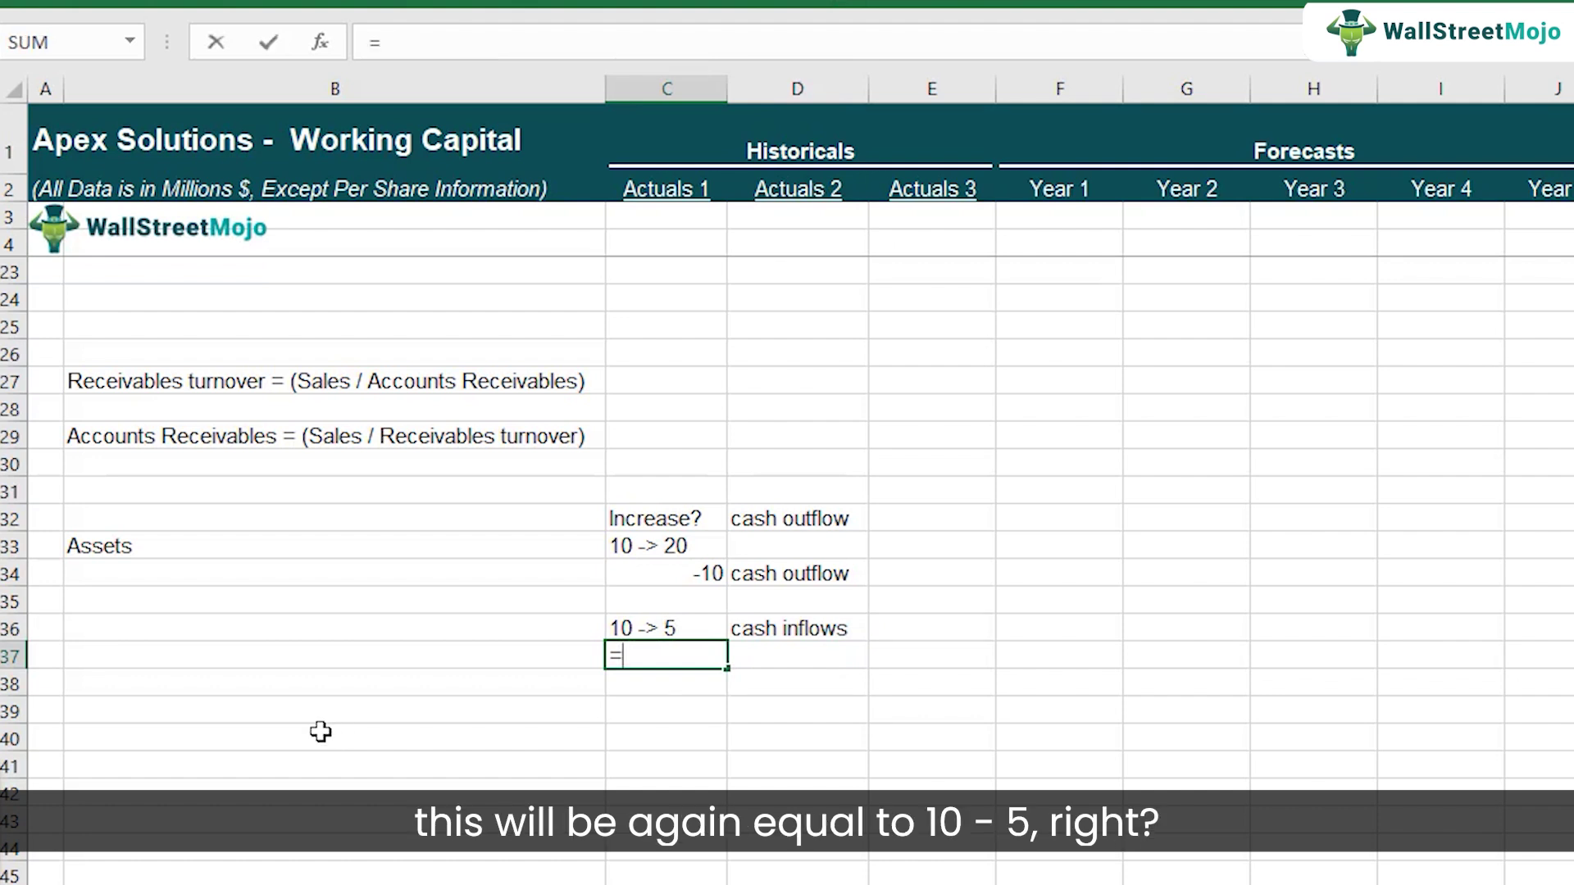
pyautogui.write('10-5')
pyautogui.press('Return')
pyautogui.press('Up')
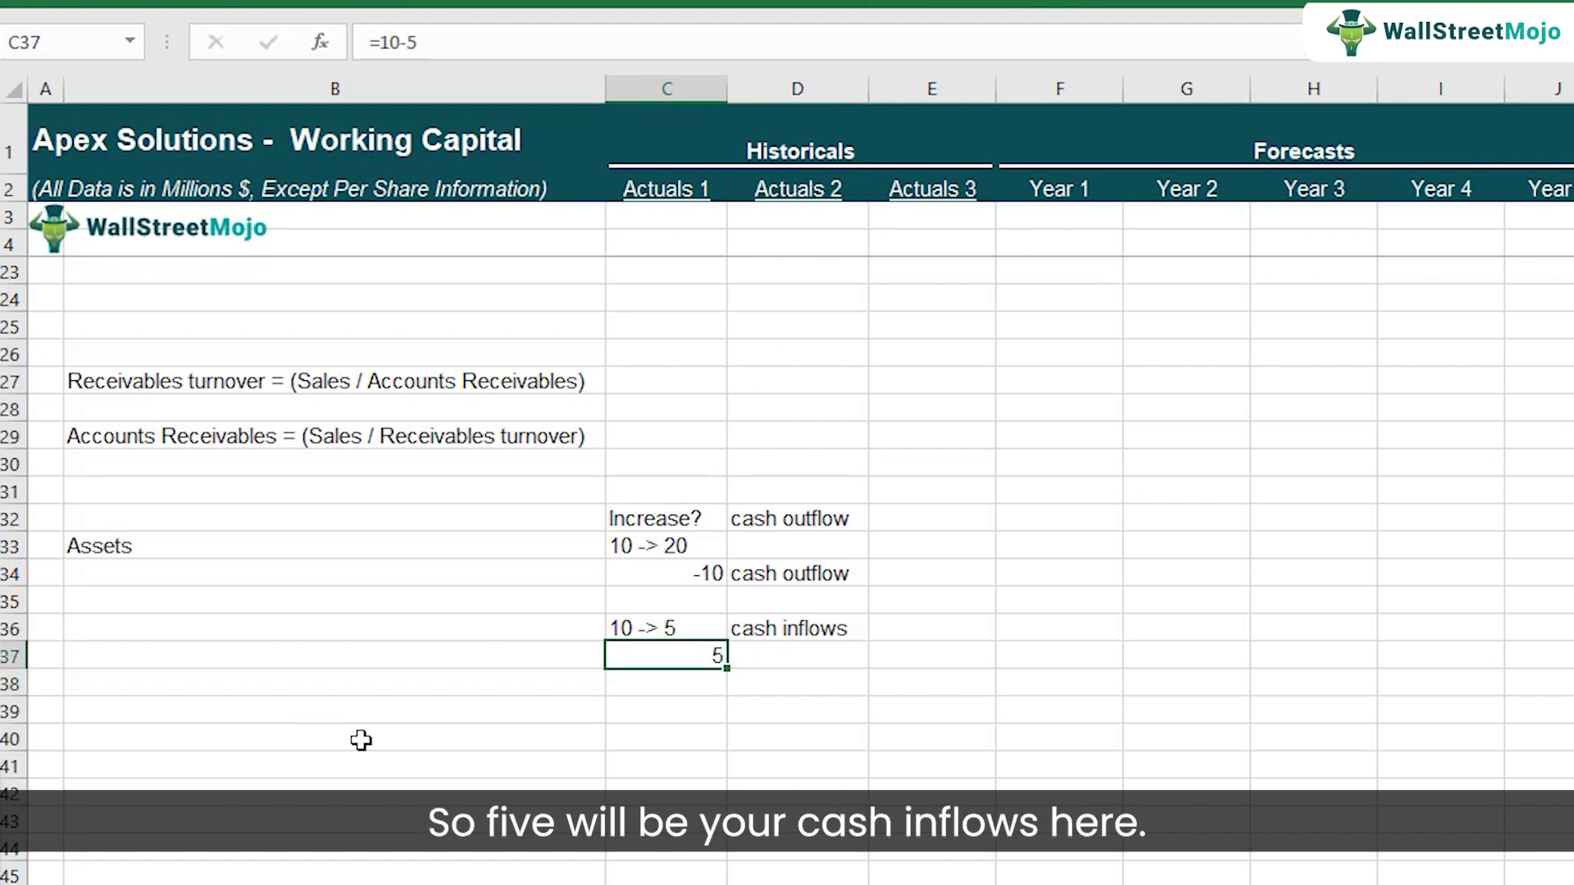
pyautogui.press('Right')
pyautogui.write('cash inflows')
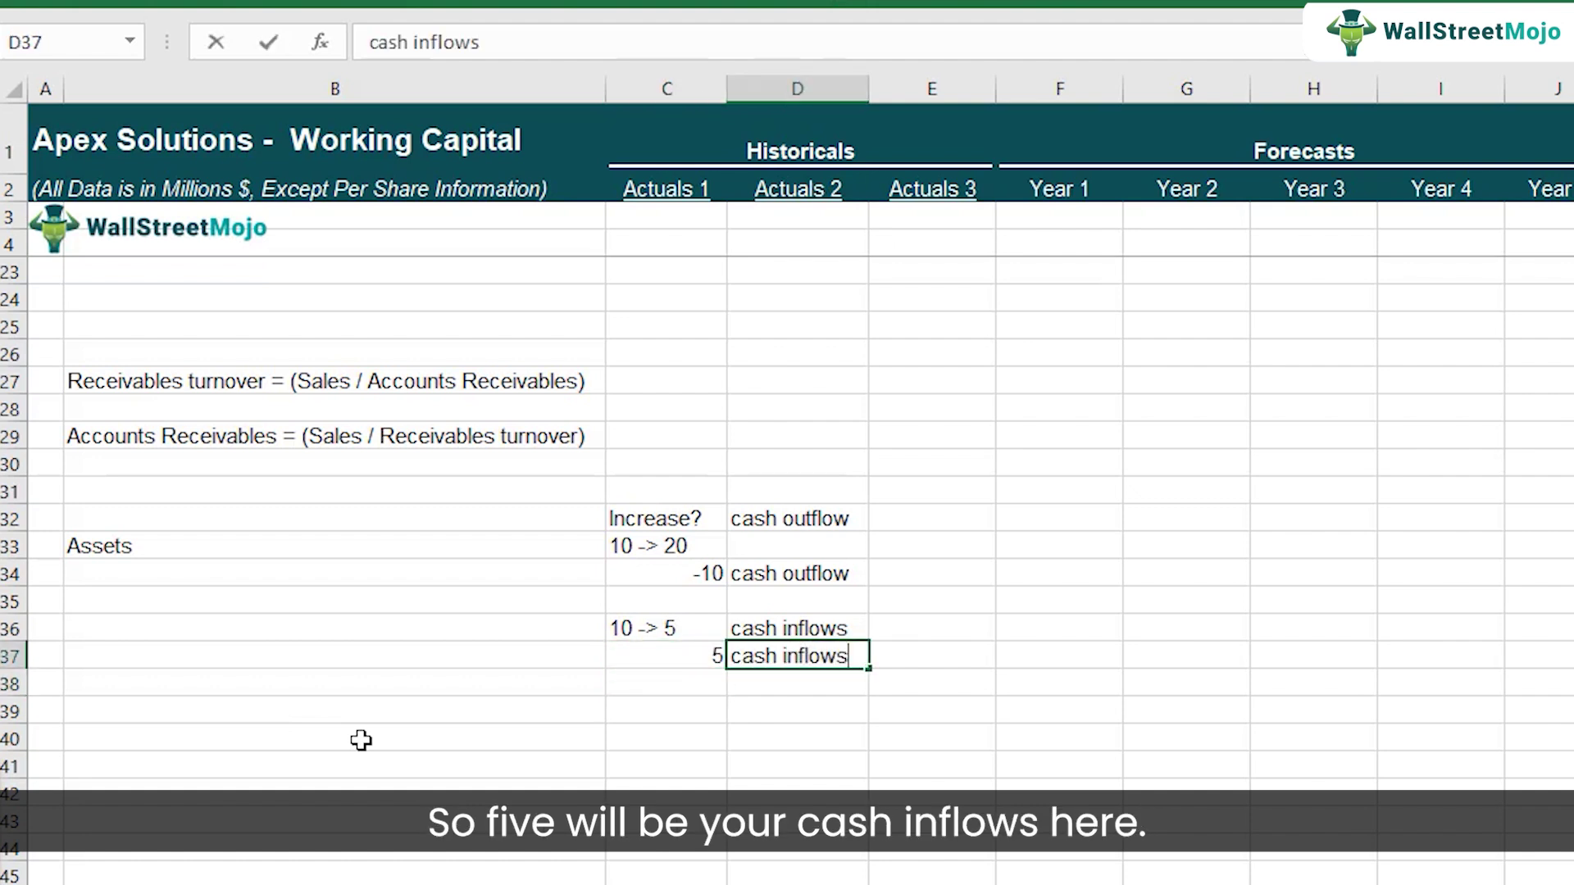
pyautogui.press('Return')
# Step: Bold the Assets label in B33
pyautogui.press('Up')
pyautogui.press('Up')
pyautogui.press('Up')
pyautogui.press('Up')
pyautogui.press('Up')
pyautogui.press('Left')
pyautogui.press('Left')
pyautogui.press('Left')
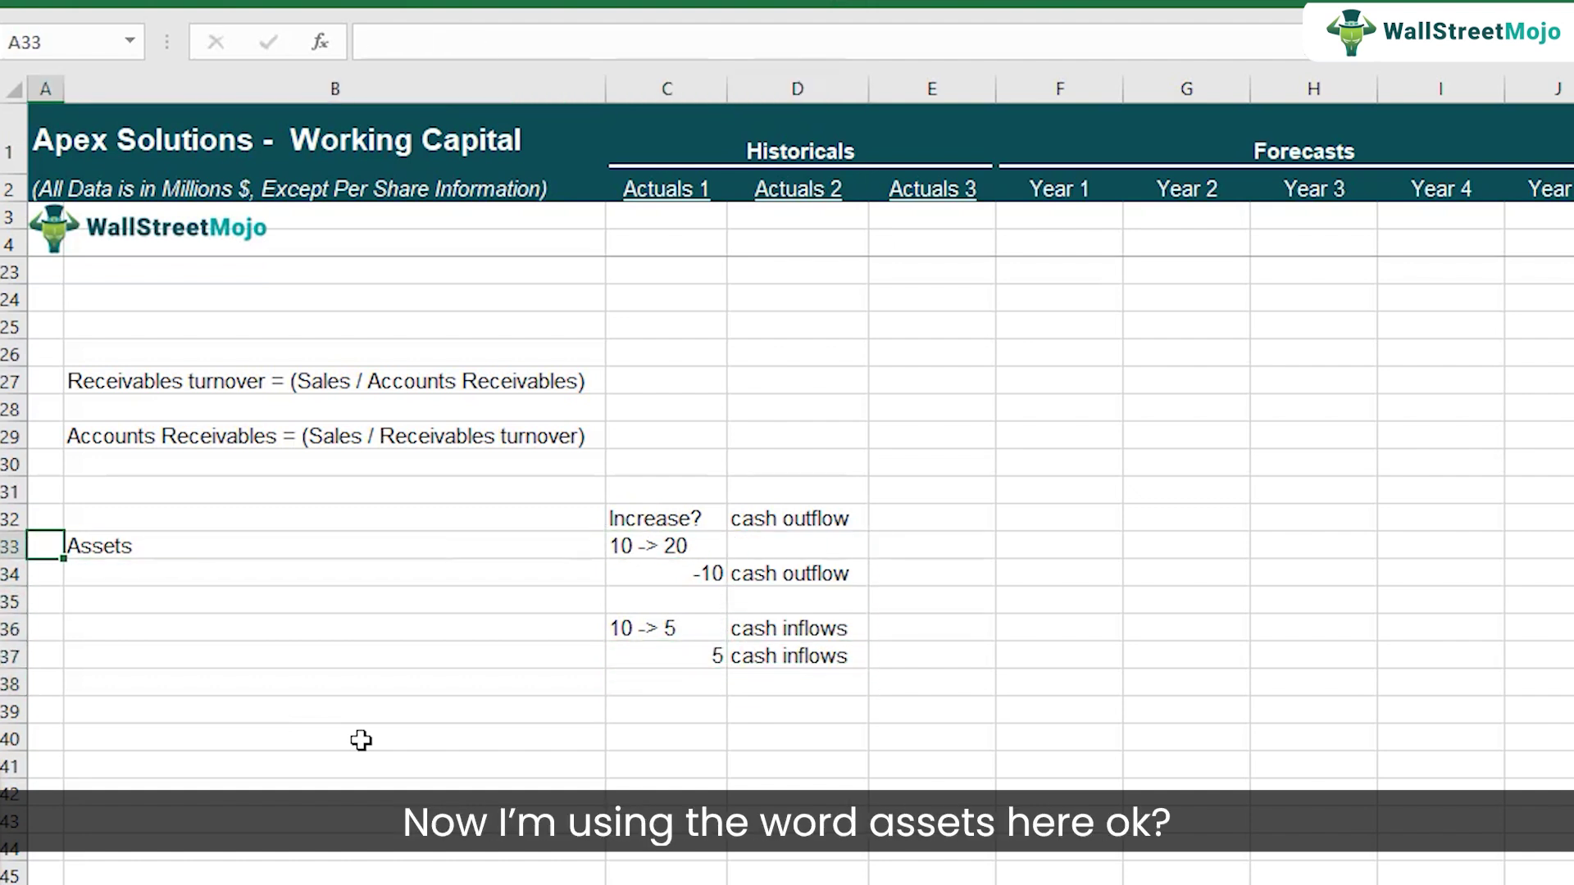
pyautogui.press('Right')
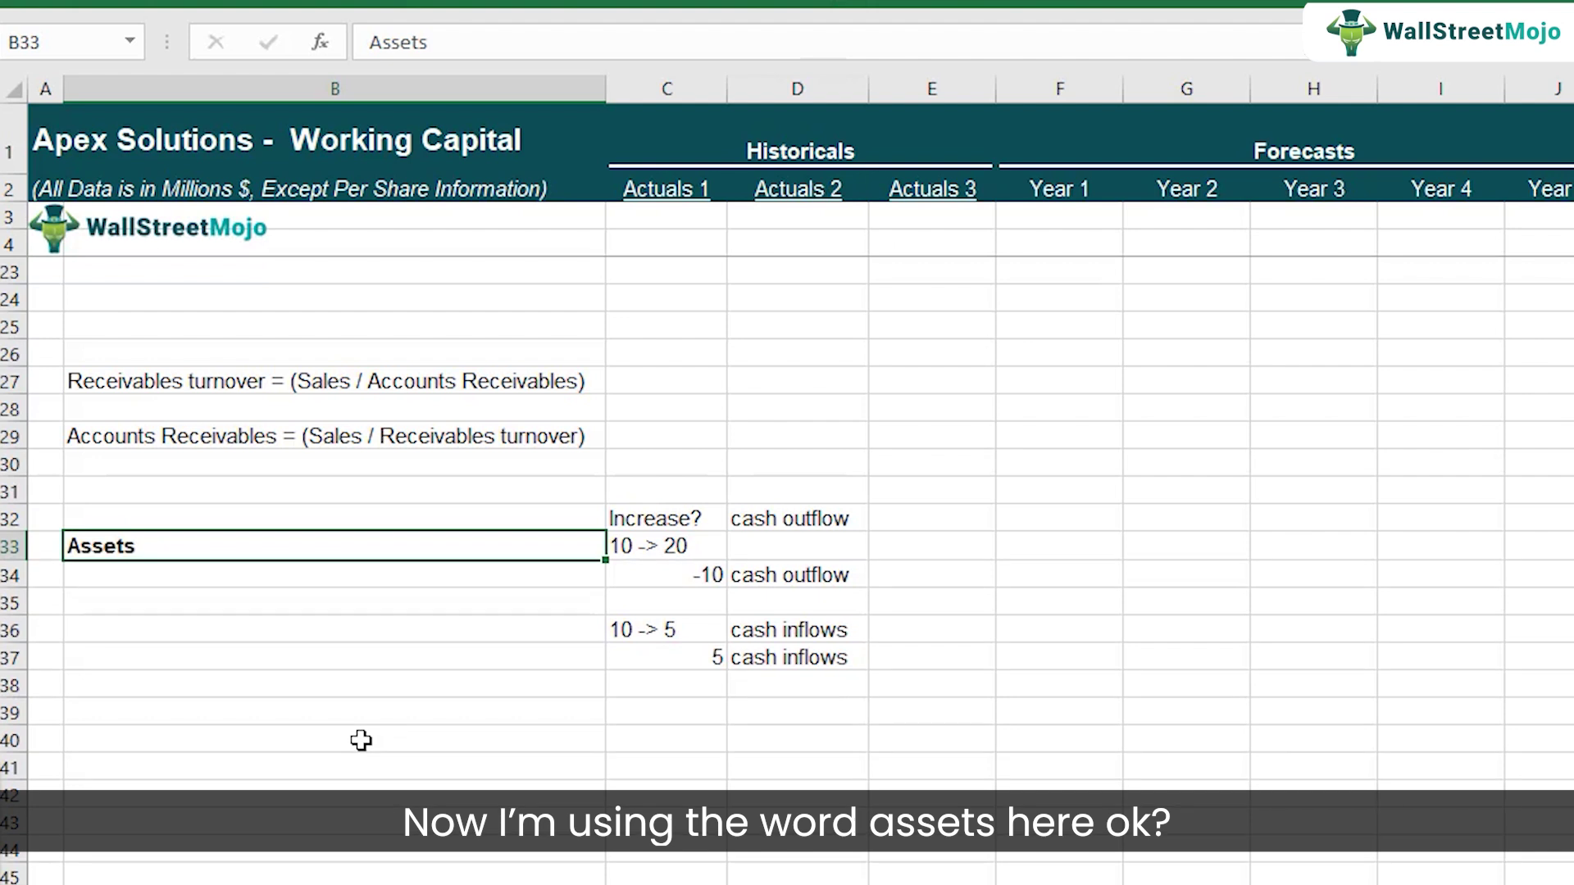
pyautogui.hotkey('ctrl', 'b')
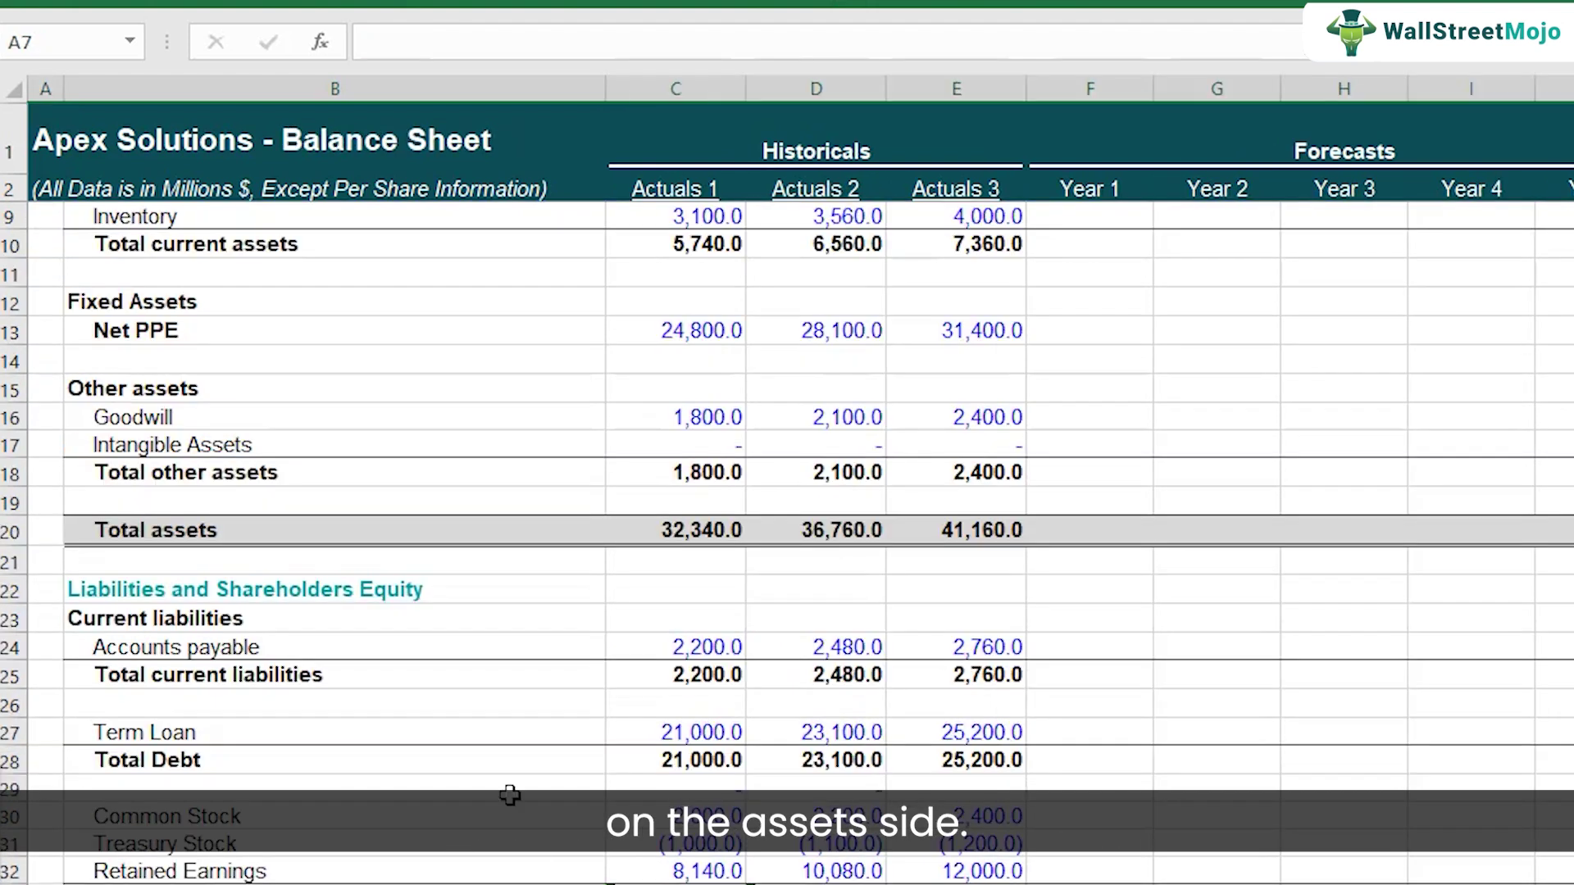
# Step: Review the Accounts Receivables and Inventory lines under Current assets on the balance sheet
pyautogui.scroll(2, 279, 582)
pyautogui.click(197, 414)
pyautogui.click(198, 359)
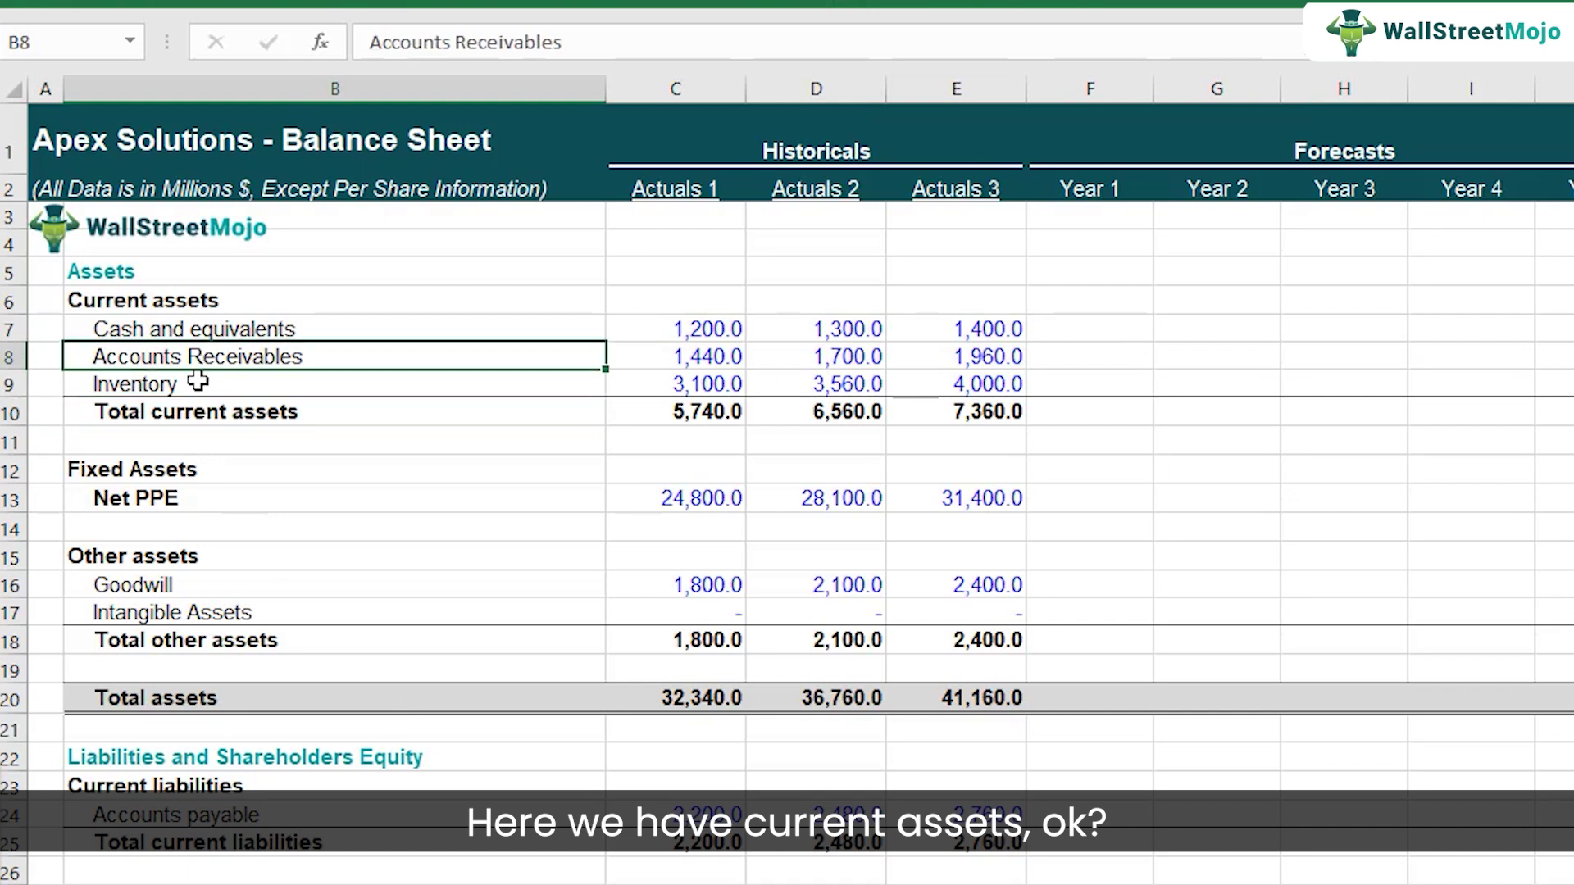
pyautogui.click(199, 383)
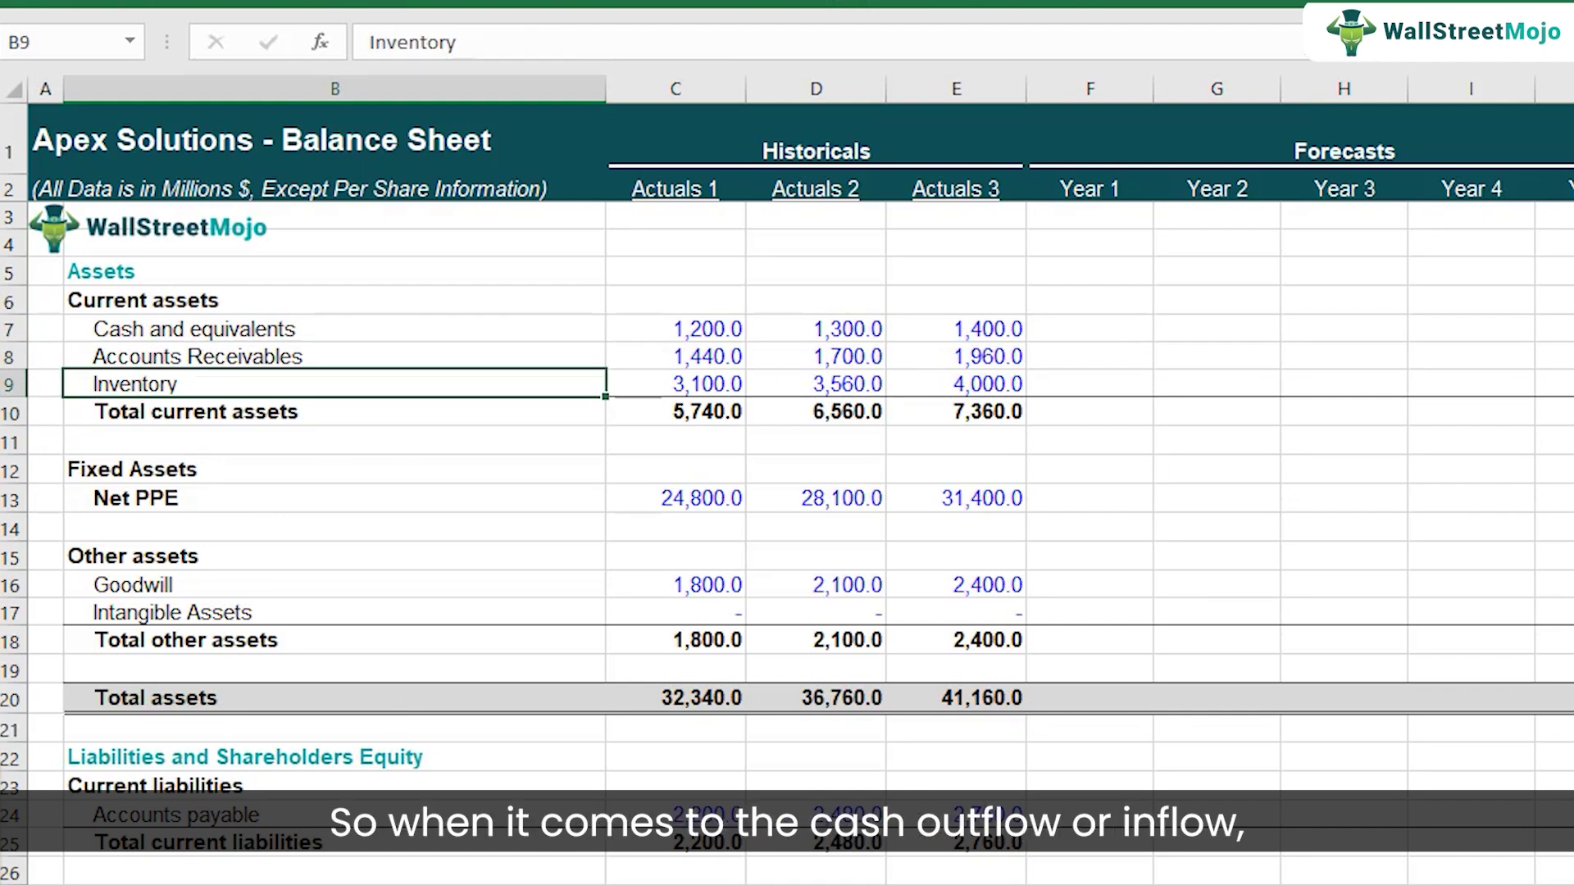
# Step: On the Working Capital sheet, replace the label in B33 with "Accounts Receivables" and add a bold "Inventory" label in B34
pyautogui.hotkey('ctrl', 'pagedown')
pyautogui.write('Accounts REc')
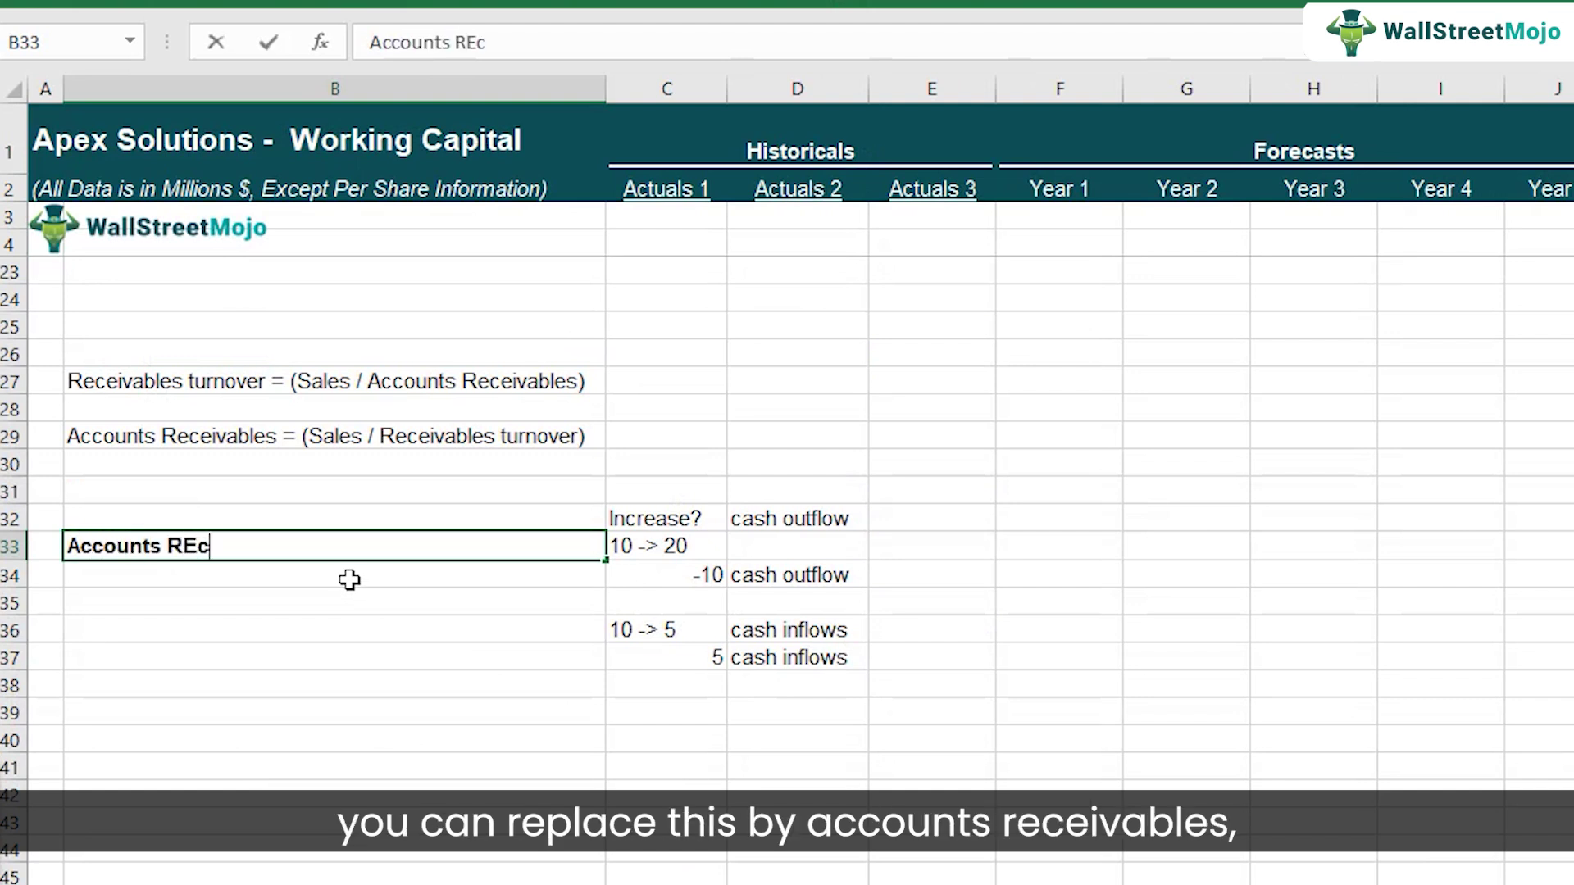
pyautogui.write('eivables')
pyautogui.press('Return')
pyautogui.write('In')
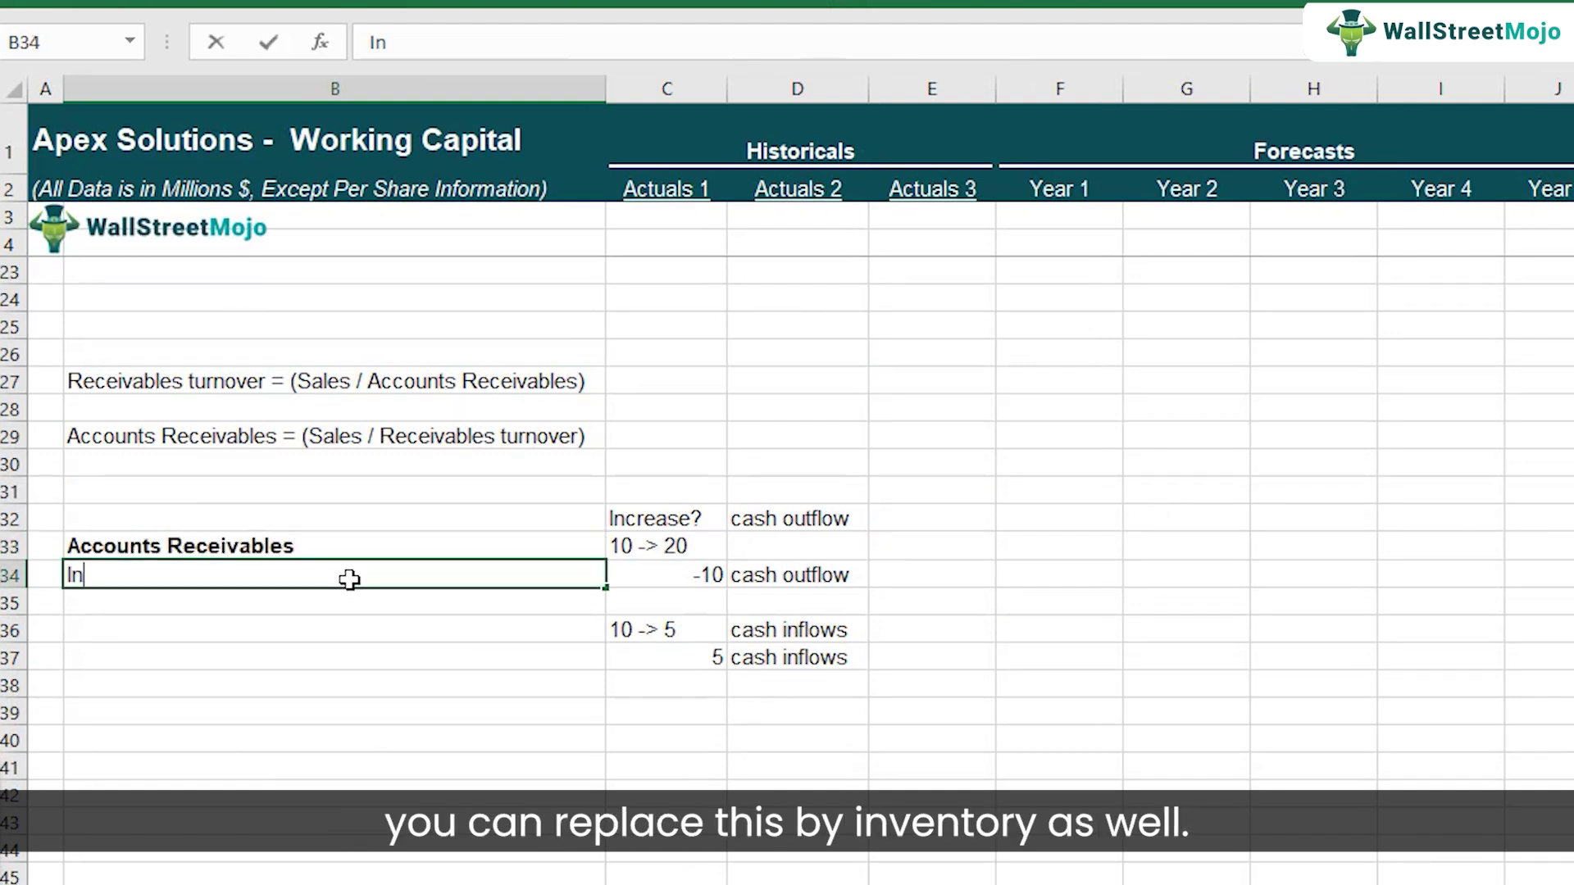
pyautogui.write('ventory')
pyautogui.press('Return')
pyautogui.press('Up')
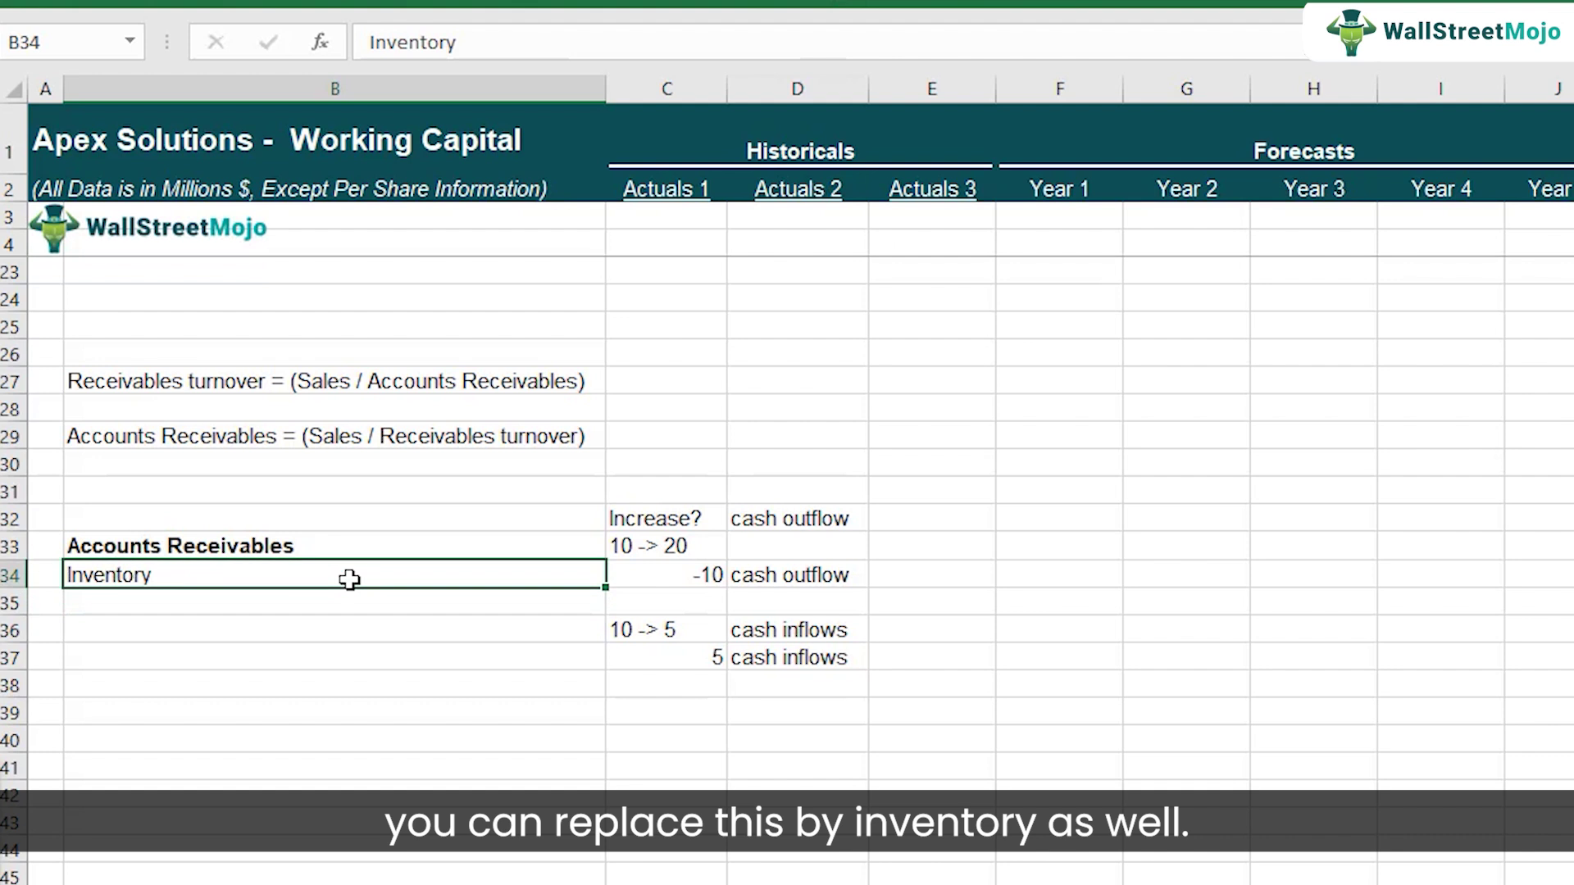
pyautogui.hotkey('ctrl', 'b')
pyautogui.press('Right')
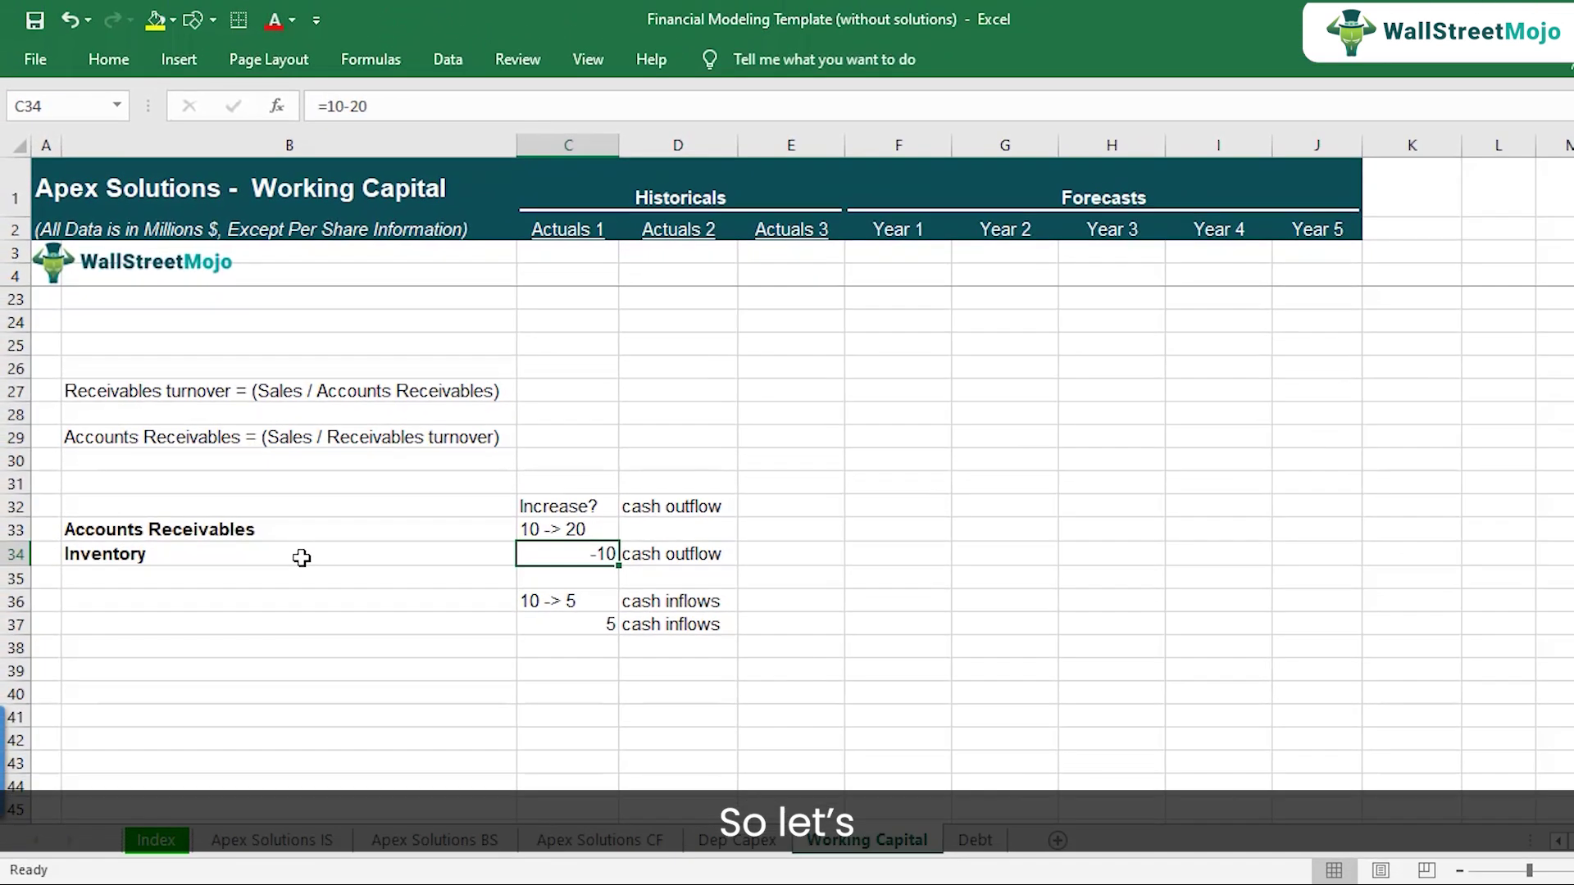
# Step: Compare the Actuals 3 and Year 1 Accounts Receivables balances in the Working Capital Balances section
pyautogui.scroll(6, 785, 488)
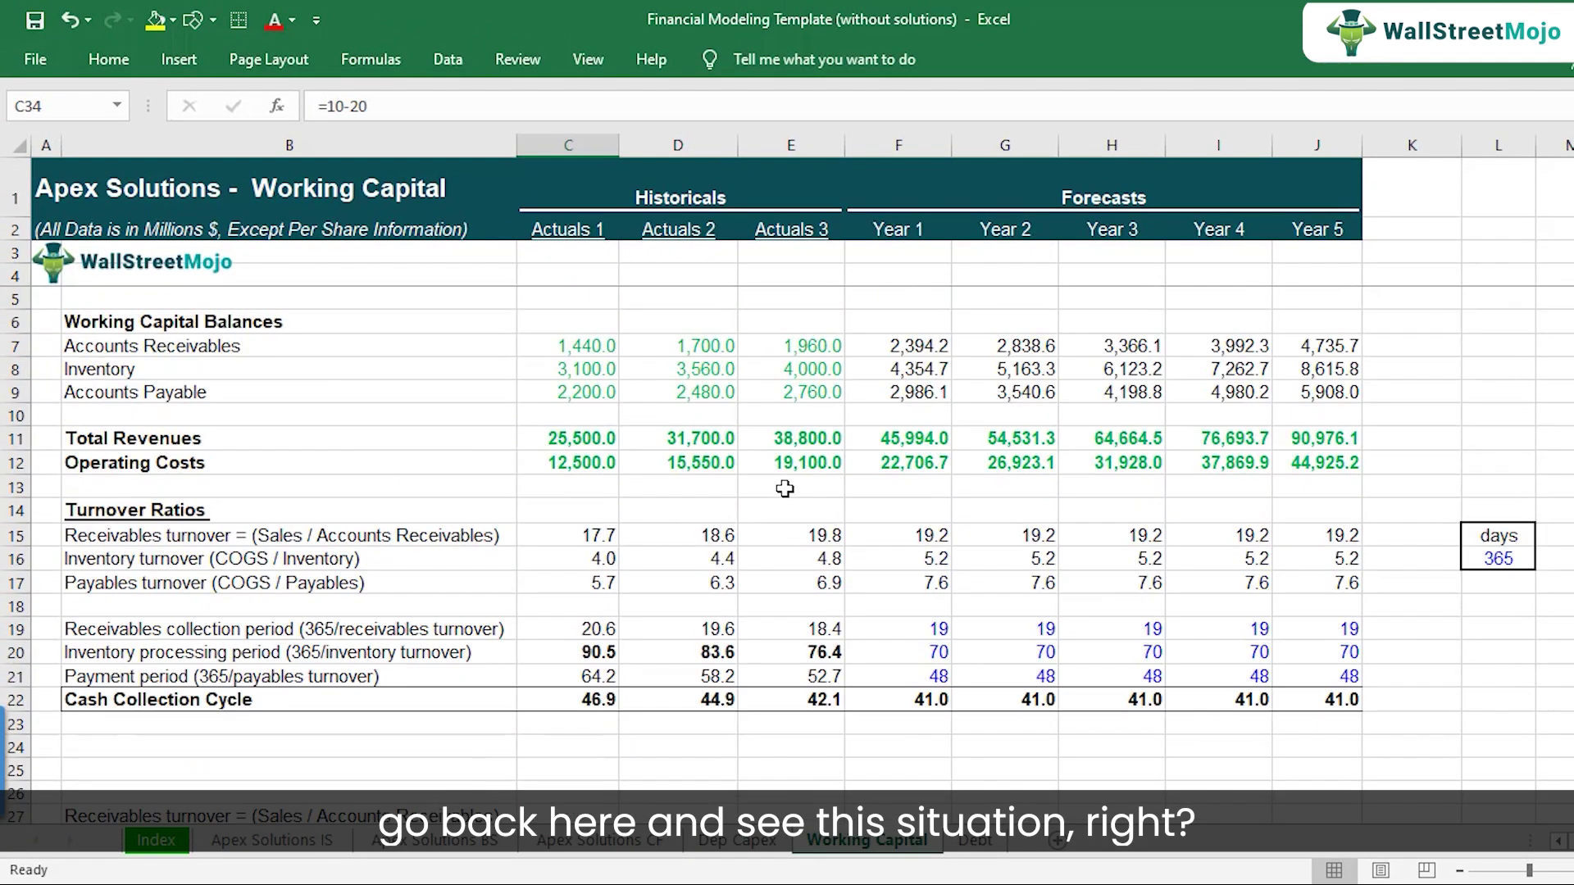
pyautogui.click(808, 366)
pyautogui.click(891, 342)
pyautogui.click(817, 343)
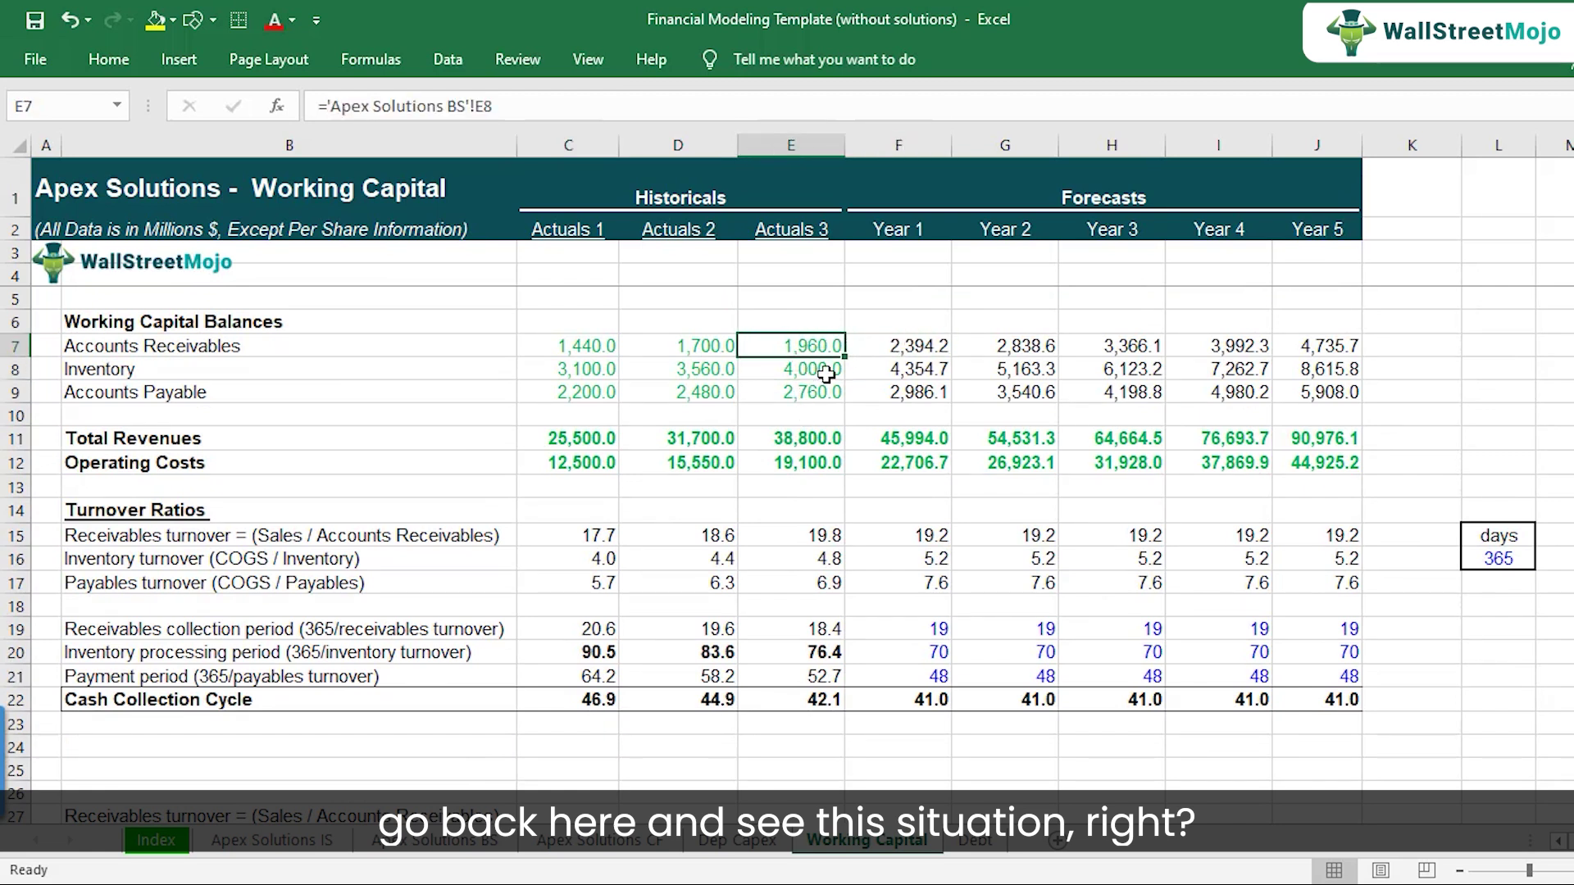
pyautogui.press('Left')
pyautogui.press('Left')
pyautogui.press('Left')
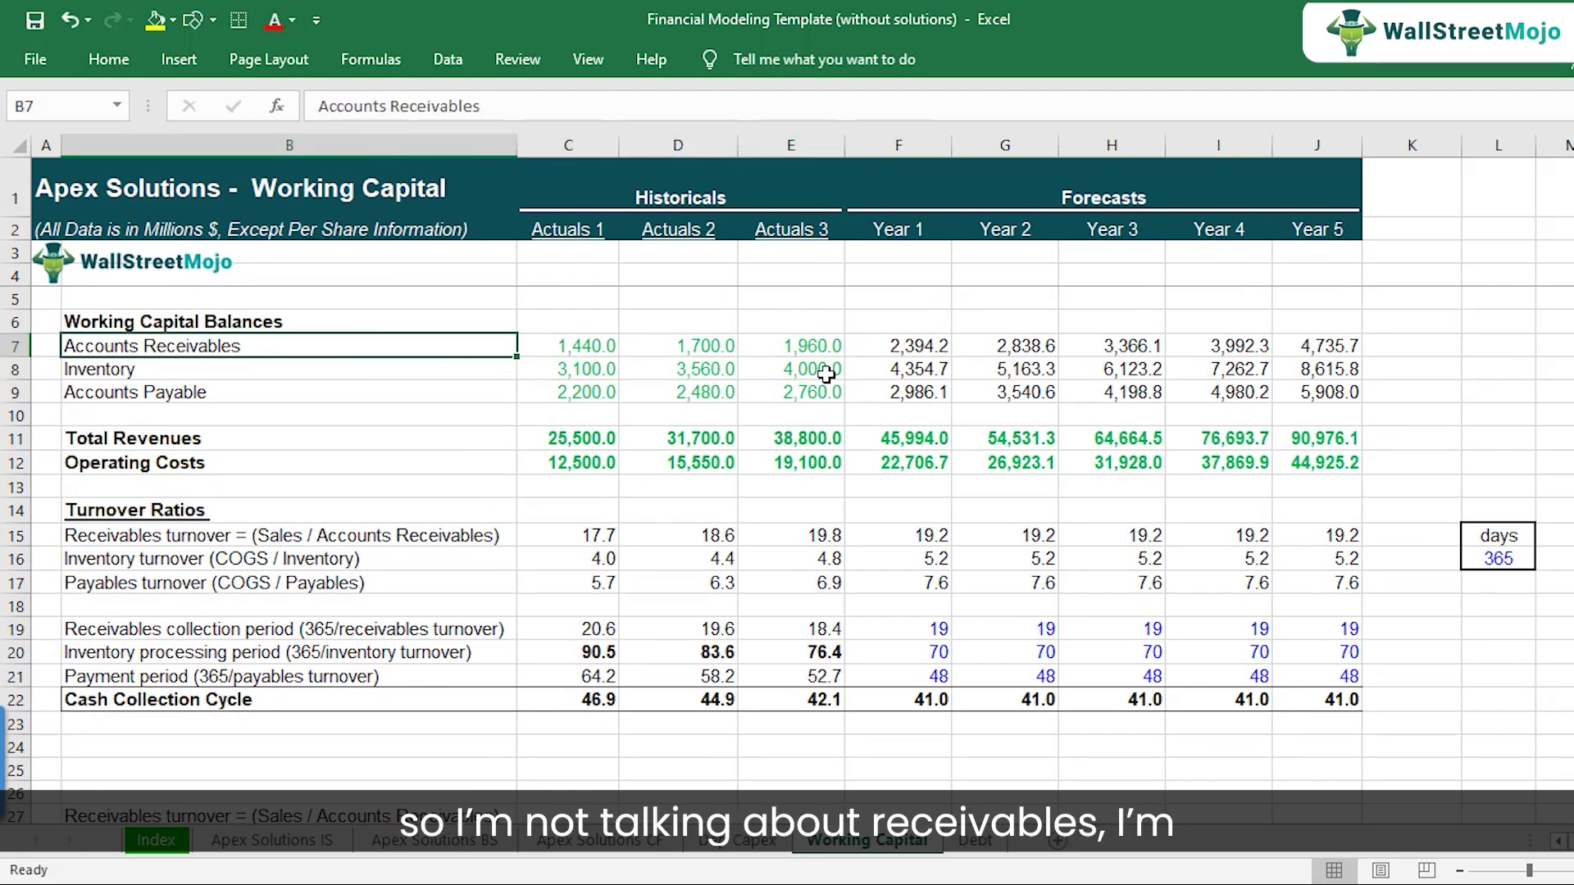
pyautogui.hotkey('ctrl', 'b')
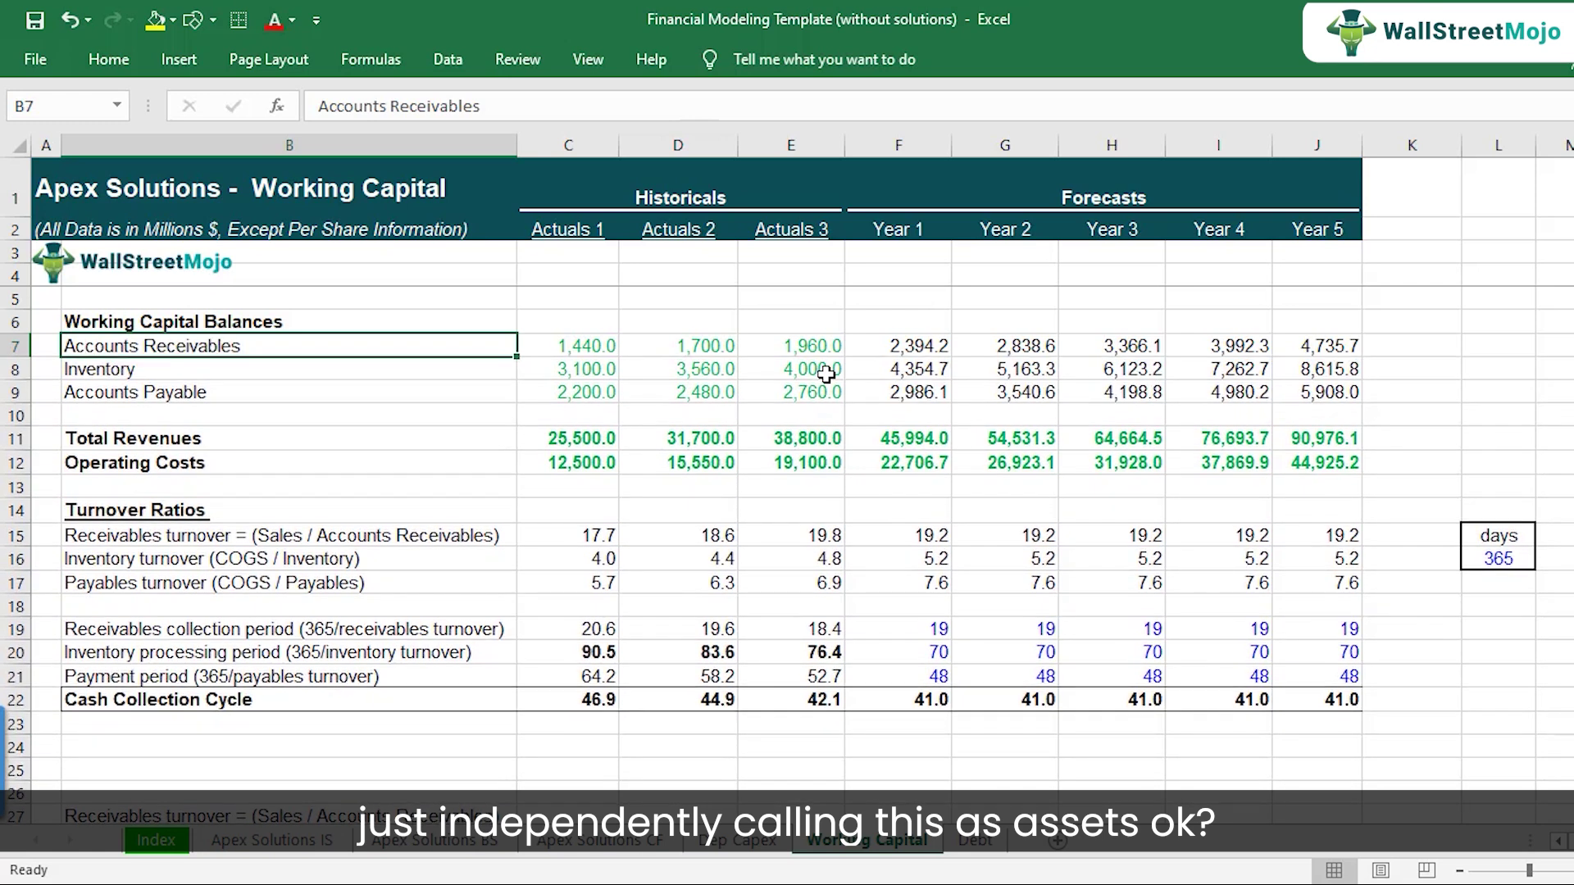
pyautogui.hotkey('ctrl', 'z')
pyautogui.press('Right')
pyautogui.press('Right')
pyautogui.press('Right')
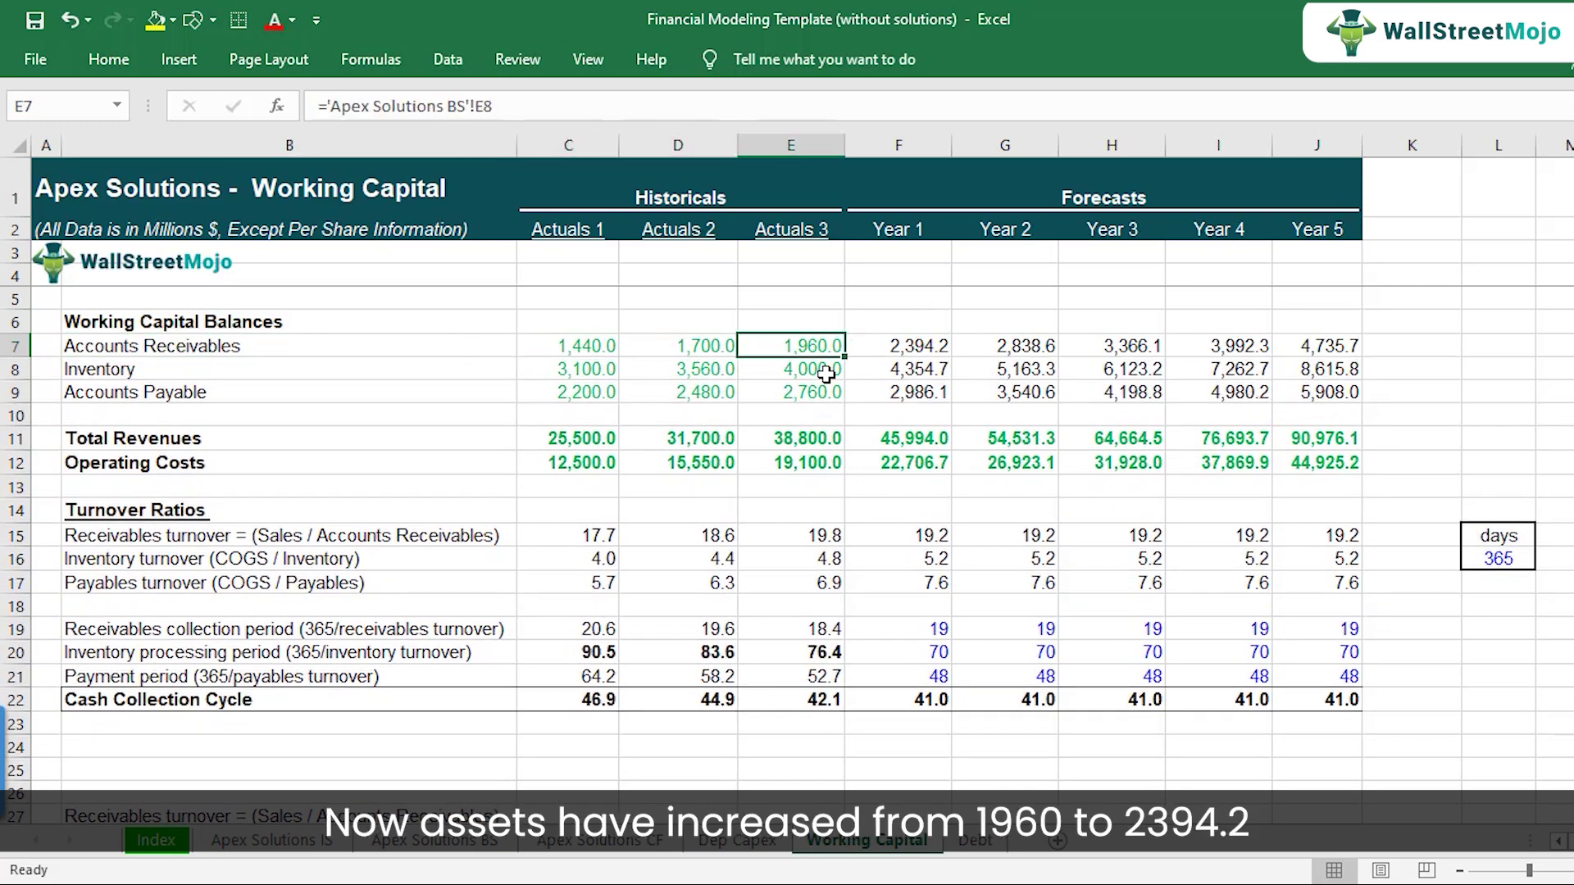
pyautogui.hotkey('shift', 'Right')
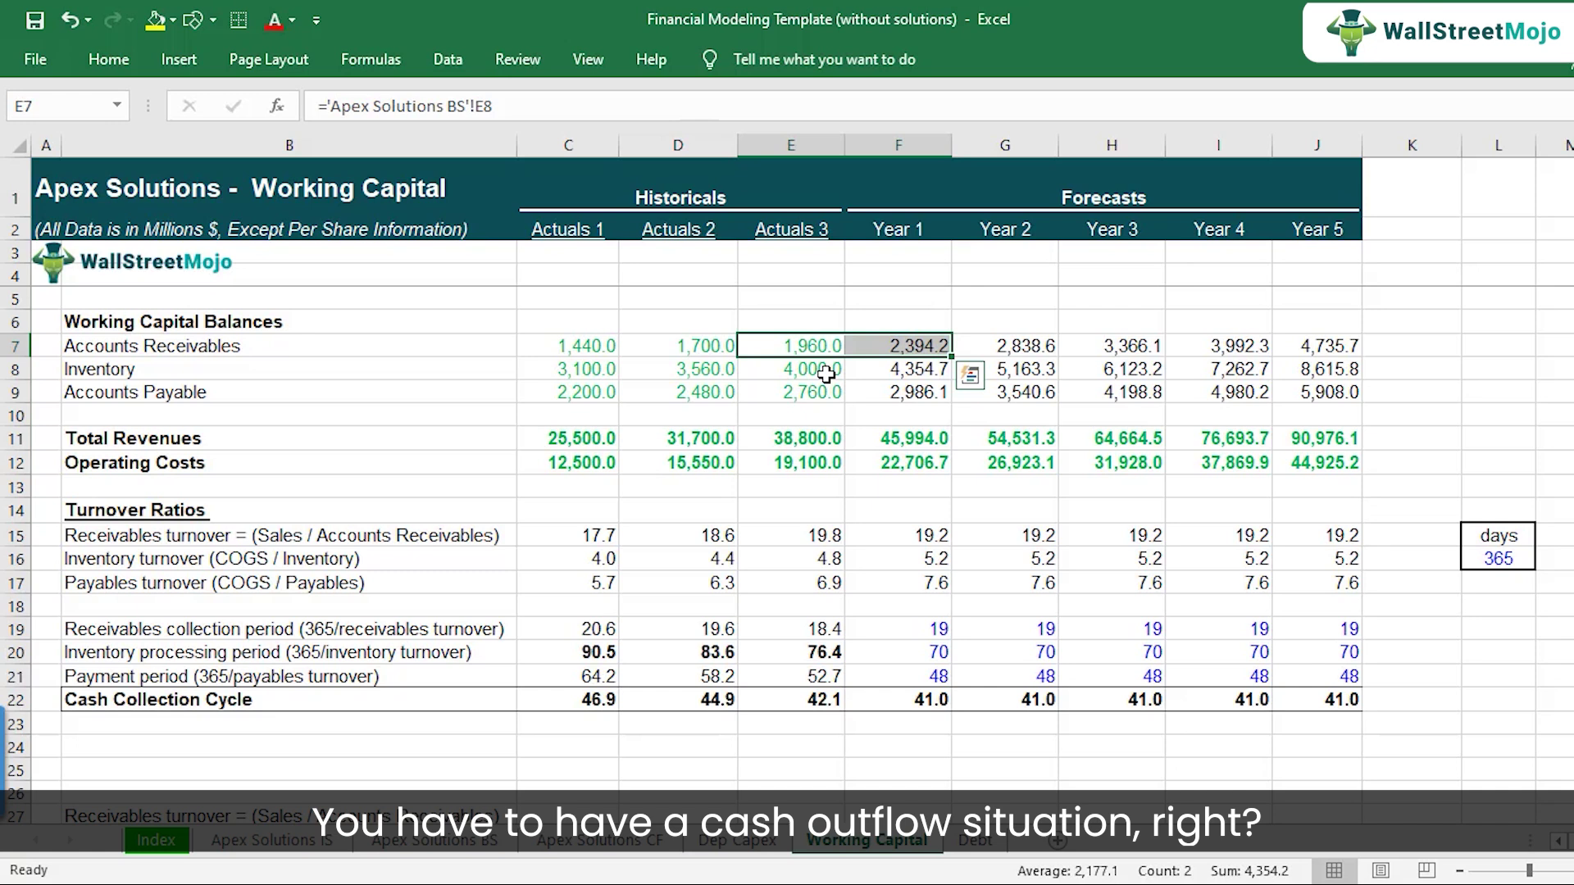
# Step: On the Cash Flow sheet, calculate Year 1 Change in Receivable in F11 with ='Working Capital'!E7-'Working Capital'!F7
pyautogui.click(602, 840)
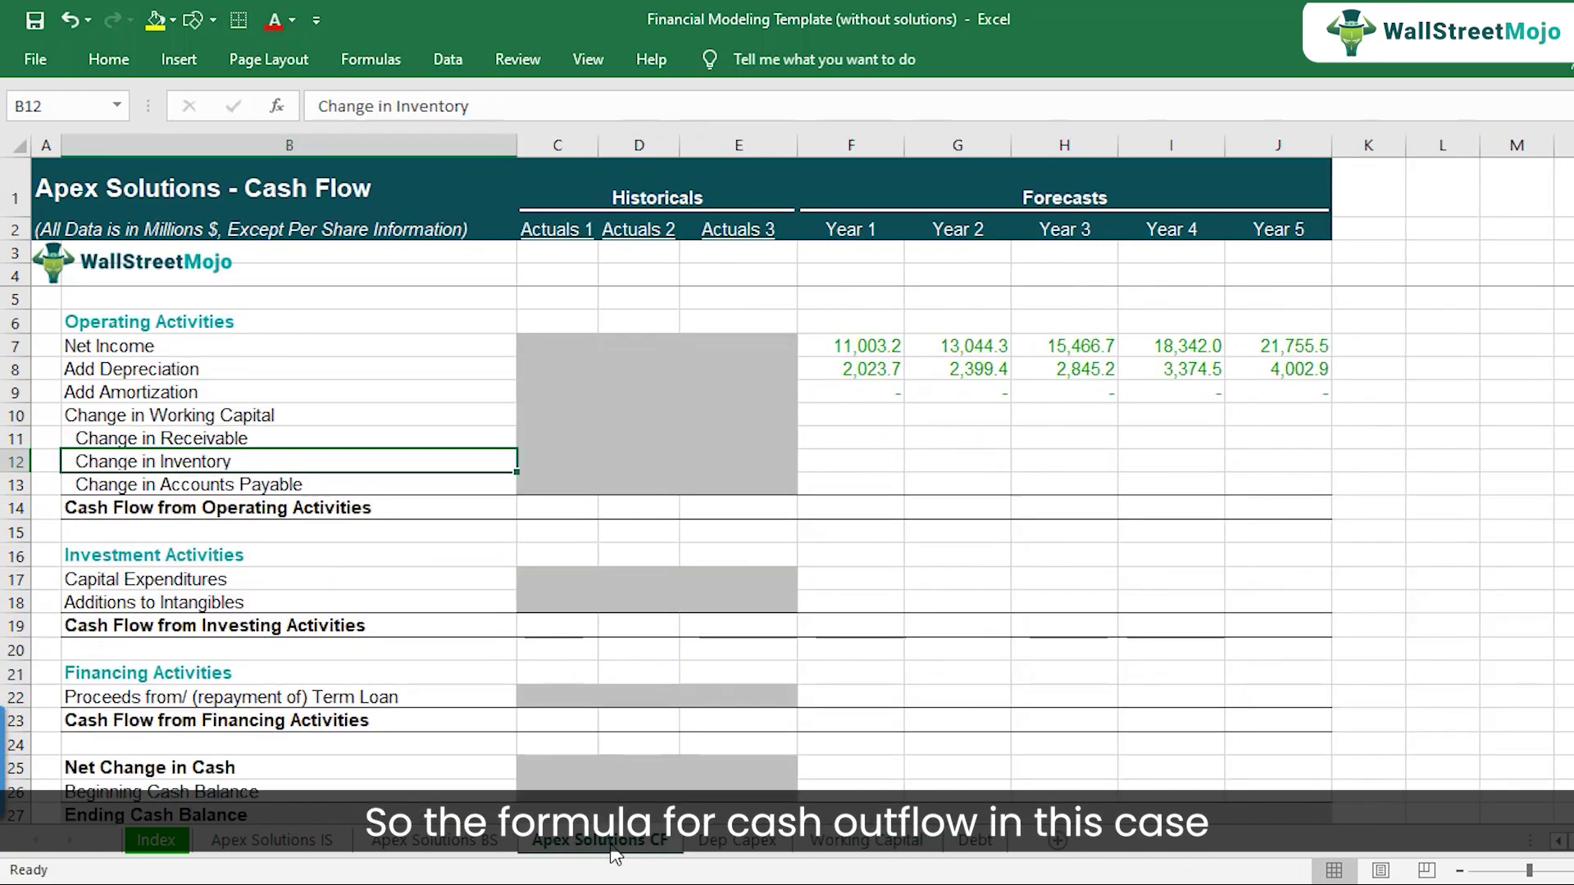
pyautogui.click(845, 415)
pyautogui.click(845, 440)
pyautogui.click(219, 436)
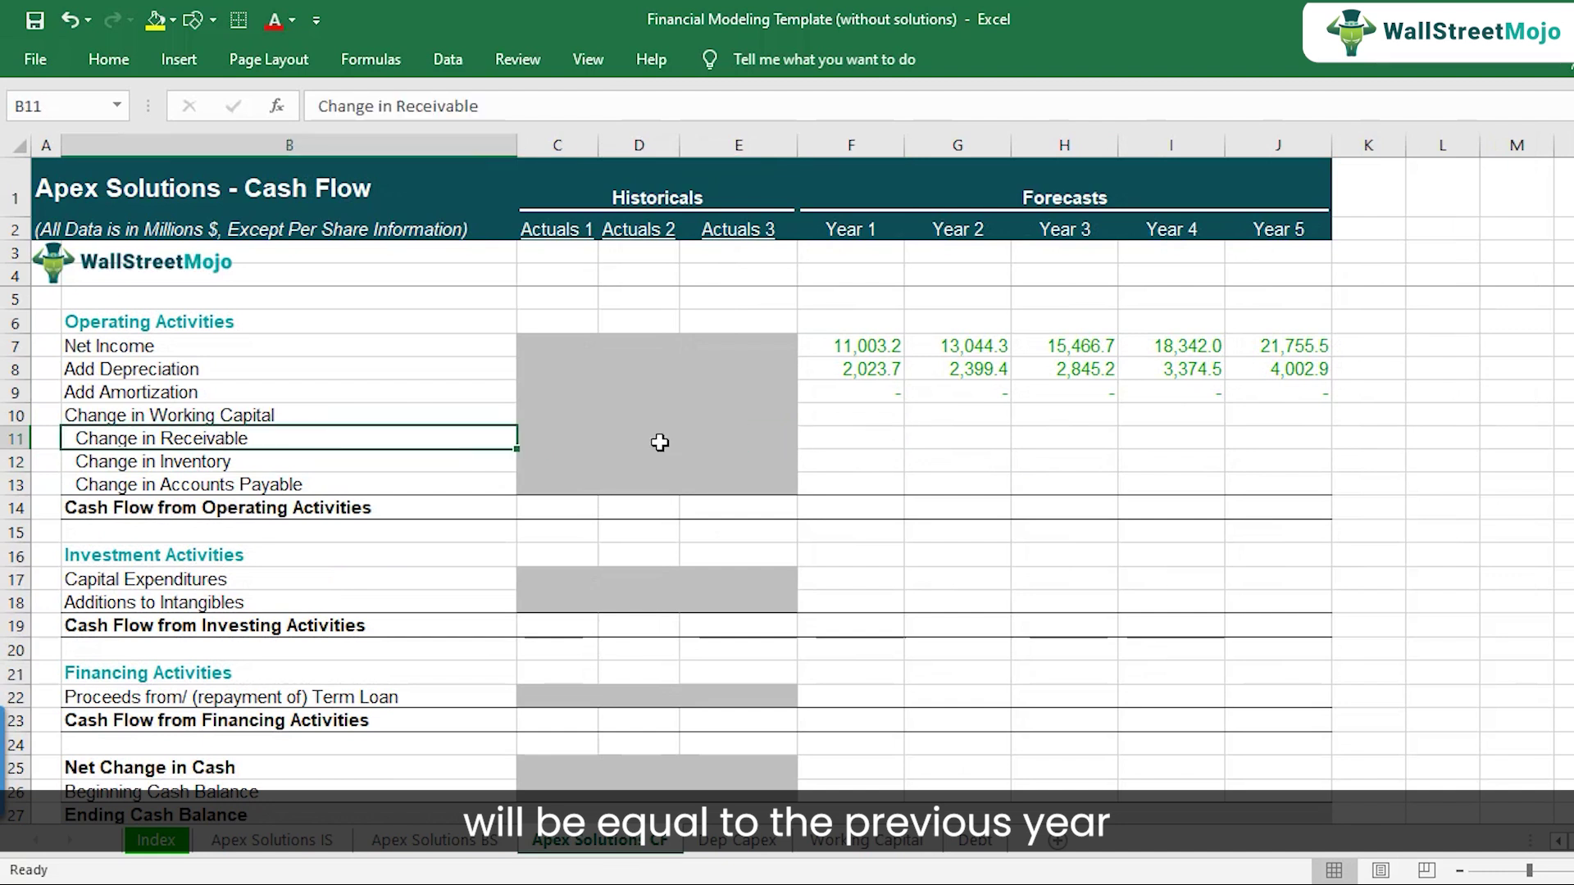
pyautogui.click(881, 441)
pyautogui.write('=')
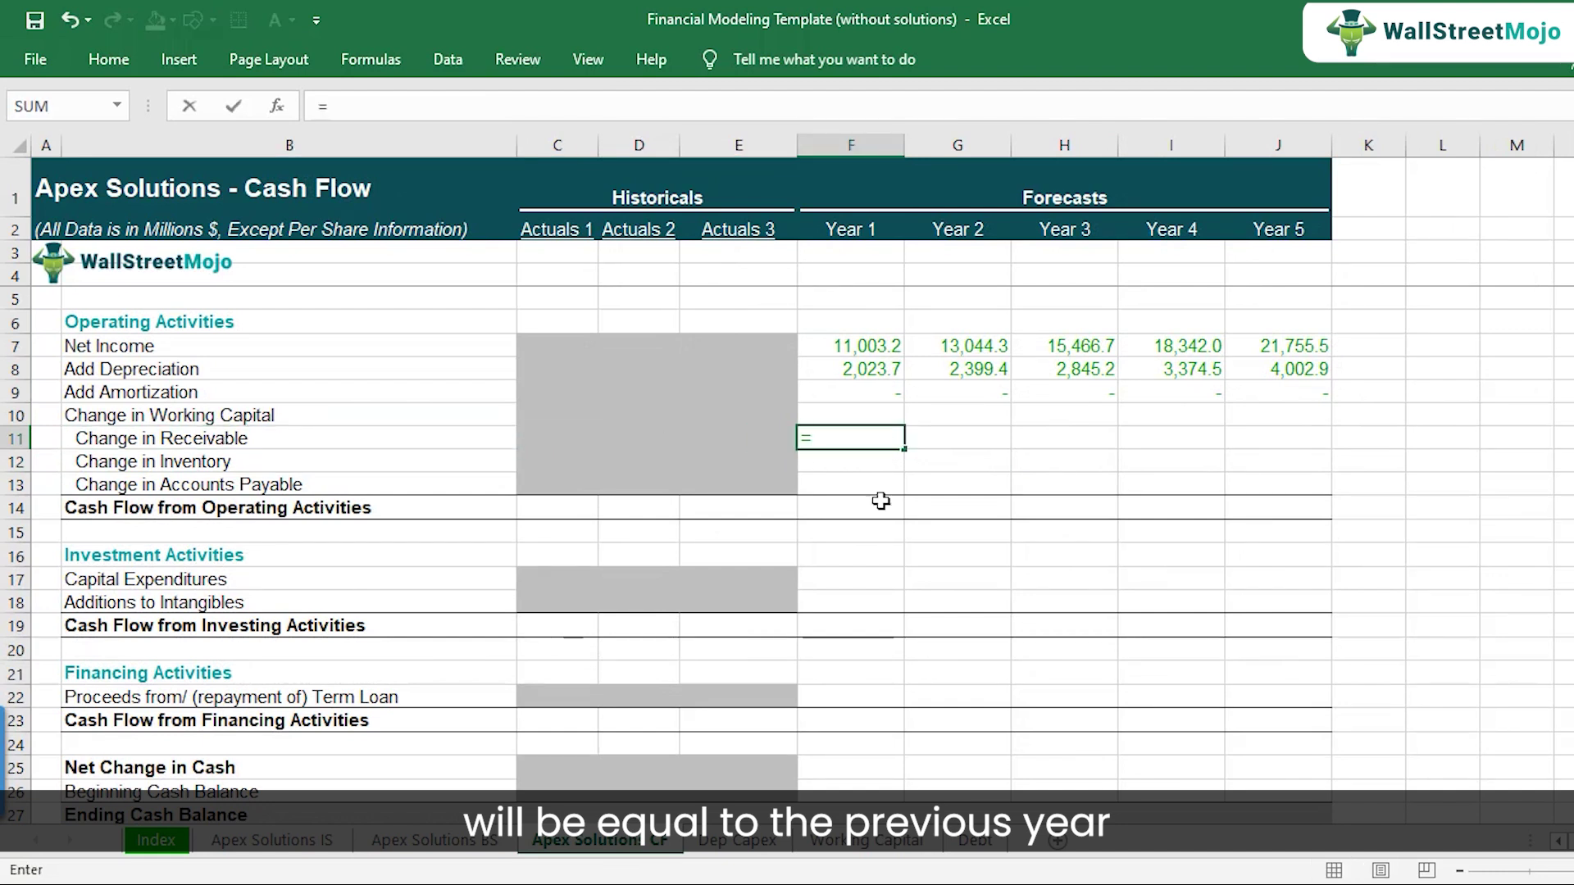
pyautogui.click(867, 841)
pyautogui.click(802, 348)
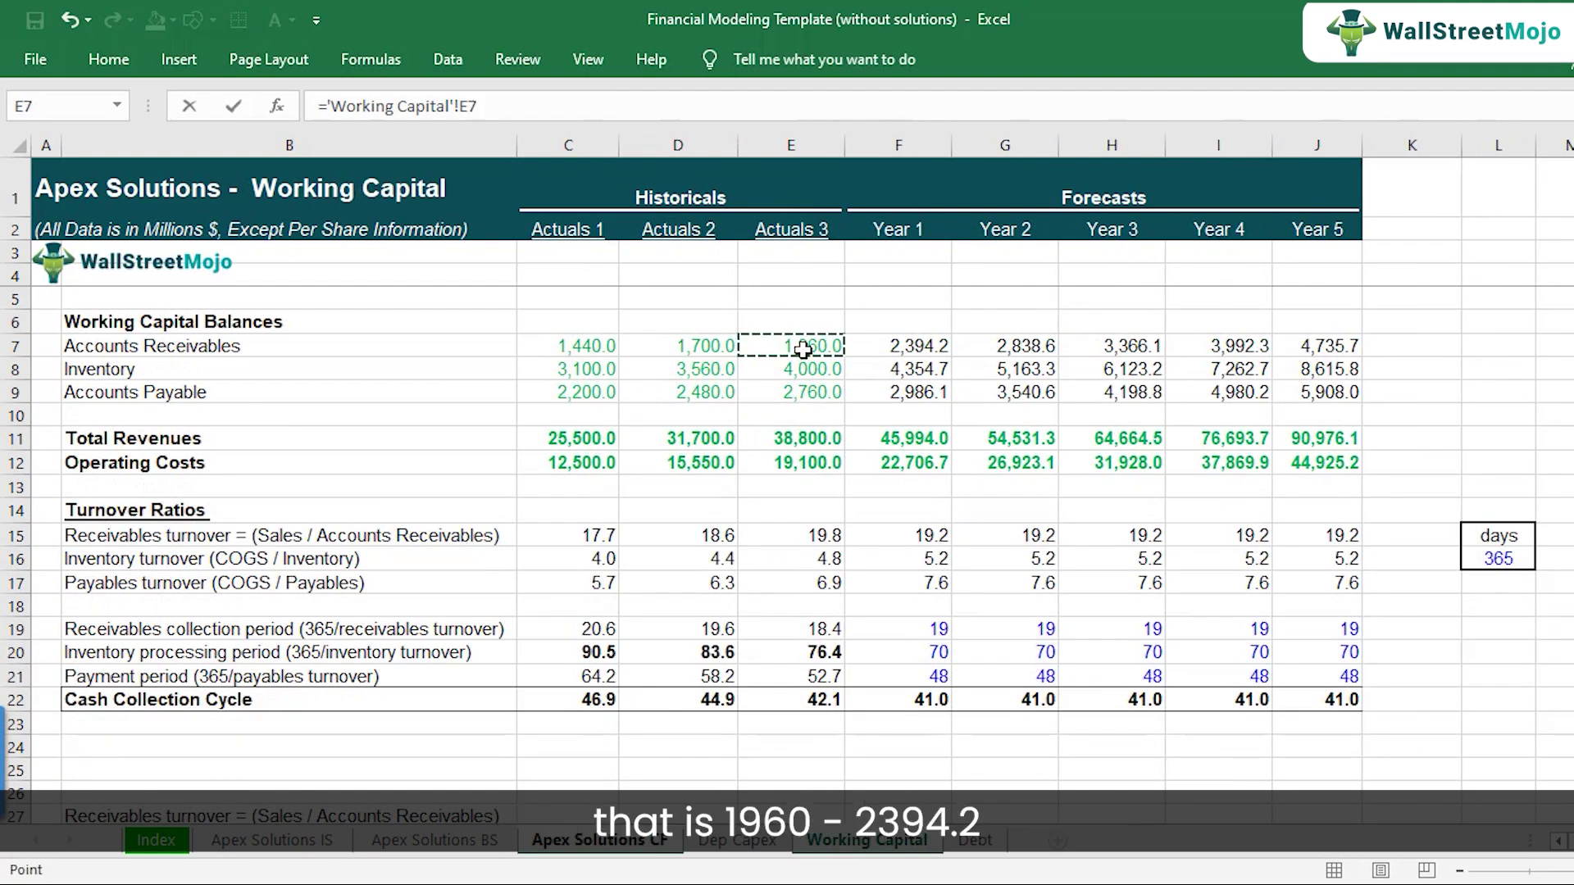
pyautogui.write('-')
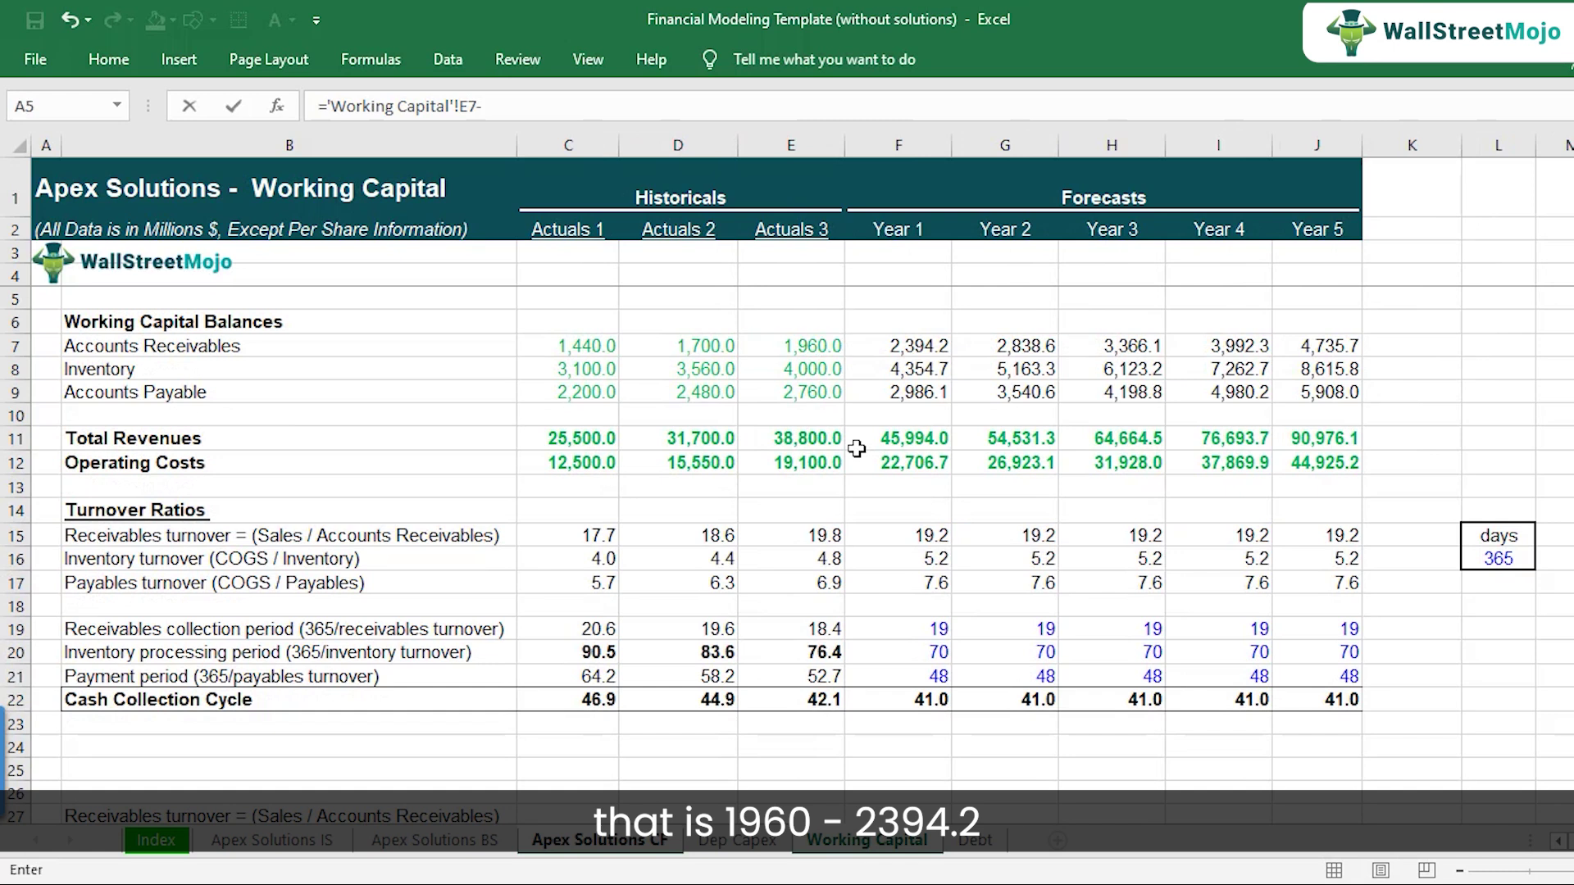
pyautogui.click(900, 351)
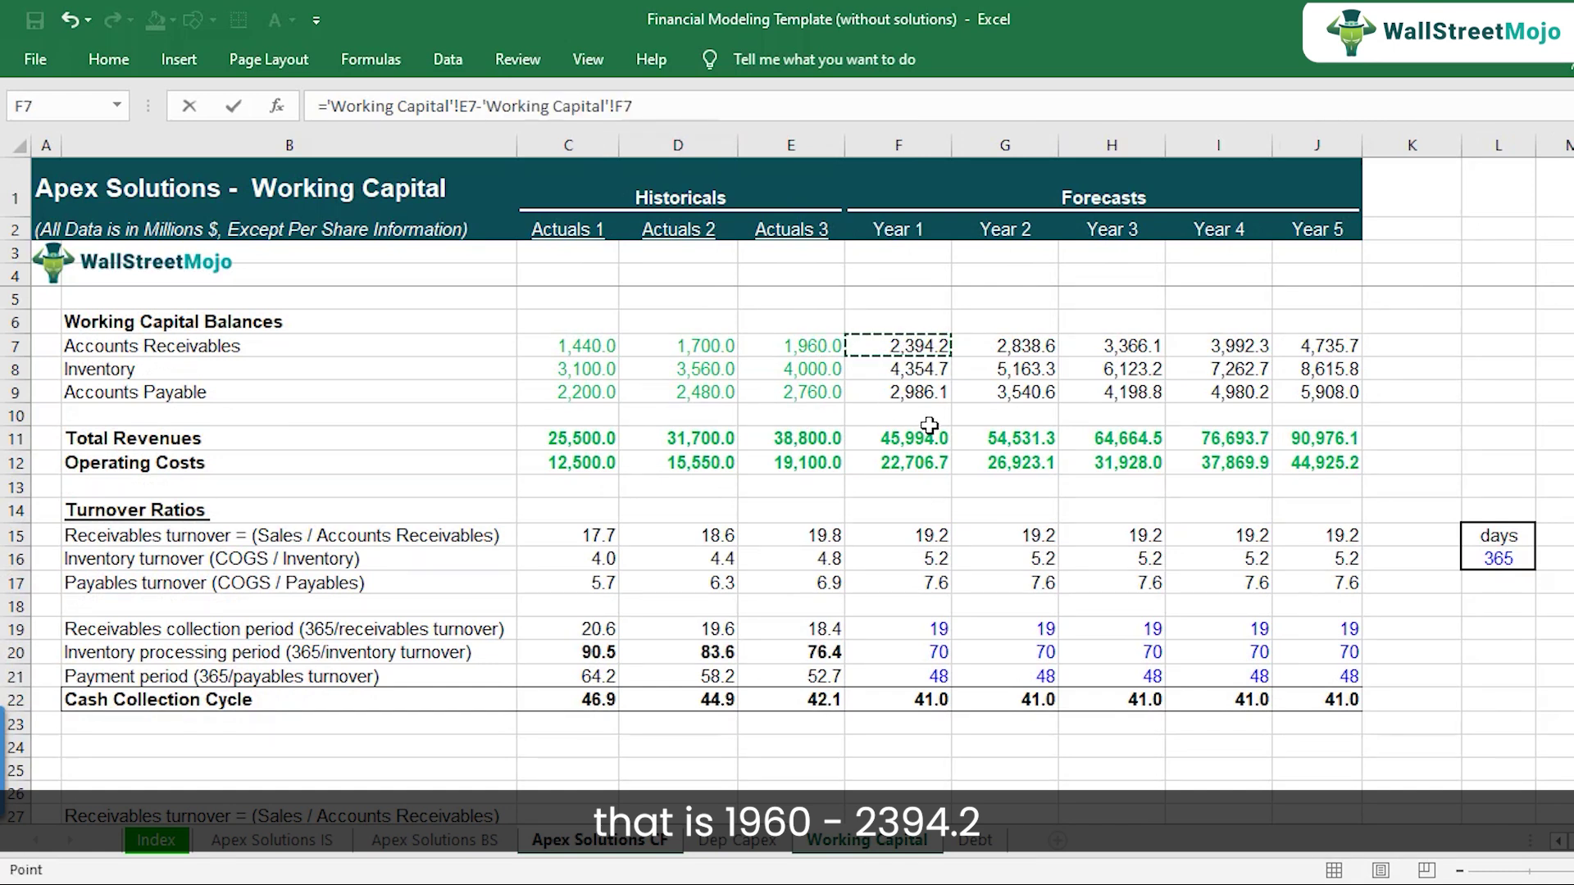
pyautogui.hotkey('ctrl', 'Return')
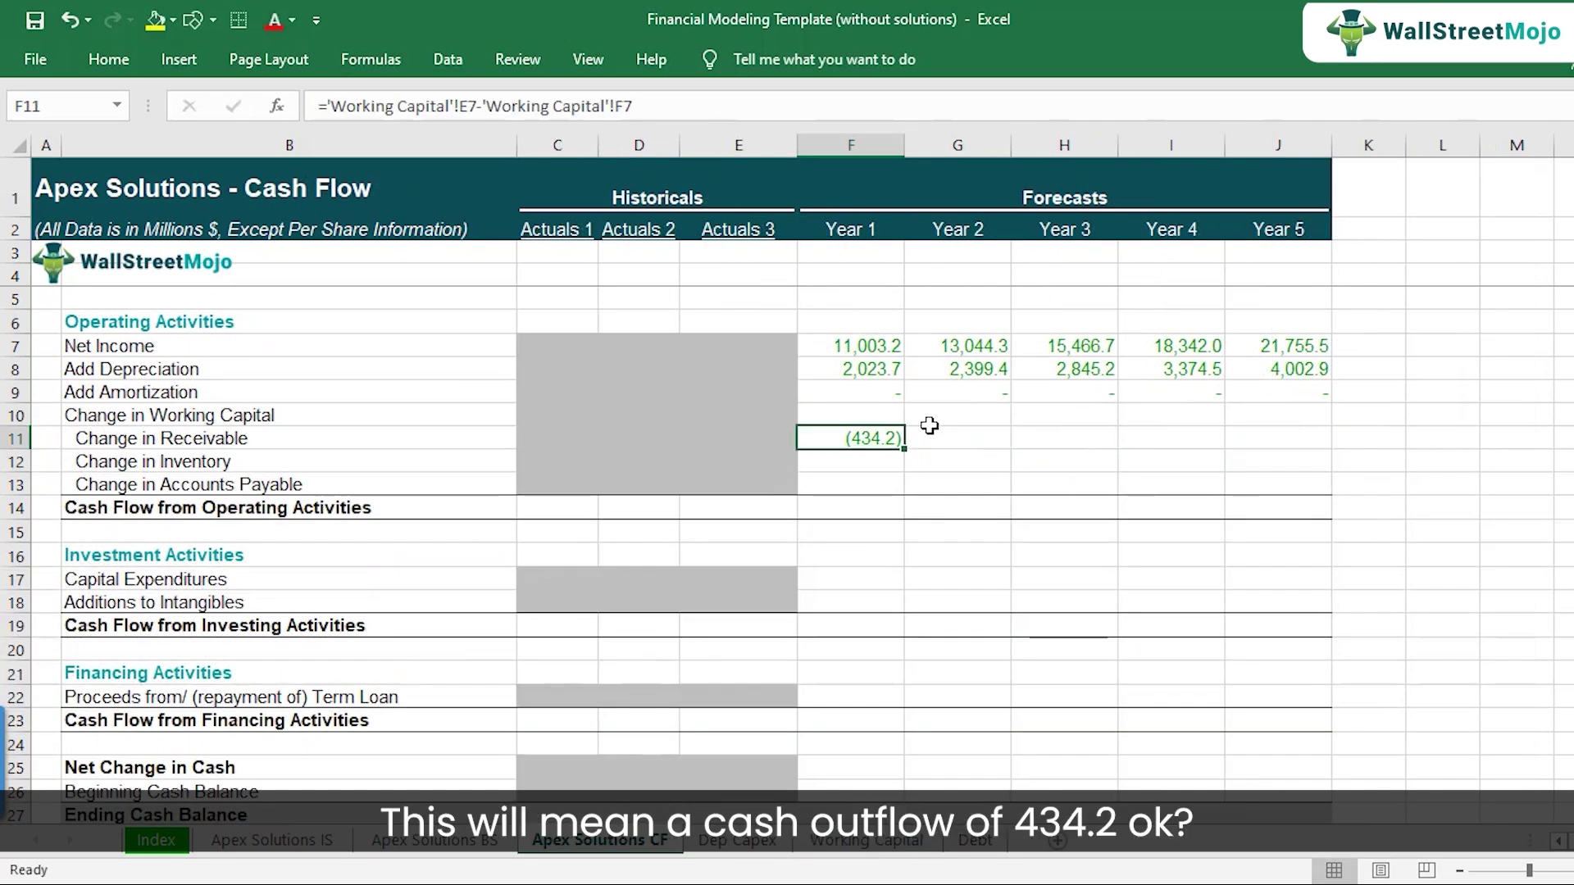
# Step: Calculate Year 1 Change in Inventory in F12 with ='Working Capital'!E8-'Working Capital'!F8
pyautogui.click(878, 466)
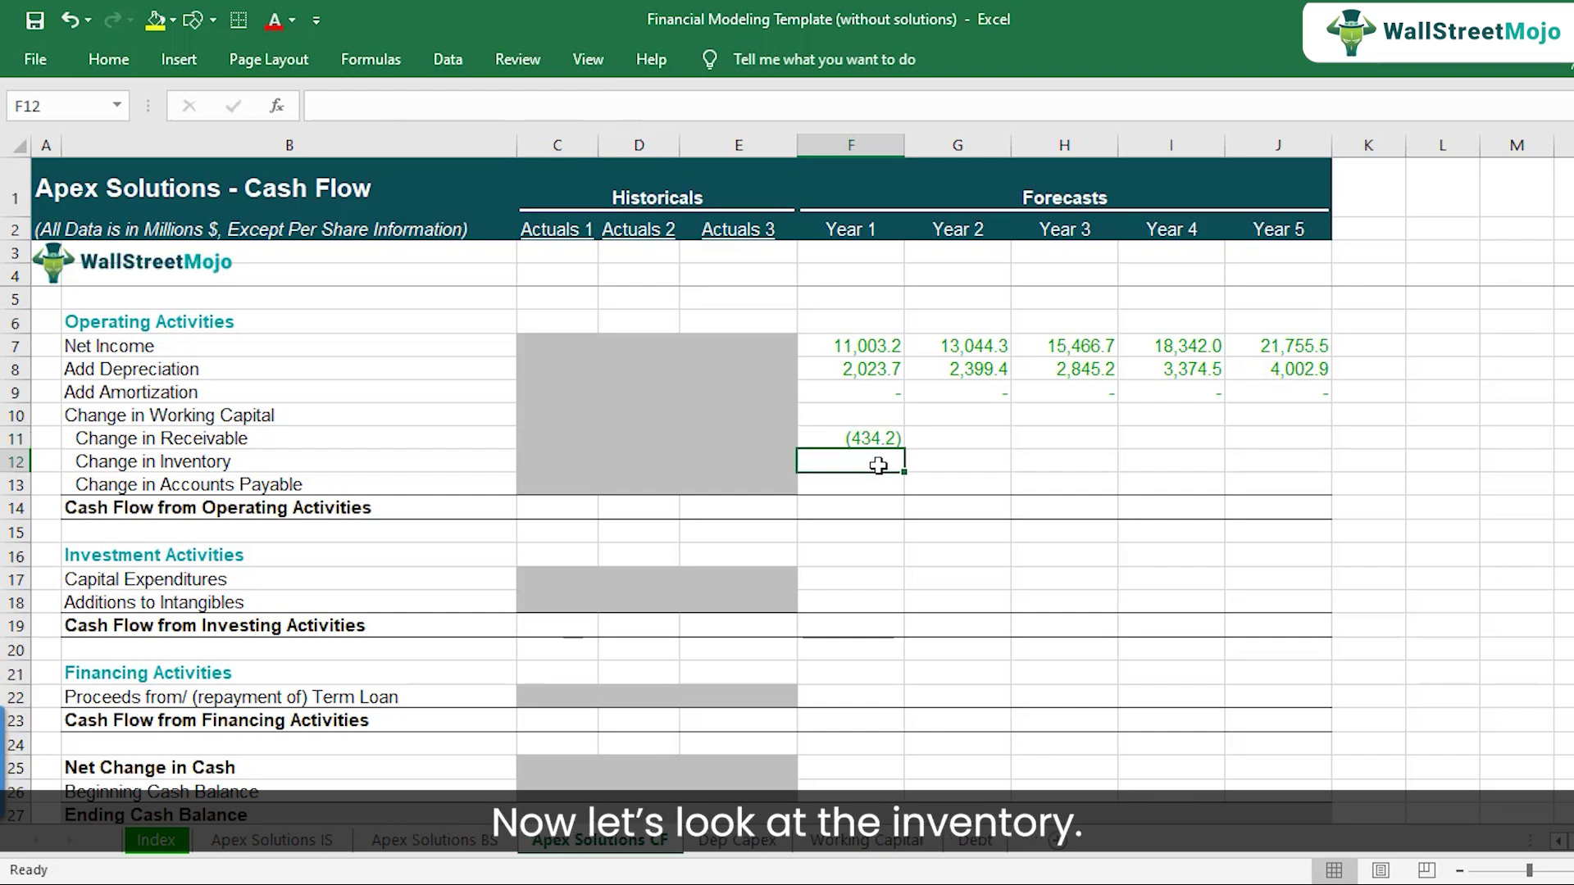
pyautogui.write('=')
pyautogui.click(874, 844)
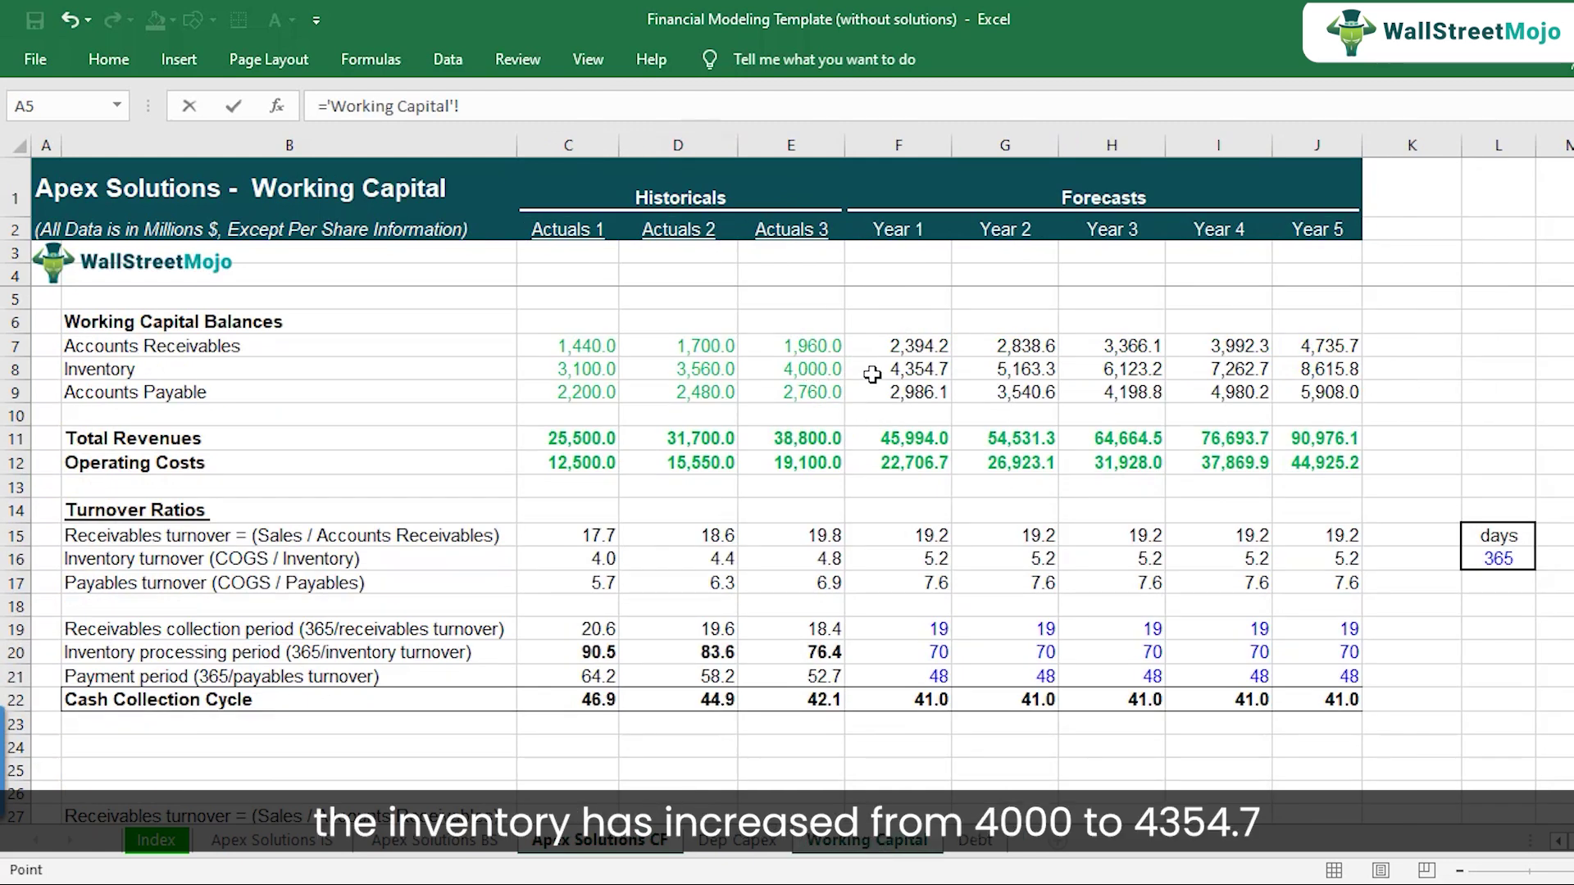
pyautogui.click(815, 371)
pyautogui.write('-')
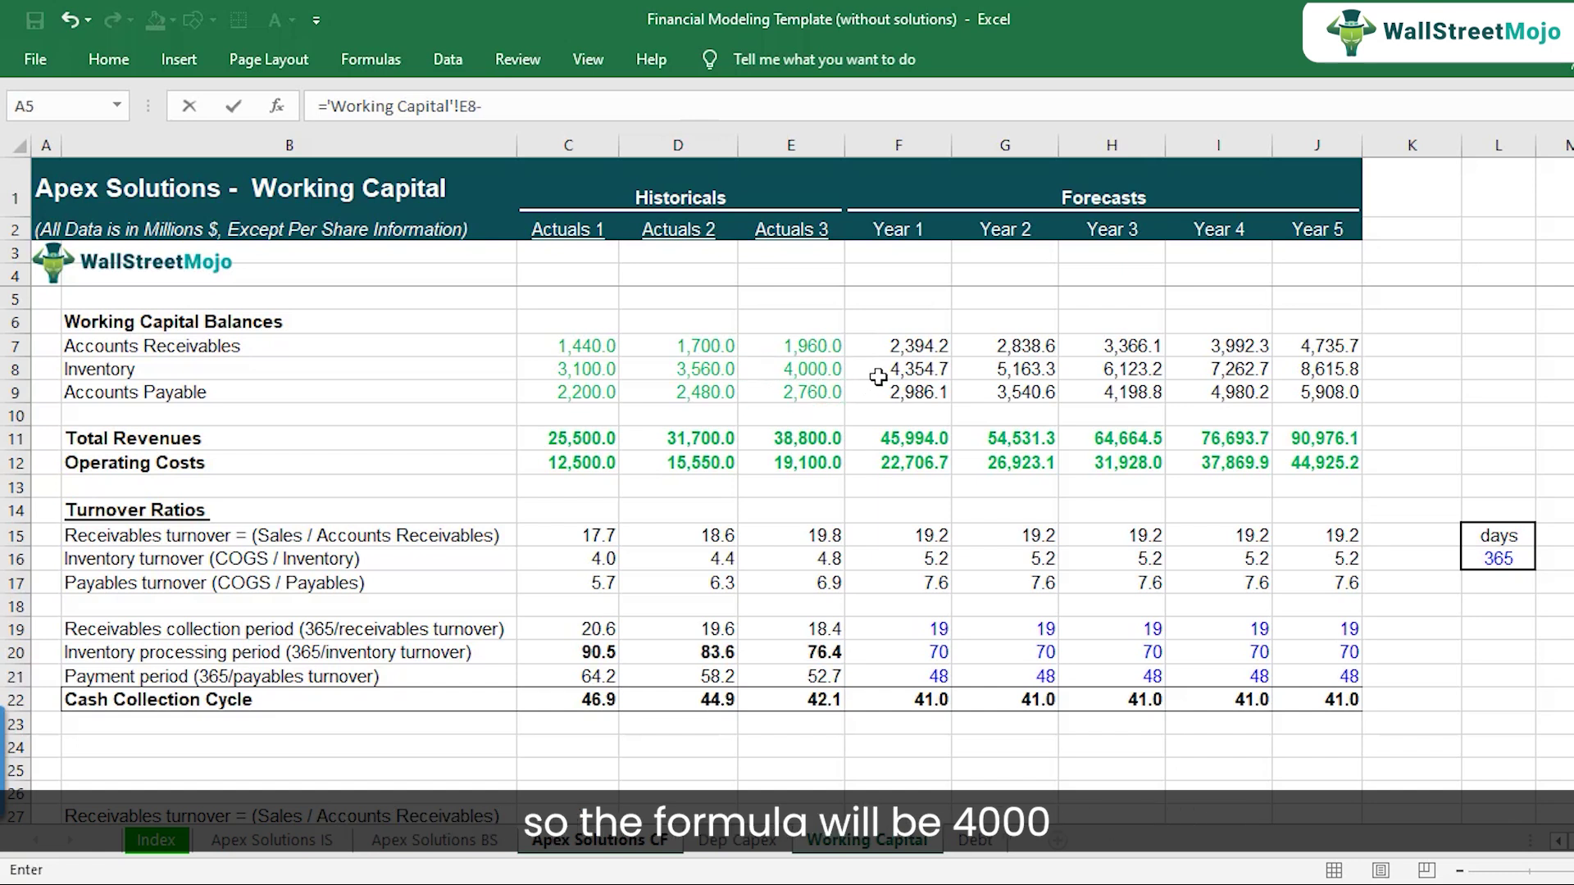
pyautogui.click(879, 376)
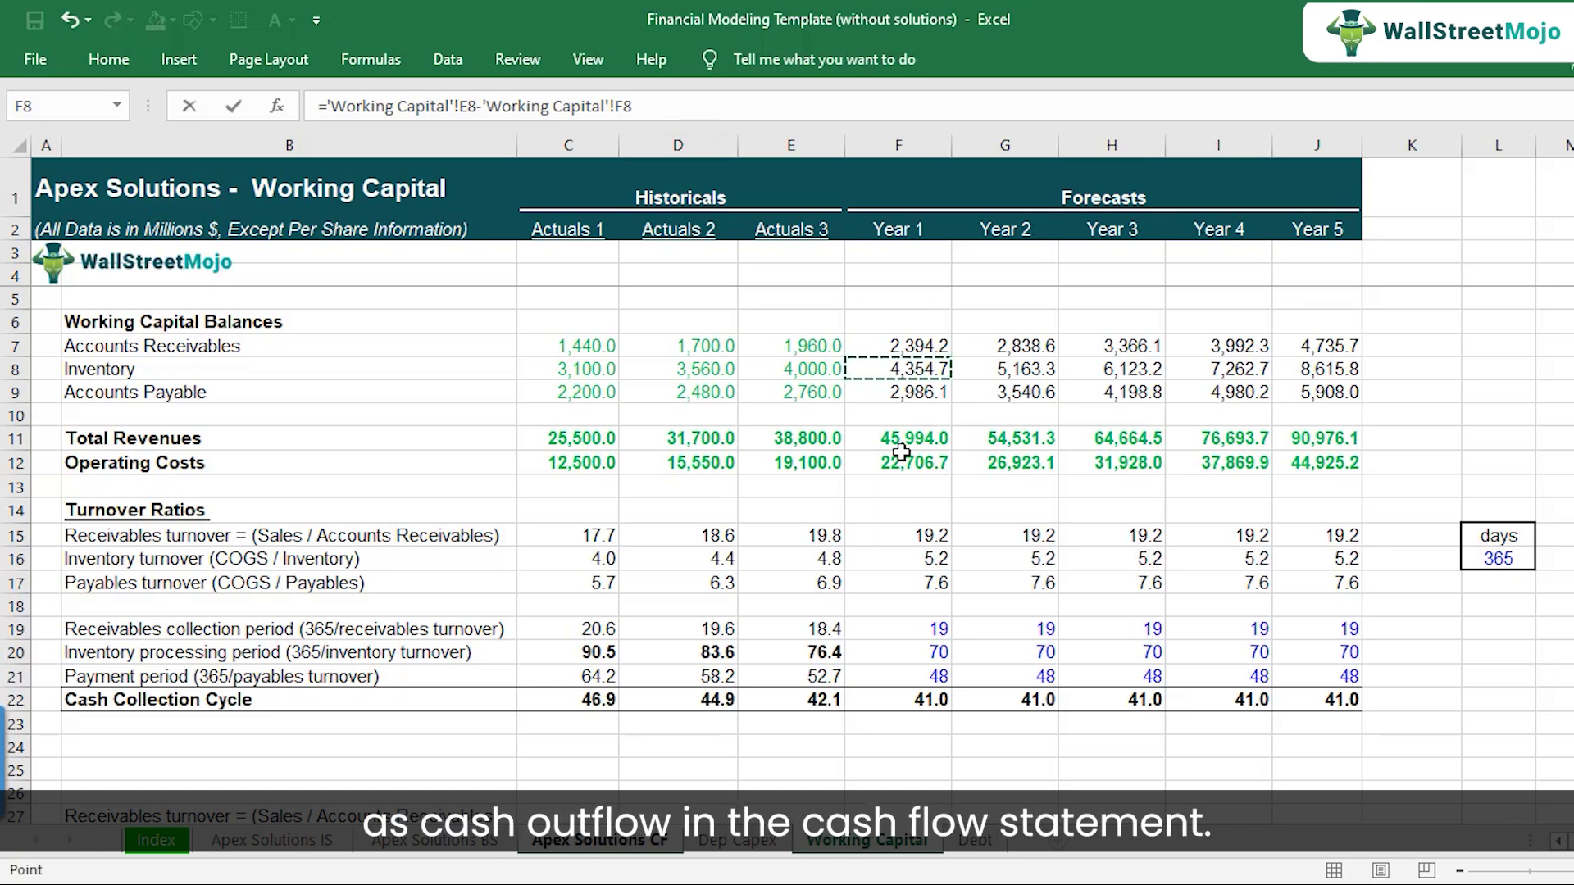
pyautogui.press('Return')
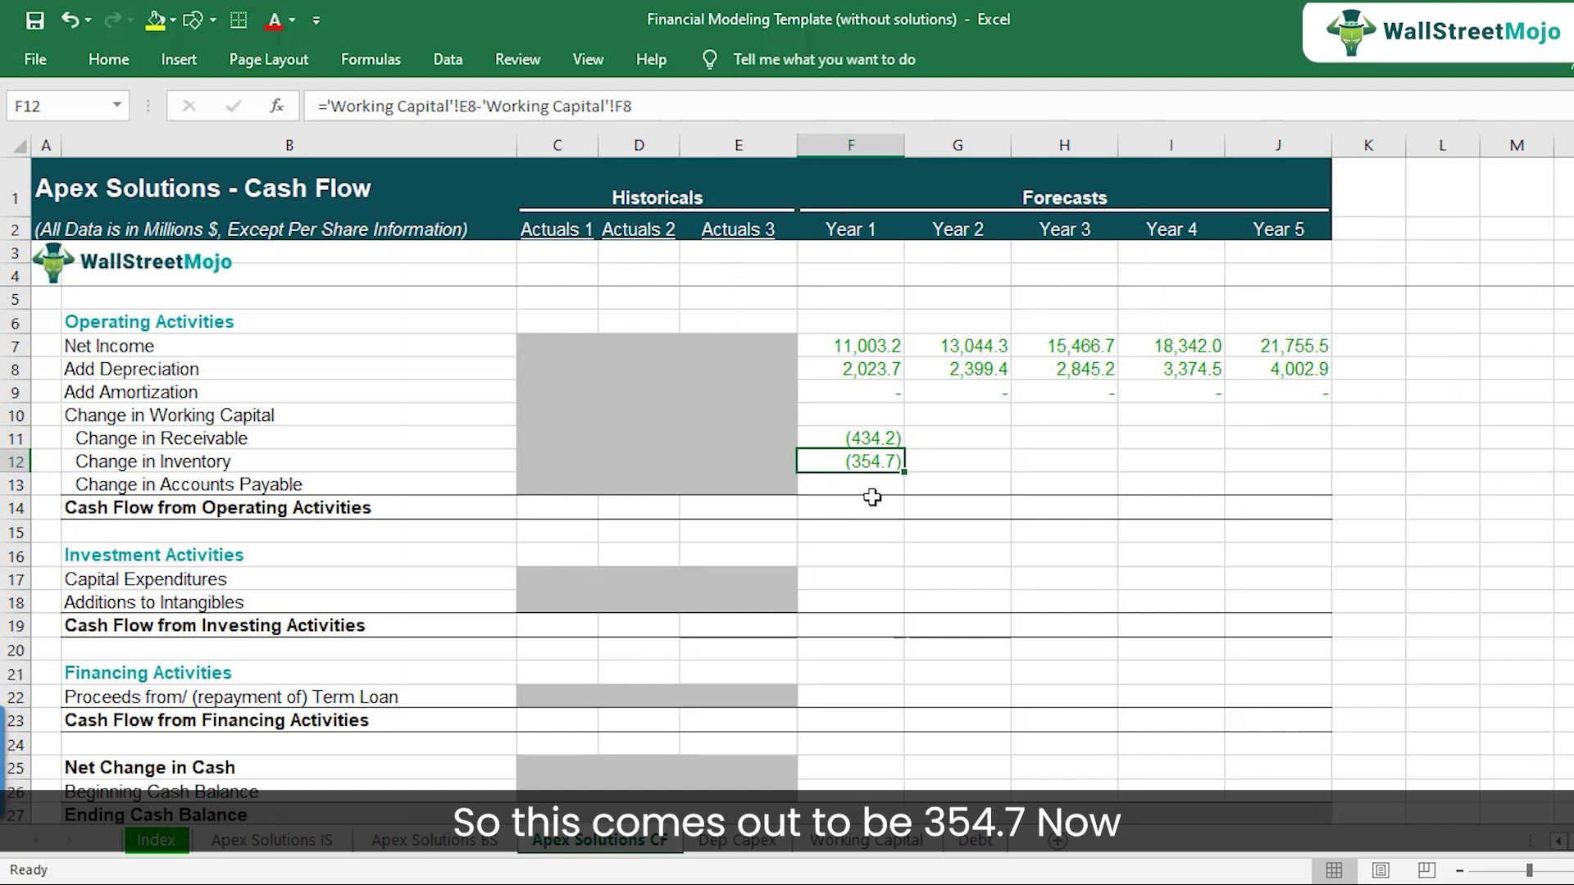
# Step: Check Accounts Payable on the Working Capital sheet and the current liabilities section of the balance sheet
pyautogui.click(844, 843)
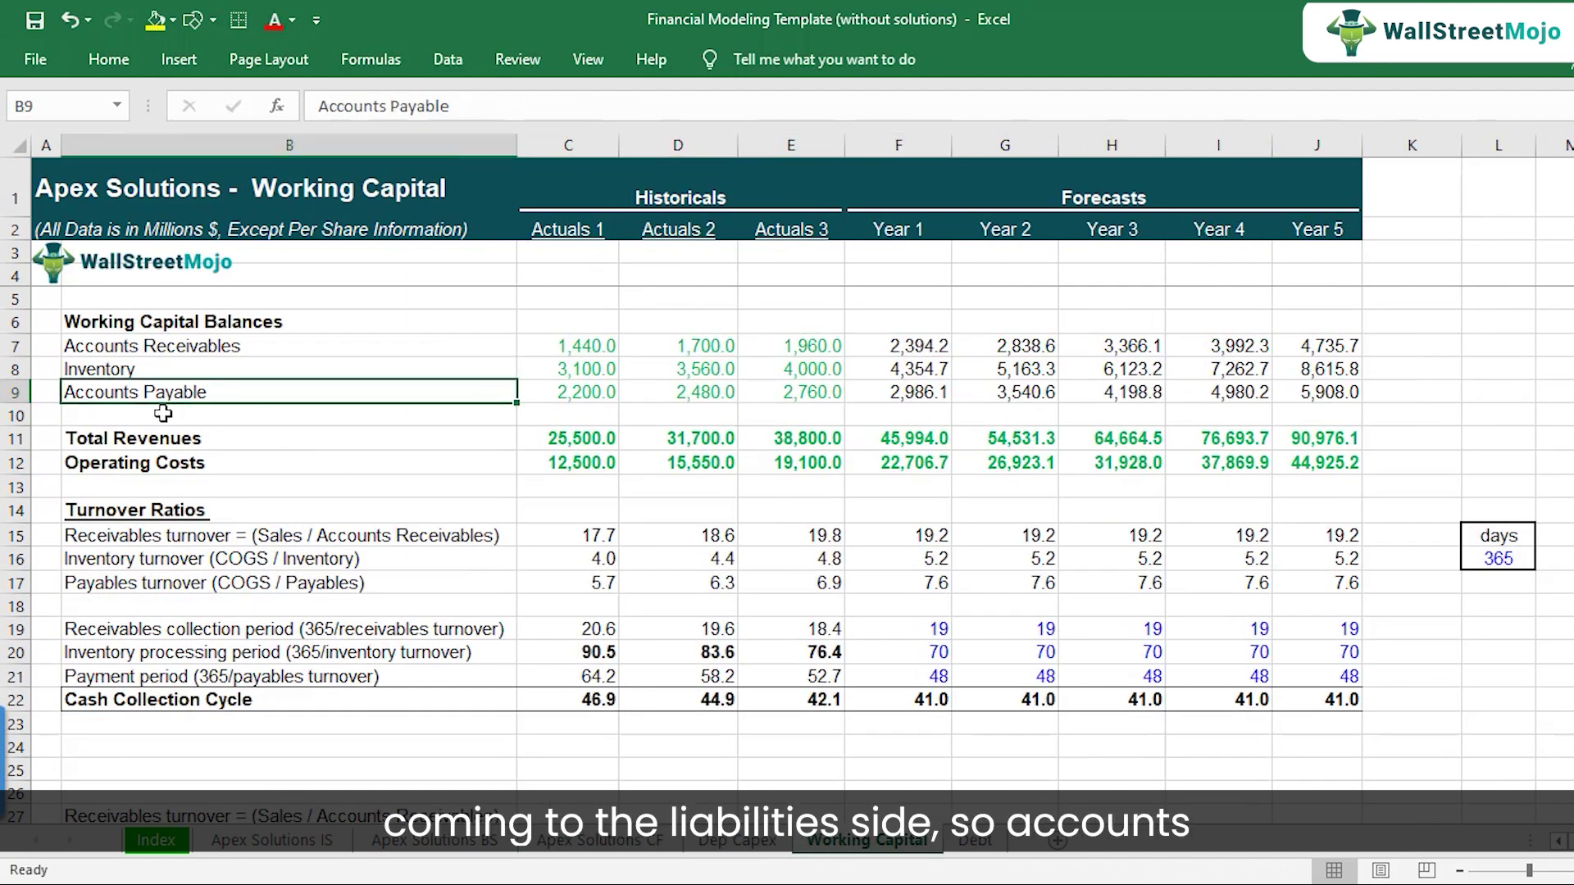
pyautogui.click(416, 841)
pyautogui.scroll(-2, 221, 642)
pyautogui.click(176, 656)
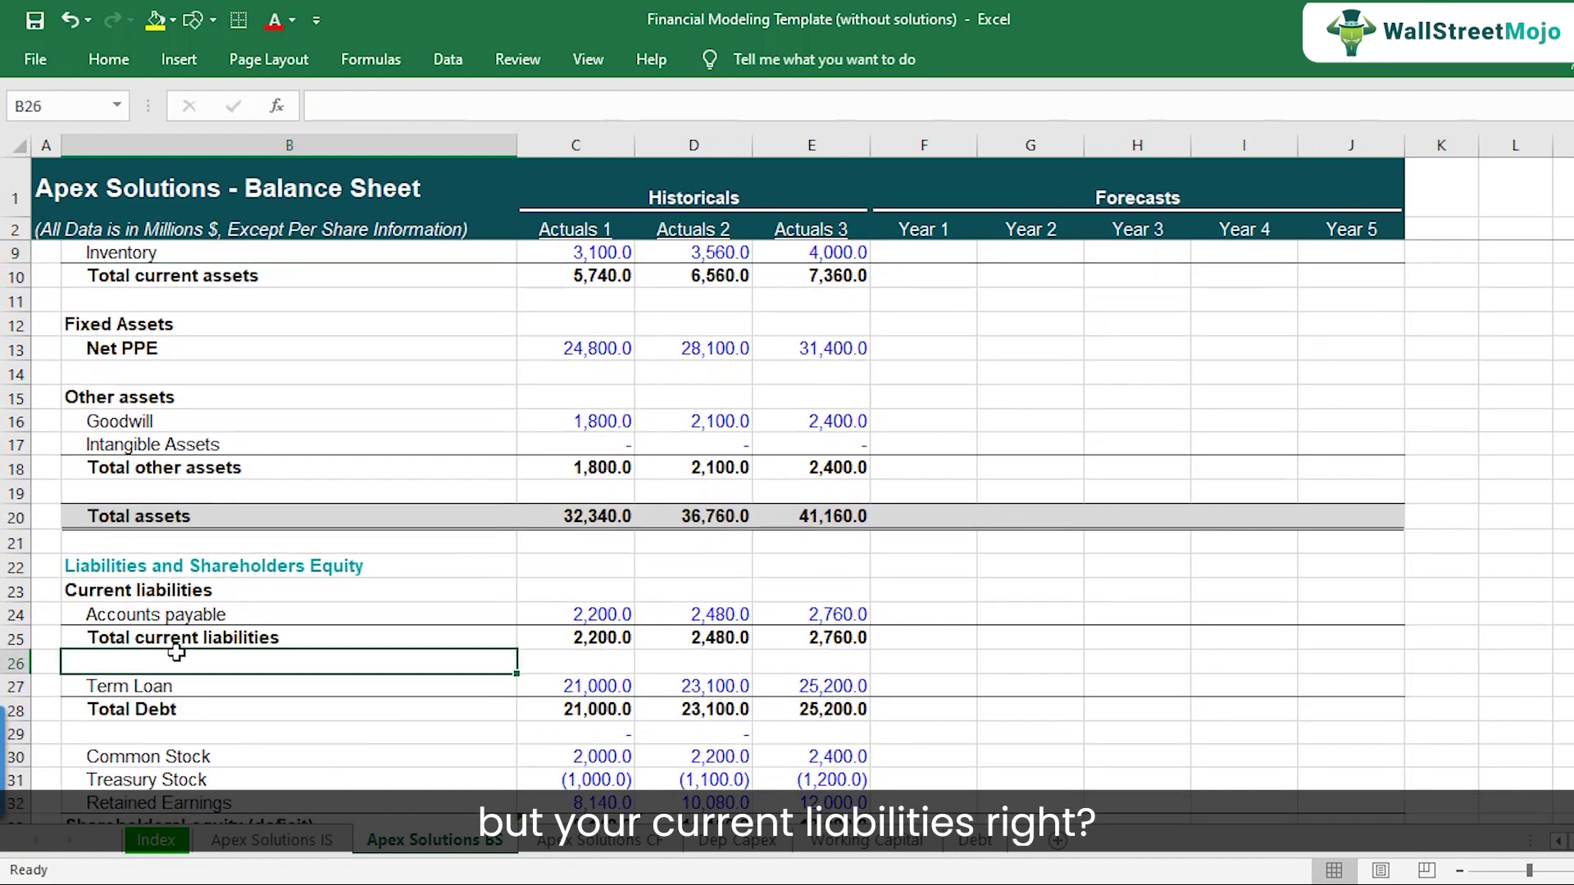
pyautogui.click(236, 639)
# Step: On the Working Capital sheet, enter the labels "Liablities" in B41 and "Loan" in B42
pyautogui.click(889, 849)
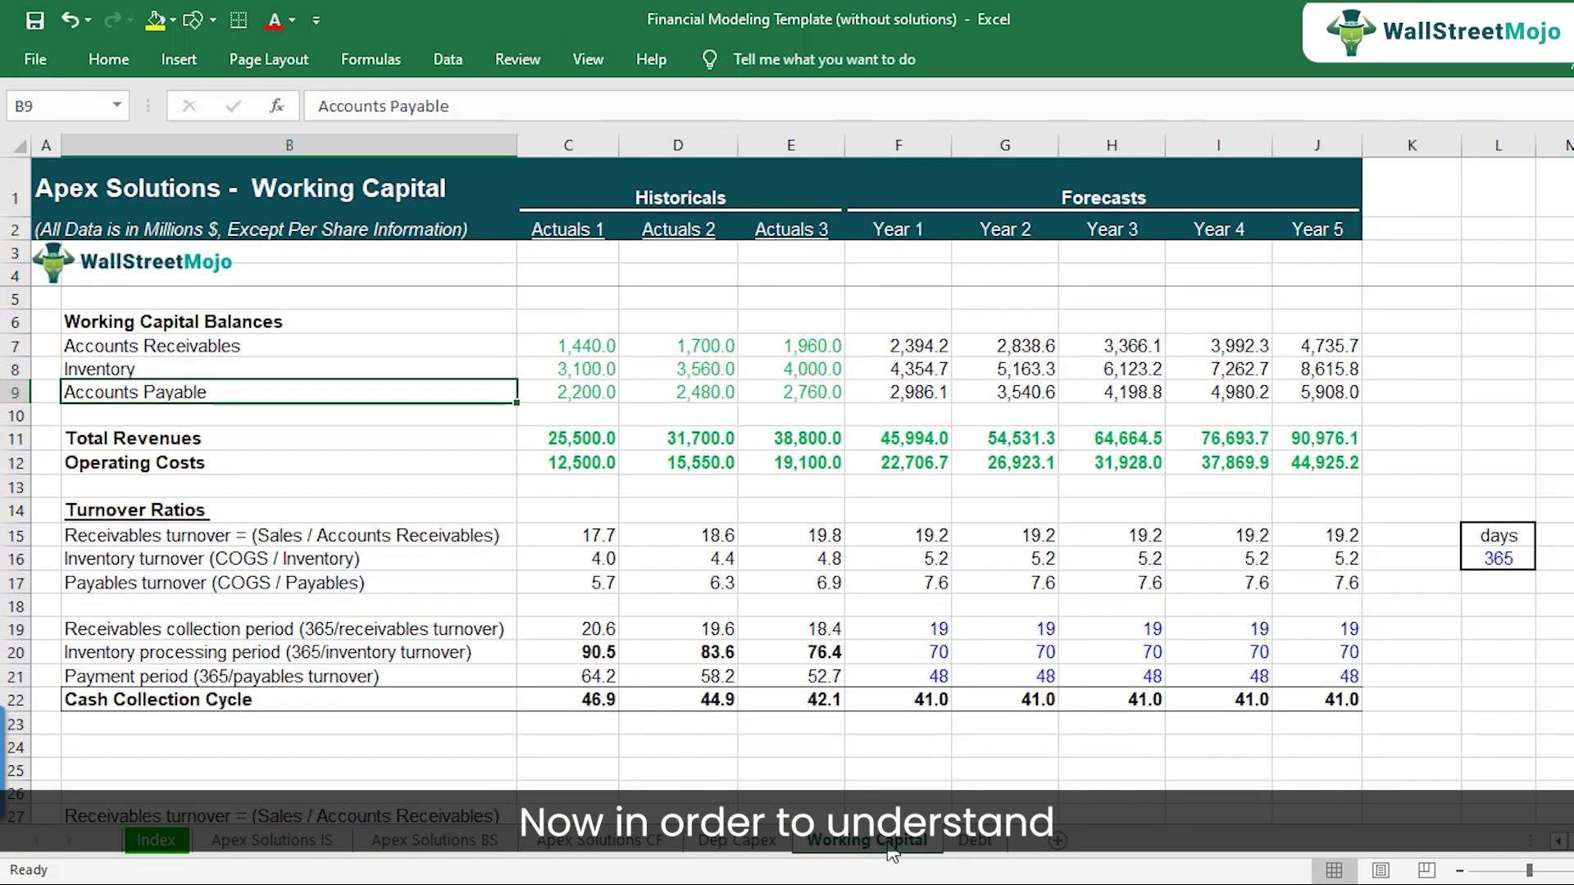
pyautogui.scroll(-7, 508, 607)
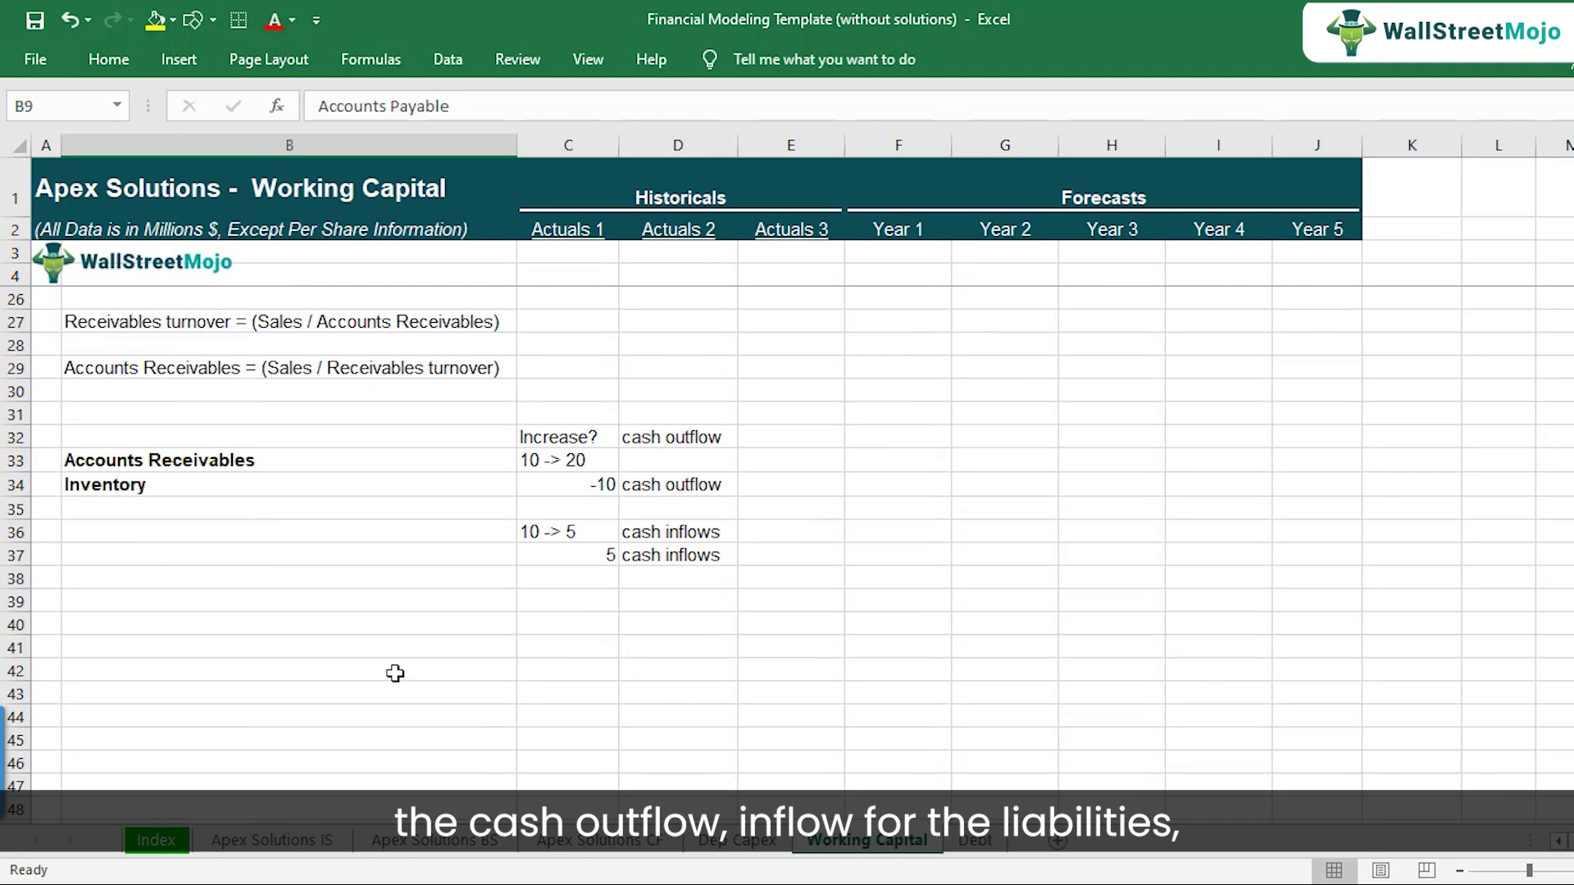
pyautogui.click(210, 647)
pyautogui.write('Liablities')
pyautogui.press('Return')
pyautogui.write('Loan')
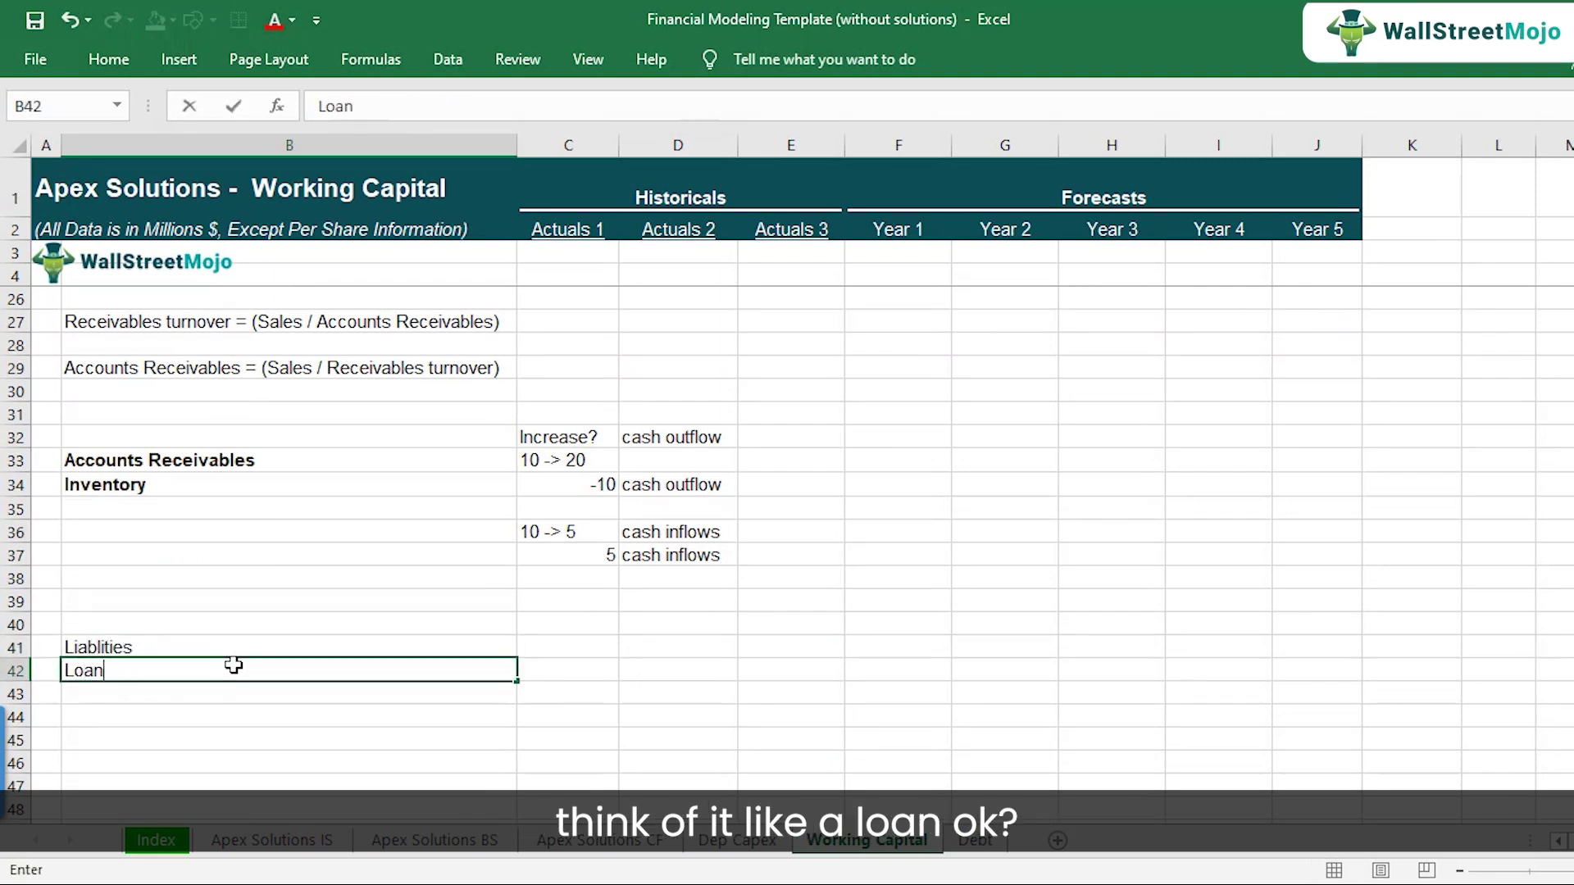
pyautogui.press('Return')
pyautogui.press('Up')
# Step: Enter the loan increase example "50 -> 100" in C42
pyautogui.press('Right')
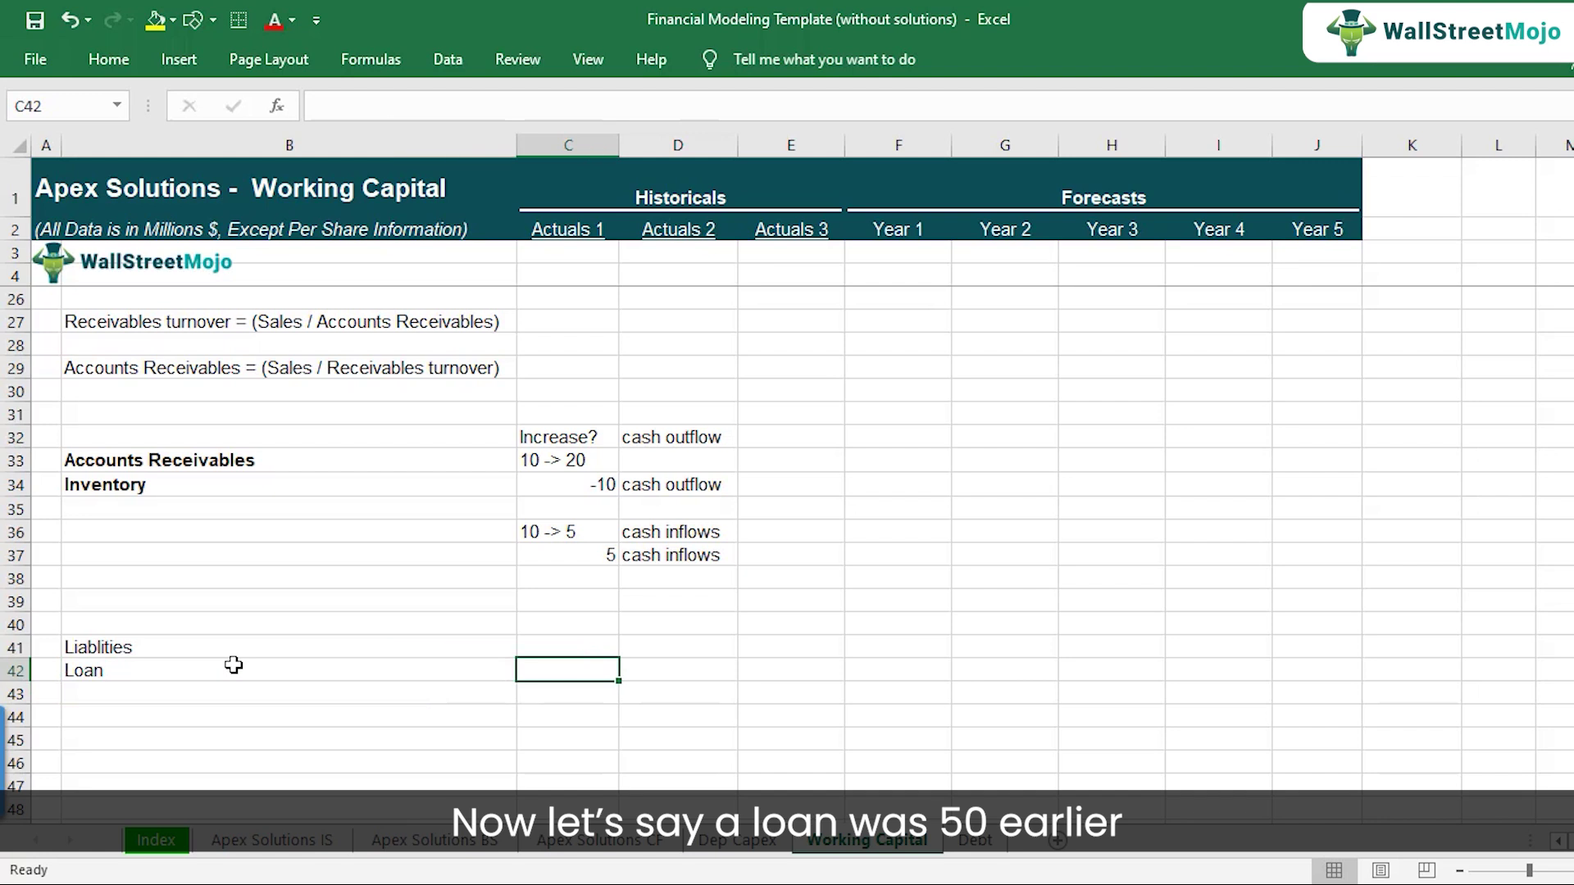
pyautogui.write('50')
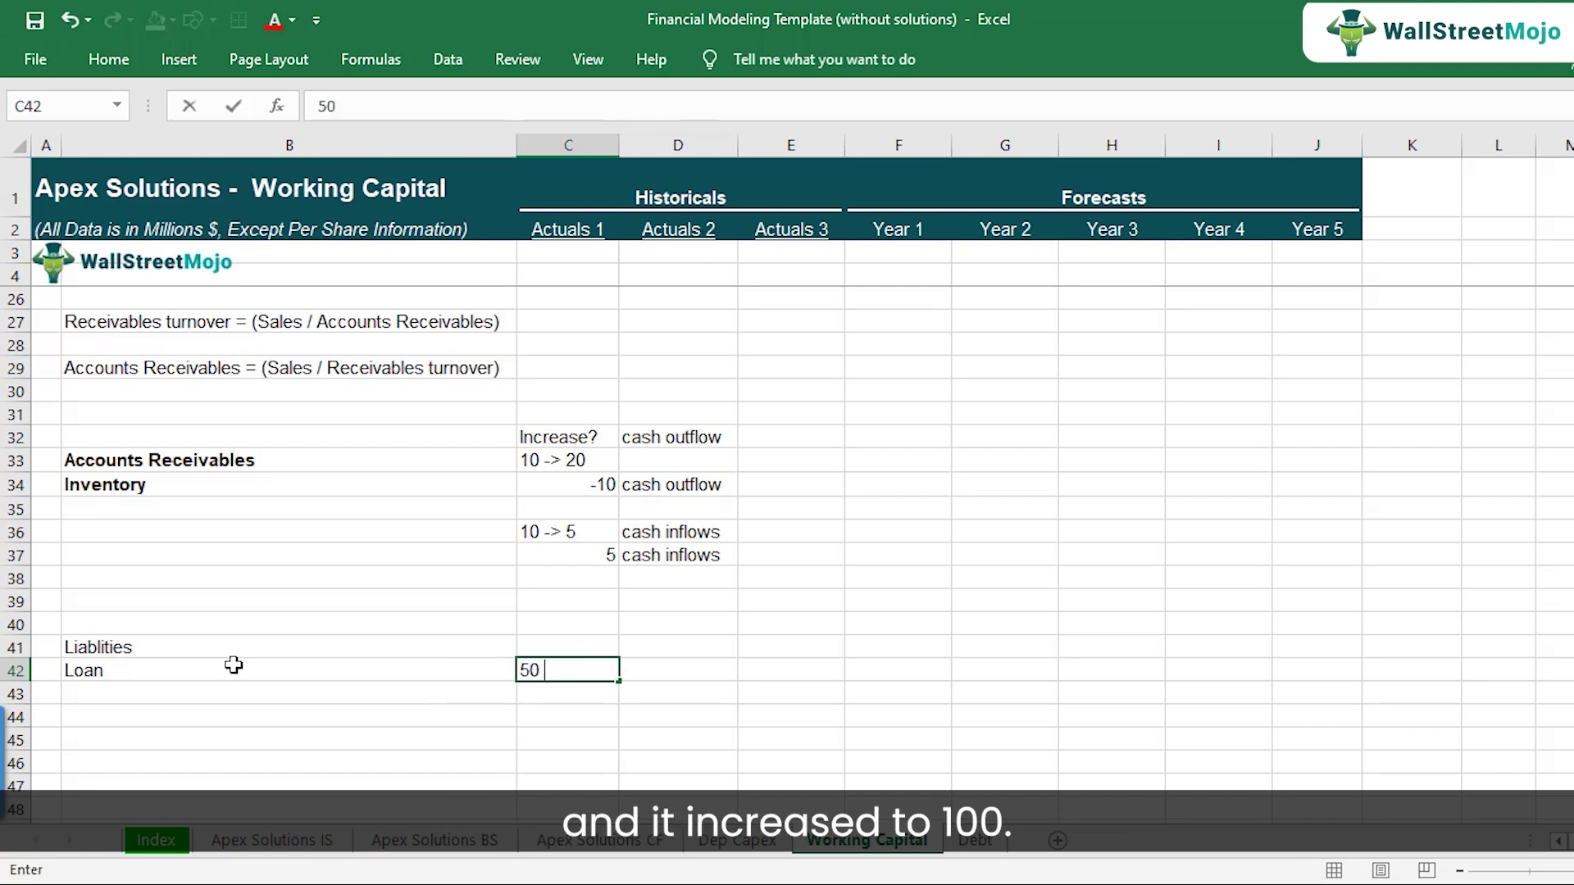
pyautogui.write(' -> 100')
pyautogui.press('Return')
pyautogui.press('Up')
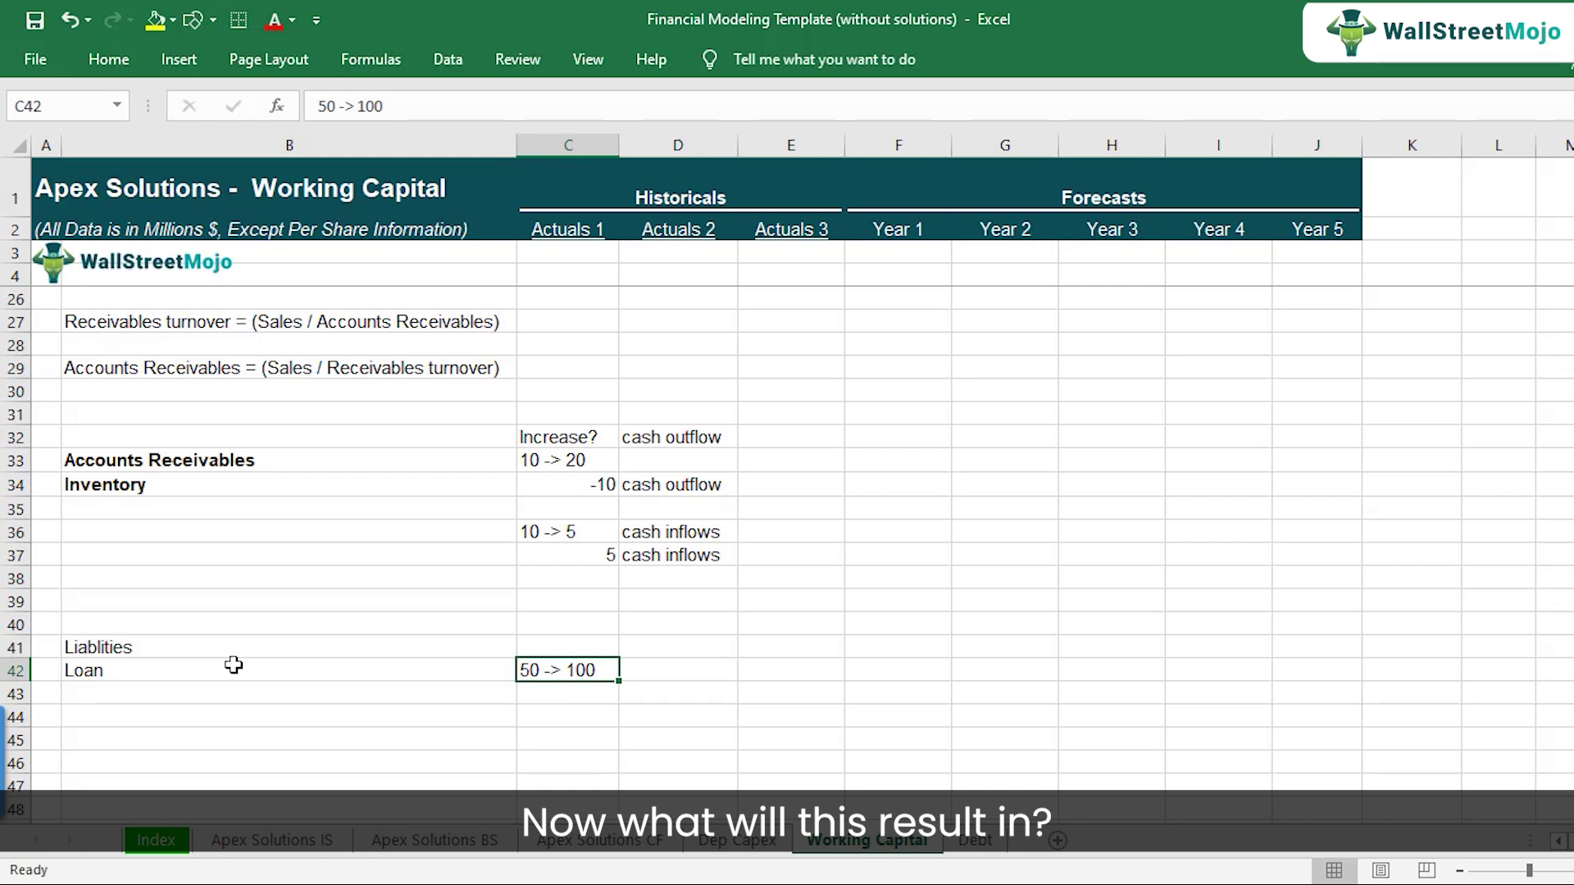
# Step: Calculate the loan increase in C43 with =100-50 and label it "cash inflow" in D43
pyautogui.press('Right')
pyautogui.write('cash inflow')
pyautogui.hotkey('ctrl', 'x')
pyautogui.press('Down')
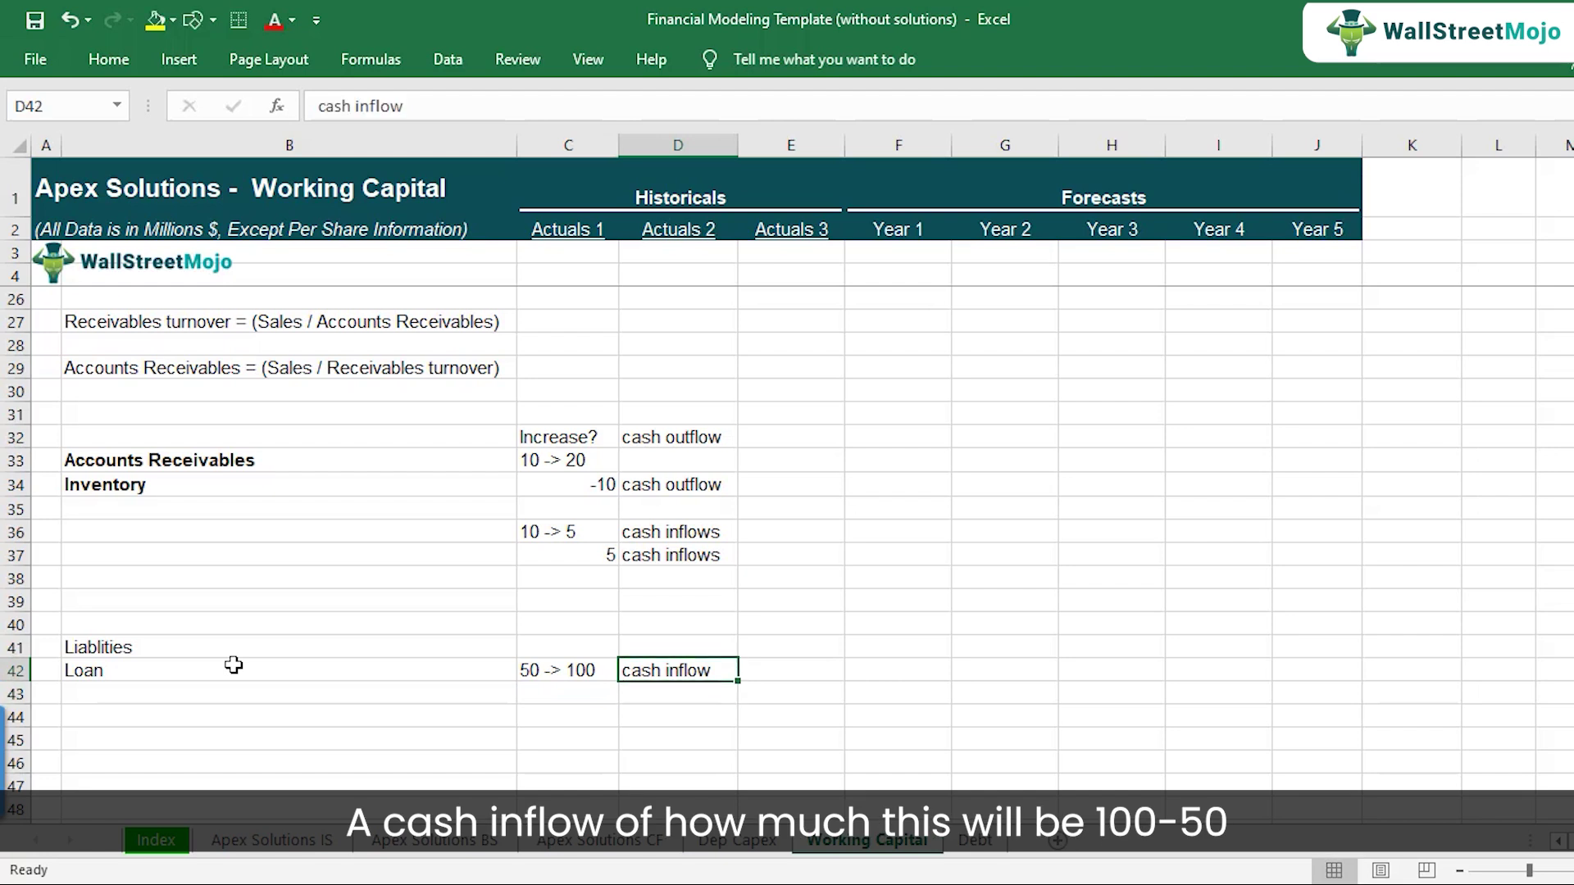
pyautogui.hotkey('ctrl', 'v')
pyautogui.press('Left')
pyautogui.write('=100-50')
pyautogui.press('Return')
# Step: Review the loan increase example in C42 and the formula that calculates its cash inflow in C43
pyautogui.press('Up')
pyautogui.press('Up')
pyautogui.press('F2')
pyautogui.press('Left')
pyautogui.press('Left')
pyautogui.press('Left')
pyautogui.press('Left')
pyautogui.press('Left')
pyautogui.press('Left')
pyautogui.hotkey('shift', 'Left')
pyautogui.hotkey('shift', 'Left')
pyautogui.press('Right')
pyautogui.press('Right')
pyautogui.press('Right')
pyautogui.press('Right')
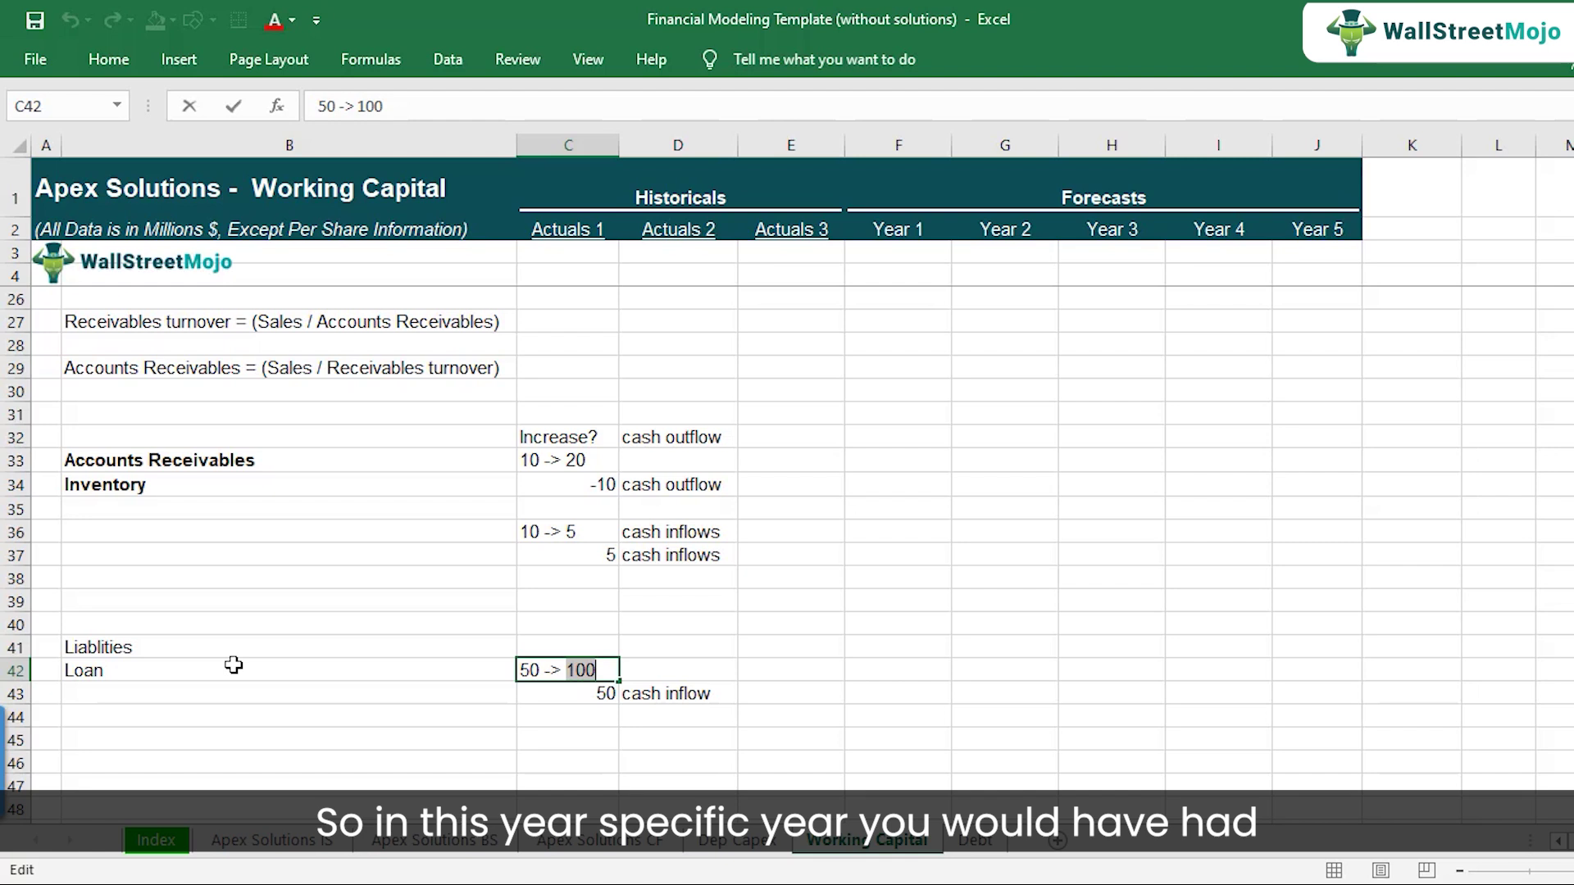
pyautogui.press('Return')
pyautogui.press('F2')
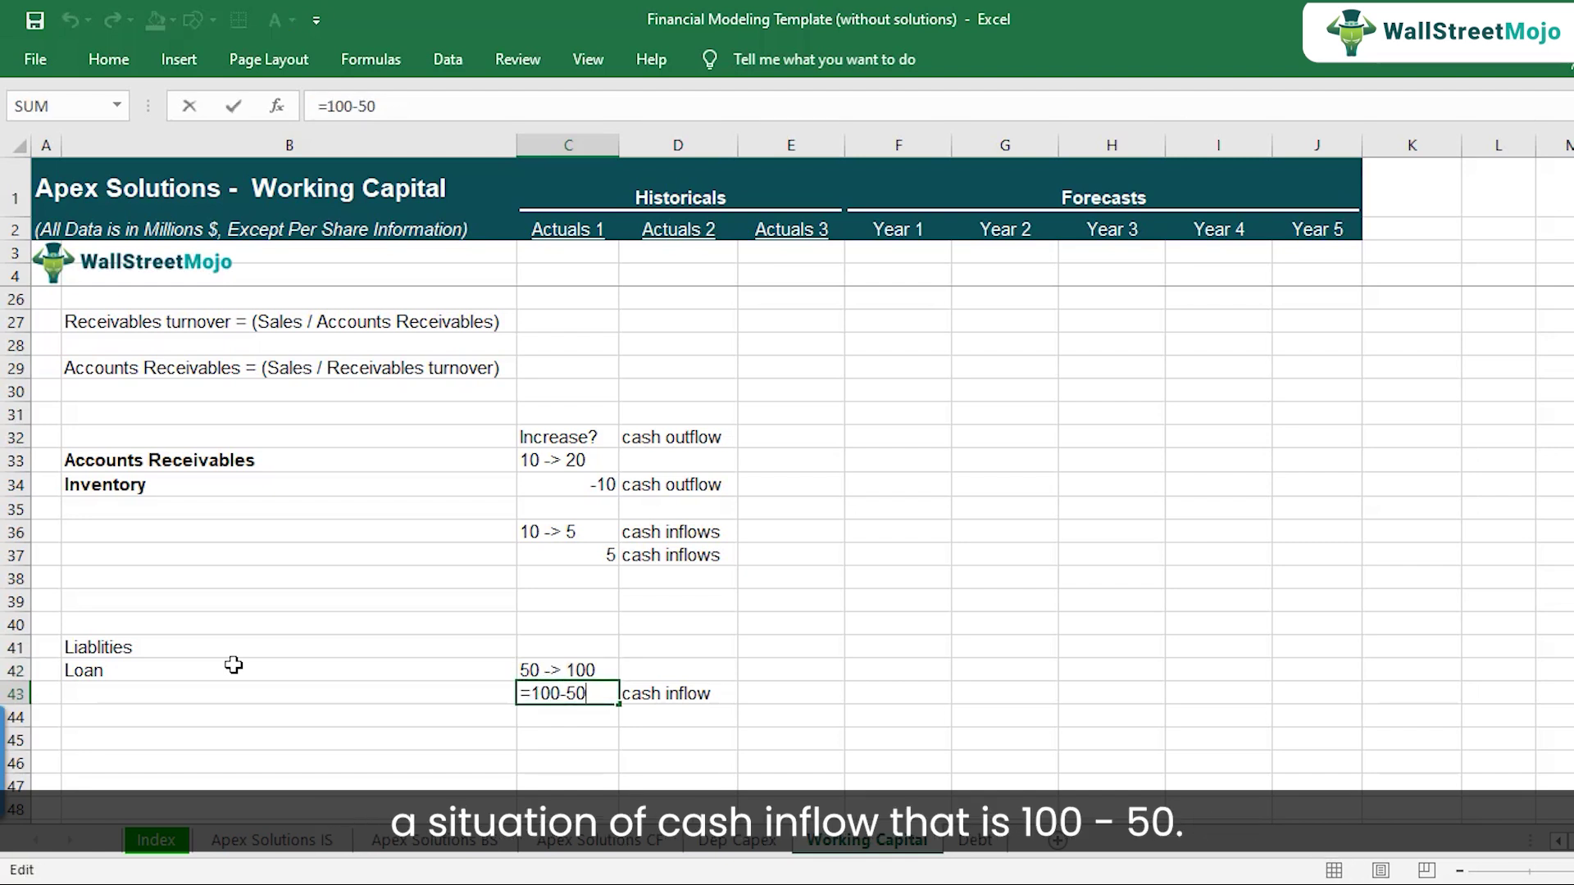
pyautogui.hotkey('ctrl', 'Return')
pyautogui.press('Up')
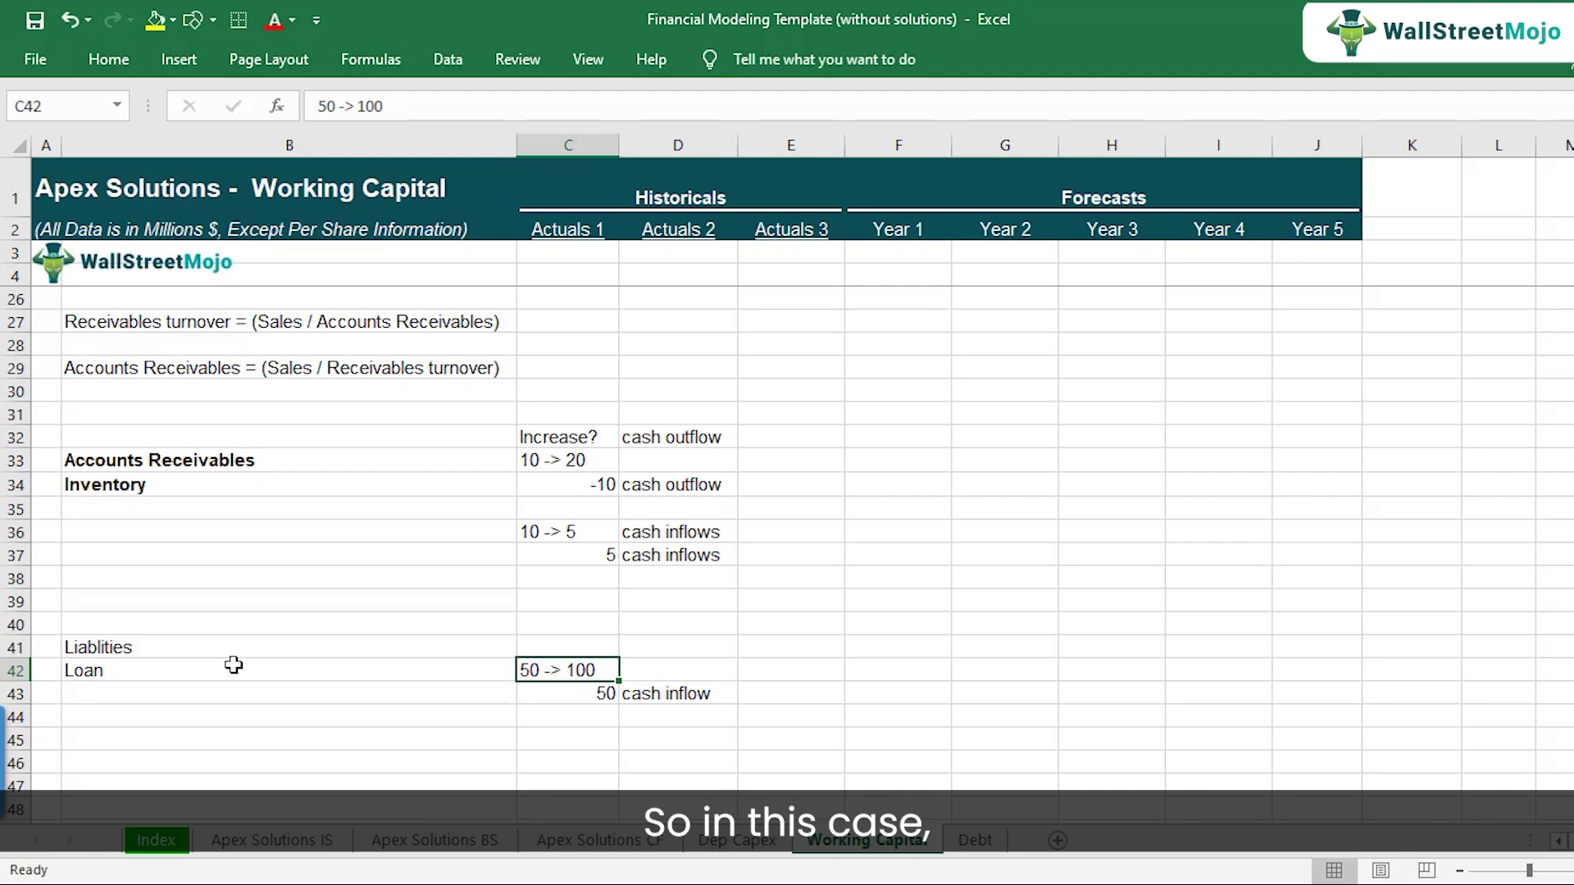
# Step: Compare the Accounts Payable balances for Actuals 3 and Year 1 on the Working Capital sheet
pyautogui.scroll(7, 232, 661)
pyautogui.click(118, 394)
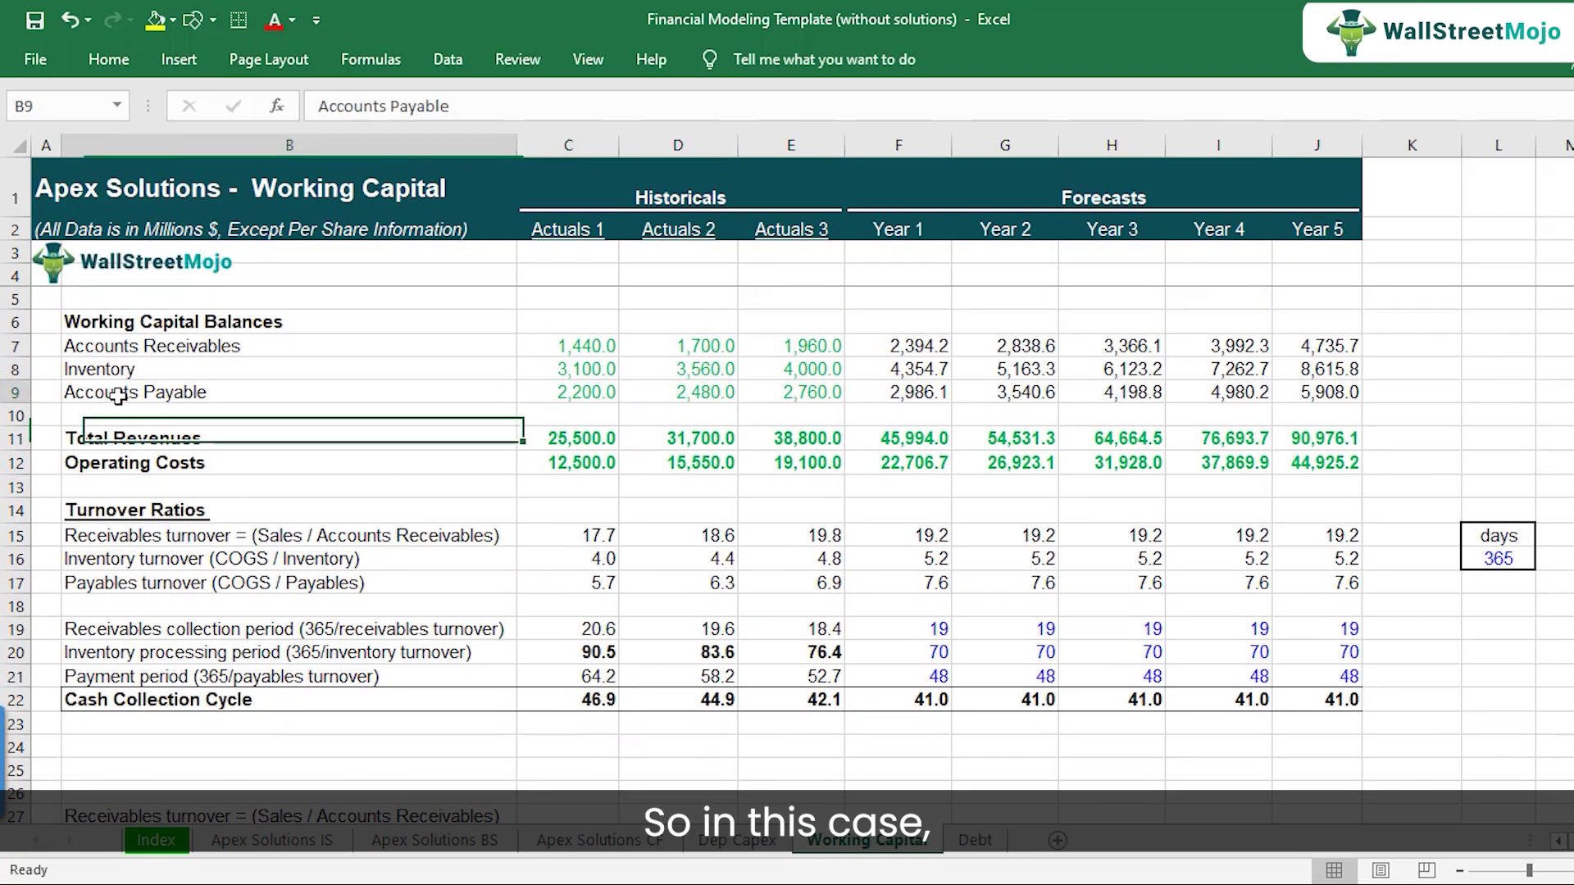
pyautogui.click(14, 392)
pyautogui.click(197, 393)
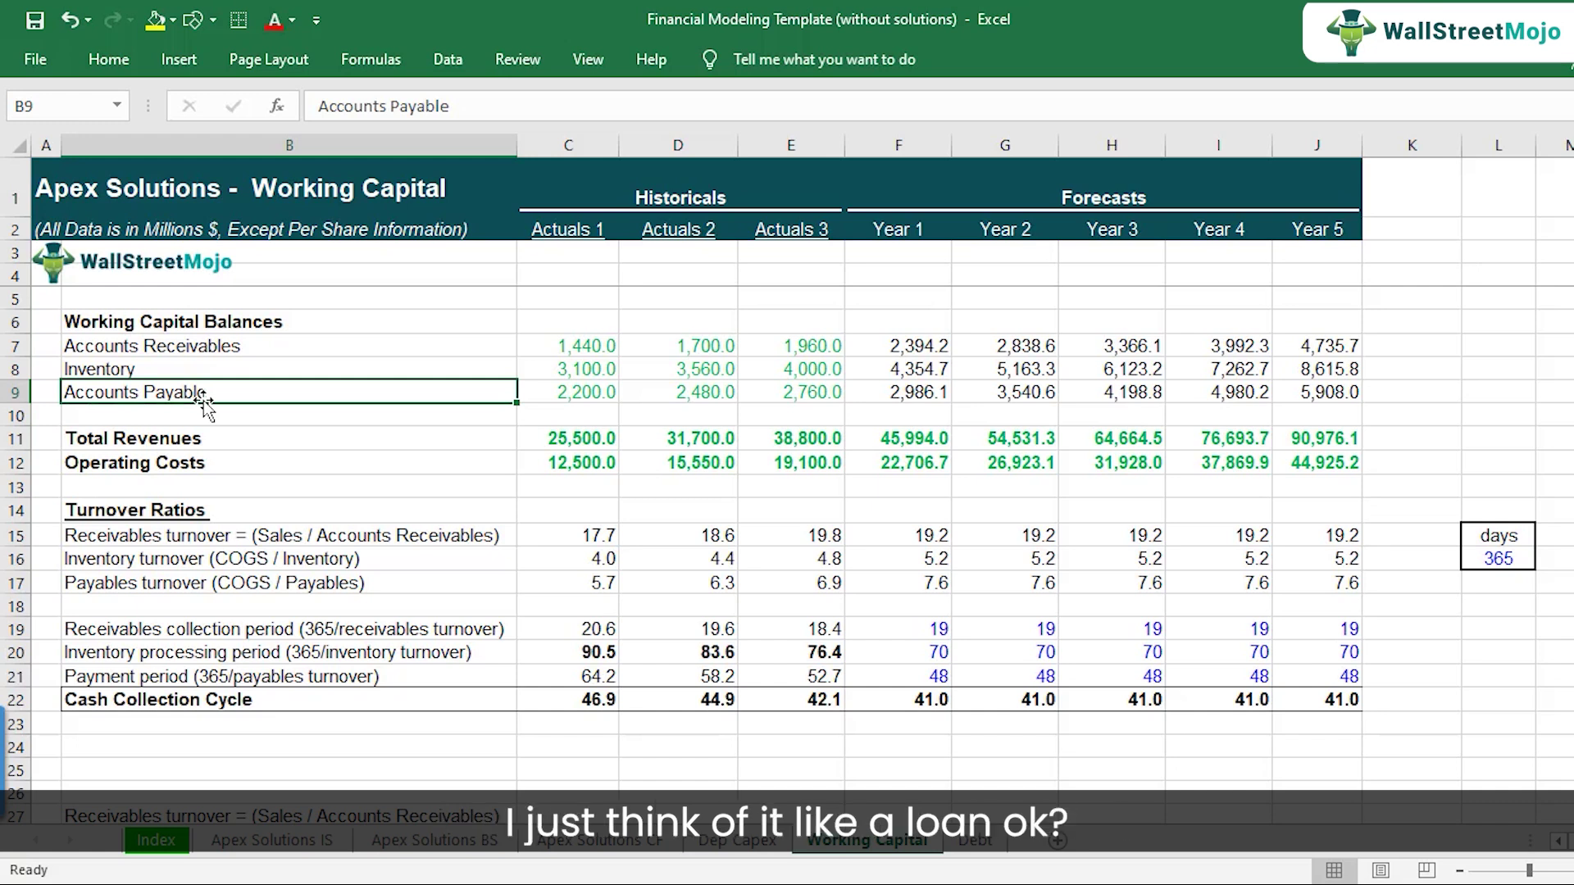
pyautogui.click(799, 394)
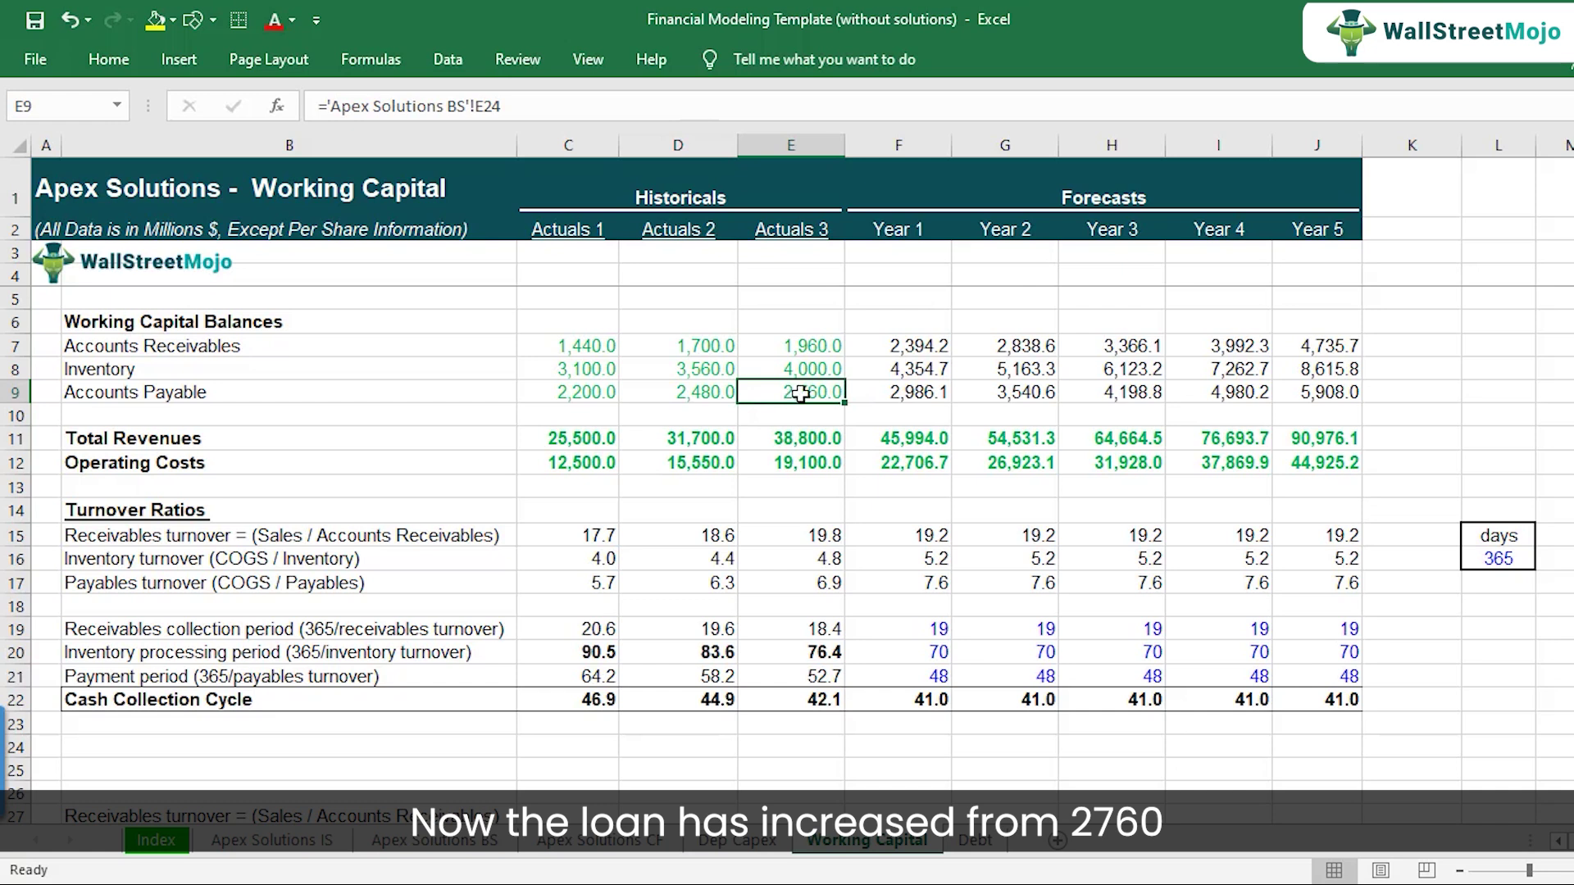
pyautogui.click(890, 393)
pyautogui.click(824, 394)
pyautogui.click(890, 394)
pyautogui.press('Left')
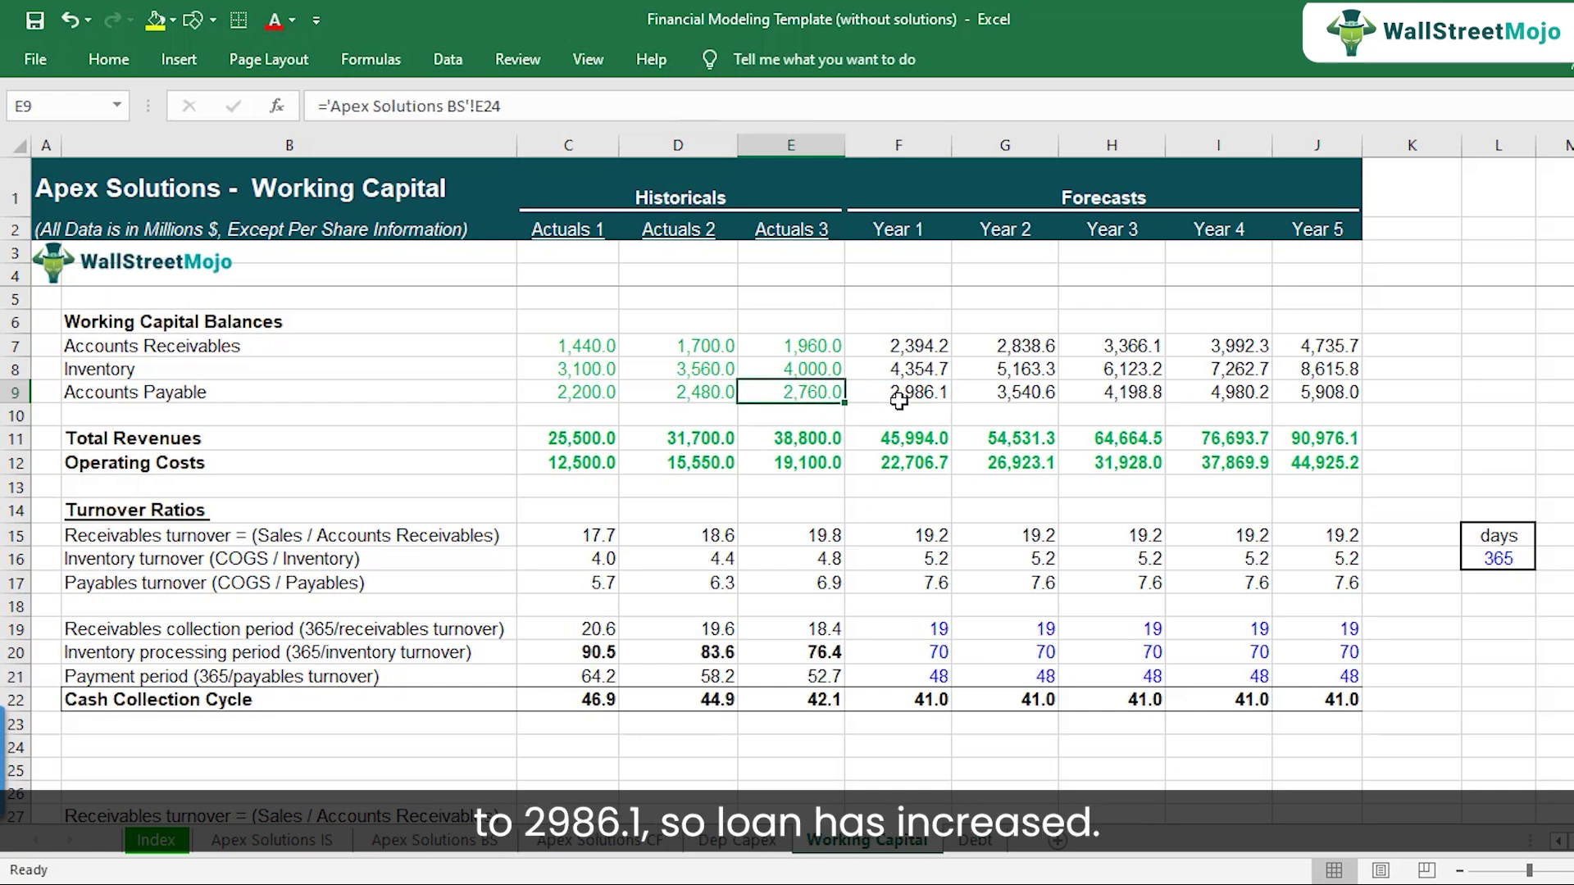
pyautogui.click(899, 396)
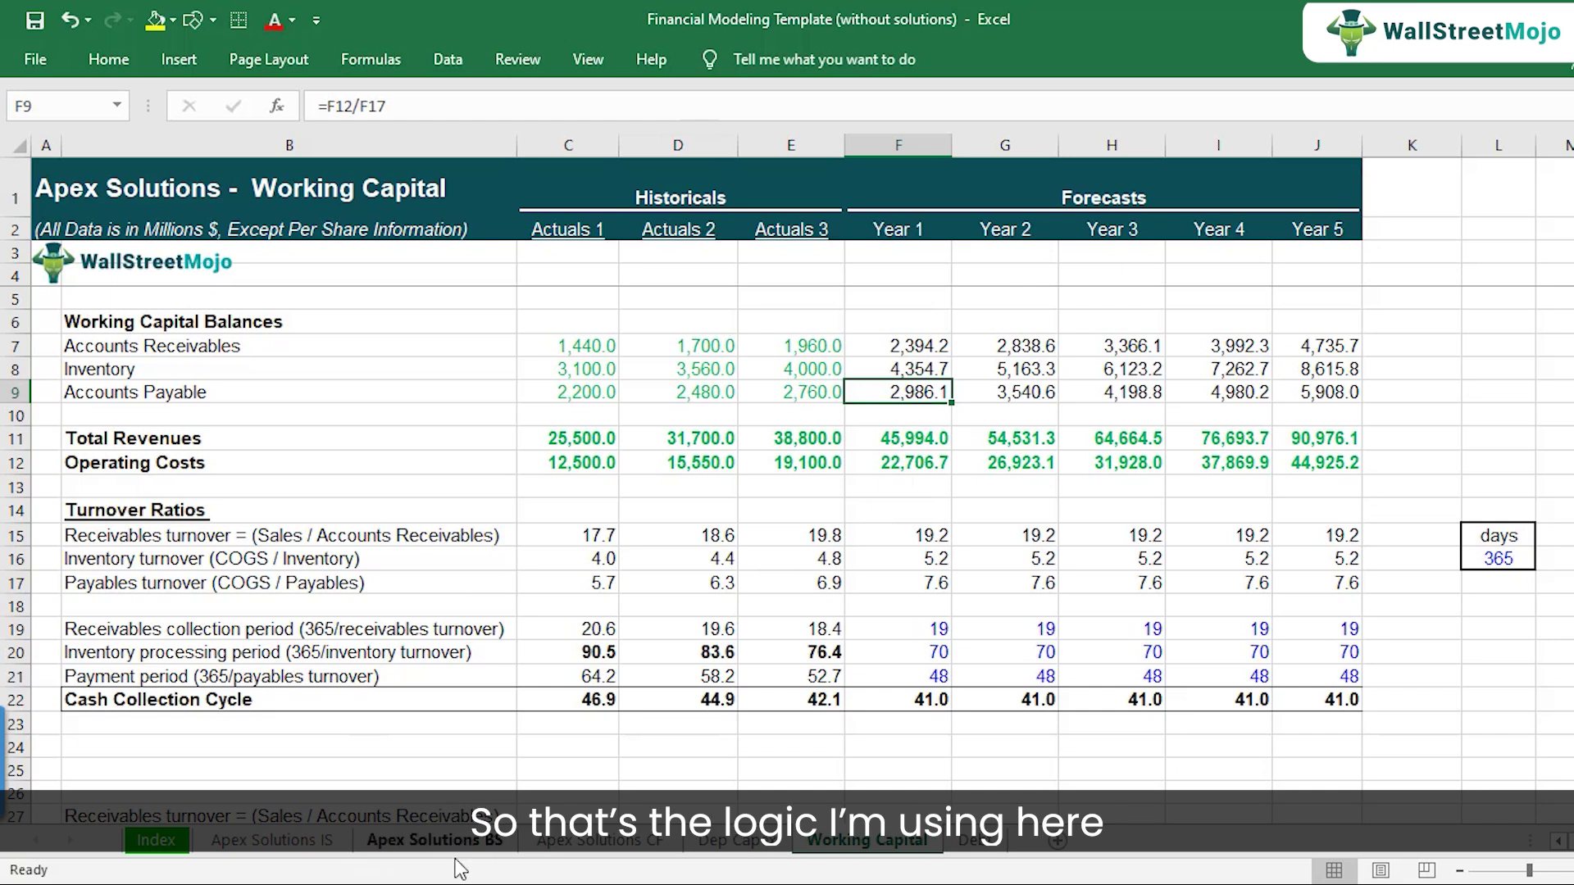
# Step: On the Apex Solutions CF sheet, calculate Year 1 Change in Accounts Payable in F13 with ='Working Capital'!F9-'Working Capital'!E9
pyautogui.click(604, 844)
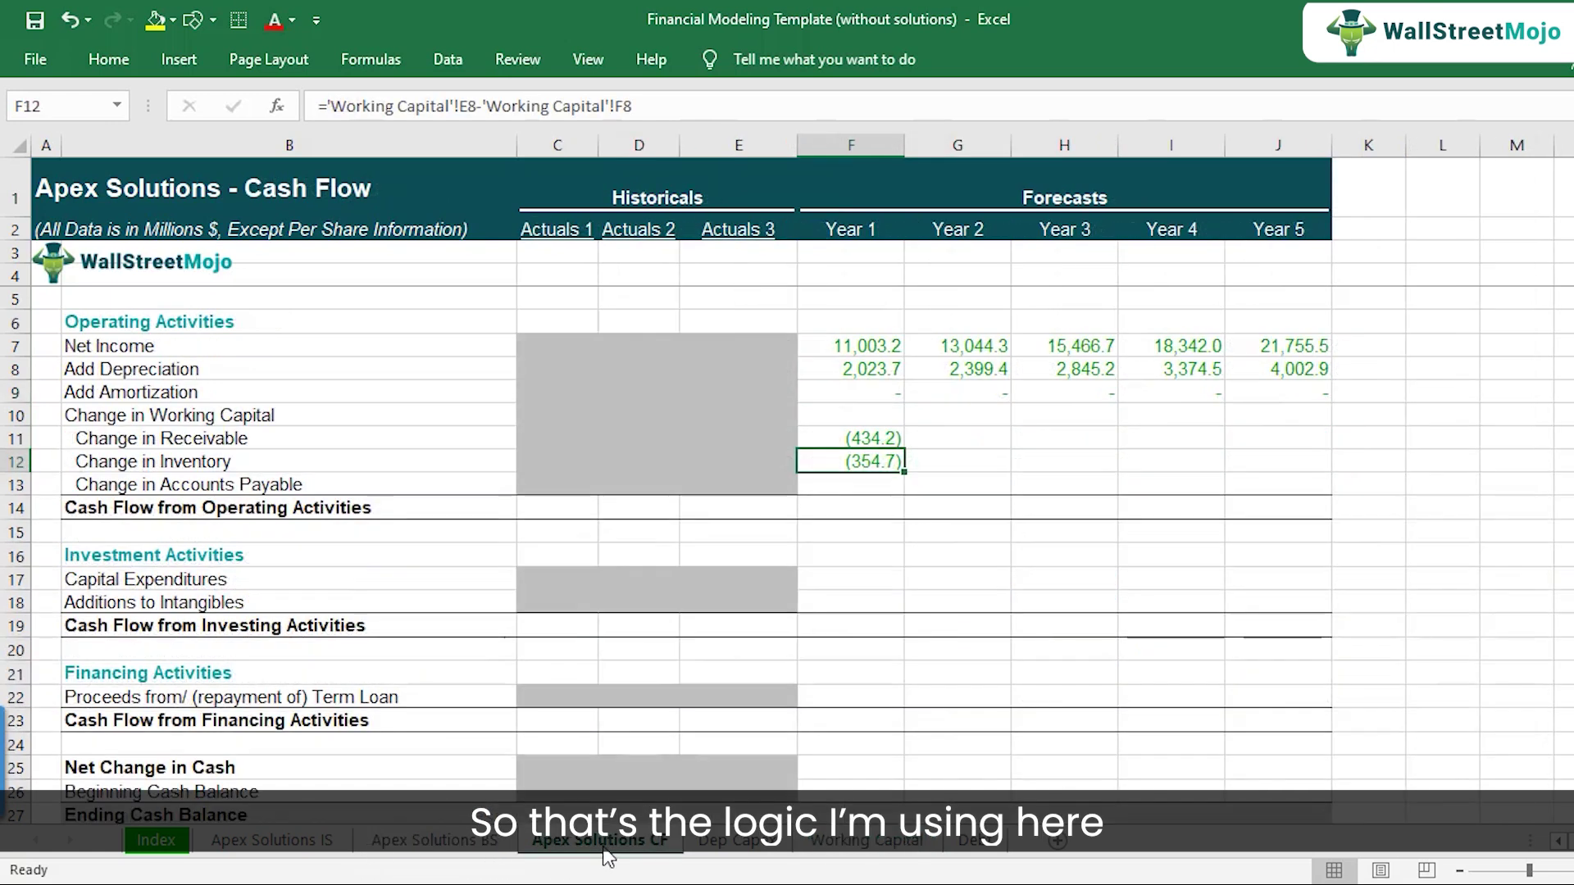
pyautogui.click(862, 485)
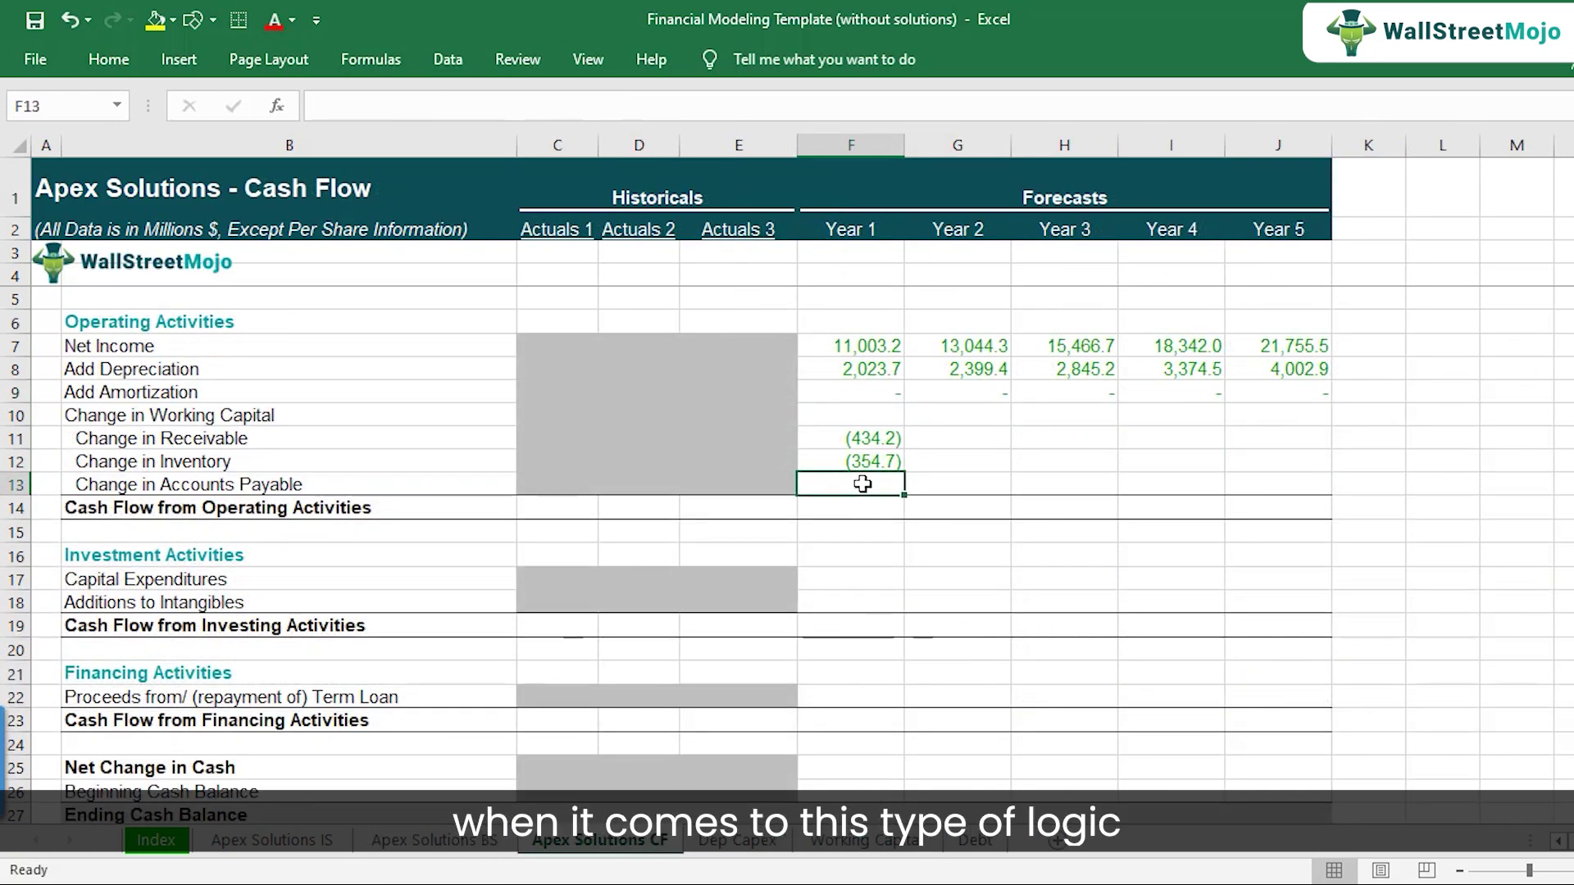
pyautogui.write('=')
pyautogui.click(862, 844)
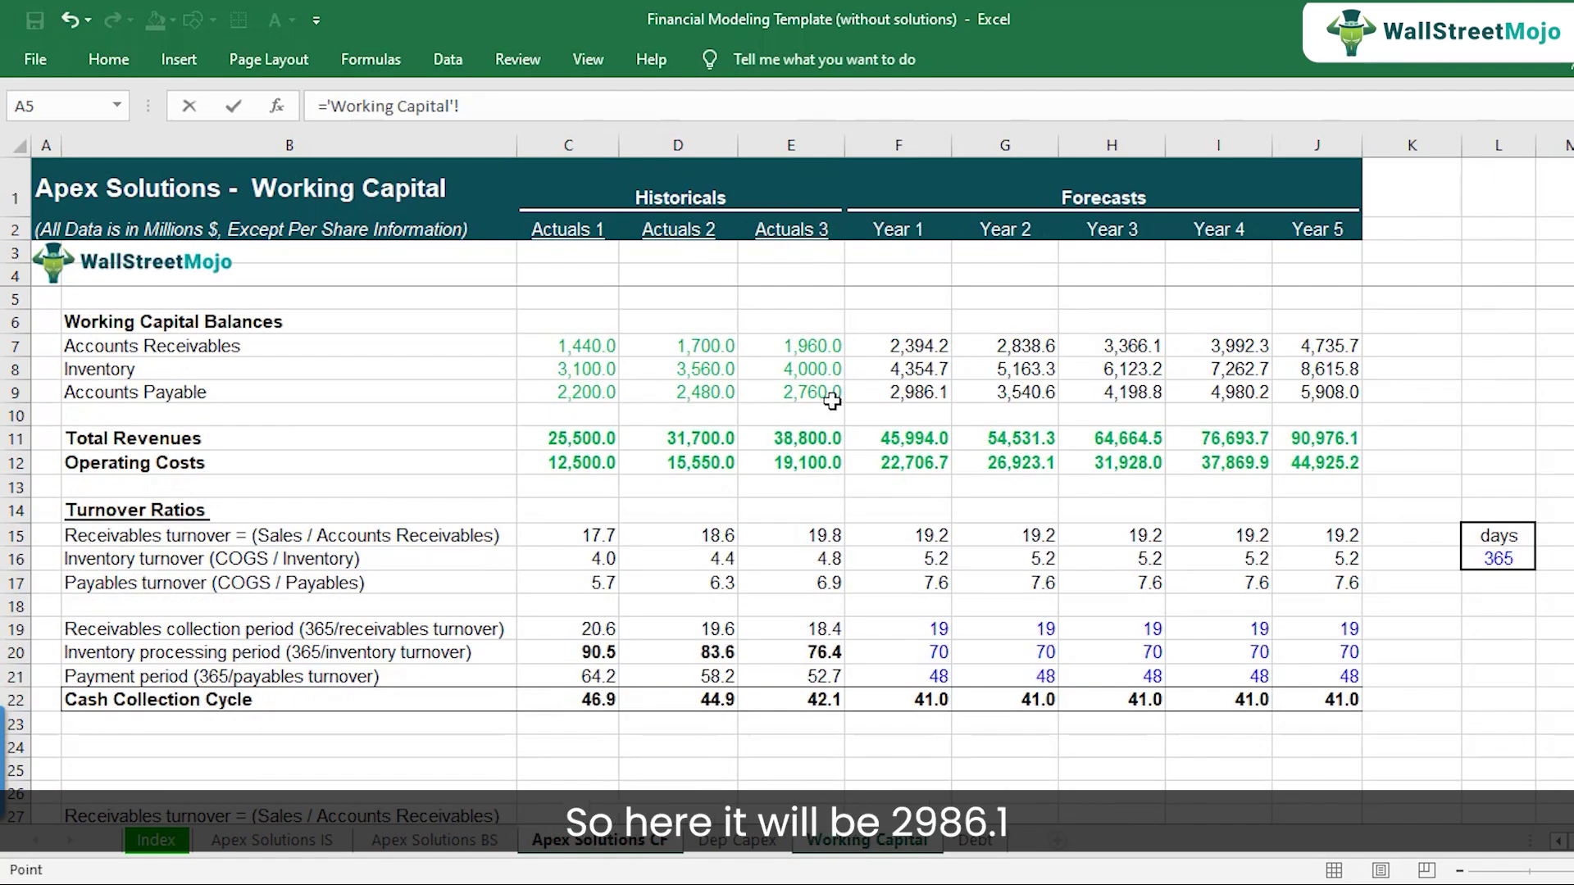
pyautogui.click(898, 392)
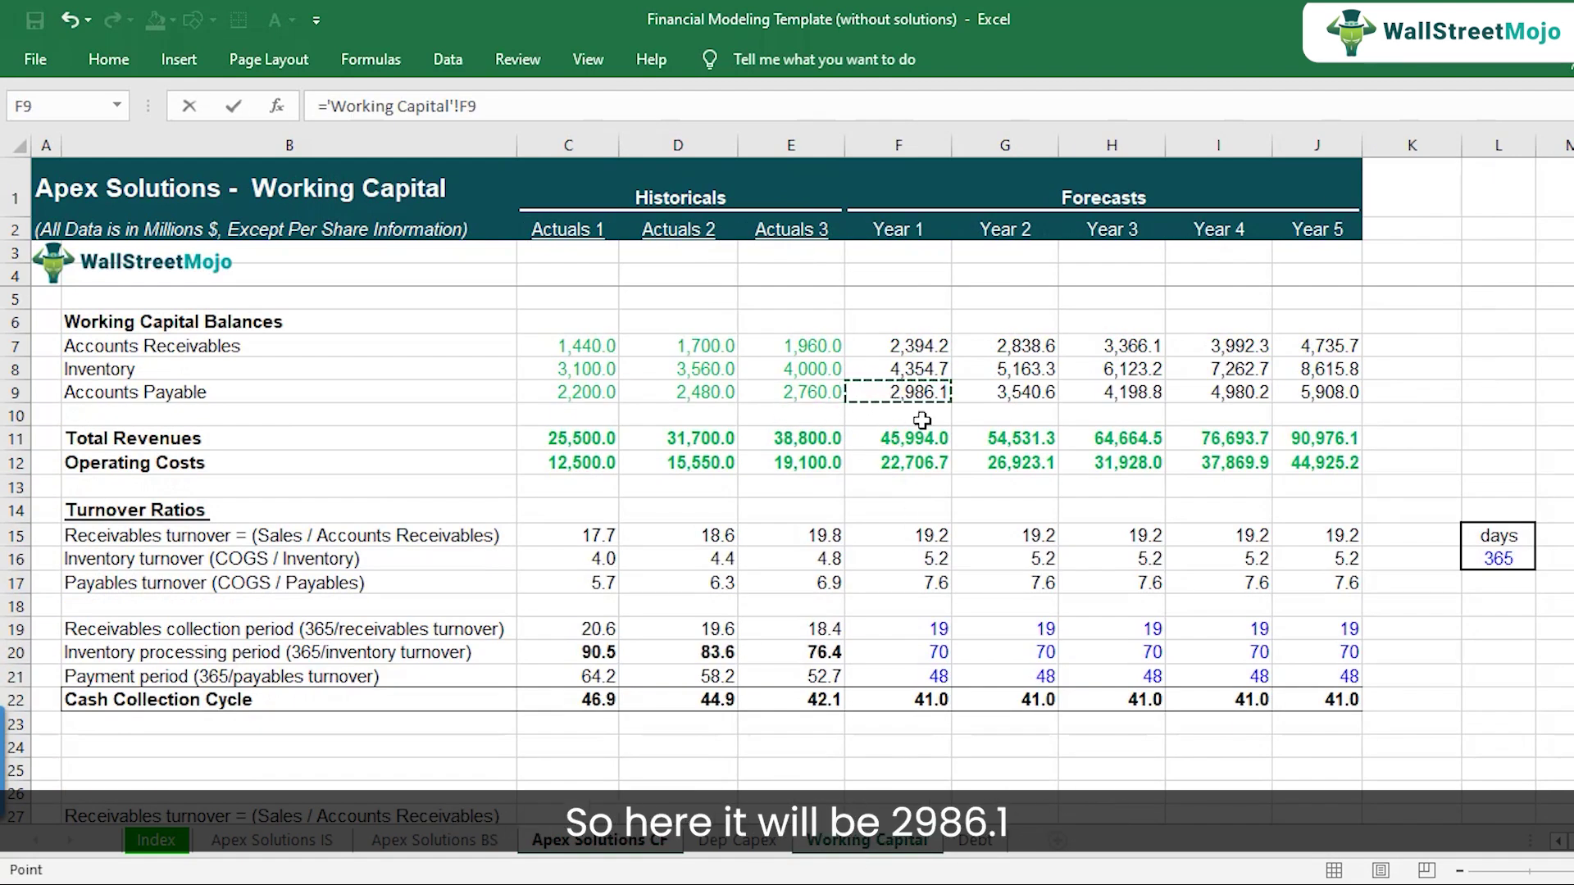
pyautogui.write('-')
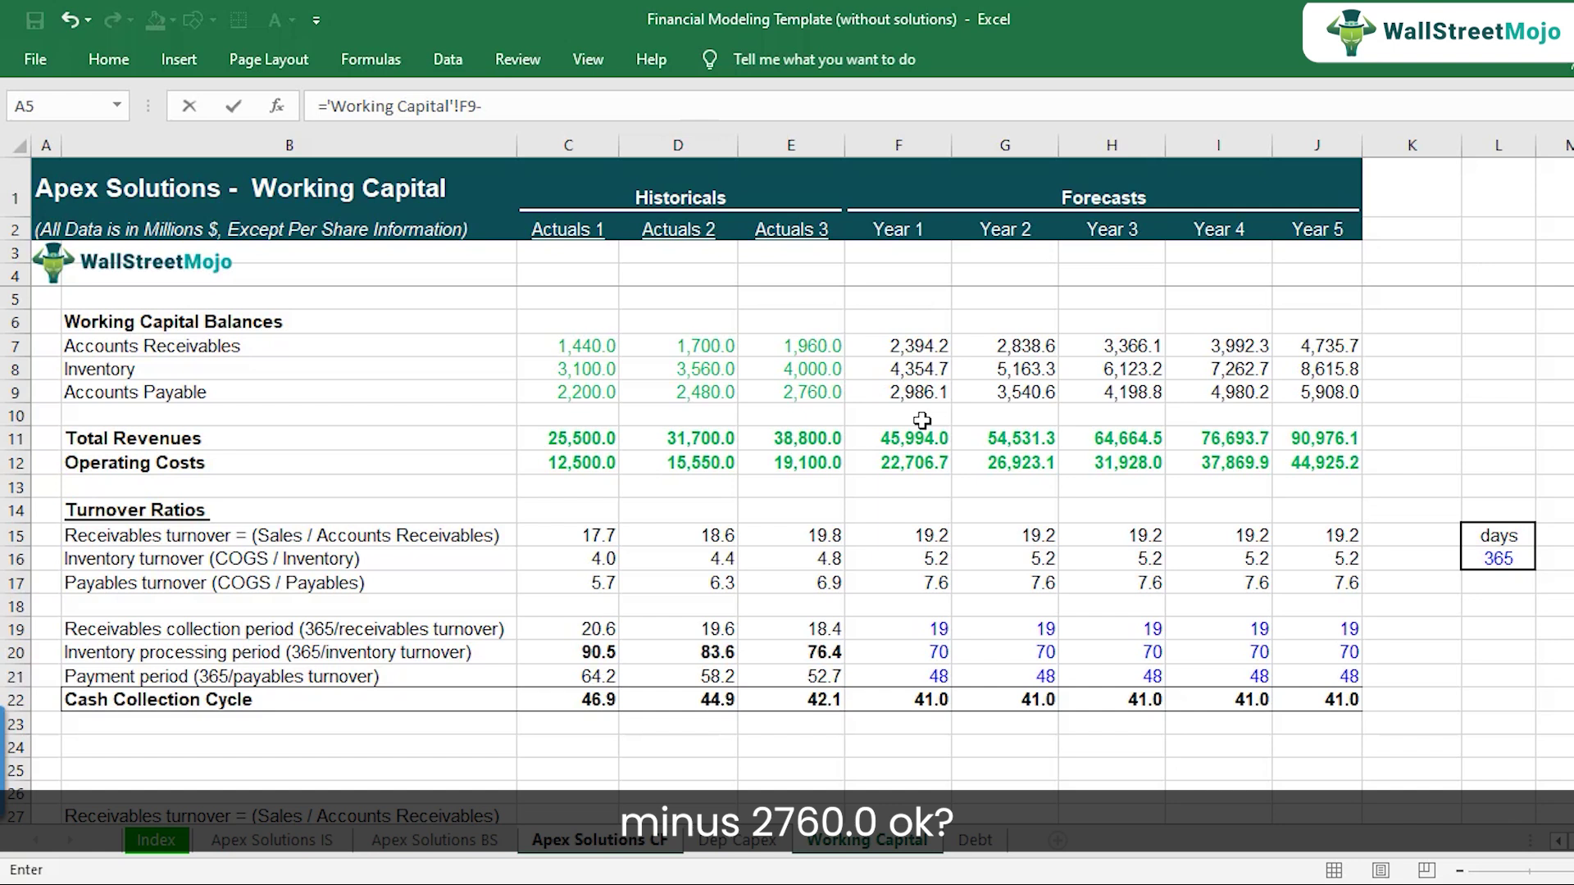
pyautogui.click(796, 396)
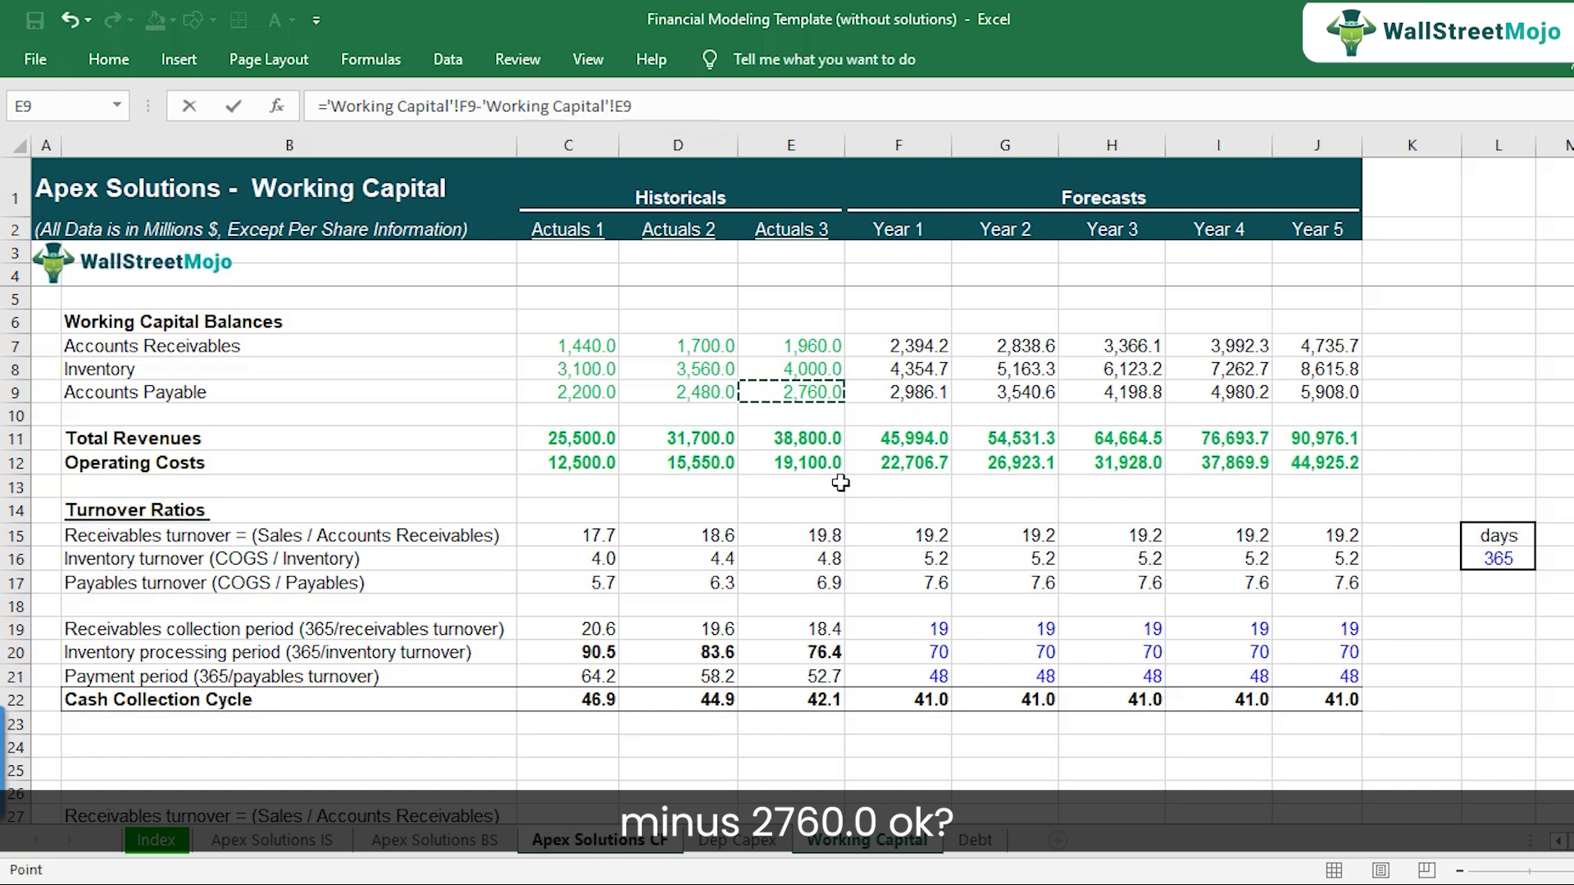
pyautogui.press('Return')
pyautogui.doubleClick(840, 483)
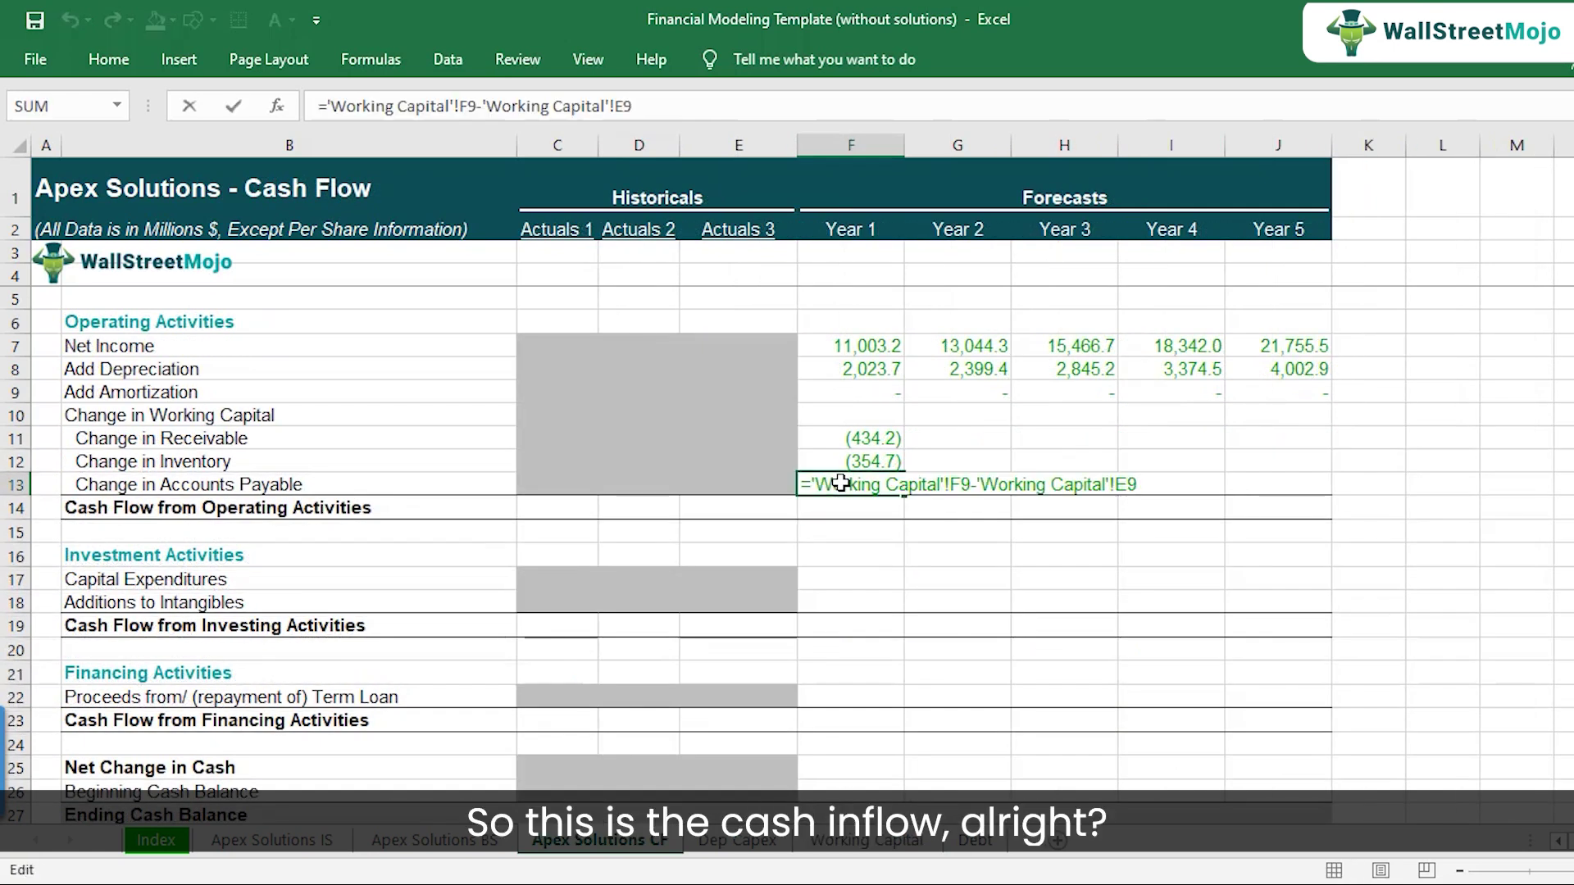
pyautogui.press('Return')
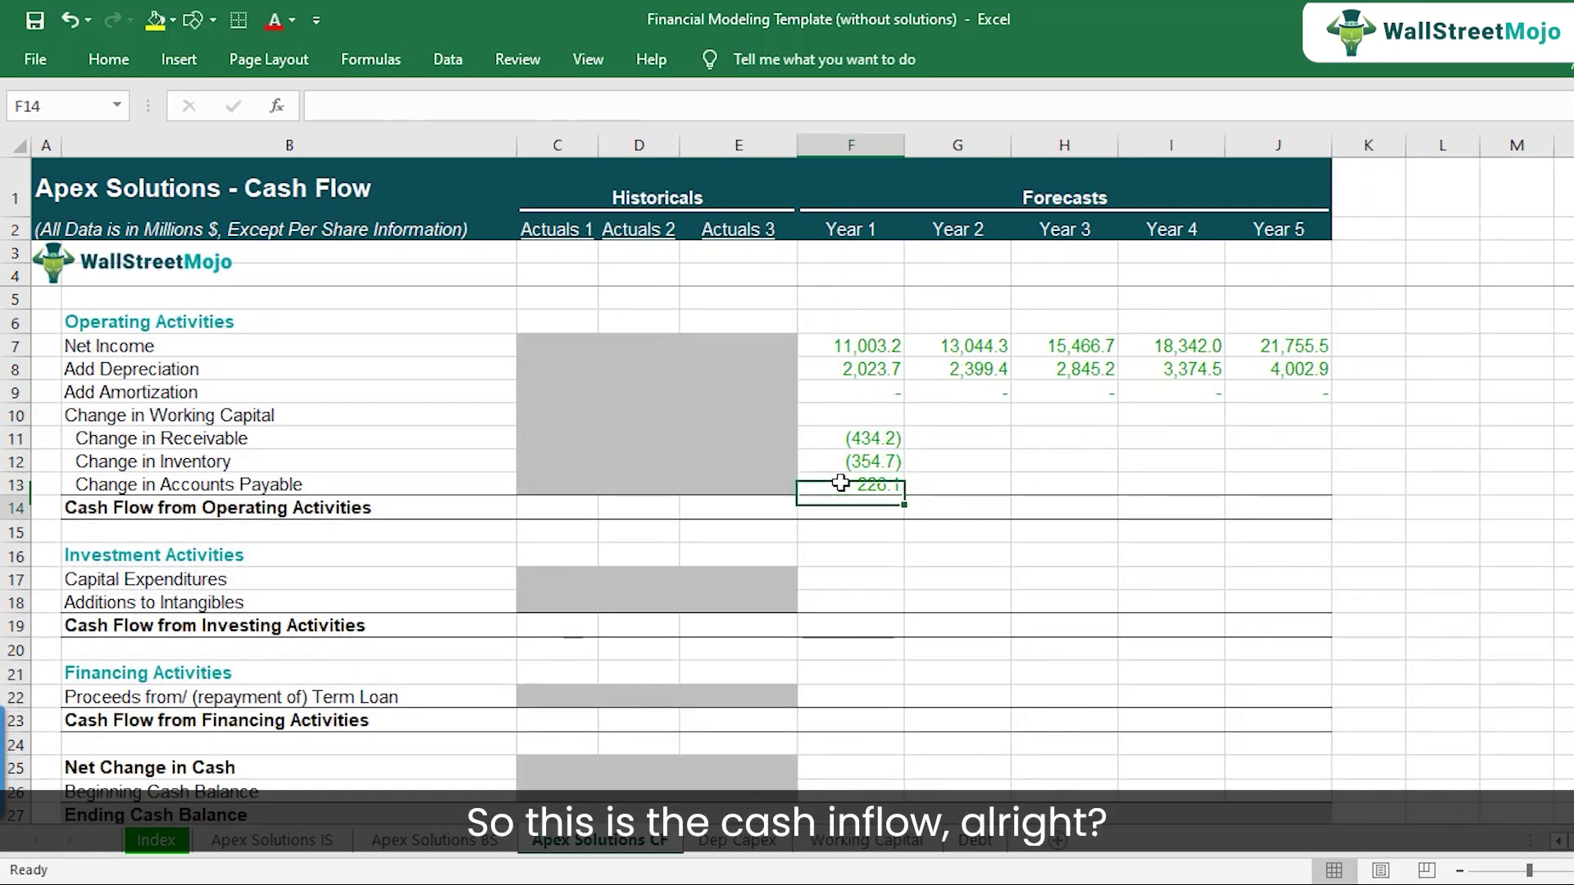
# Step: Total Year 1 Cash Flow from Operating Activities in F14 with =SUM(F7:F13)
pyautogui.click(204, 505)
pyautogui.click(850, 506)
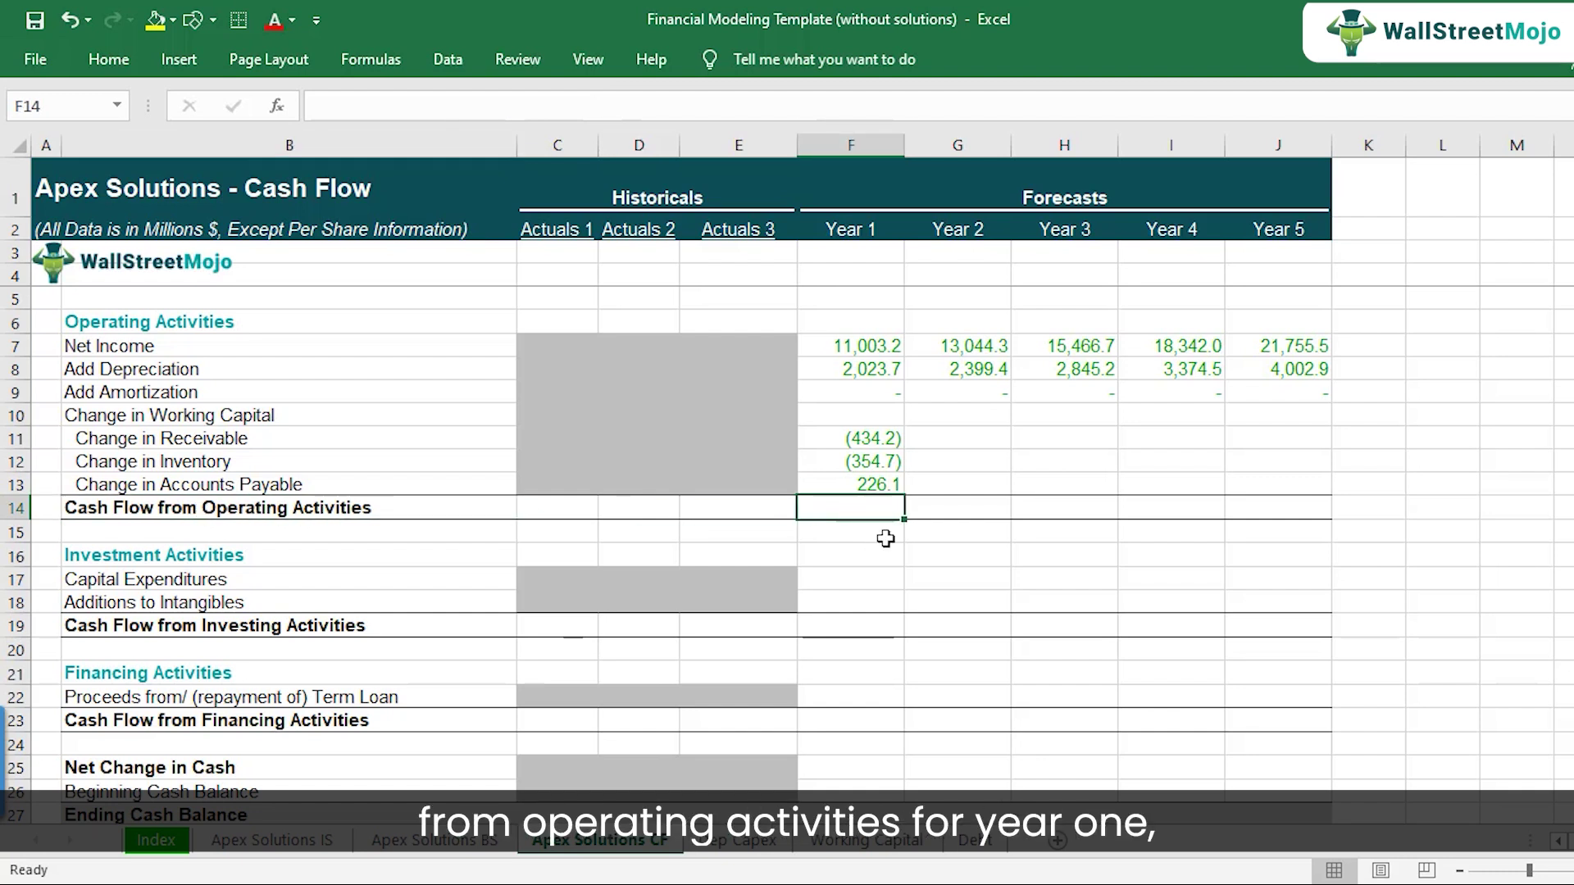
pyautogui.write('=s')
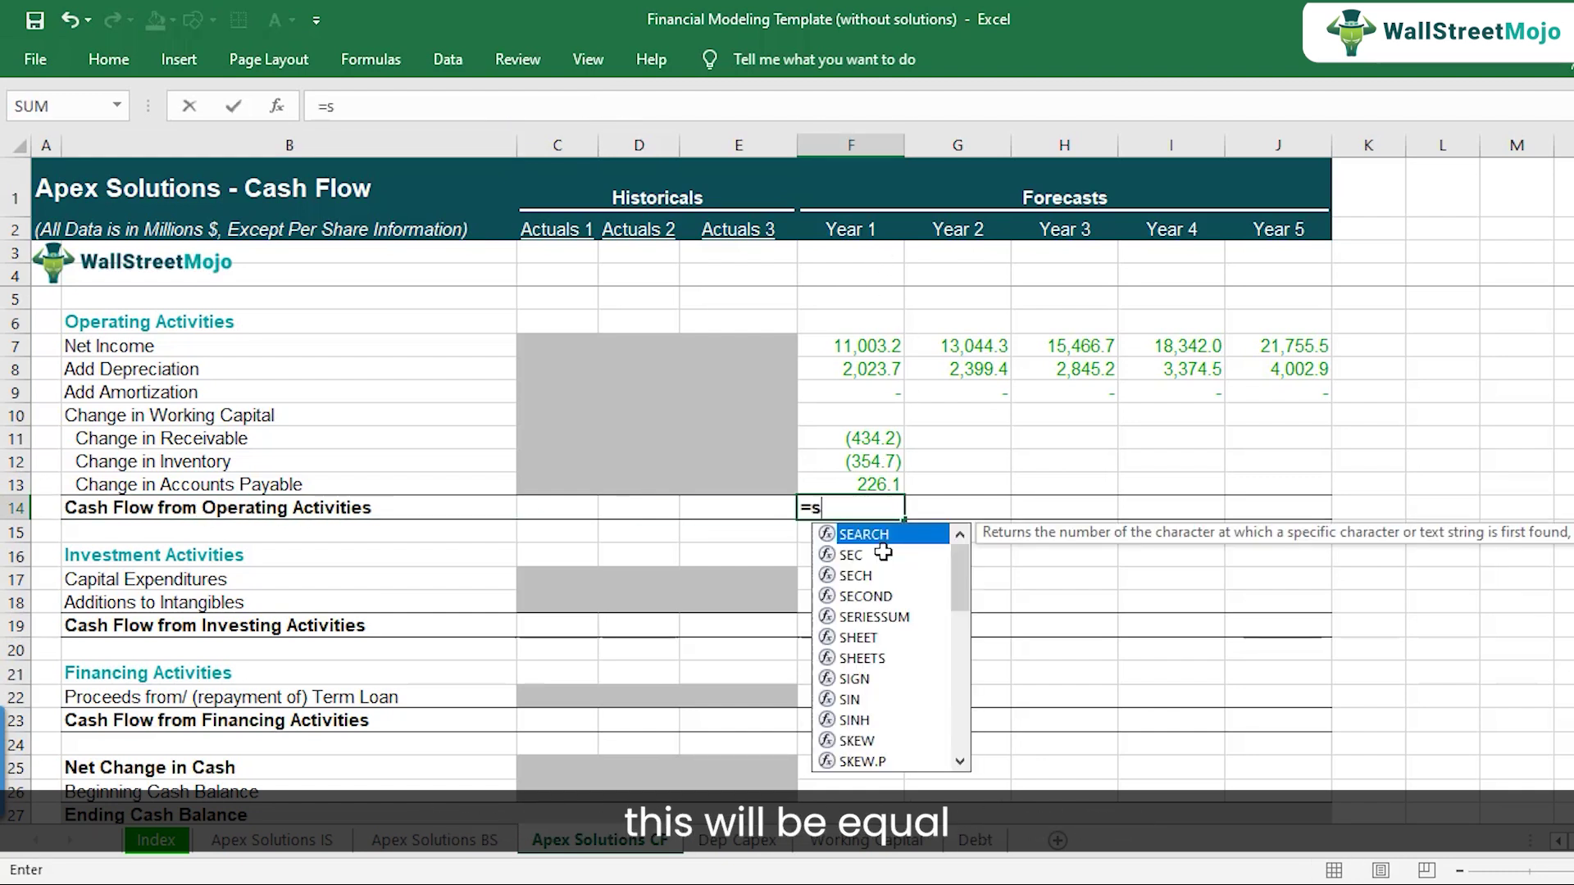
pyautogui.write('um(')
pyautogui.press('Up')
pyautogui.hotkey('shift', 'Up')
pyautogui.hotkey('shift', 'Up')
pyautogui.hotkey('shift', 'Up')
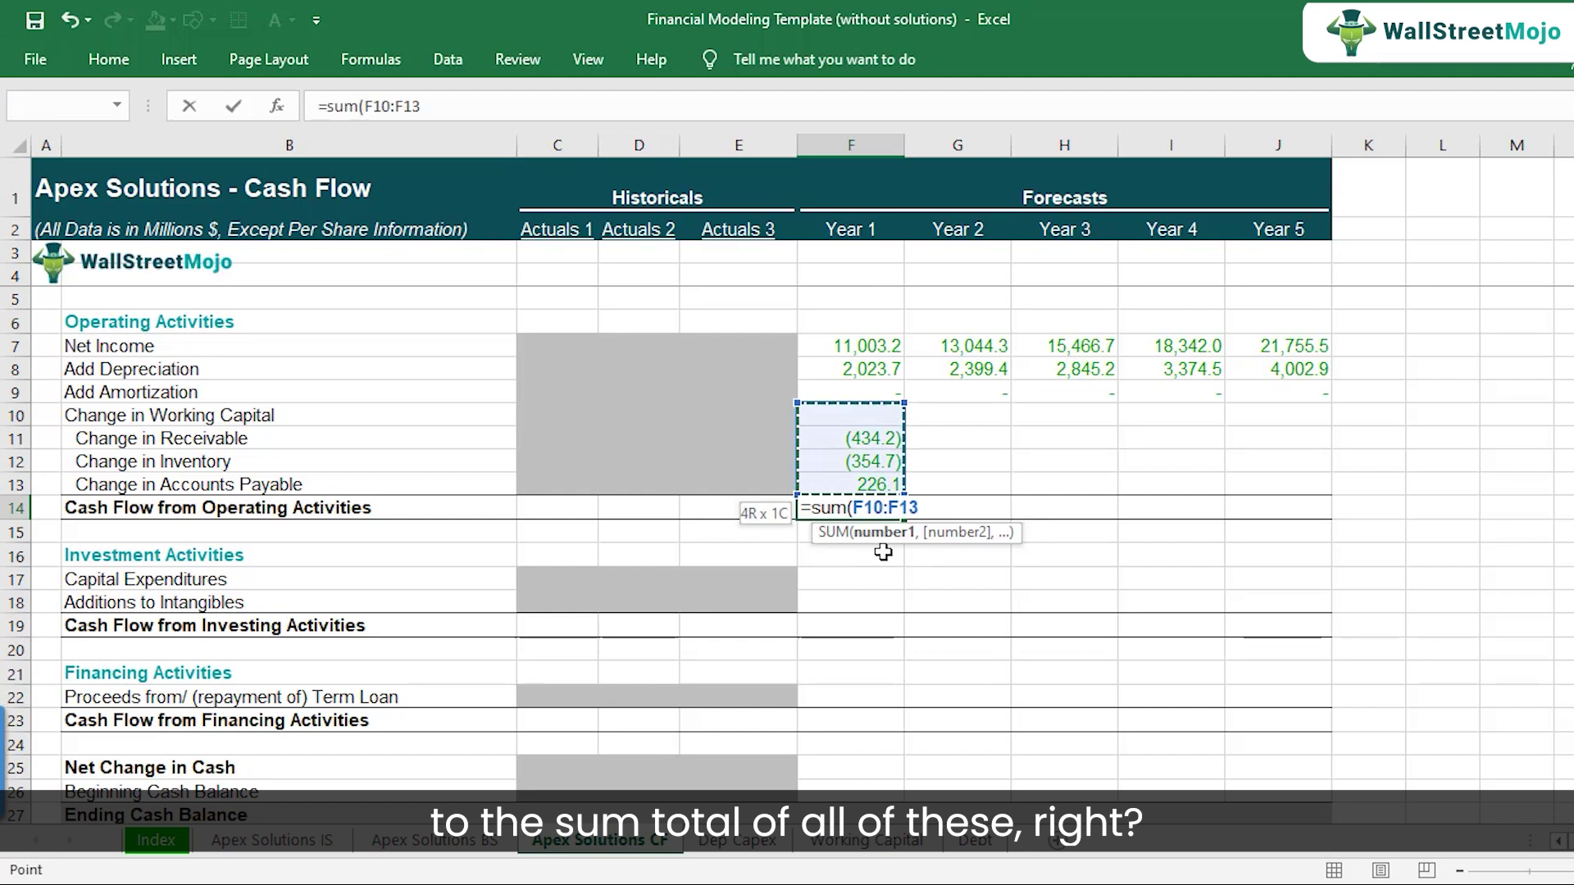
pyautogui.hotkey('shift', 'Up')
pyautogui.hotkey('shift', 'Up')
pyautogui.hotkey('shift', 'Up')
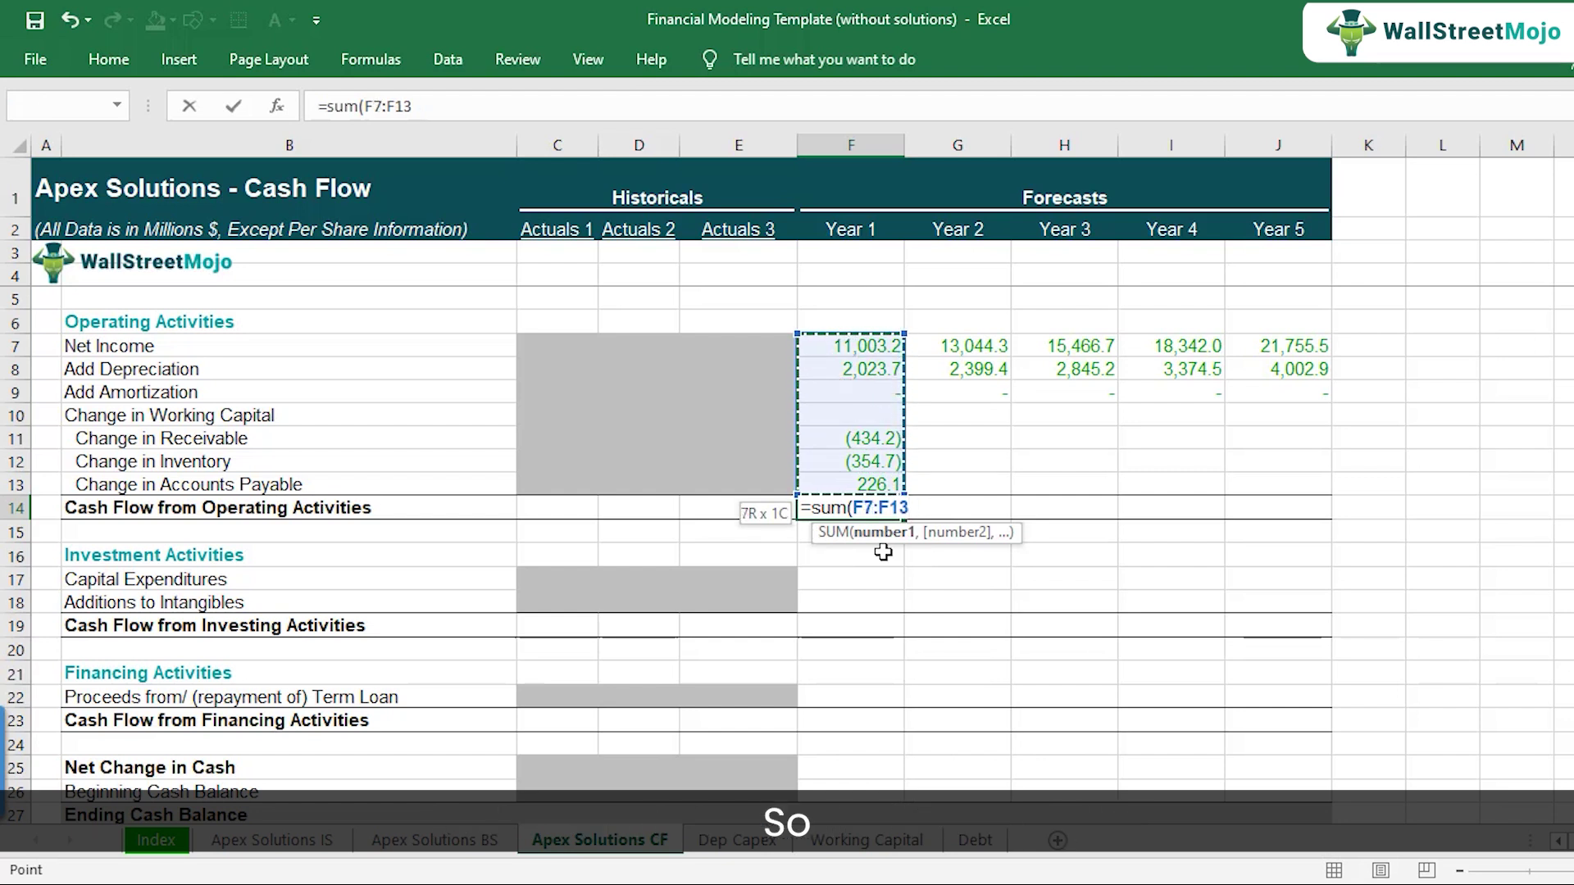
pyautogui.write(')')
pyautogui.hotkey('ctrl', 'Return')
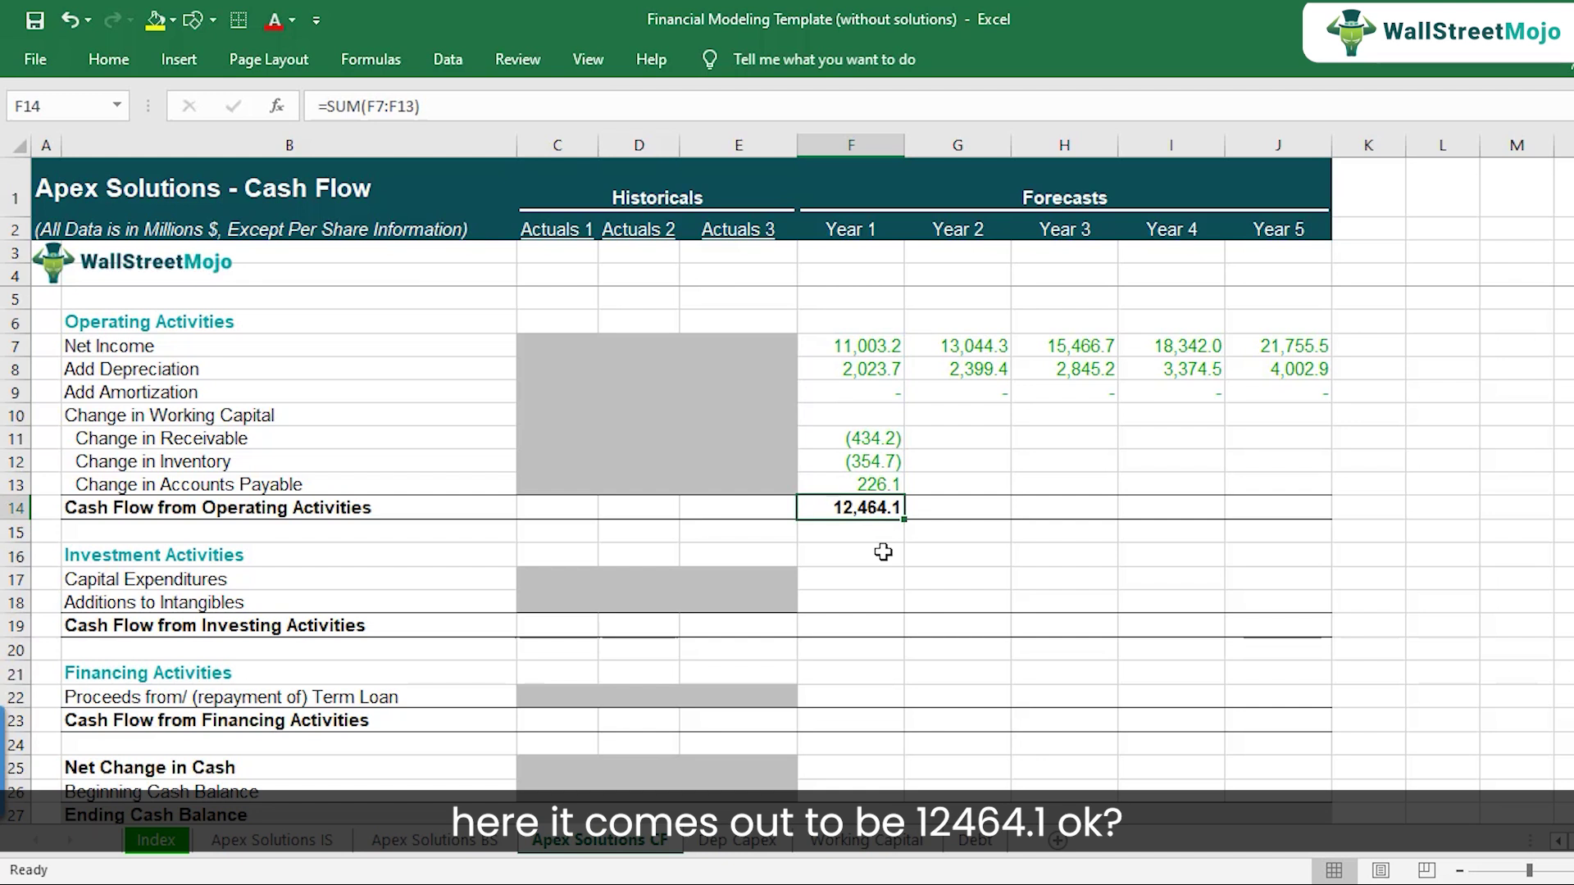
# Step: Copy the Year 1 working capital changes and operating cash flow total in F11:F14 across to Years 2 through 5
pyautogui.press('Up')
pyautogui.press('Up')
pyautogui.press('Up')
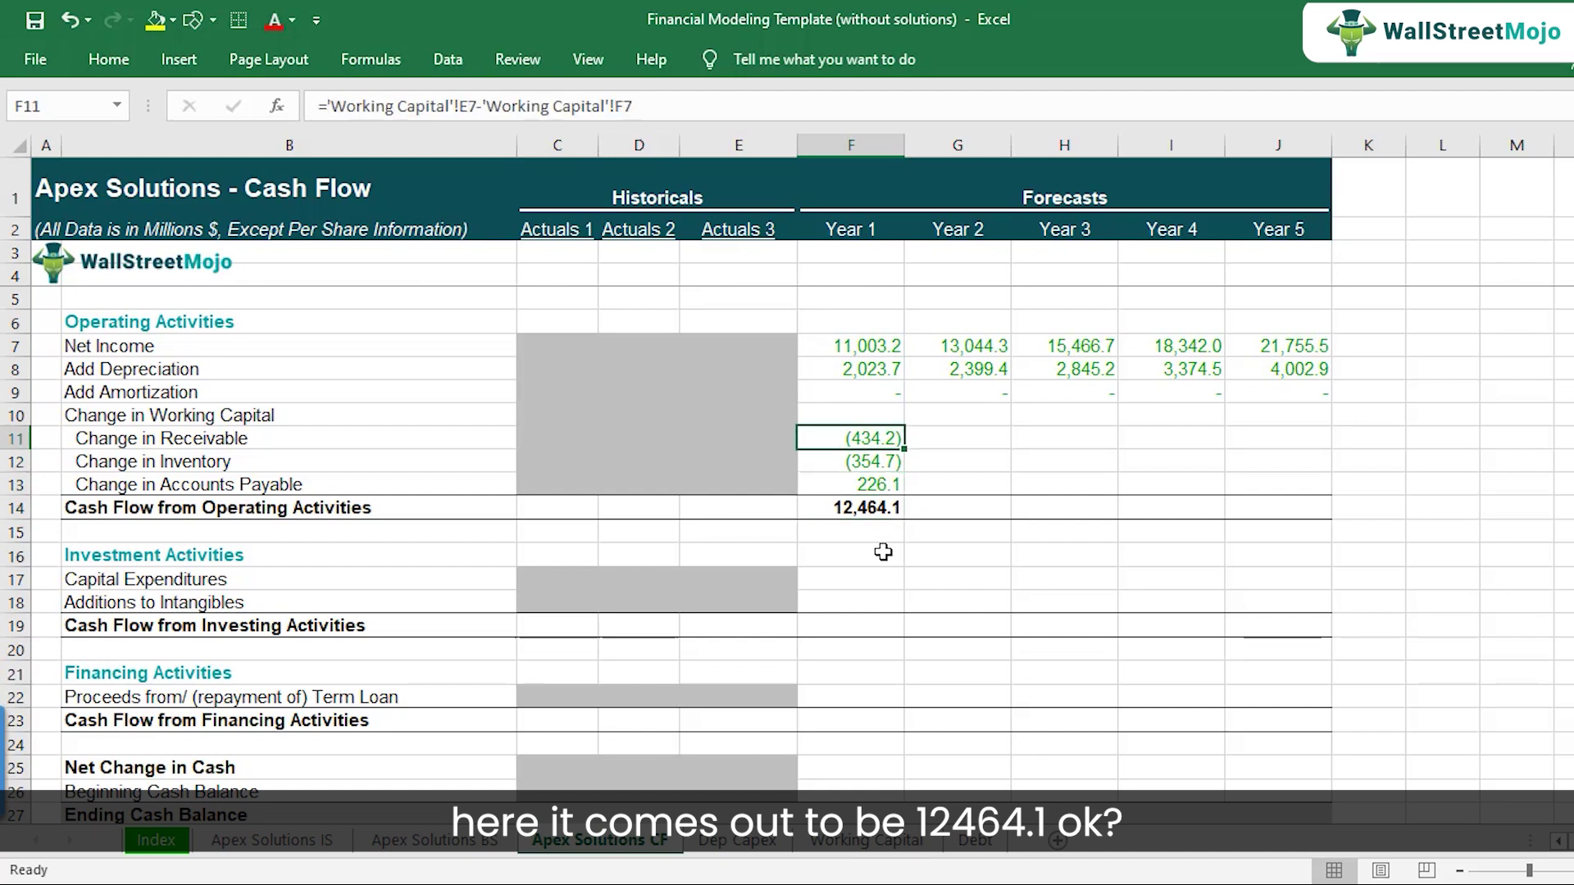
pyautogui.hotkey('shift', 'Down')
pyautogui.hotkey('shift', 'Down')
pyautogui.hotkey('shift', 'Down')
pyautogui.hotkey('ctrl', 'c')
pyautogui.hotkey('shift', 'Right')
pyautogui.hotkey('shift', 'Right')
pyautogui.hotkey('shift', 'Right')
pyautogui.hotkey('shift', 'Right')
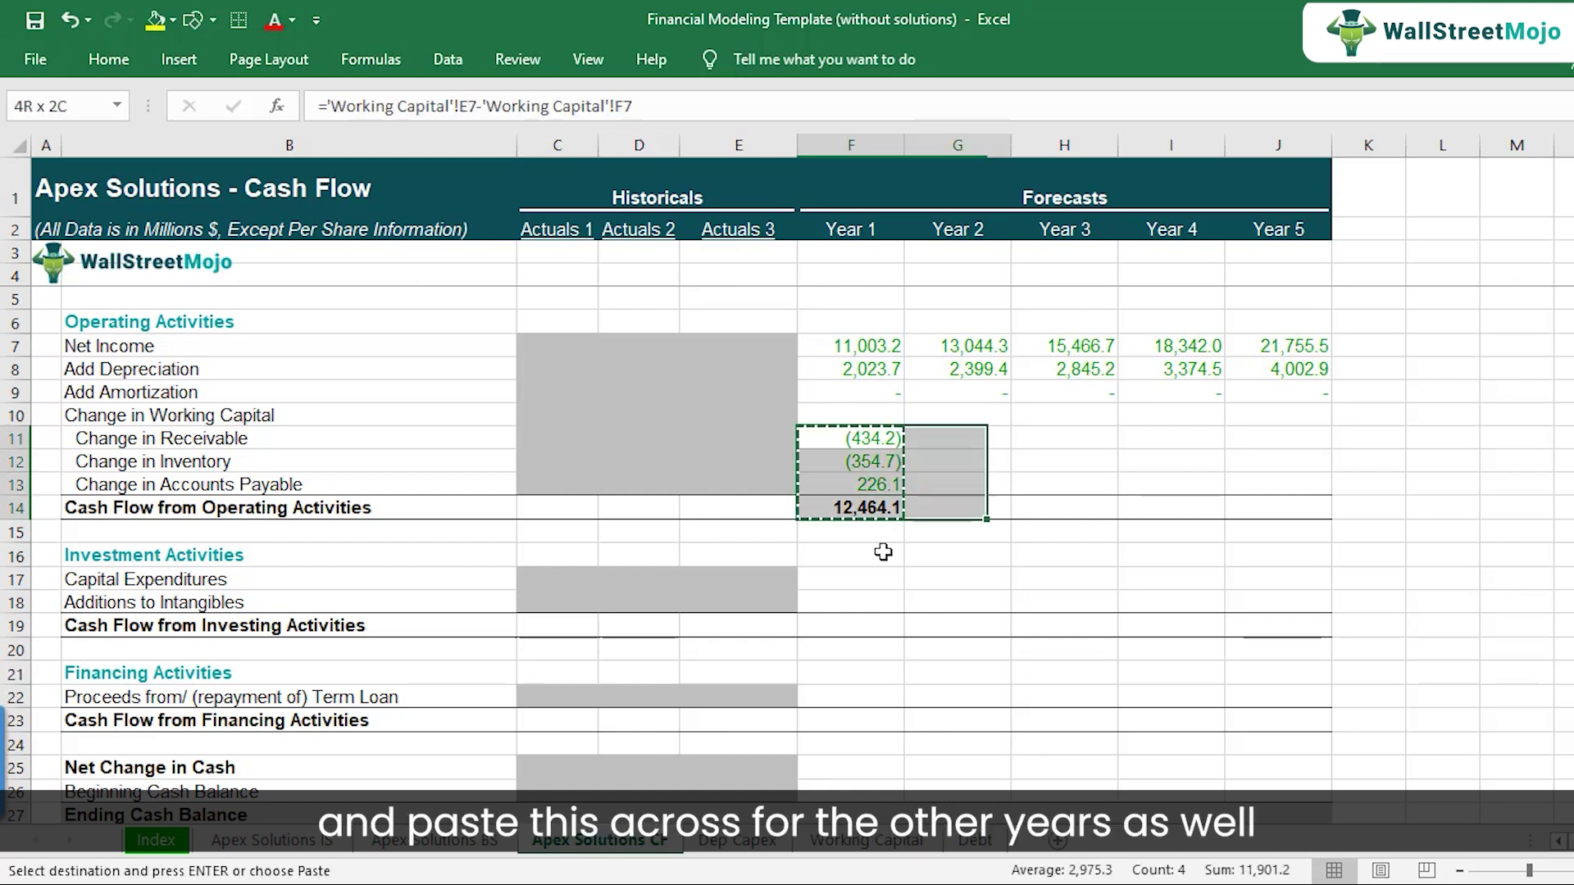
pyautogui.hotkey('ctrl', 'v')
pyautogui.press('Down')
pyautogui.press('Down')
pyautogui.press('Down')
pyautogui.press('Down')
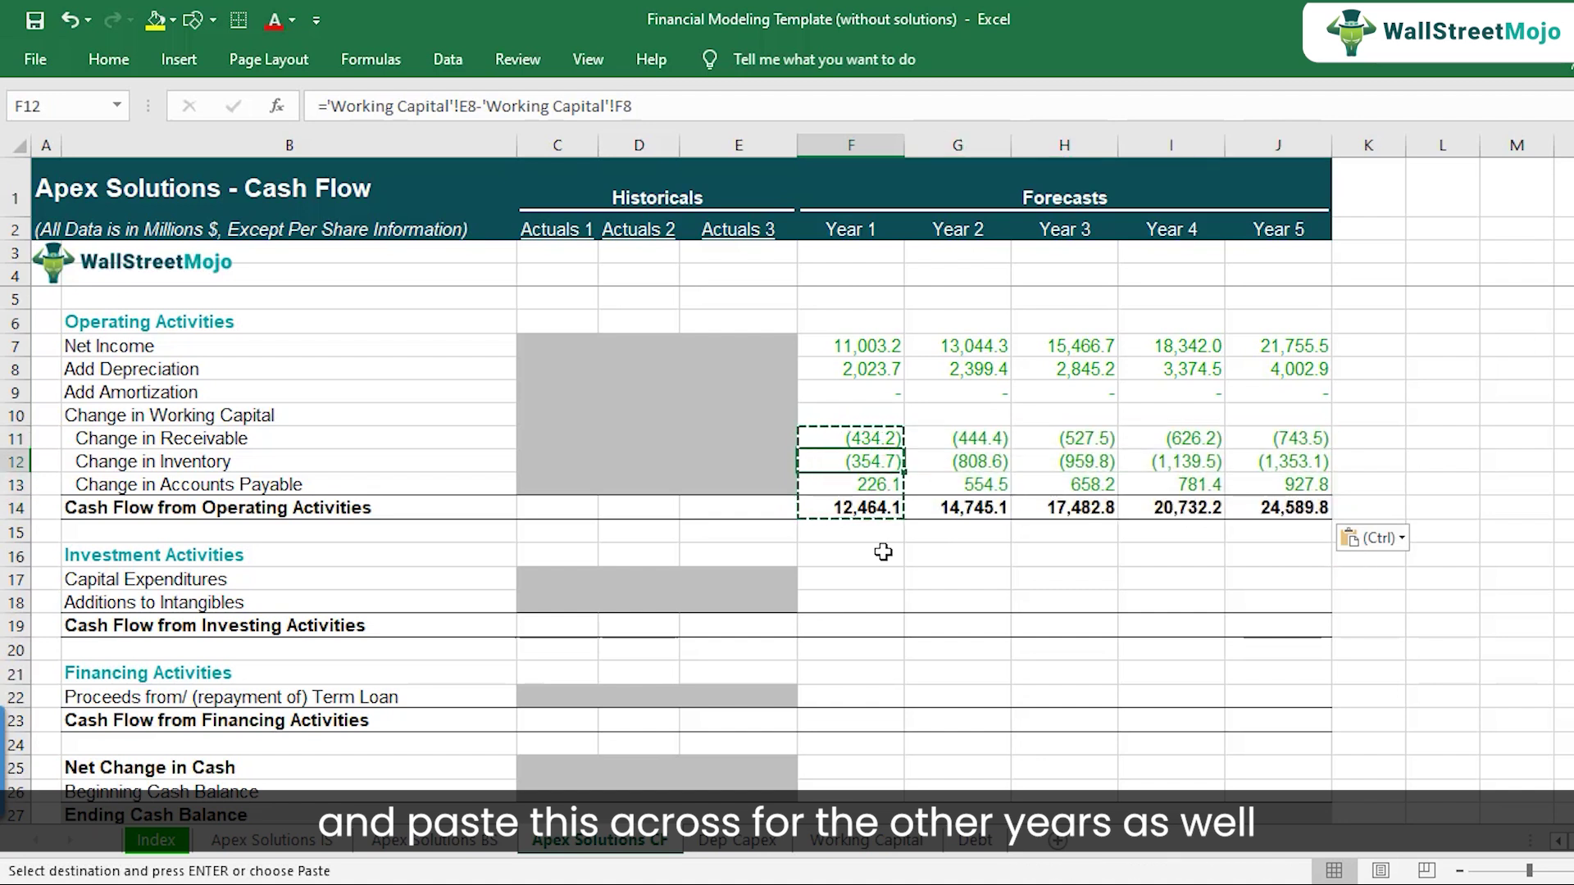
pyautogui.press('Up')
pyautogui.press('Escape')
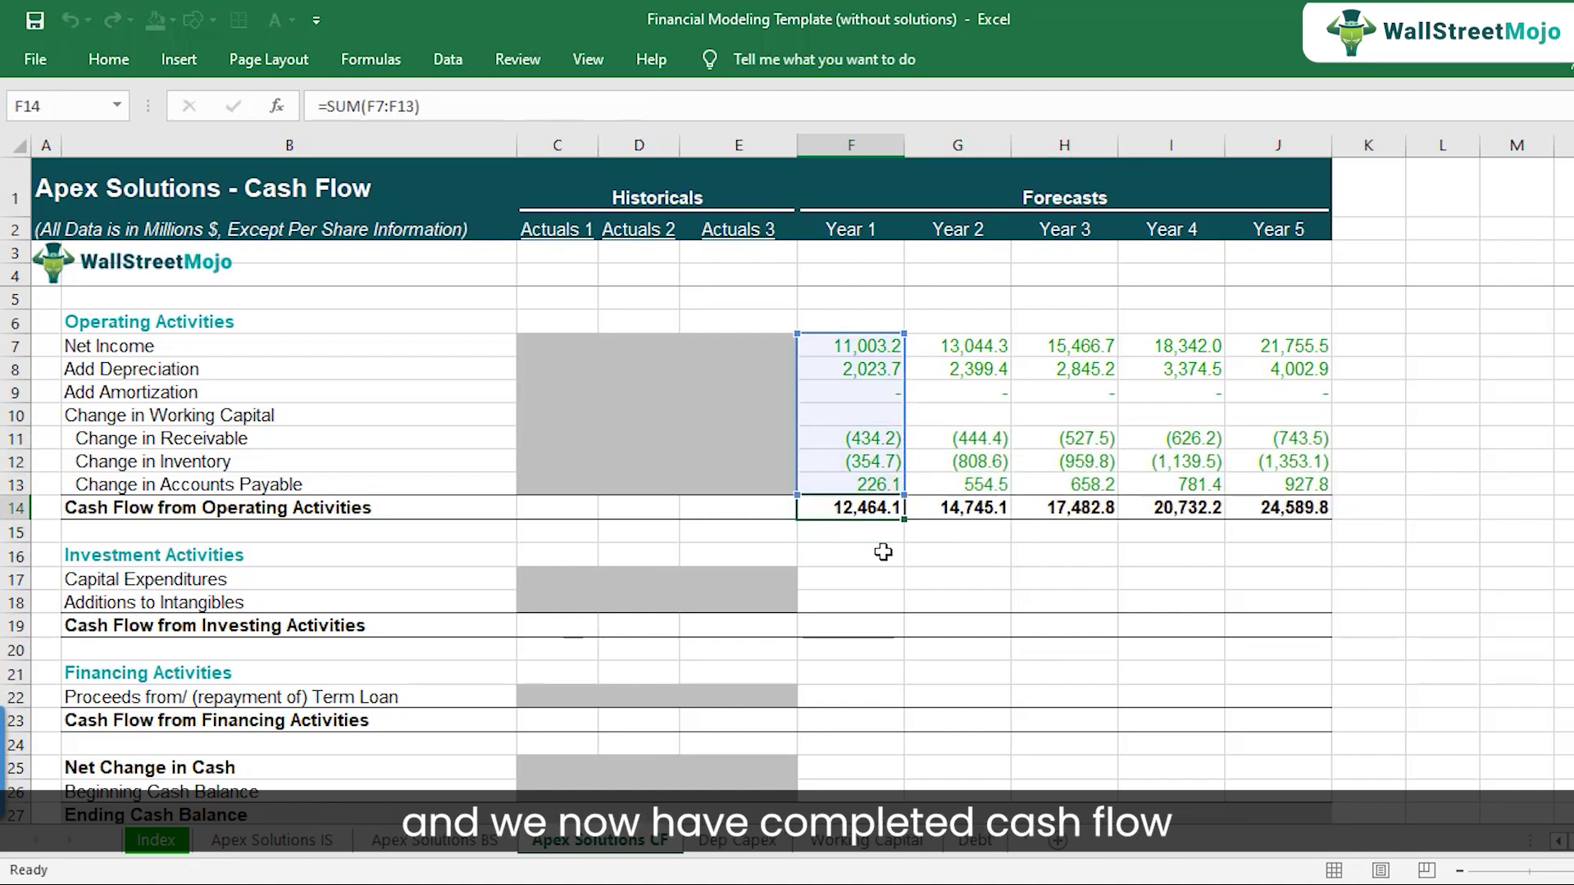
# Step: Look over the Cash Flow from Operating Activities row on the cash flow sheet
pyautogui.press('Left')
pyautogui.press('Left')
pyautogui.press('Left')
pyautogui.press('Left')
pyautogui.press('Right')
pyautogui.press('Right')
pyautogui.press('Right')
pyautogui.press('Right')
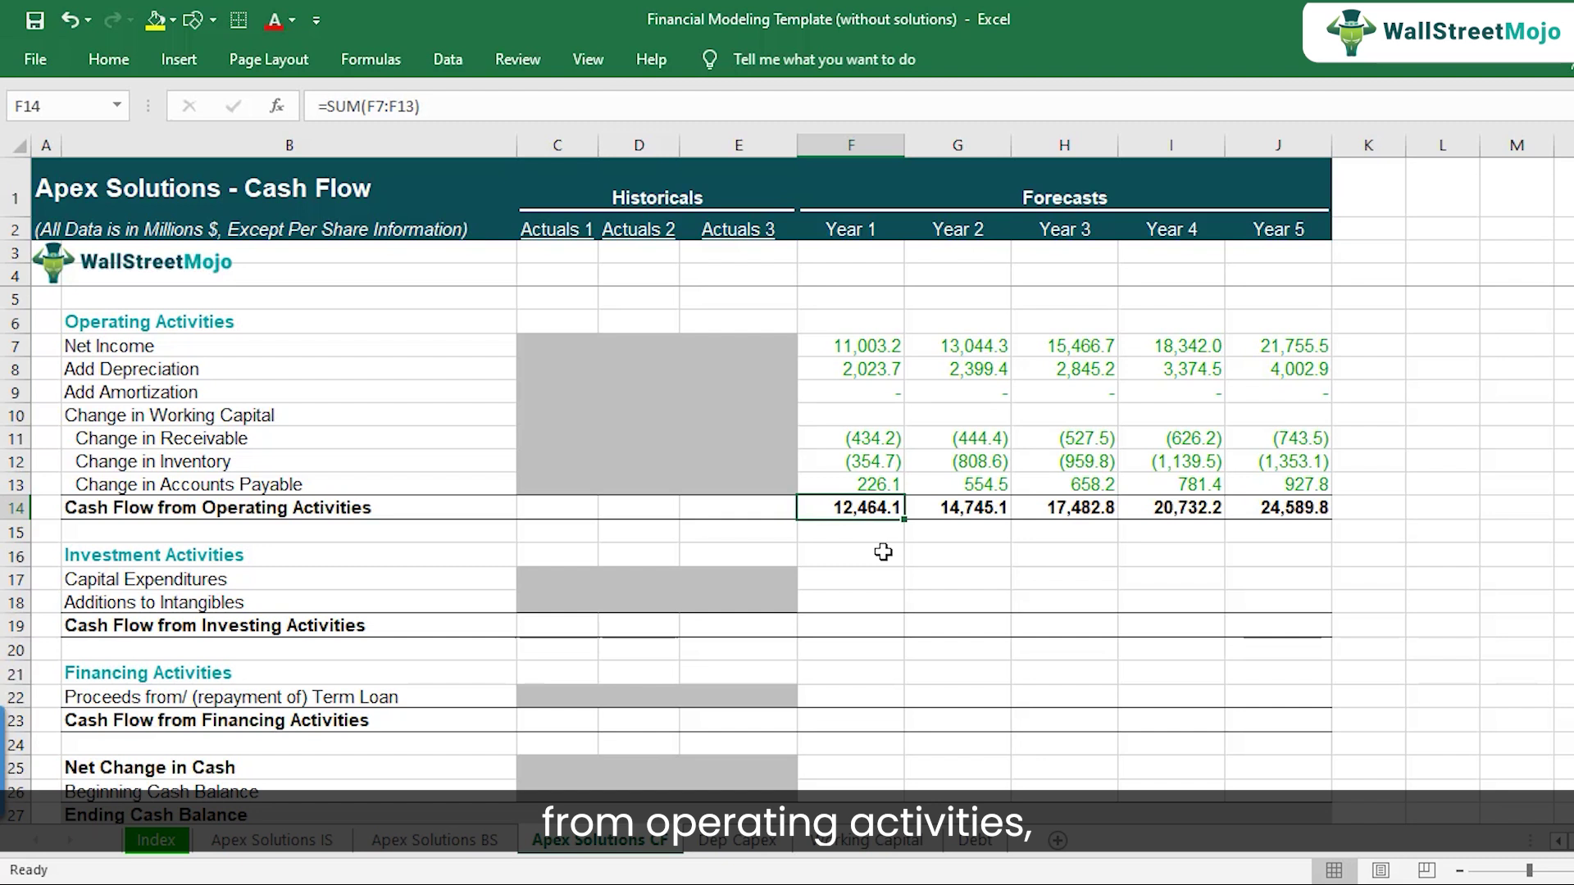
# Step: Examine the sign of the Year 1 to Year 5 Capital Expenditure forecasts on the Dep Capex sheet
pyautogui.press('Down')
pyautogui.press('Down')
pyautogui.press('Down')
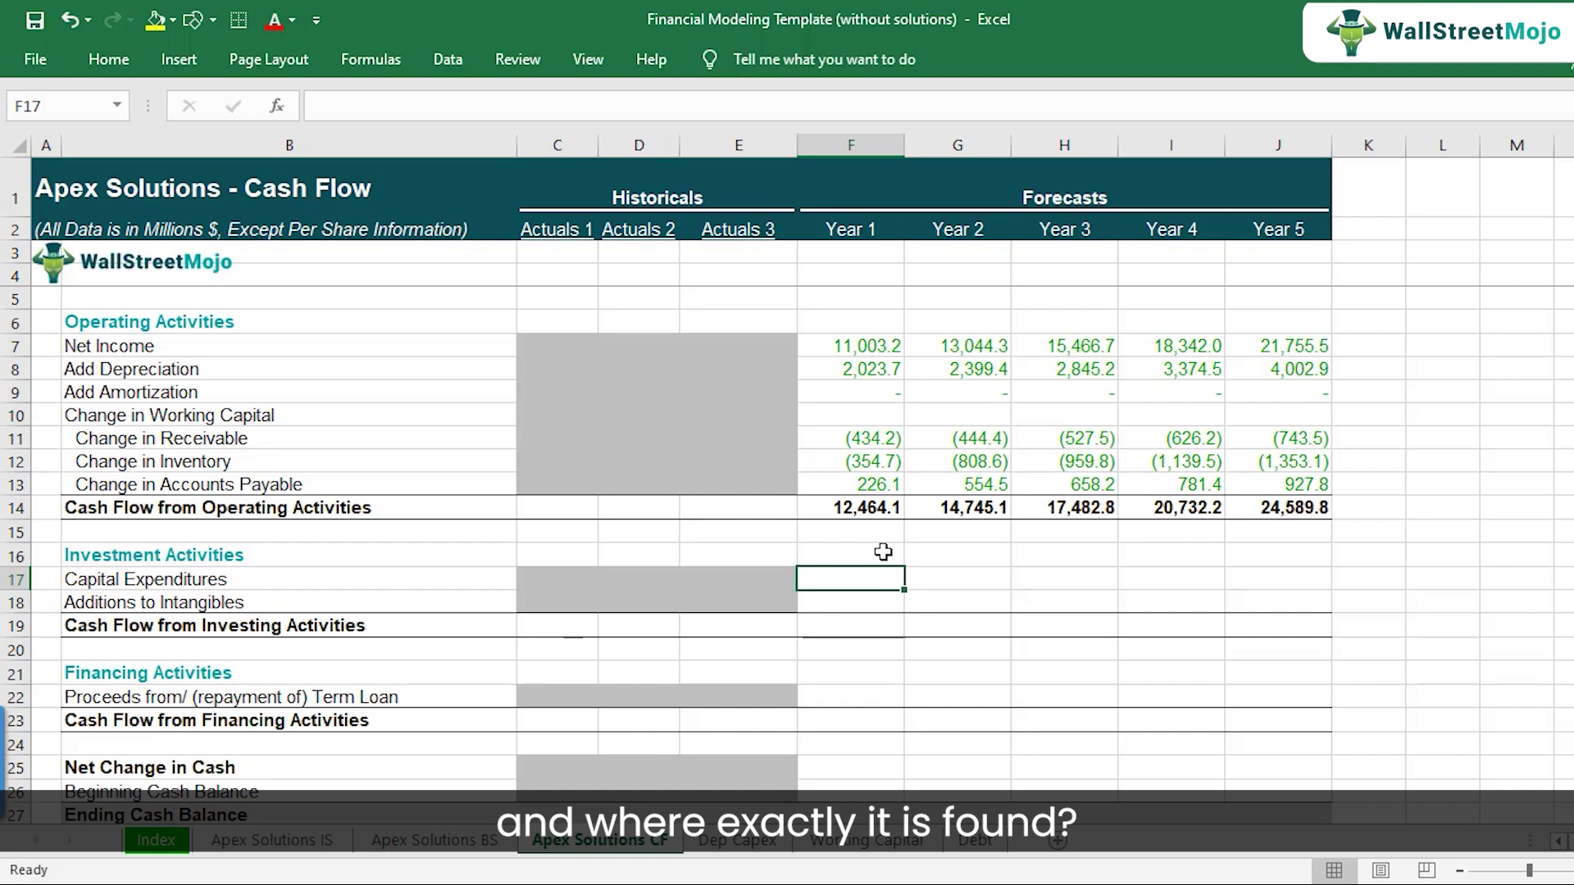
pyautogui.click(728, 840)
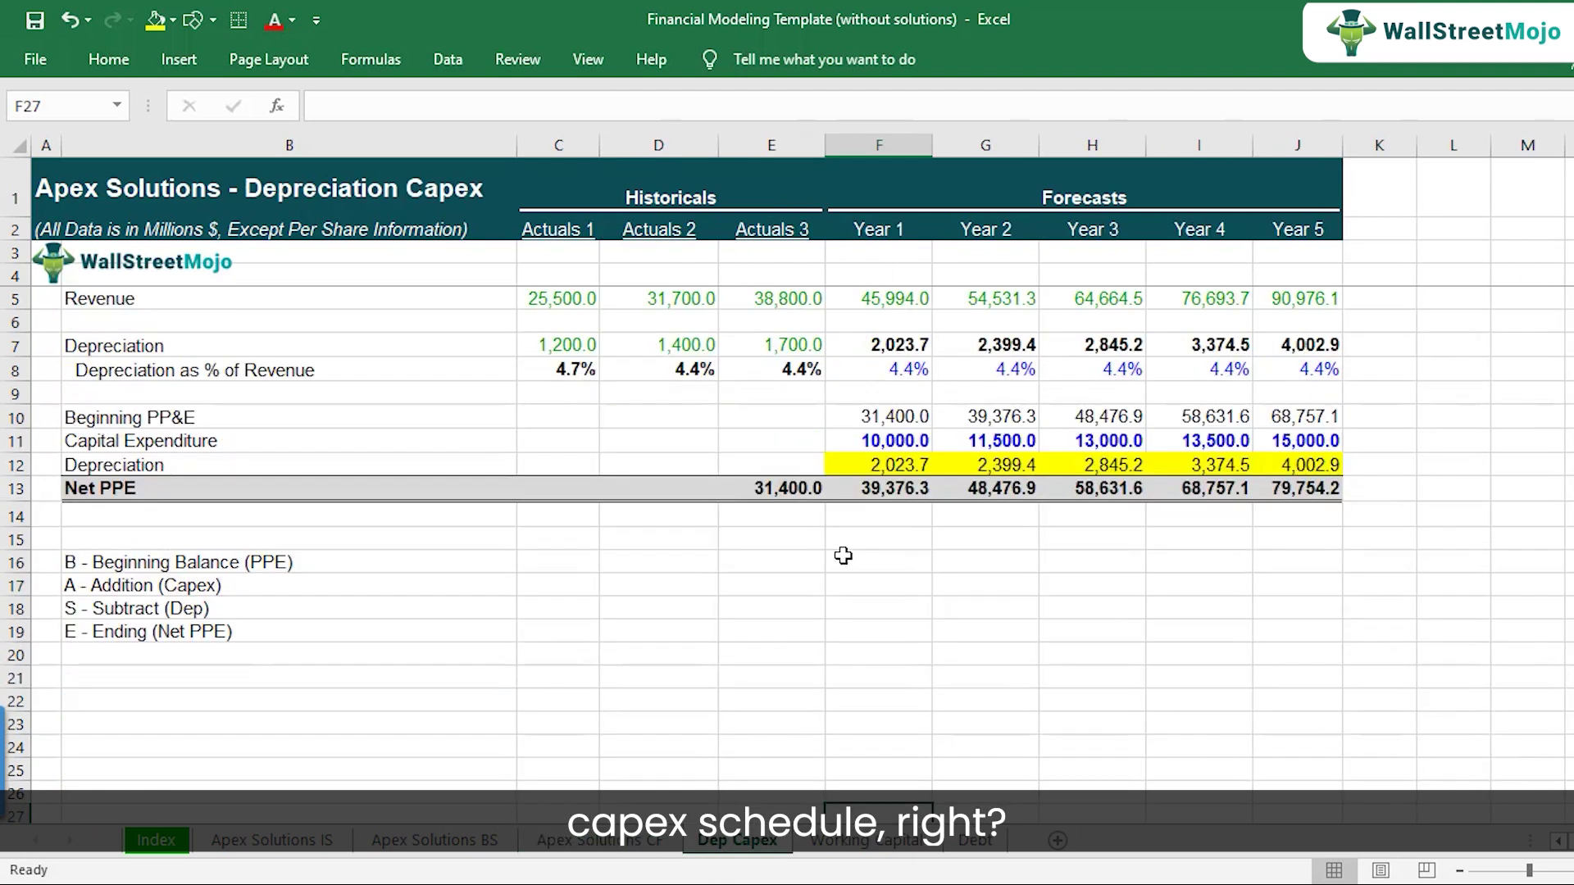
pyautogui.moveTo(883, 442); pyautogui.dragTo(1304, 431)
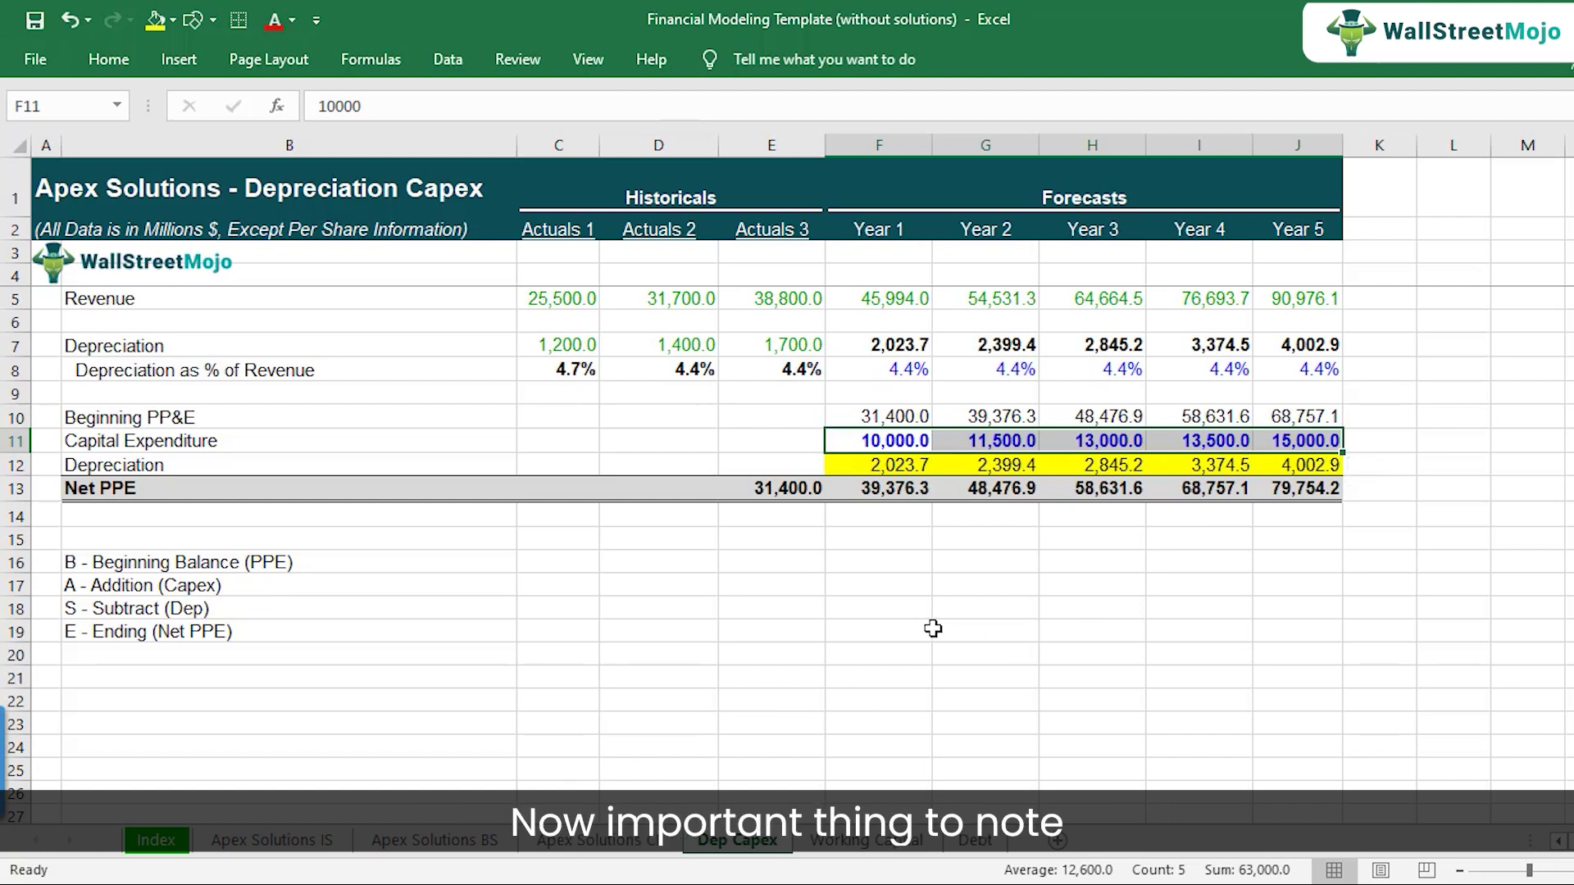
pyautogui.click(902, 569)
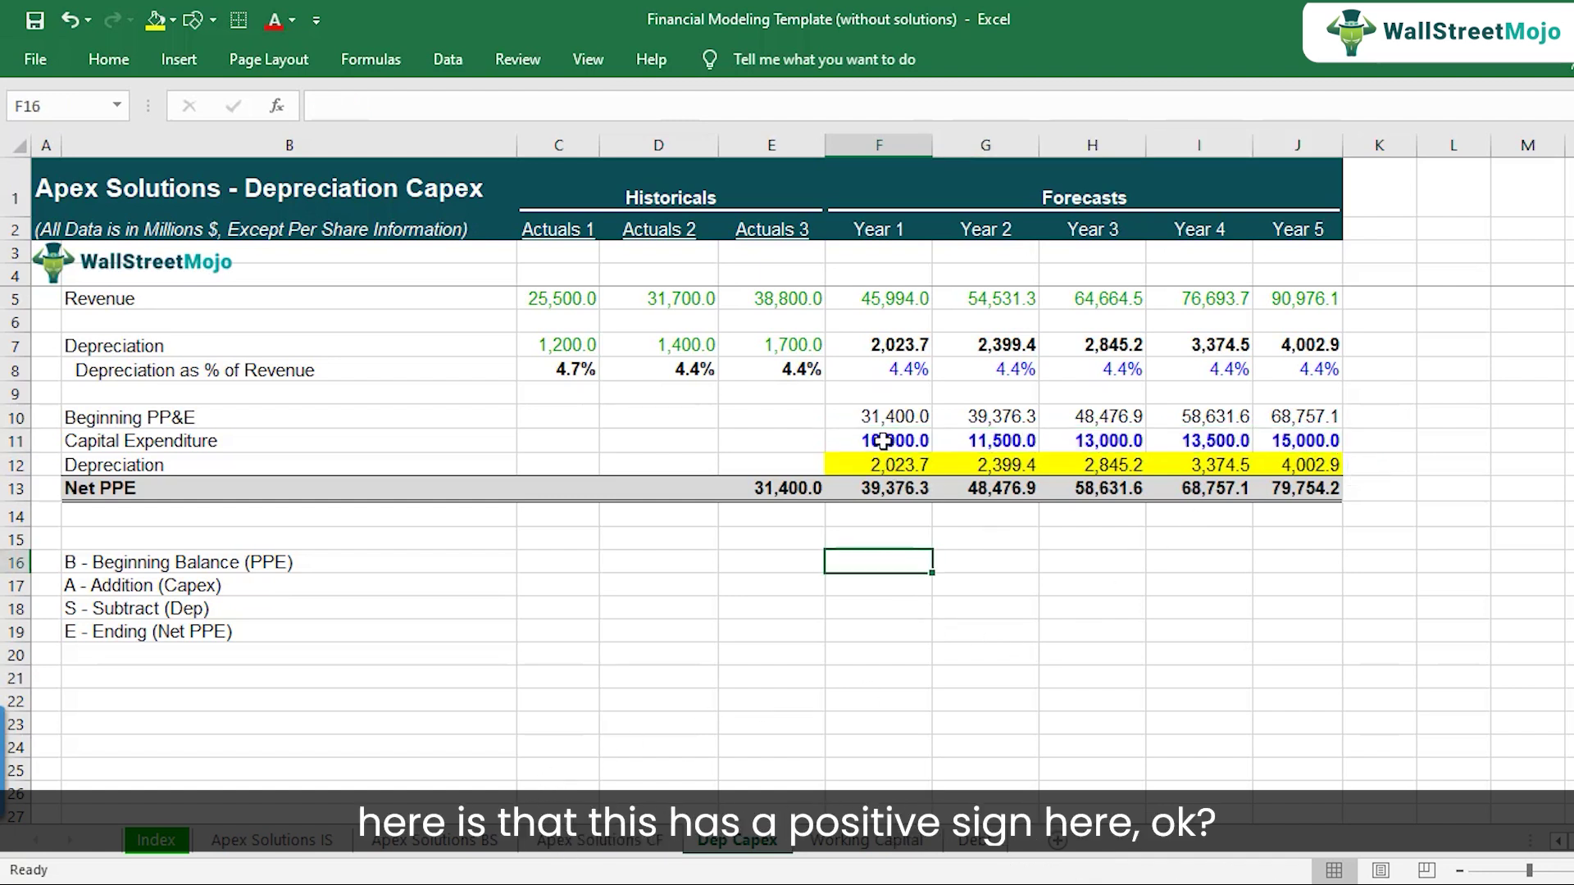
pyautogui.click(884, 443)
pyautogui.click(1024, 447)
pyautogui.click(1074, 442)
pyautogui.click(1212, 447)
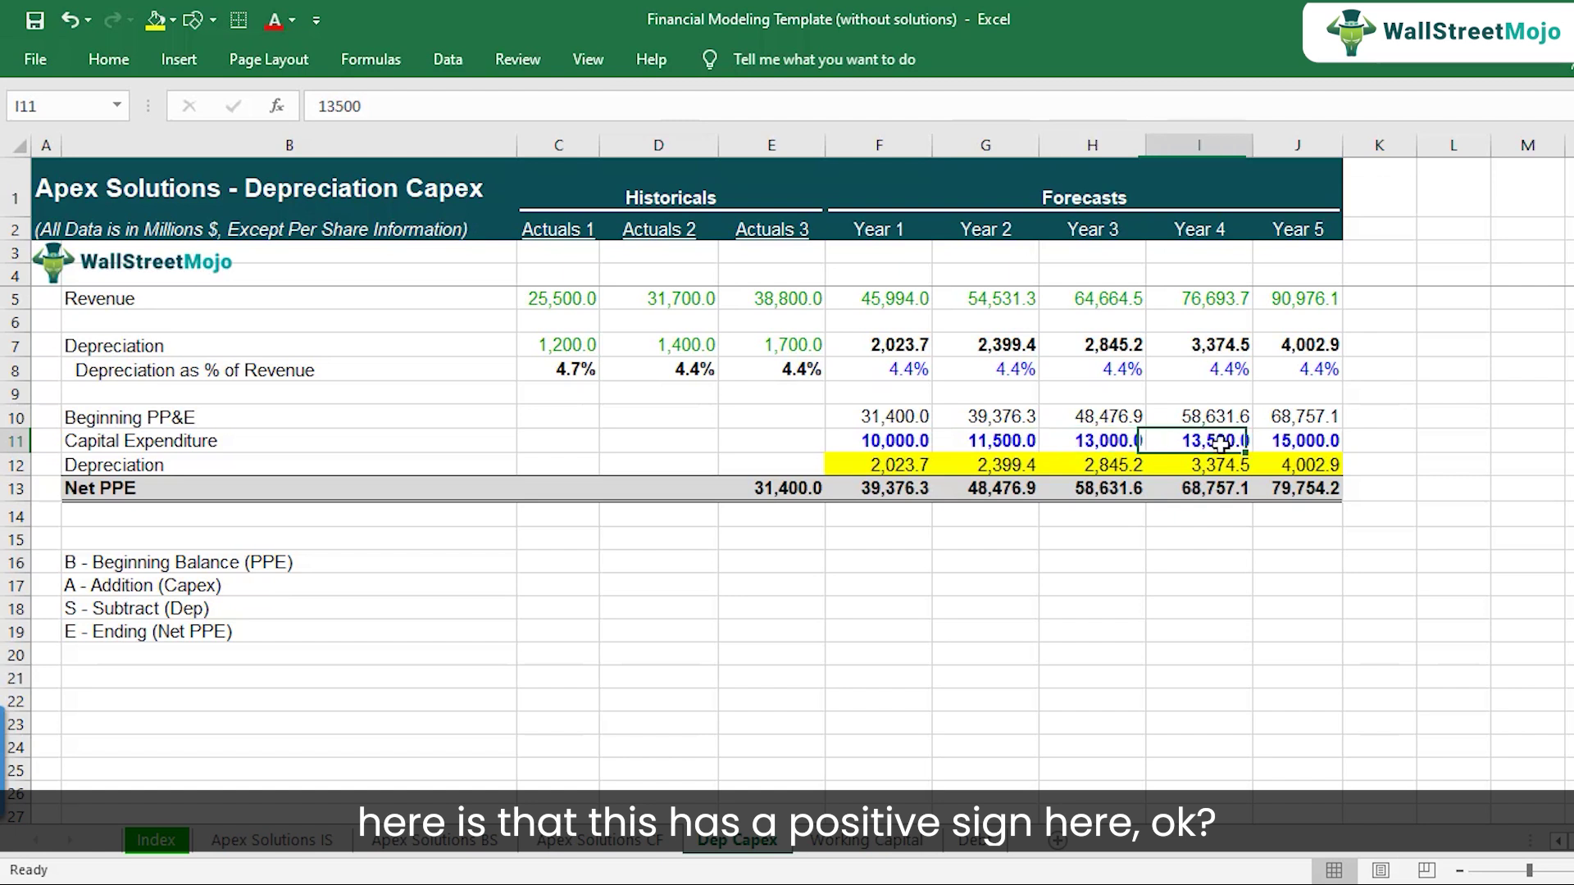
pyautogui.click(1301, 447)
pyautogui.click(889, 442)
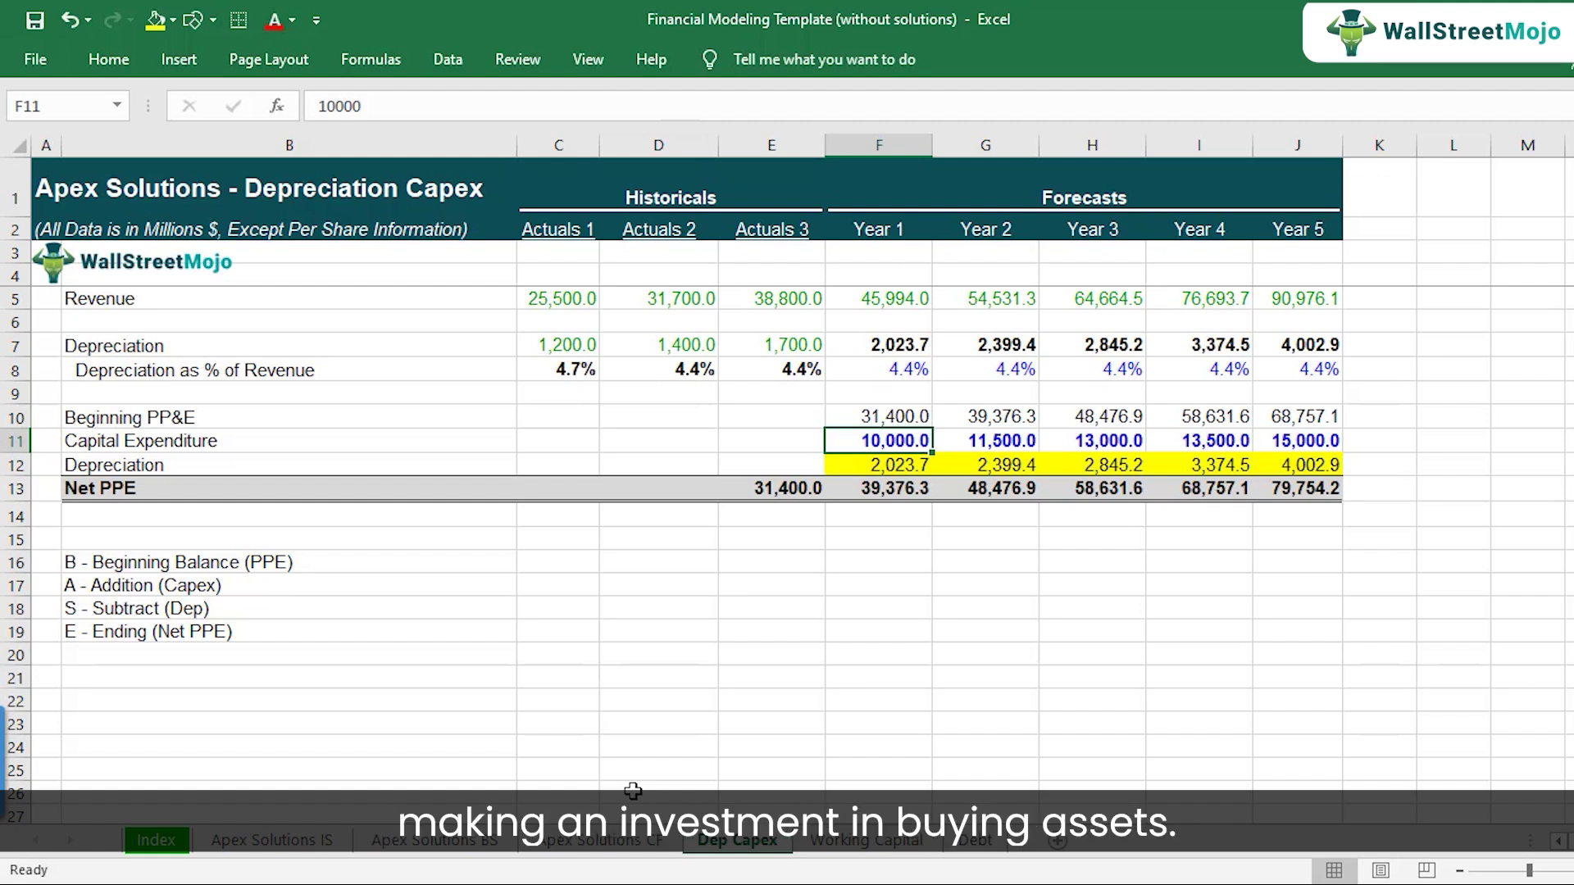
# Step: Link Year 1 Capital Expenditures in F17 of the cash flow sheet with =-'Dep Capex'!F11
pyautogui.click(601, 839)
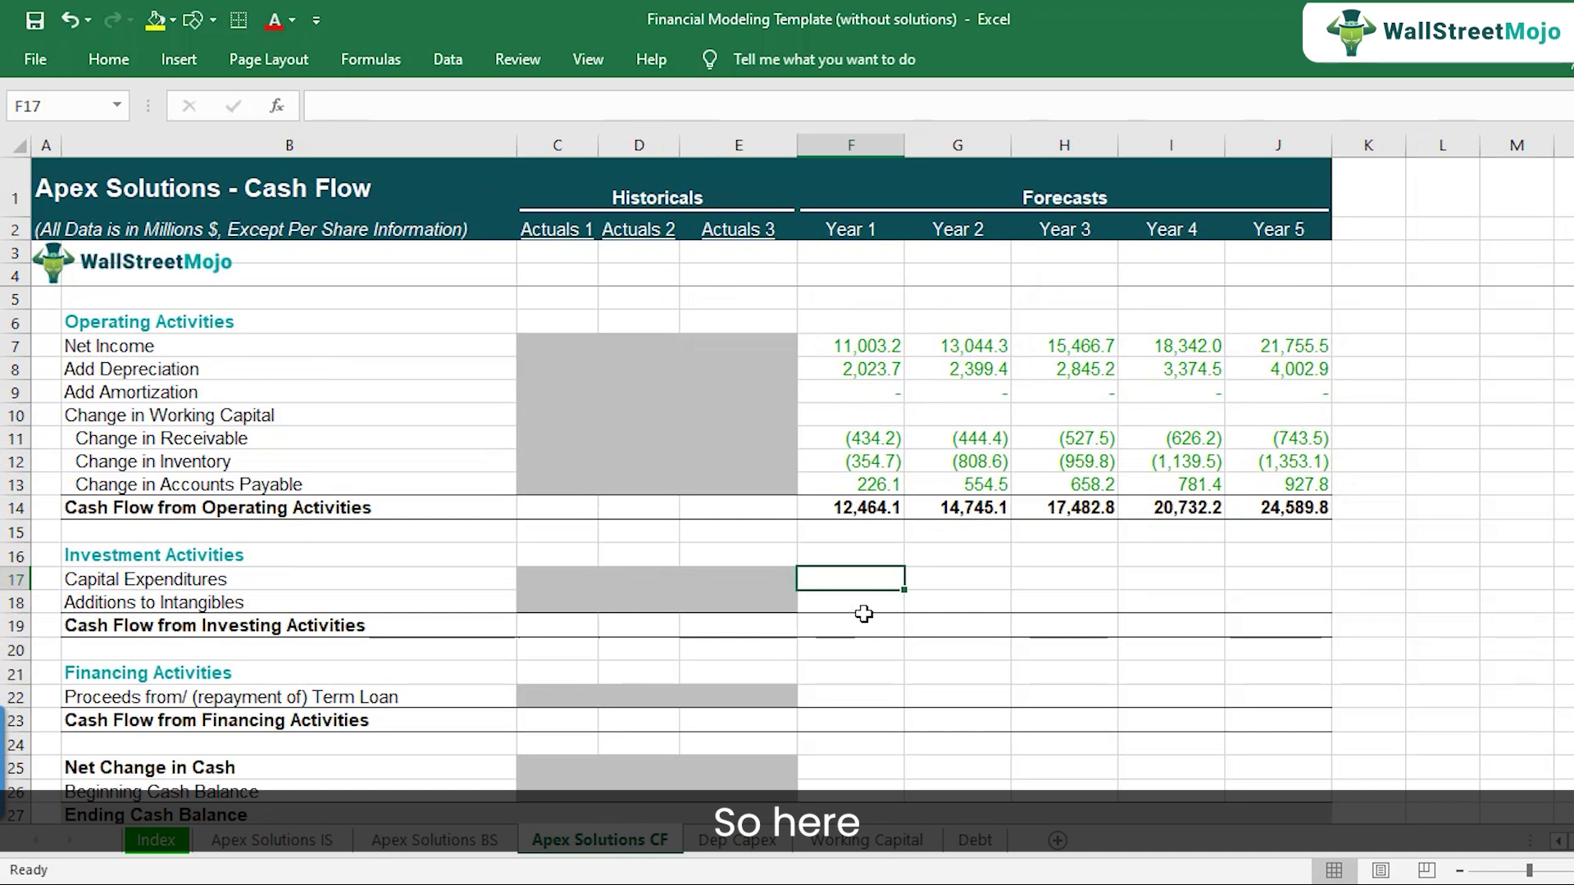
pyautogui.write('=-')
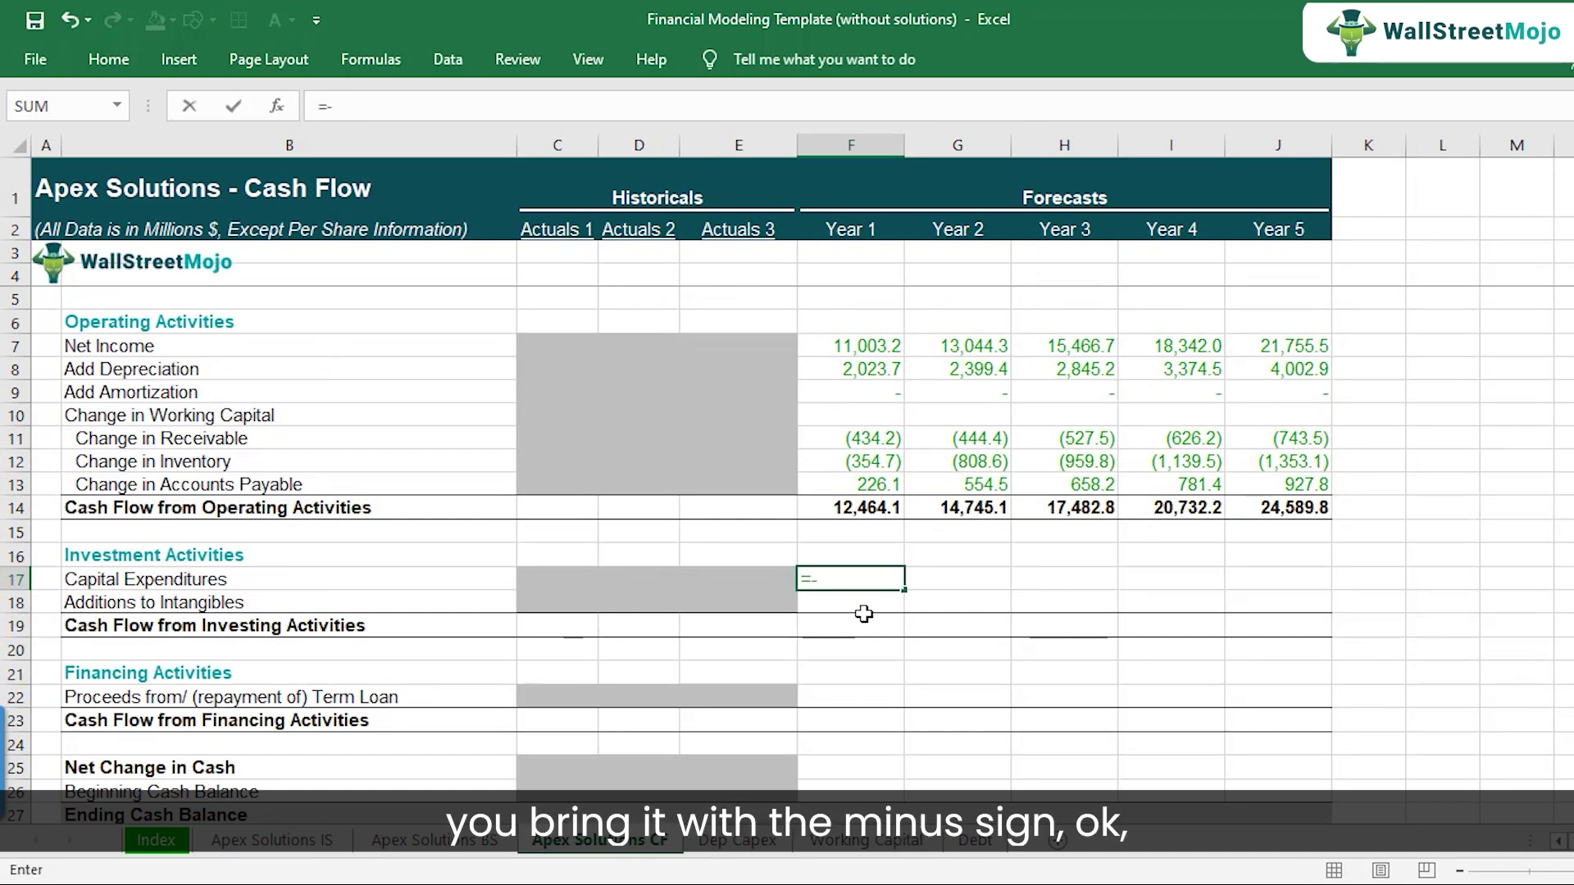
pyautogui.click(766, 848)
pyautogui.click(881, 443)
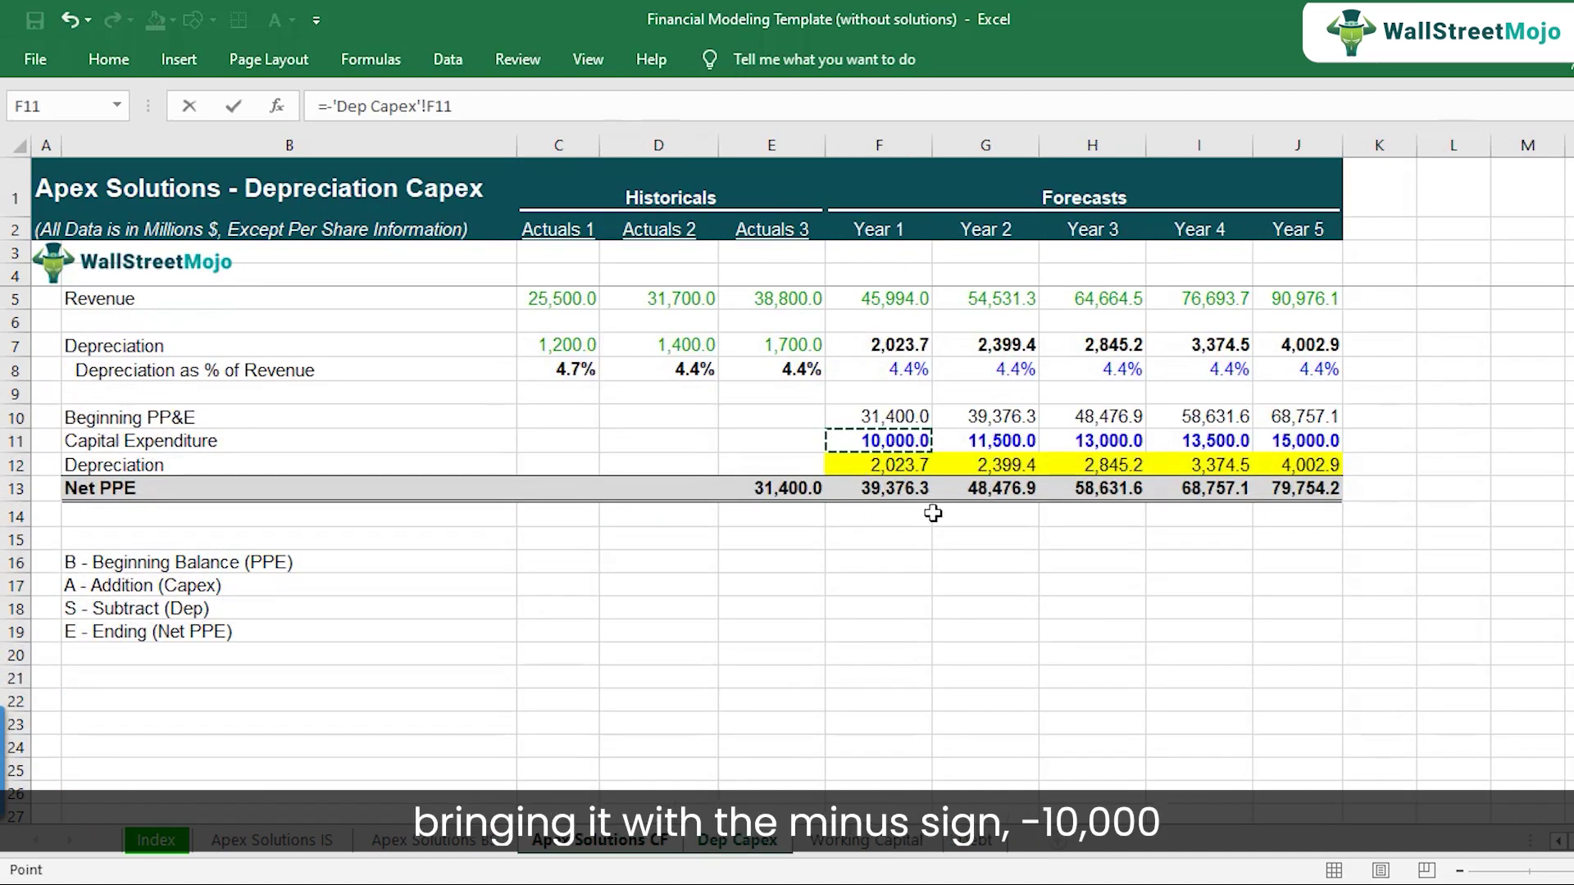
pyautogui.hotkey('ctrl', 'Return')
# Step: Copy the Year 1 Capital Expenditures formula across to Years 2 through 5
pyautogui.hotkey('ctrl', 'c')
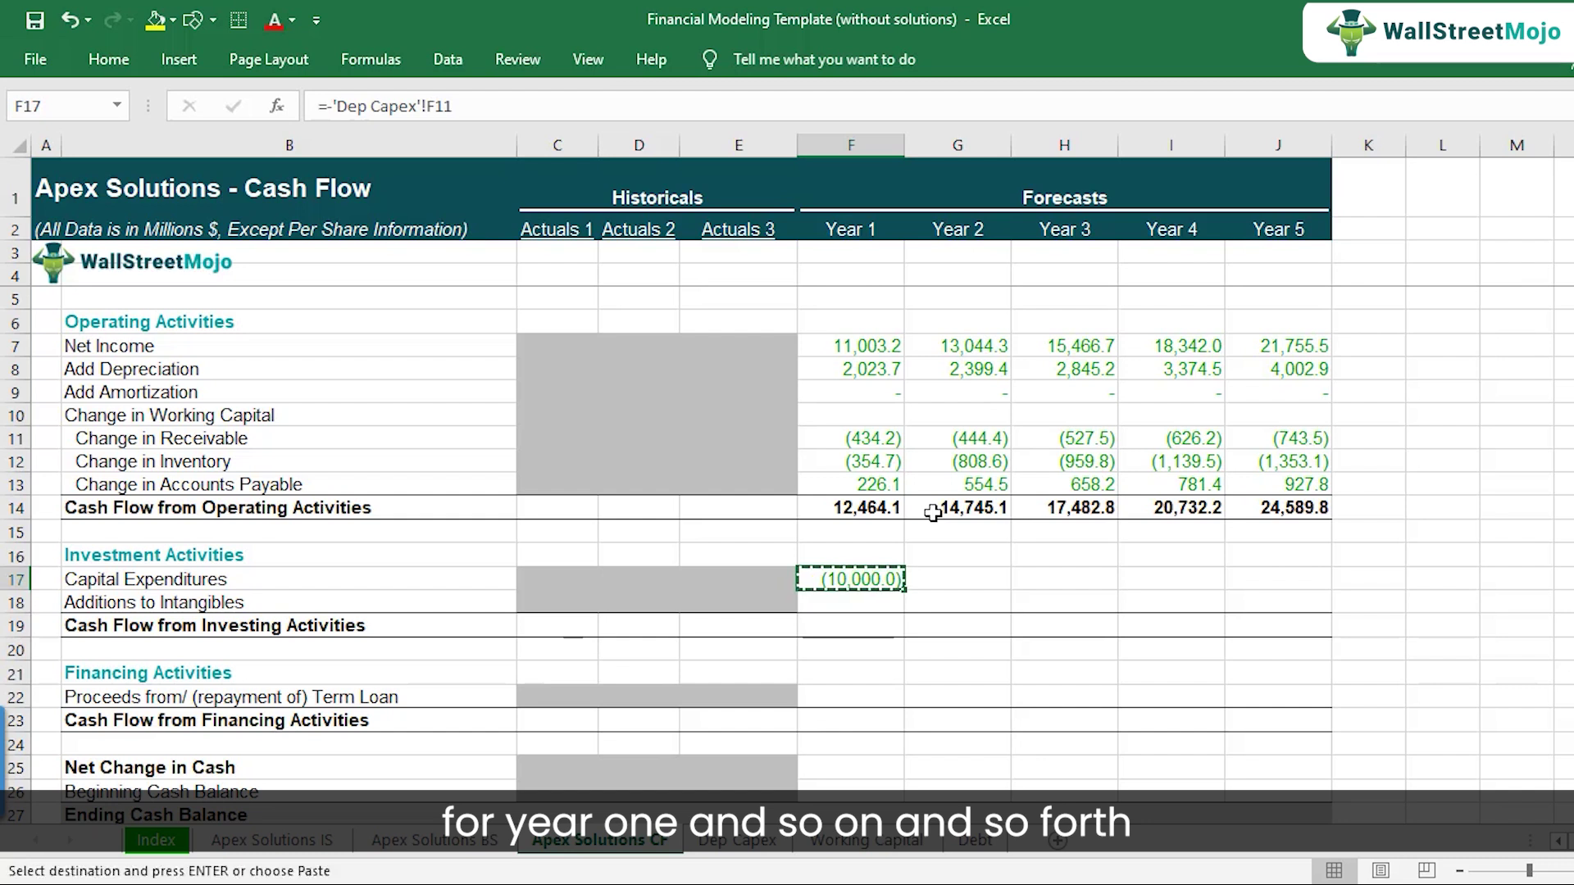
pyautogui.hotkey('shift', 'Right')
pyautogui.hotkey('shift', 'Right')
pyautogui.hotkey('shift', 'Right')
pyautogui.hotkey('shift', 'Right')
pyautogui.hotkey('ctrl', 'v')
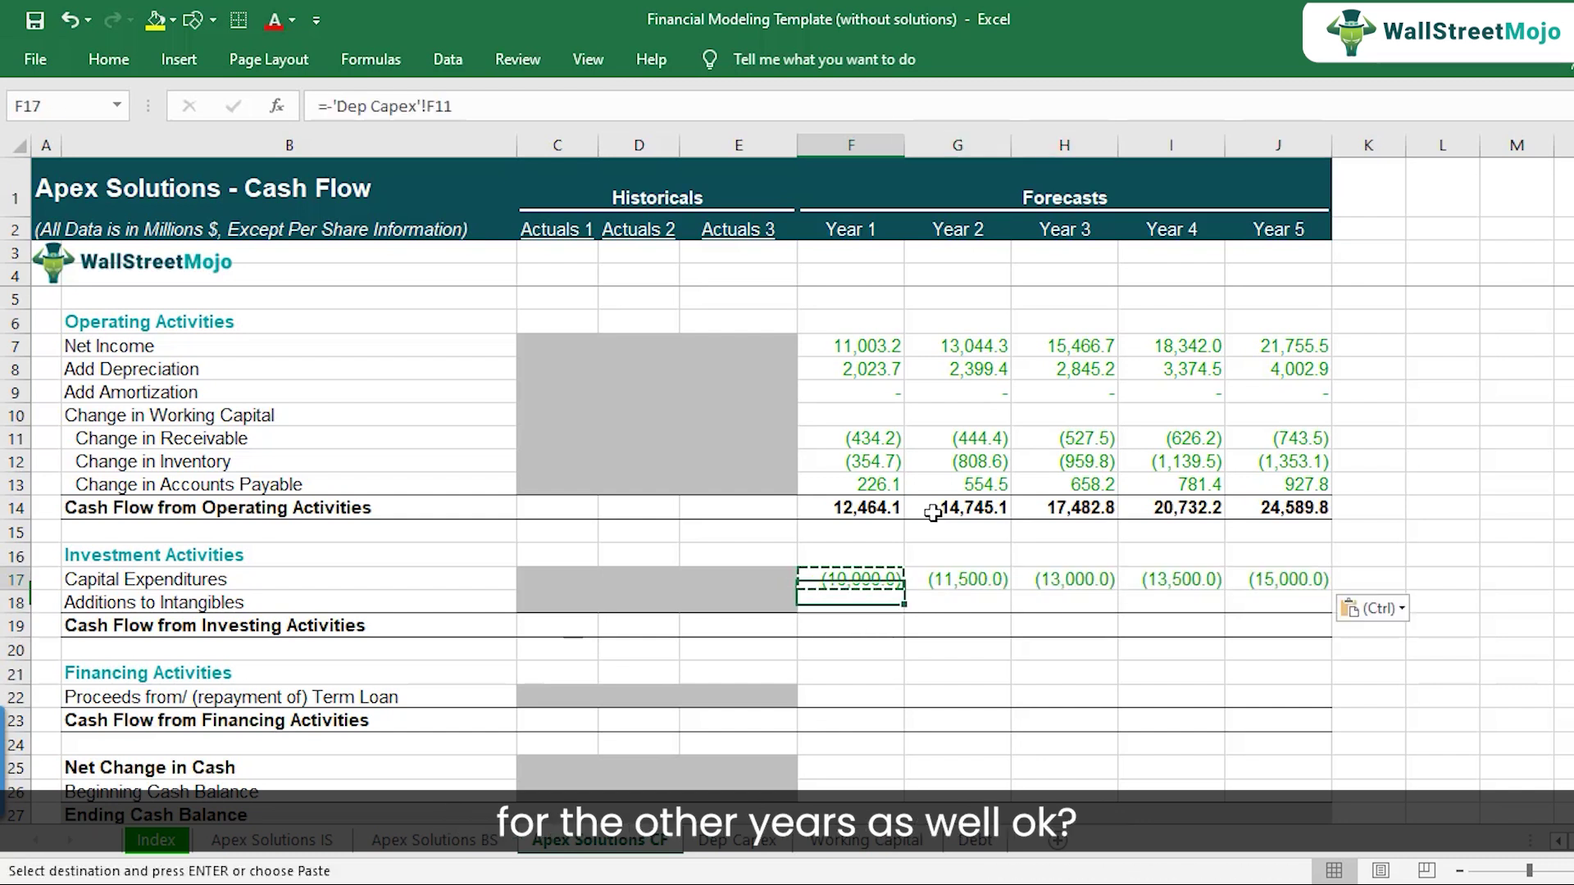
# Step: Check the Capital Expenditures formulas in row 17 across the forecast years
pyautogui.press('F2')
pyautogui.press('Tab')
pyautogui.press('Right')
pyautogui.press('Right')
pyautogui.press('Right')
pyautogui.press('Left')
pyautogui.press('Left')
pyautogui.press('Left')
pyautogui.press('Left')
pyautogui.press('Left')
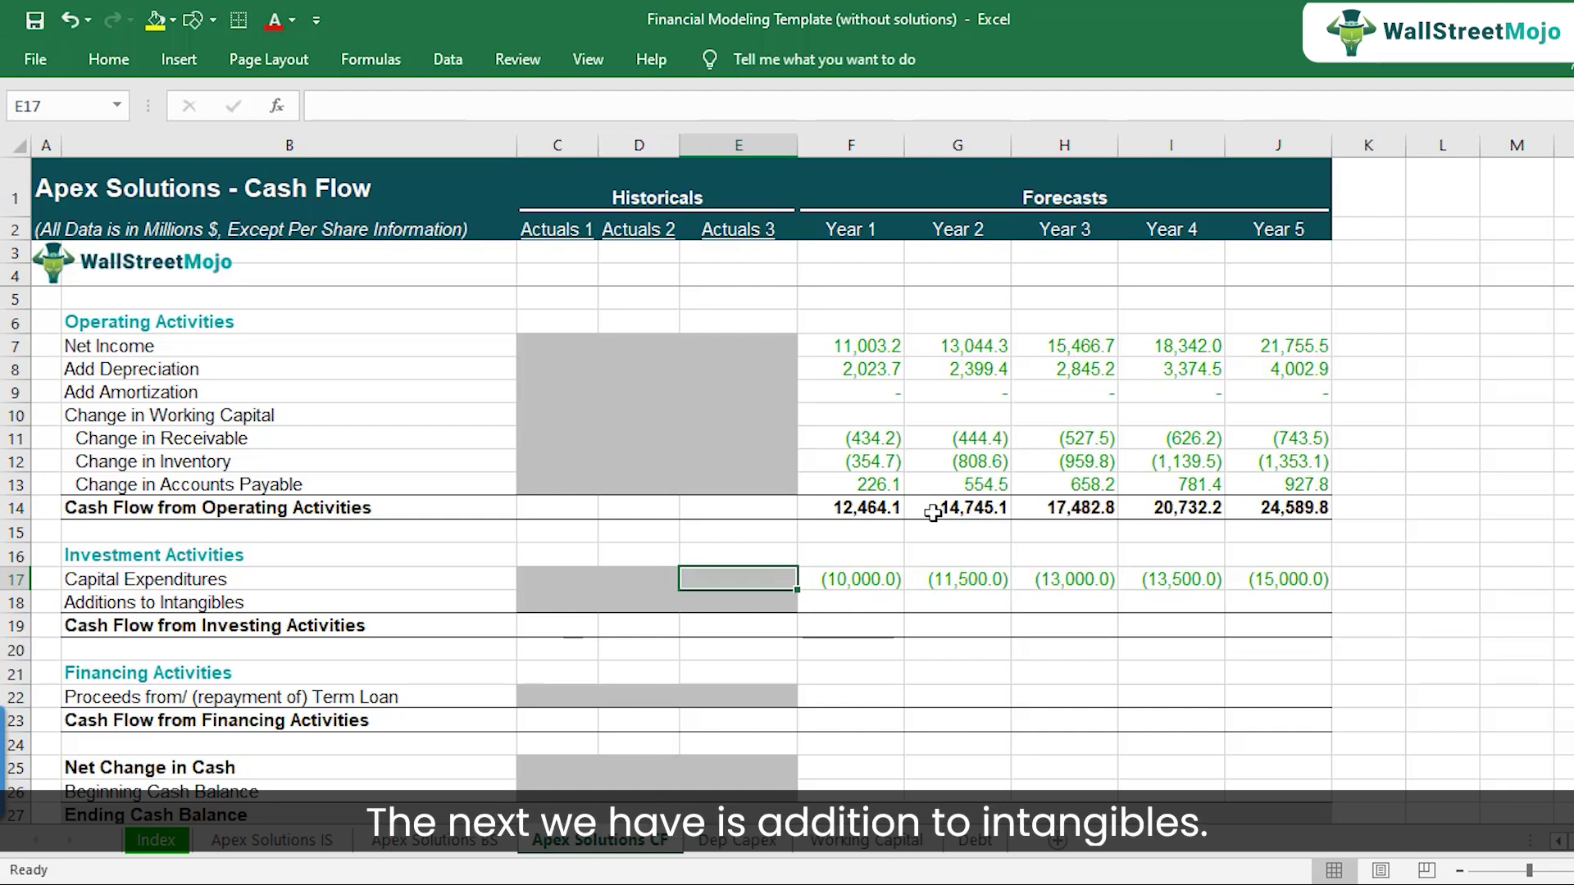
pyautogui.press('Right')
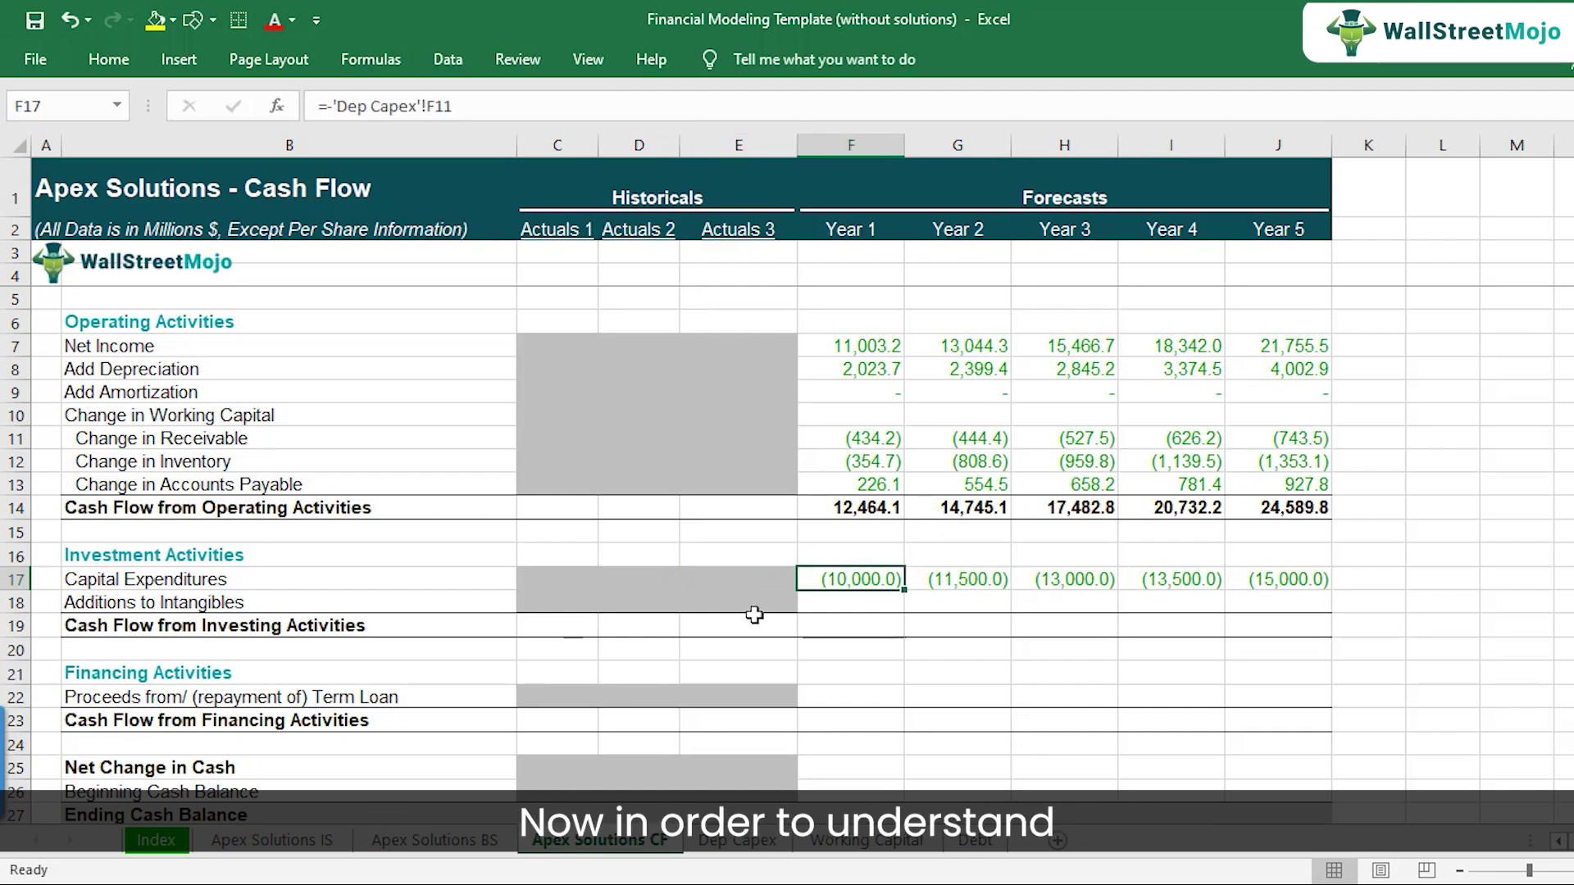
# Step: Examine the historical Intangible Assets values in row 17 of the balance sheet
pyautogui.click(415, 842)
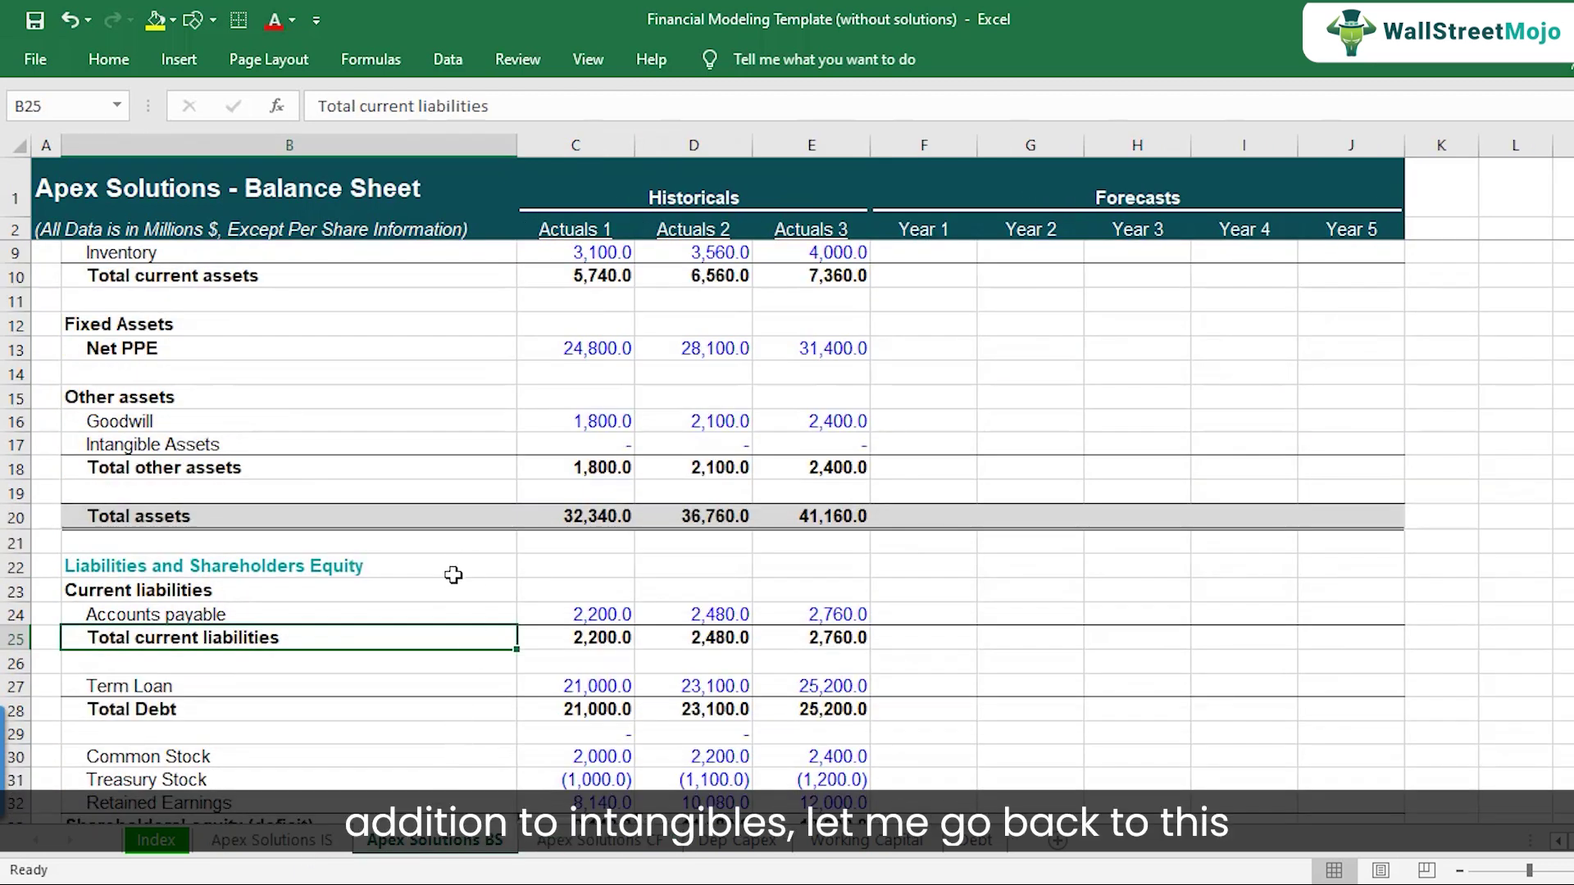
pyautogui.scroll(1, 455, 570)
pyautogui.scroll(1, 453, 574)
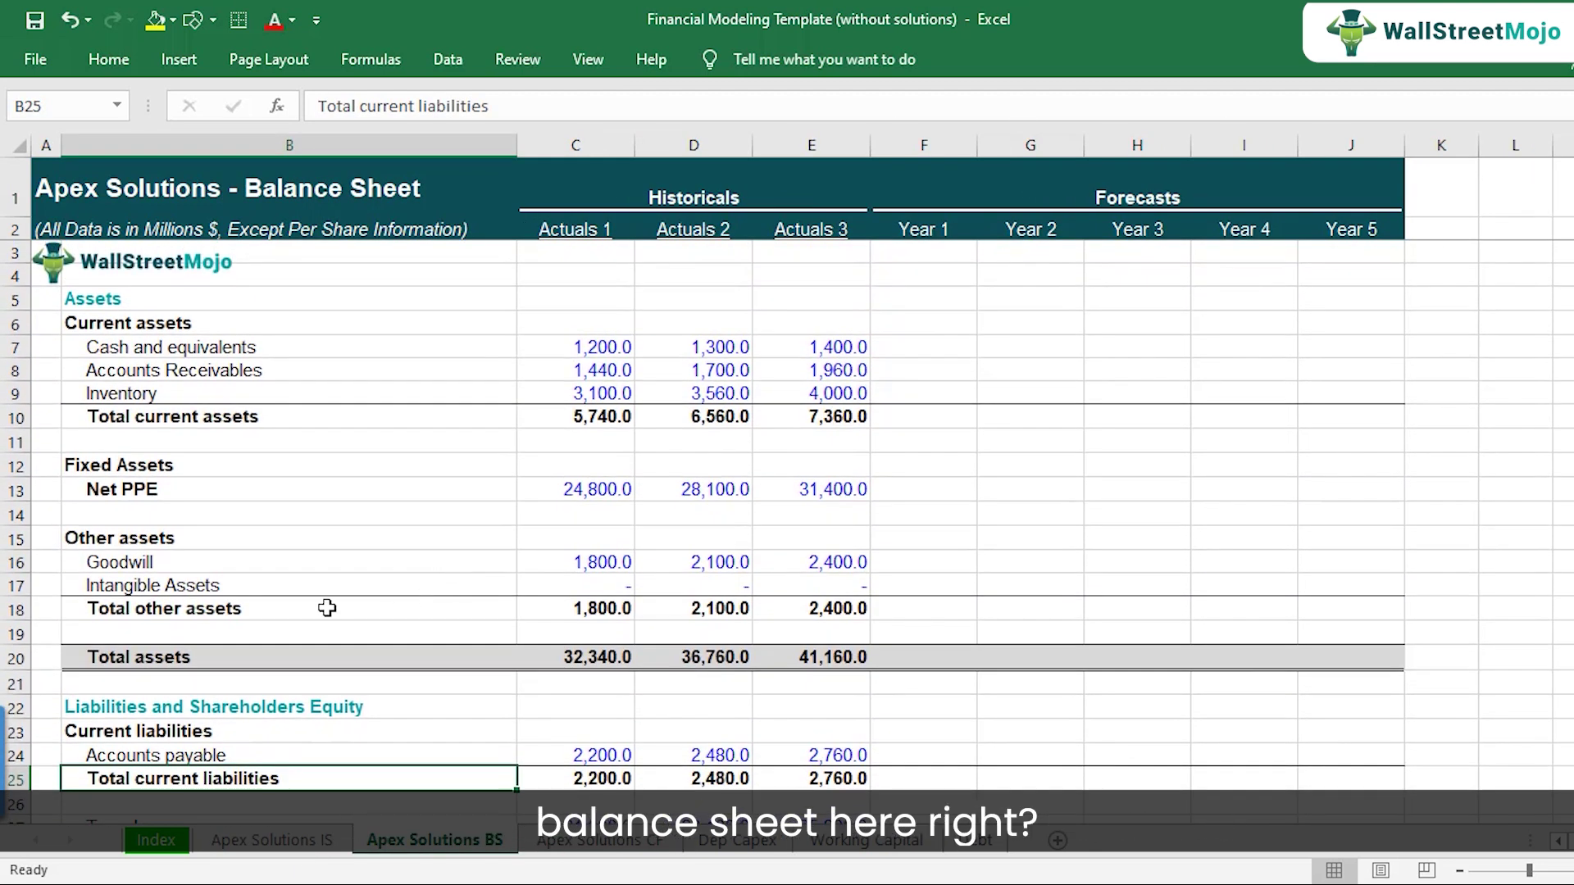
pyautogui.click(168, 588)
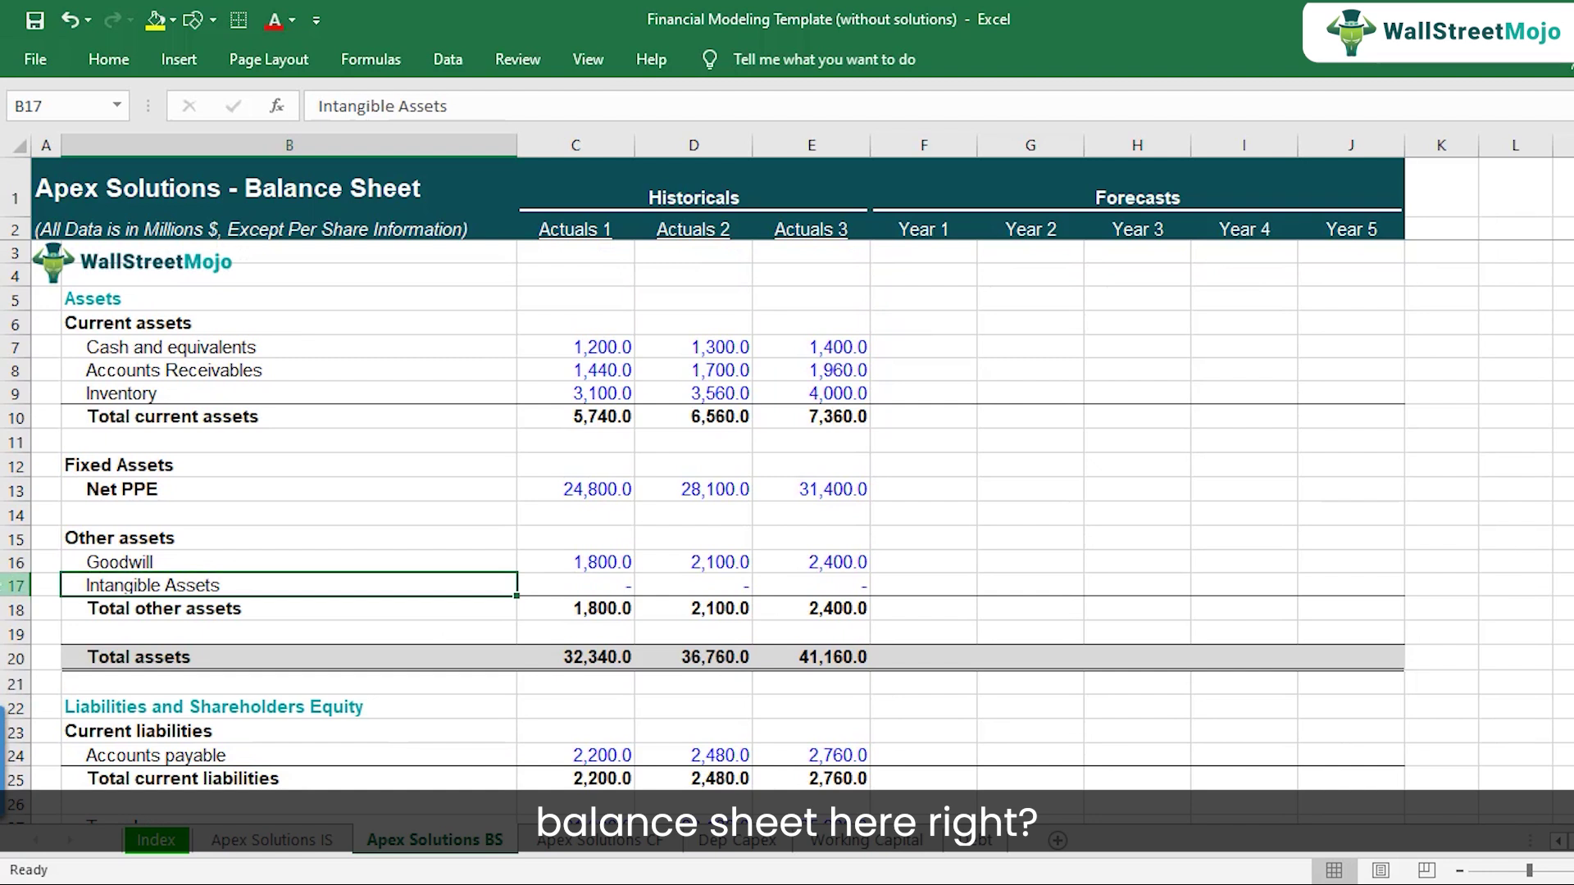
pyautogui.click(17, 585)
pyautogui.click(695, 585)
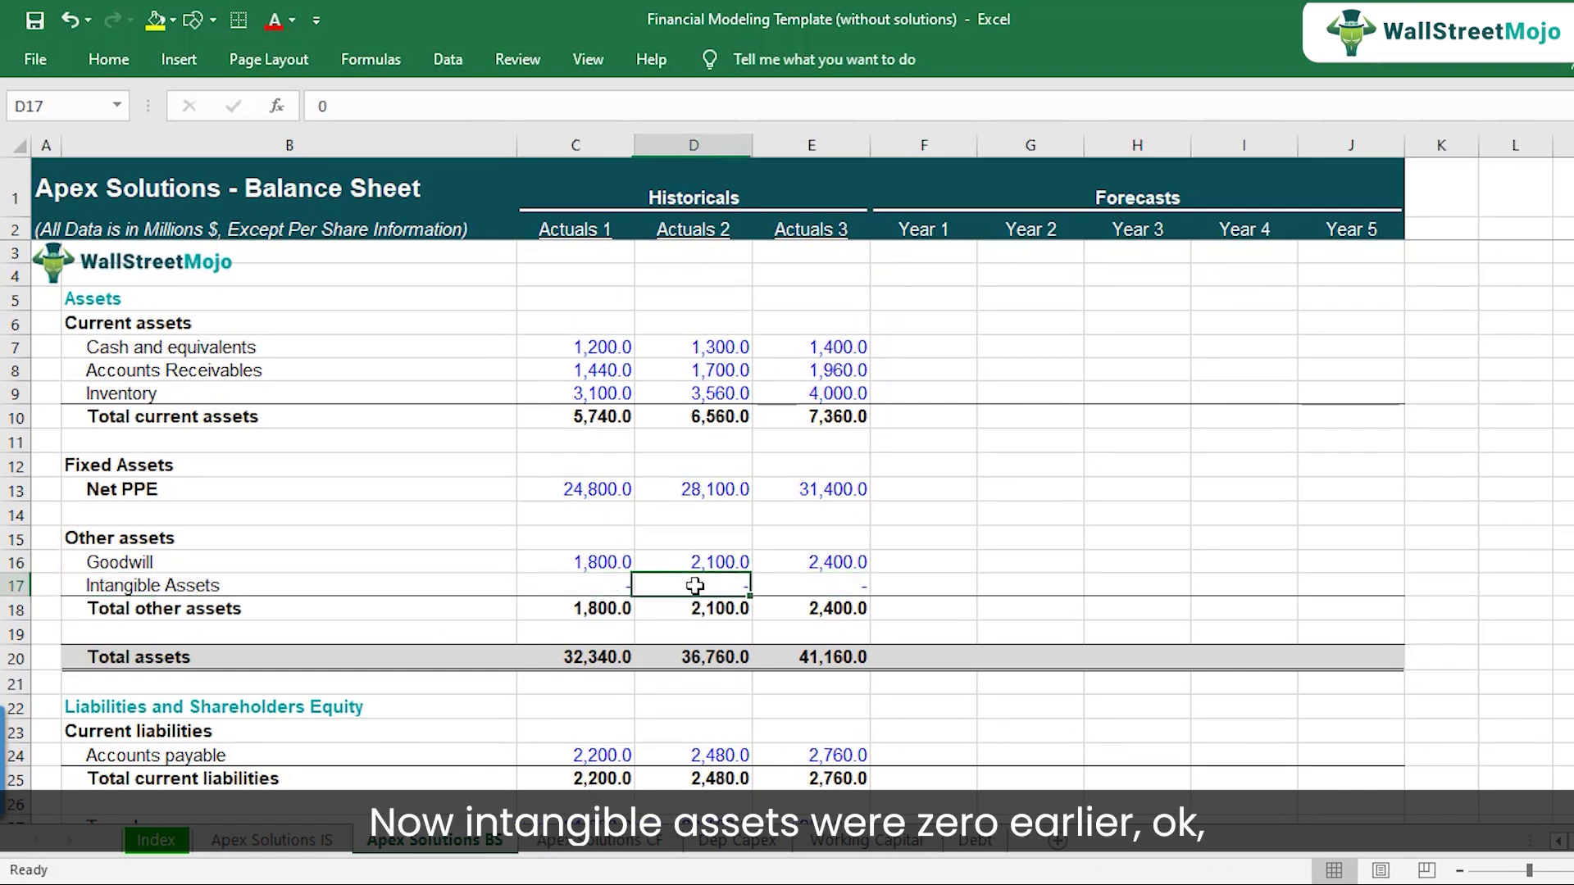
pyautogui.click(815, 586)
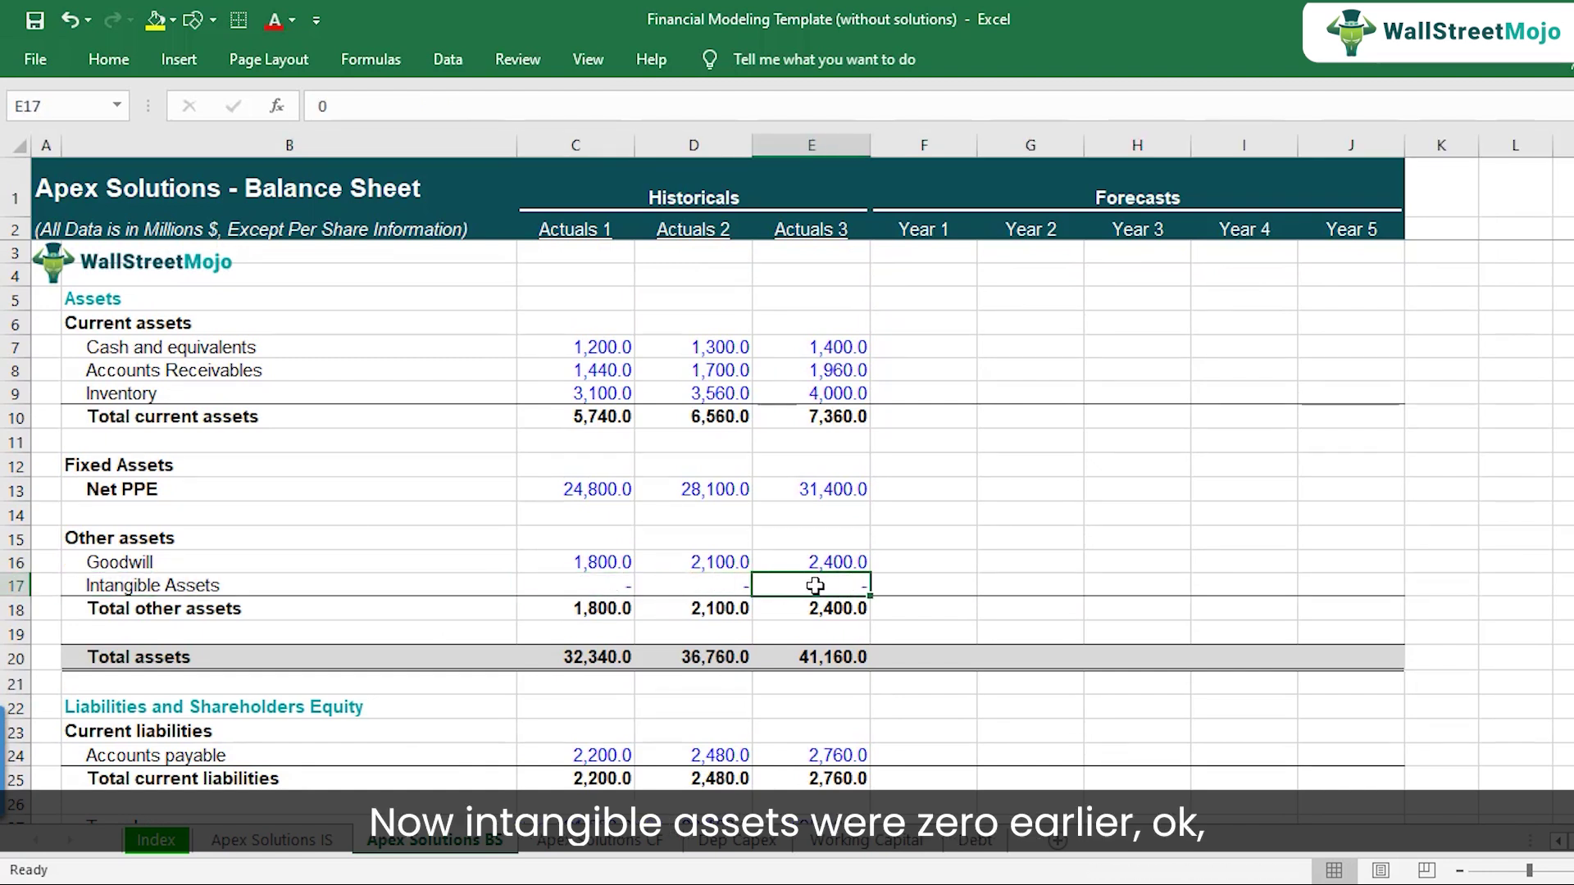
# Step: Enter 0 as the Intangible Assets forecast for Years 1 through 5 in F17:J17
pyautogui.click(906, 586)
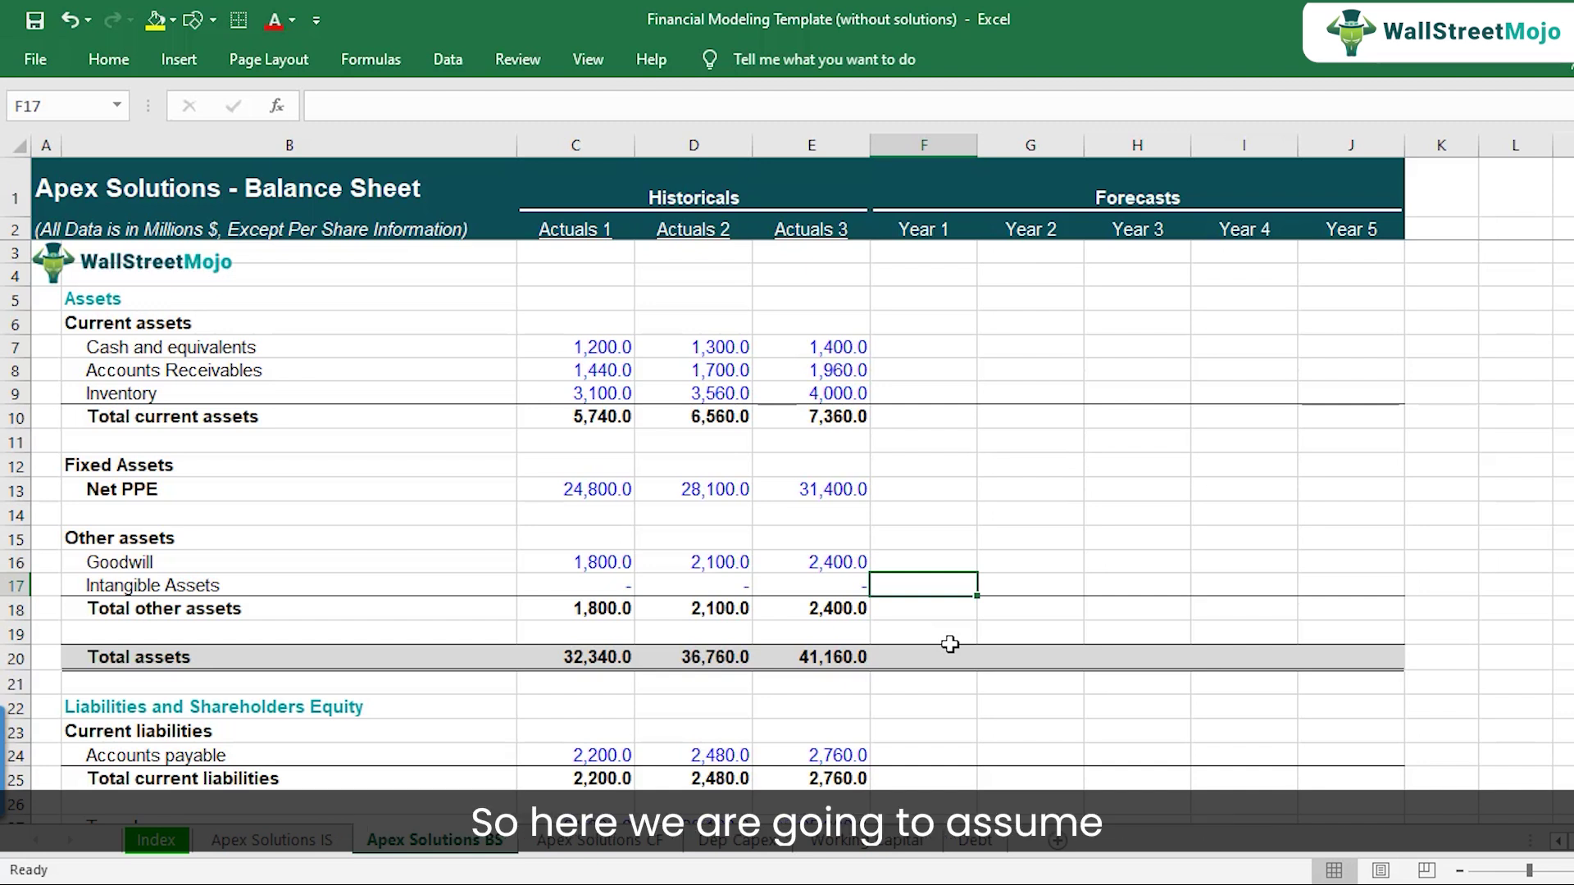
pyautogui.write('0')
pyautogui.press('Right')
pyautogui.write('0')
pyautogui.press('Right')
pyautogui.write('0')
pyautogui.press('Right')
pyautogui.write('0')
pyautogui.press('Right')
pyautogui.write('0')
pyautogui.hotkey('ctrl', 'Return')
pyautogui.press('Left')
pyautogui.press('Left')
pyautogui.press('Left')
pyautogui.press('Left')
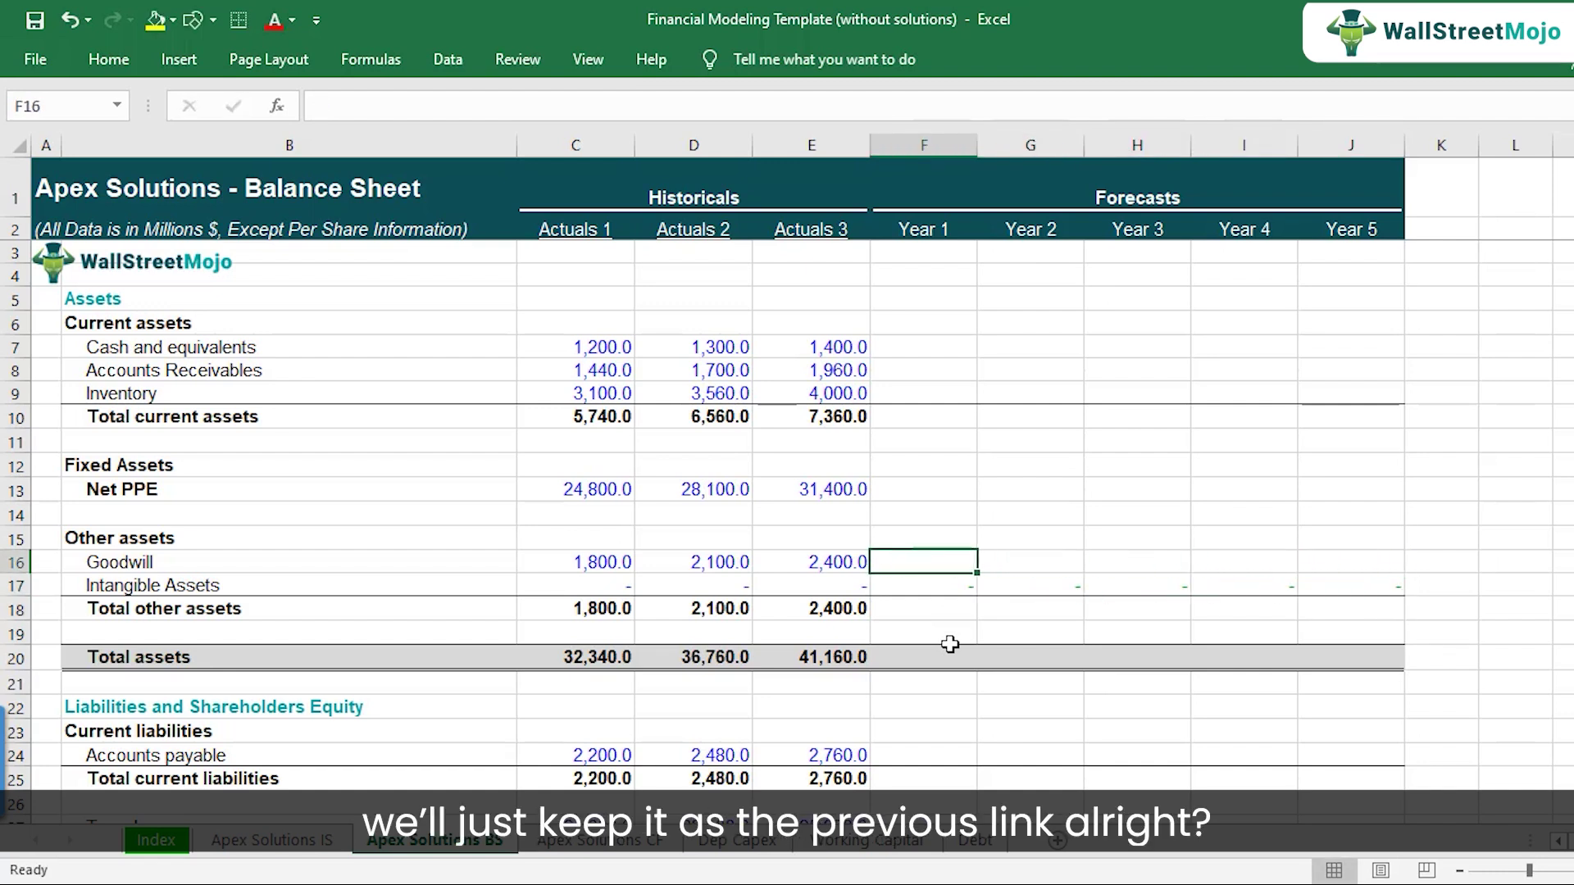
# Step: Set Year 1 Intangible Assets in F17 to =E17 and copy the formula across to Years 2 through 5
pyautogui.write('=')
pyautogui.press('Left')
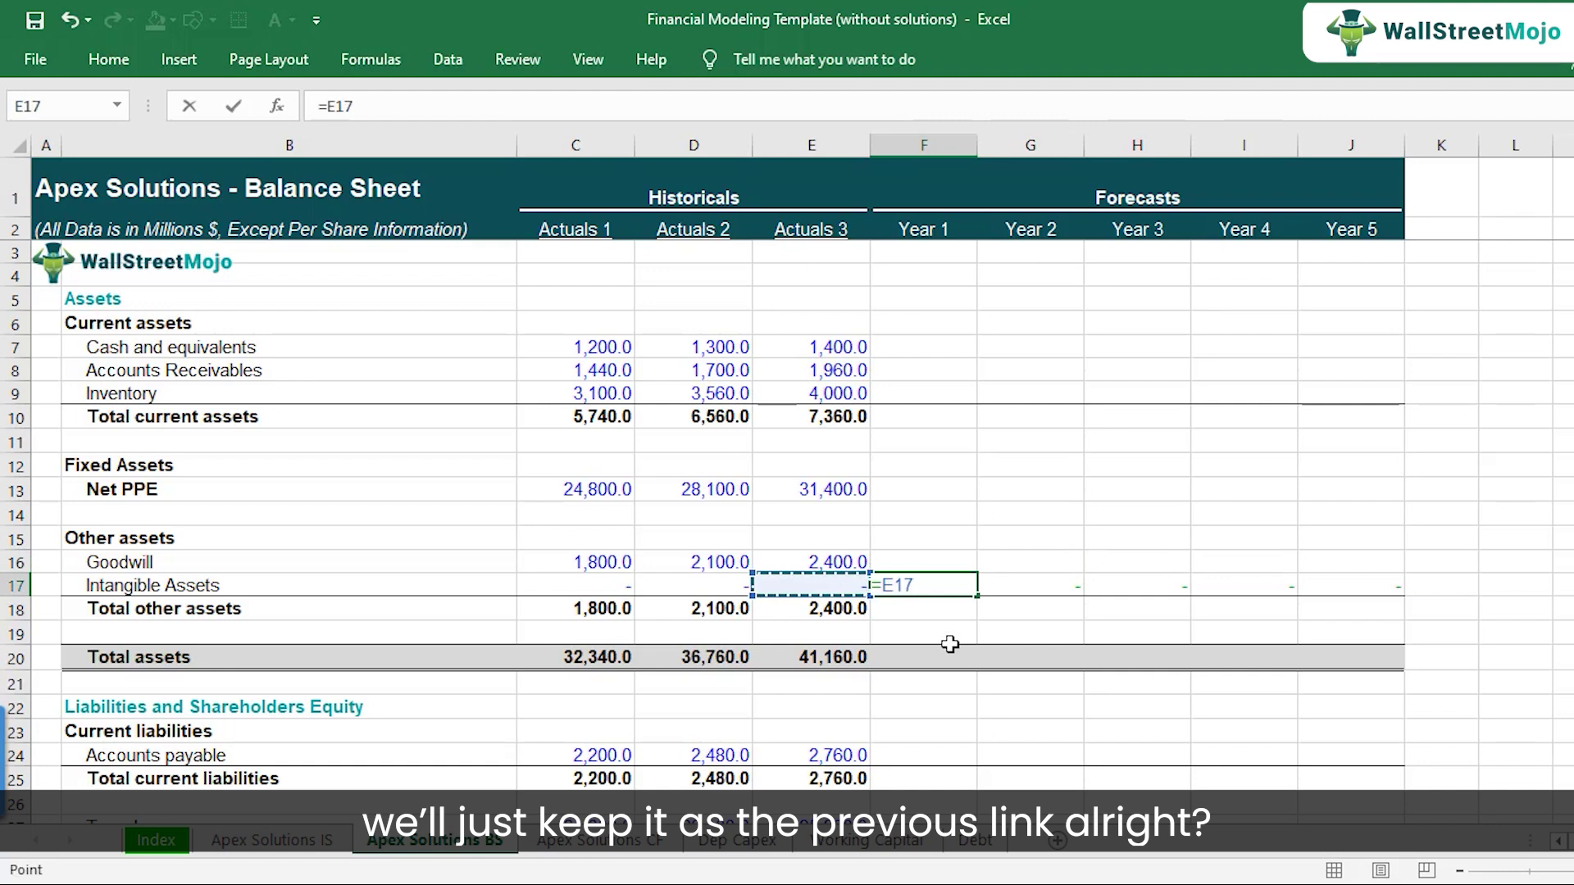
pyautogui.hotkey('ctrl', 'Return')
pyautogui.hotkey('ctrl', 'c')
pyautogui.hotkey('shift', 'Right')
pyautogui.hotkey('shift', 'Right')
pyautogui.hotkey('shift', 'Right')
pyautogui.hotkey('shift', 'Right')
pyautogui.hotkey('ctrl', 'v')
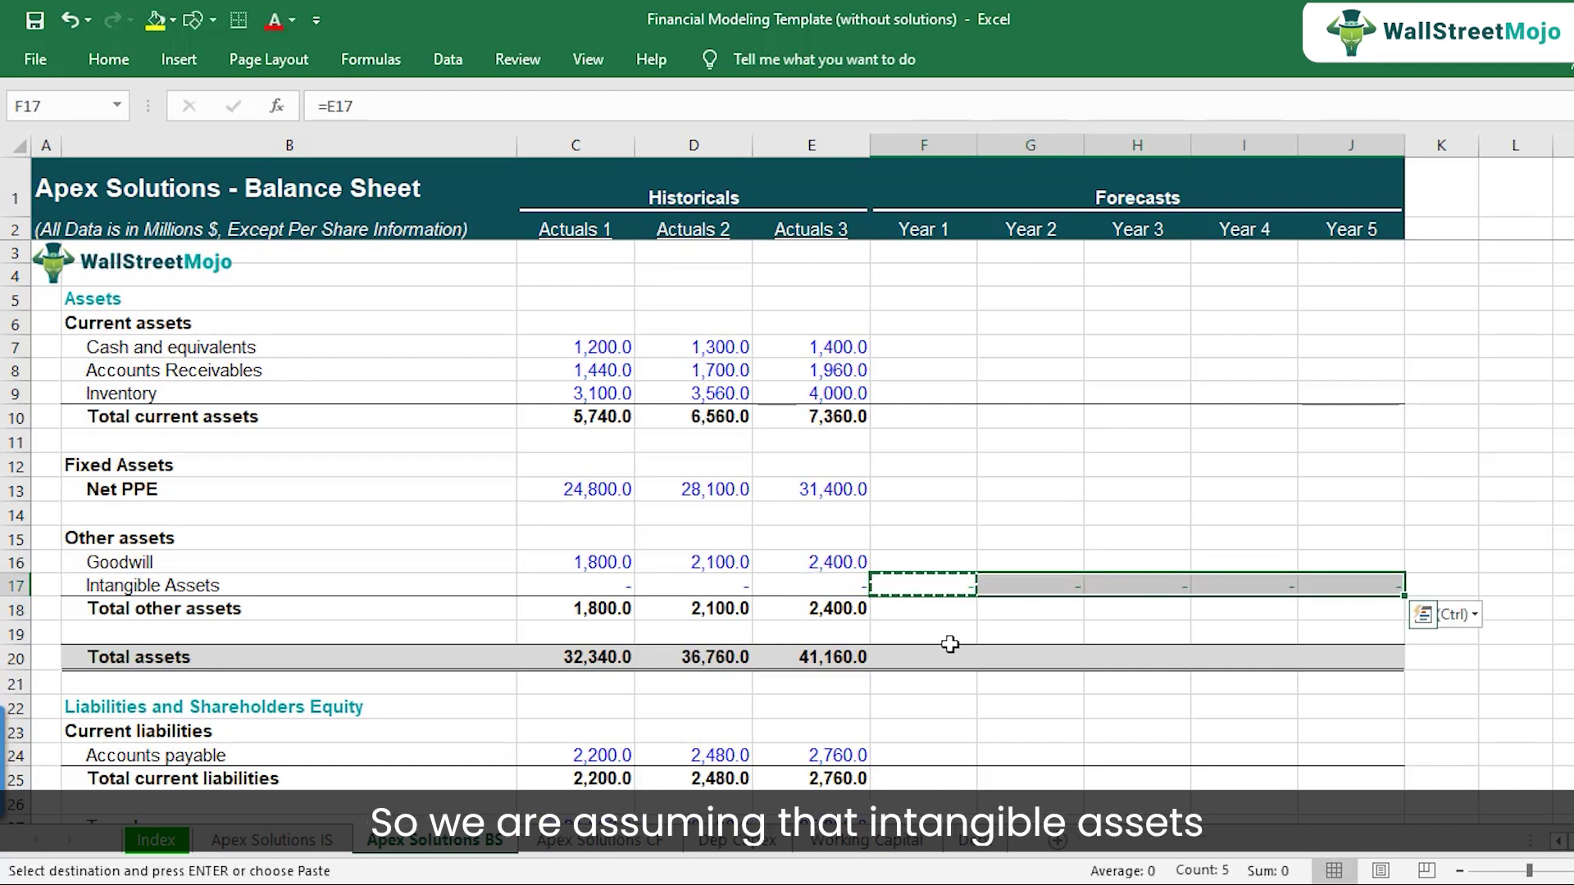
# Step: Check that each forecast Intangible Assets formula refers to the preceding year
pyautogui.press('Down')
pyautogui.press('Up')
pyautogui.press('F2')
pyautogui.press('Tab')
pyautogui.press('F2')
pyautogui.press('Tab')
pyautogui.press('F2')
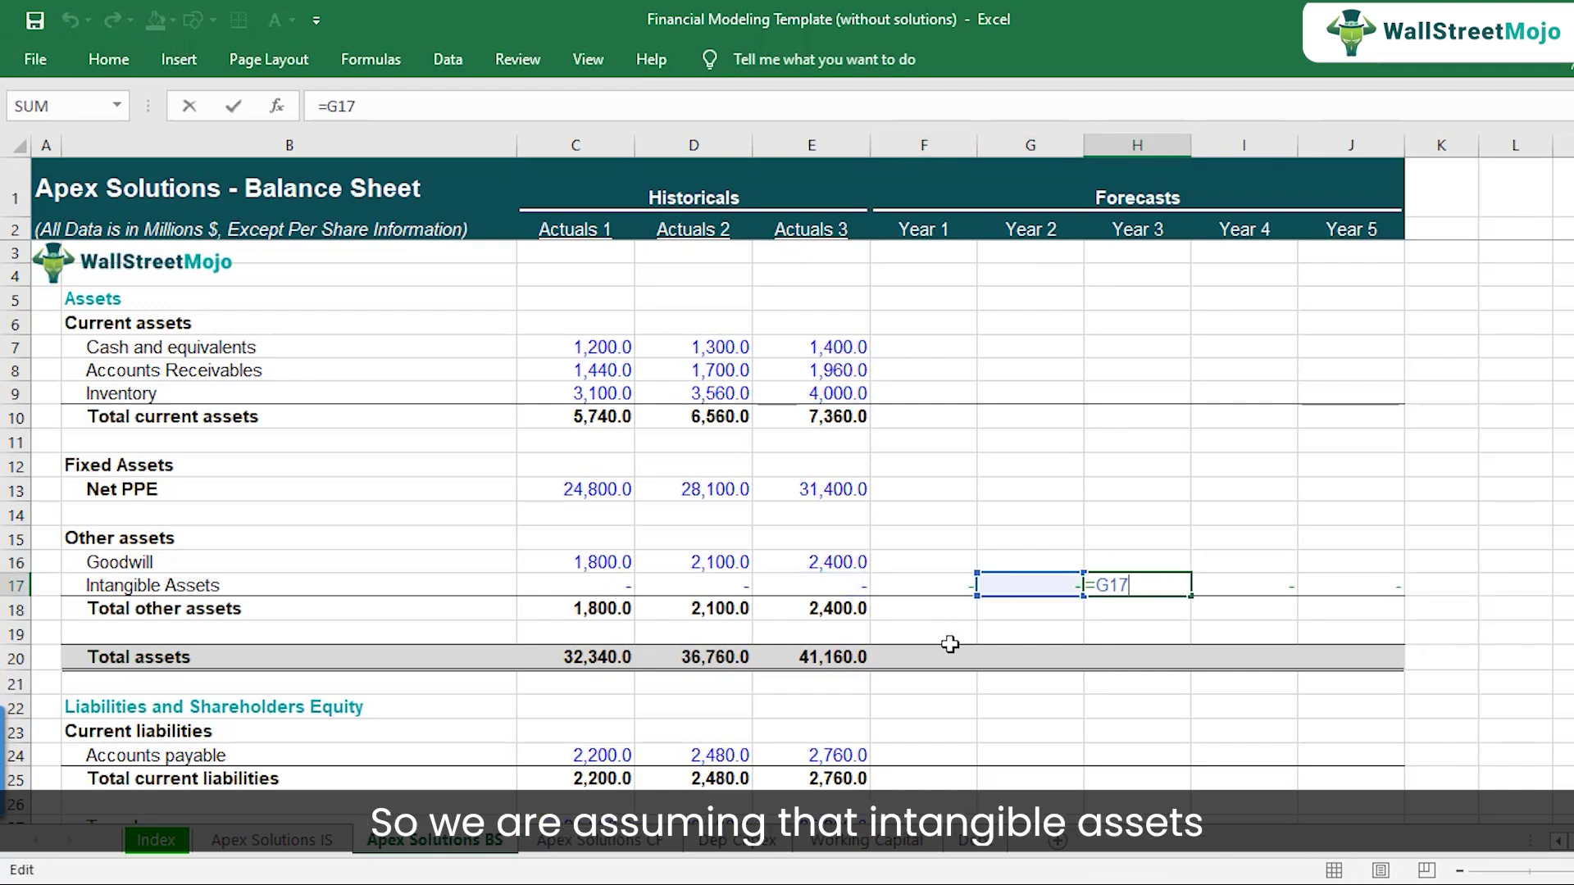
pyautogui.press('Tab')
pyautogui.press('Left')
pyautogui.press('Left')
pyautogui.press('Left')
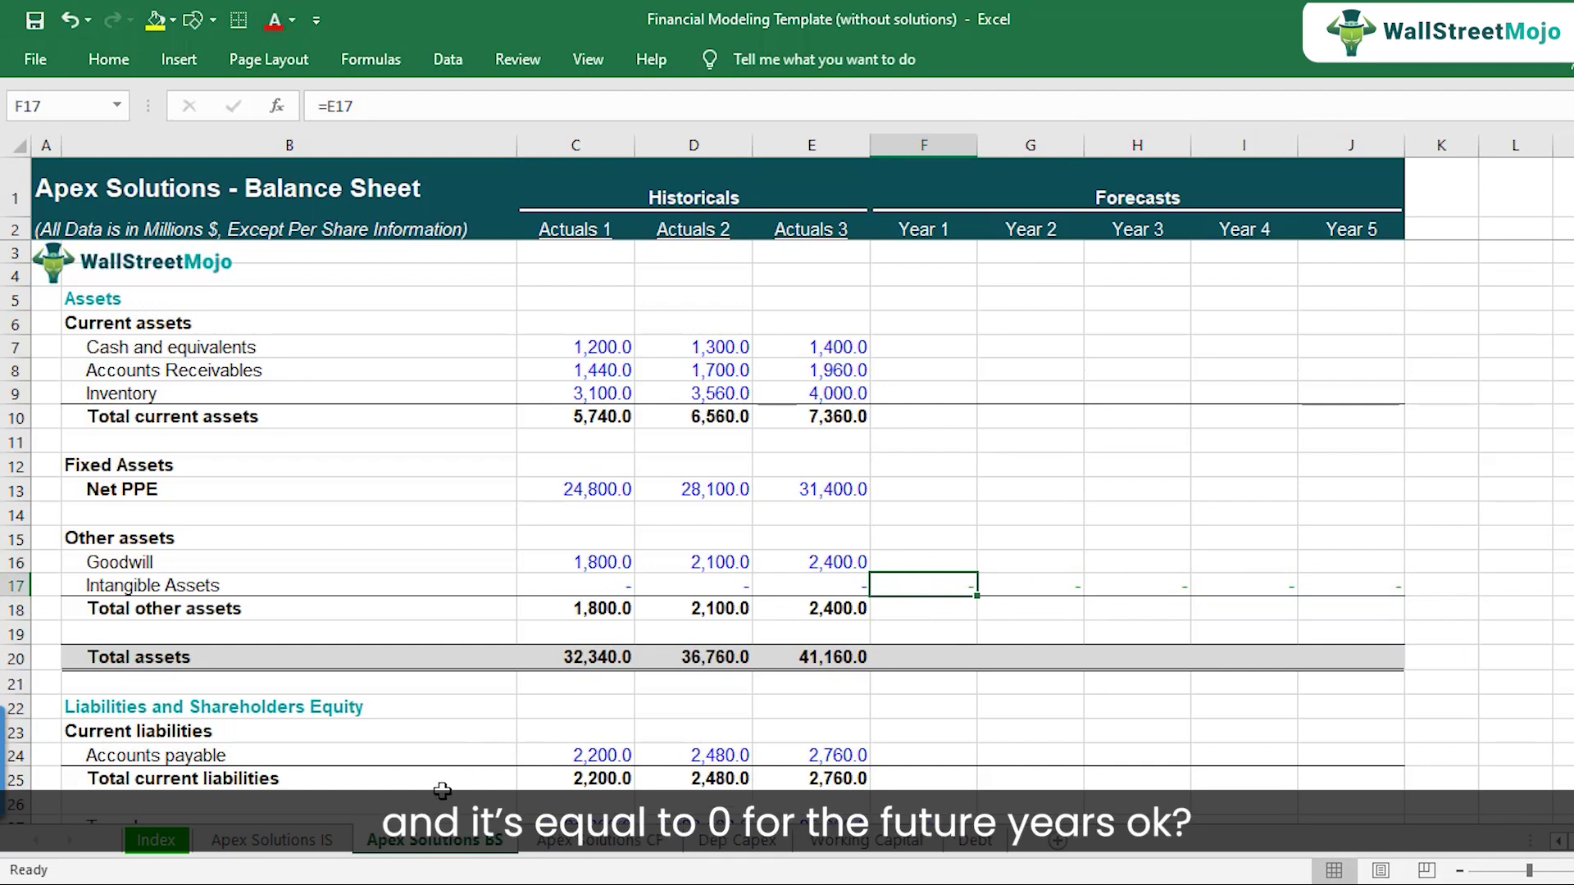
# Step: Calculate Year 1 Additions to Intangibles in F18 of the cash flow sheet with ='Apex Solutions BS'!E17-'Apex Solutions BS'!F17
pyautogui.click(591, 846)
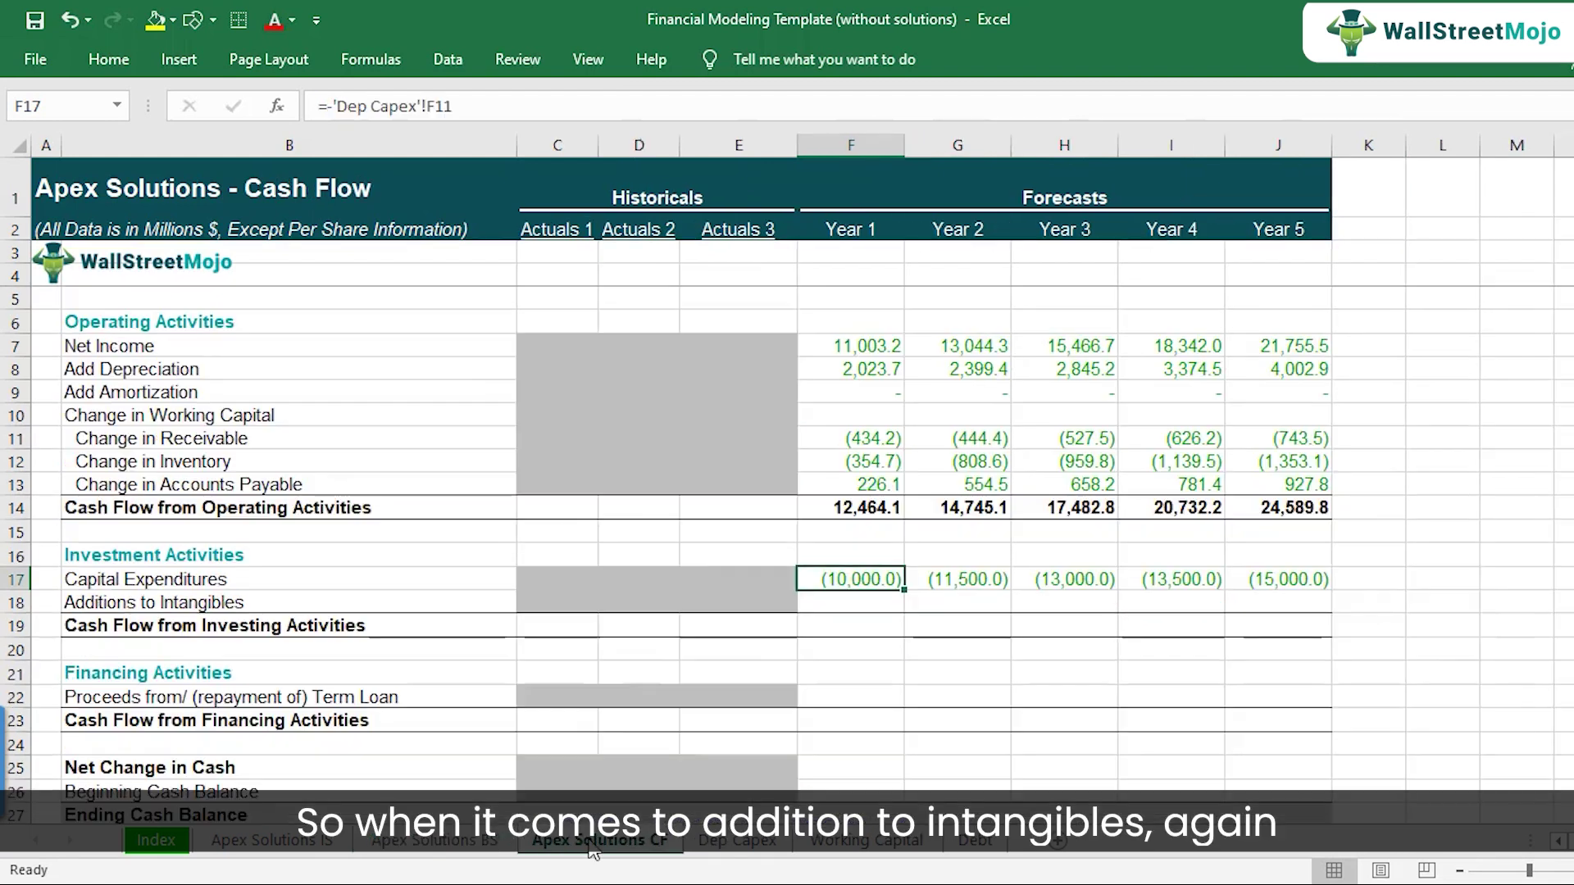
pyautogui.click(279, 602)
pyautogui.click(850, 605)
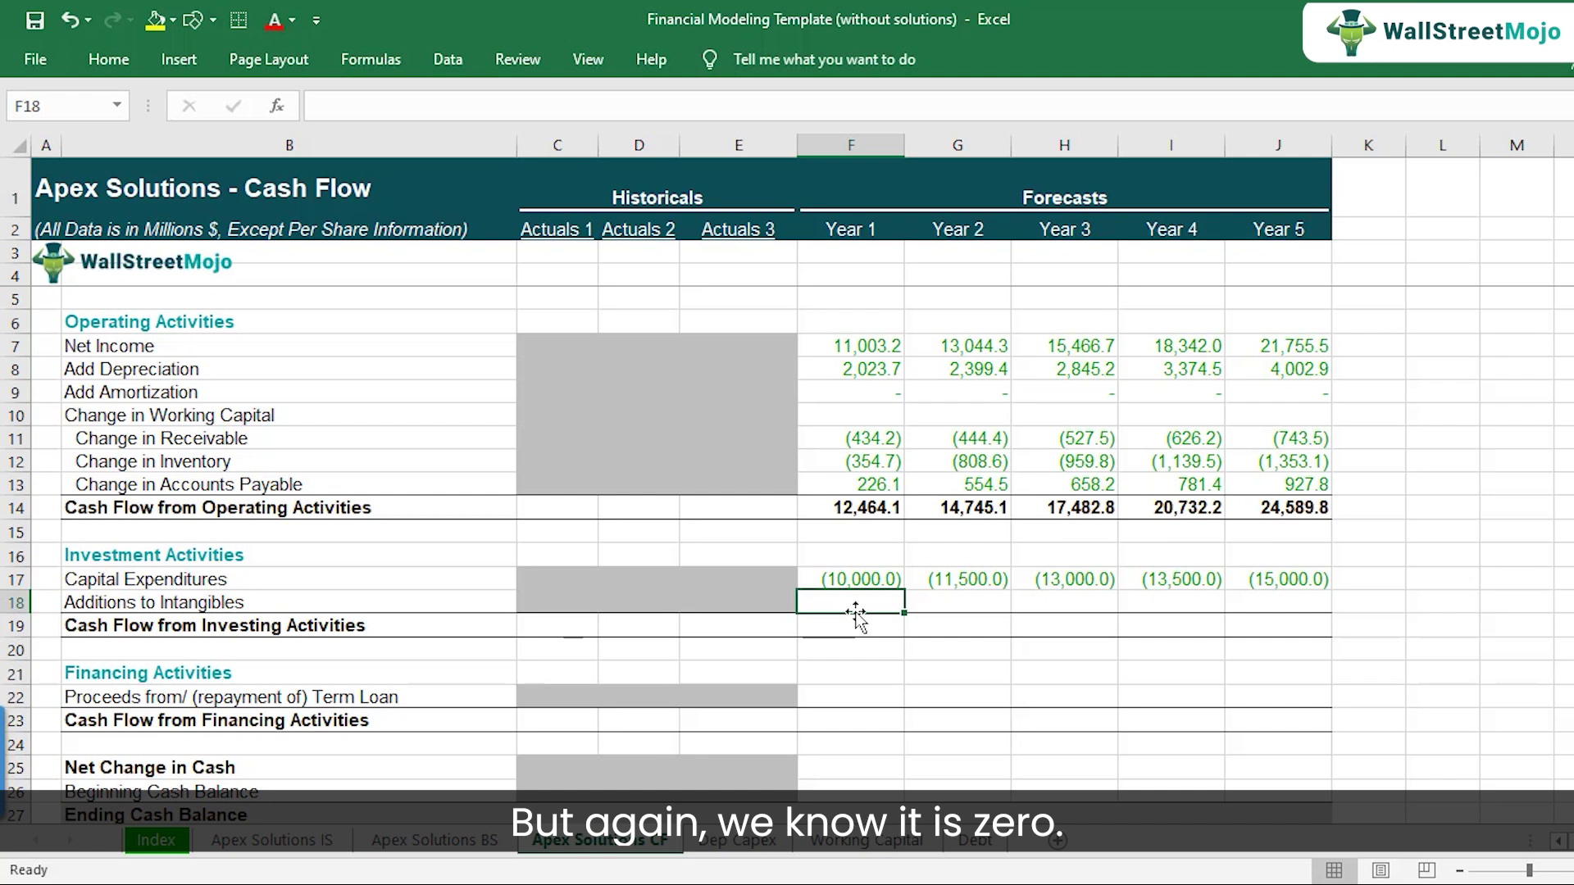
pyautogui.write('=')
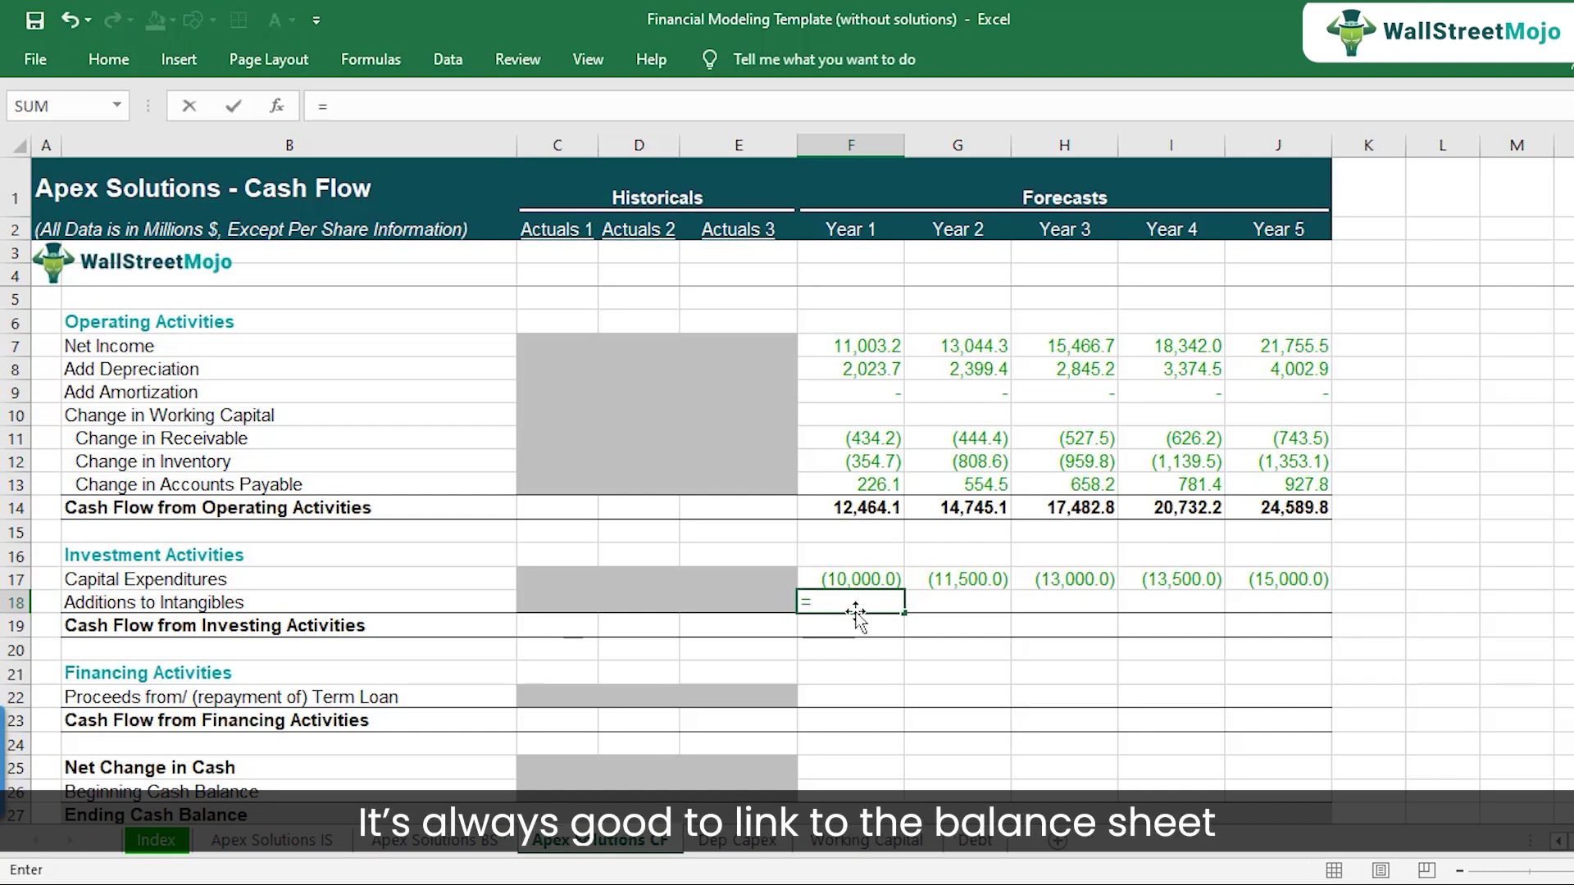
pyautogui.click(449, 840)
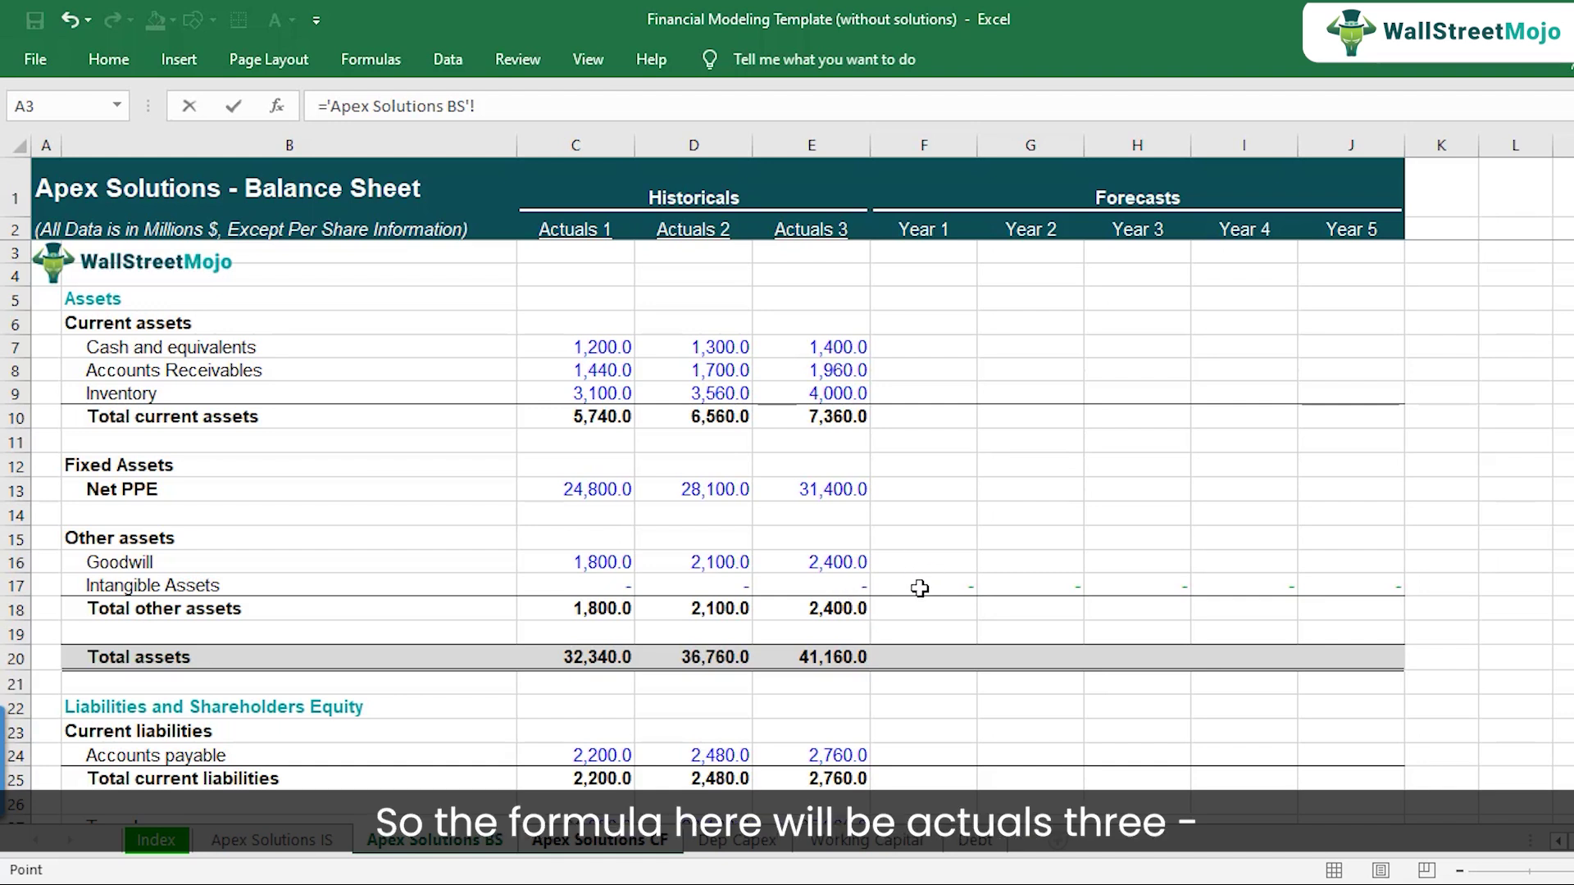
pyautogui.click(843, 588)
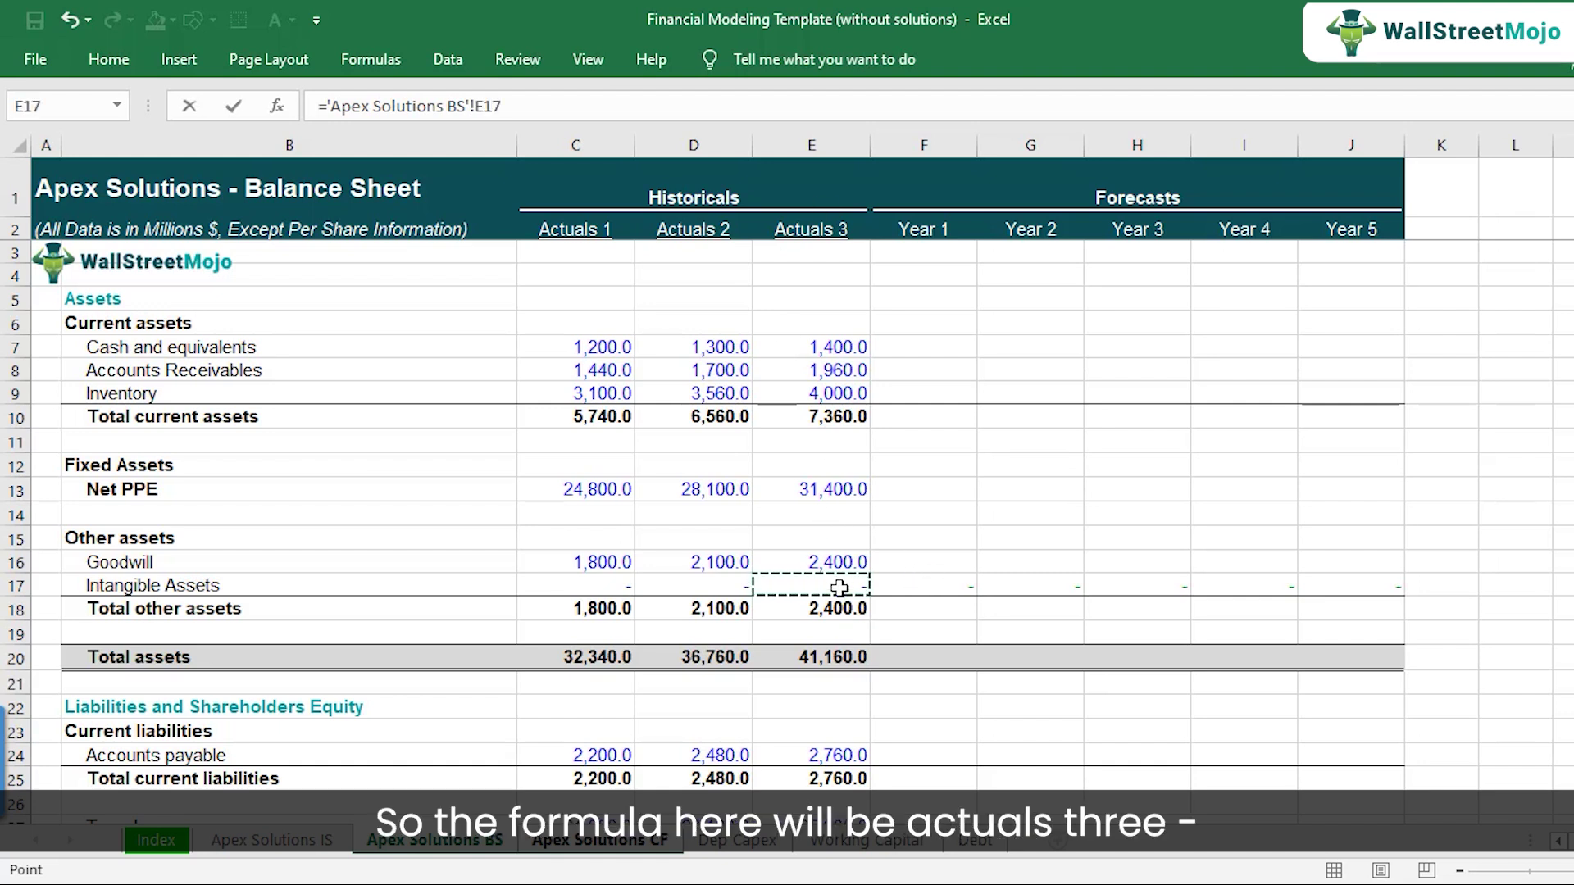
pyautogui.write('-')
pyautogui.click(923, 590)
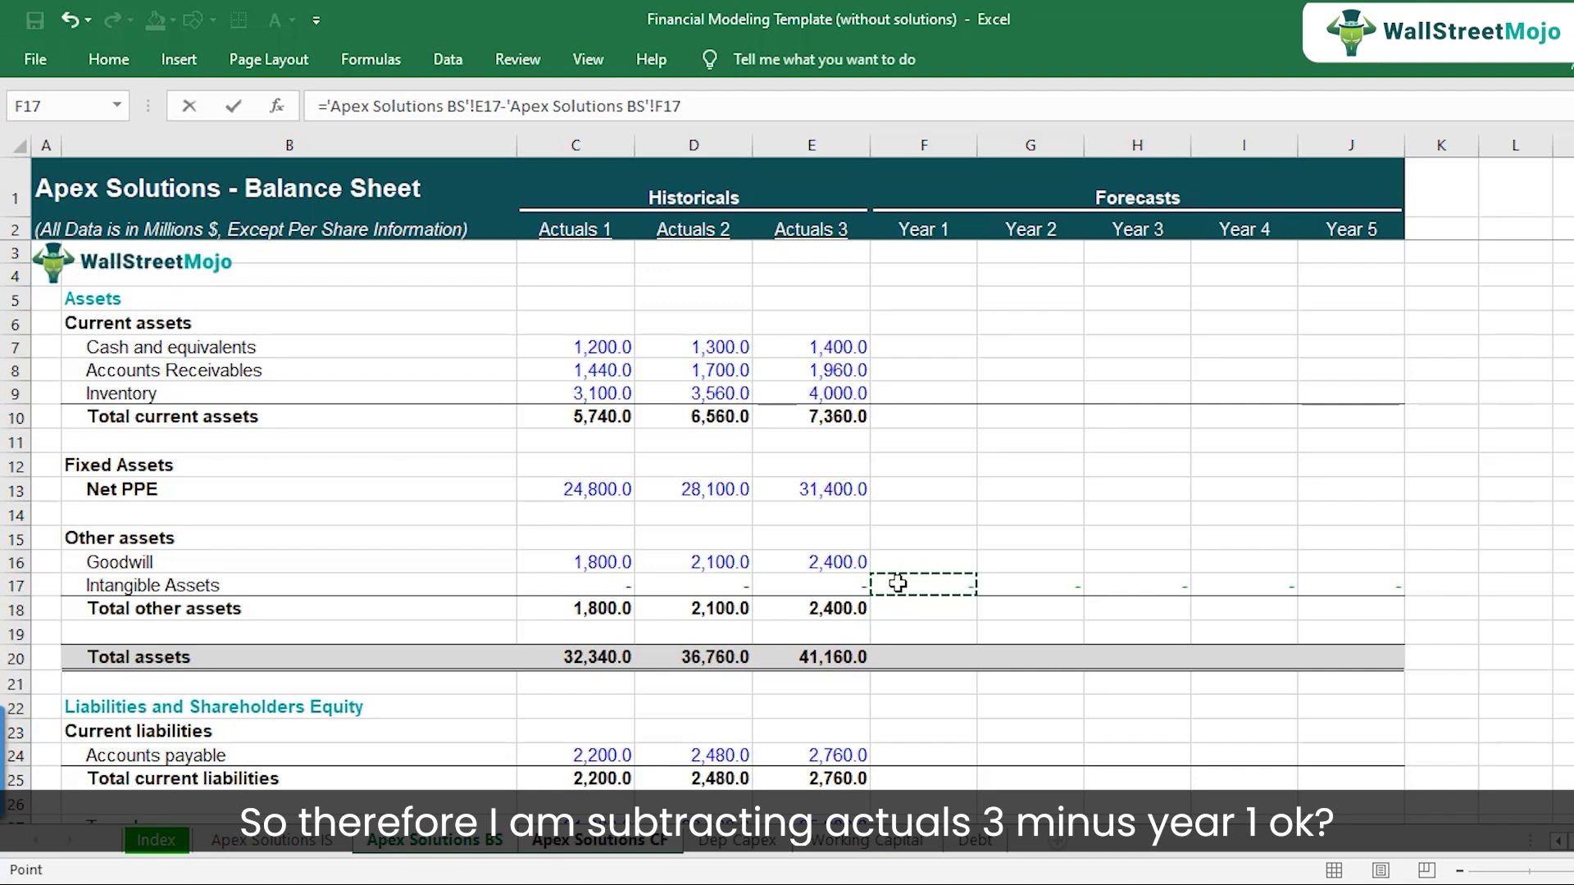
pyautogui.press('Return')
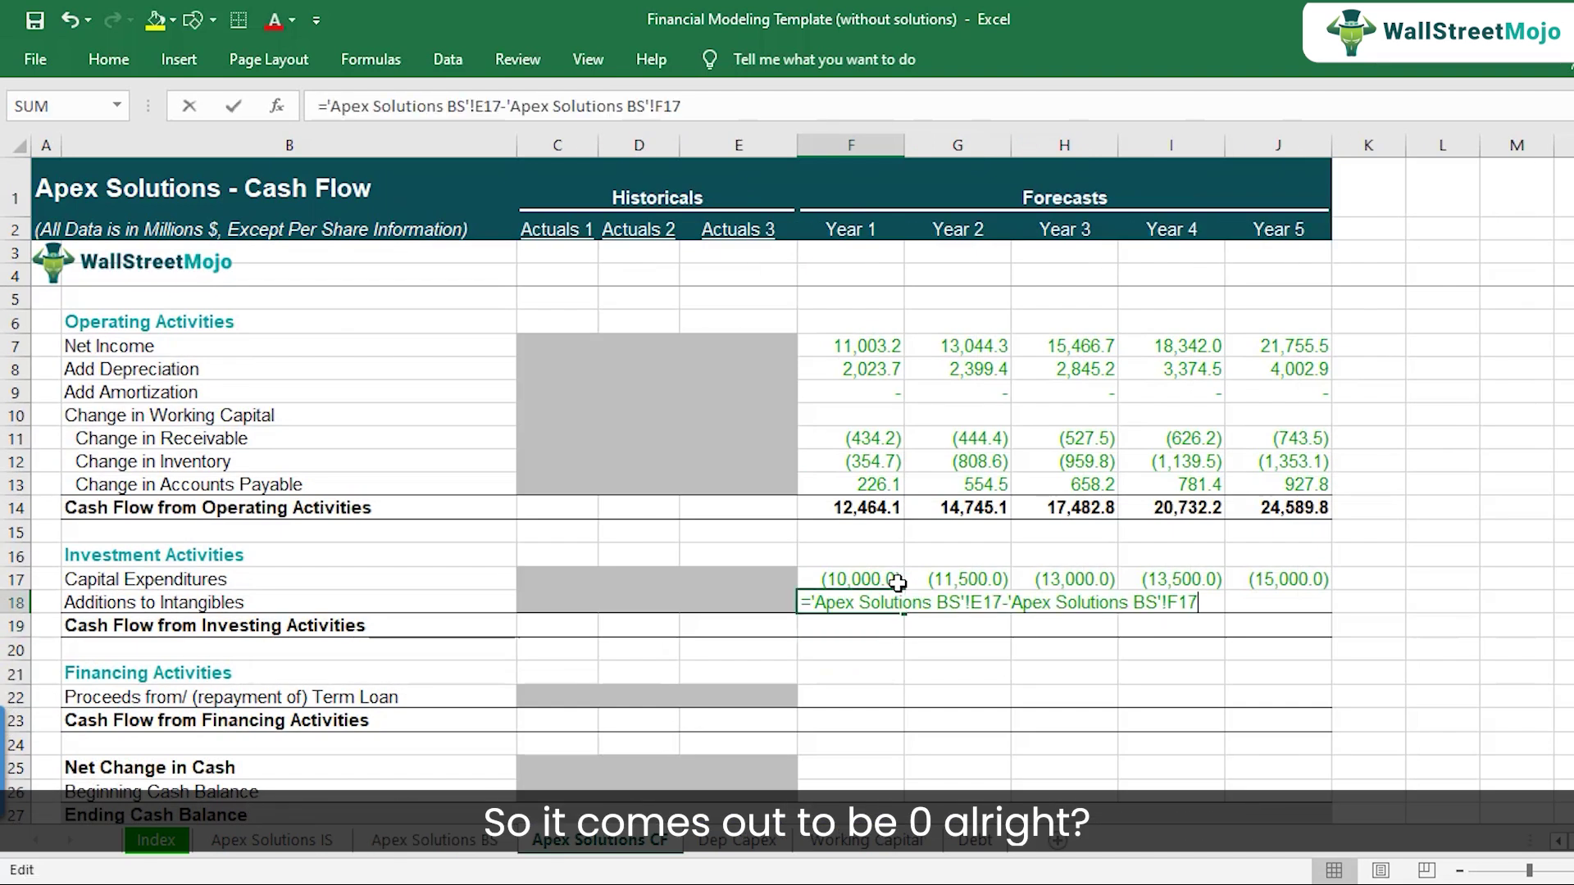
# Step: Copy the Year 1 Additions to Intangibles formula across to Years 2 through 5
pyautogui.hotkey('ctrl', 'c')
pyautogui.hotkey('shift', 'Right')
pyautogui.hotkey('shift', 'Right')
pyautogui.hotkey('shift', 'Right')
pyautogui.hotkey('shift', 'Right')
pyautogui.hotkey('ctrl', 'v')
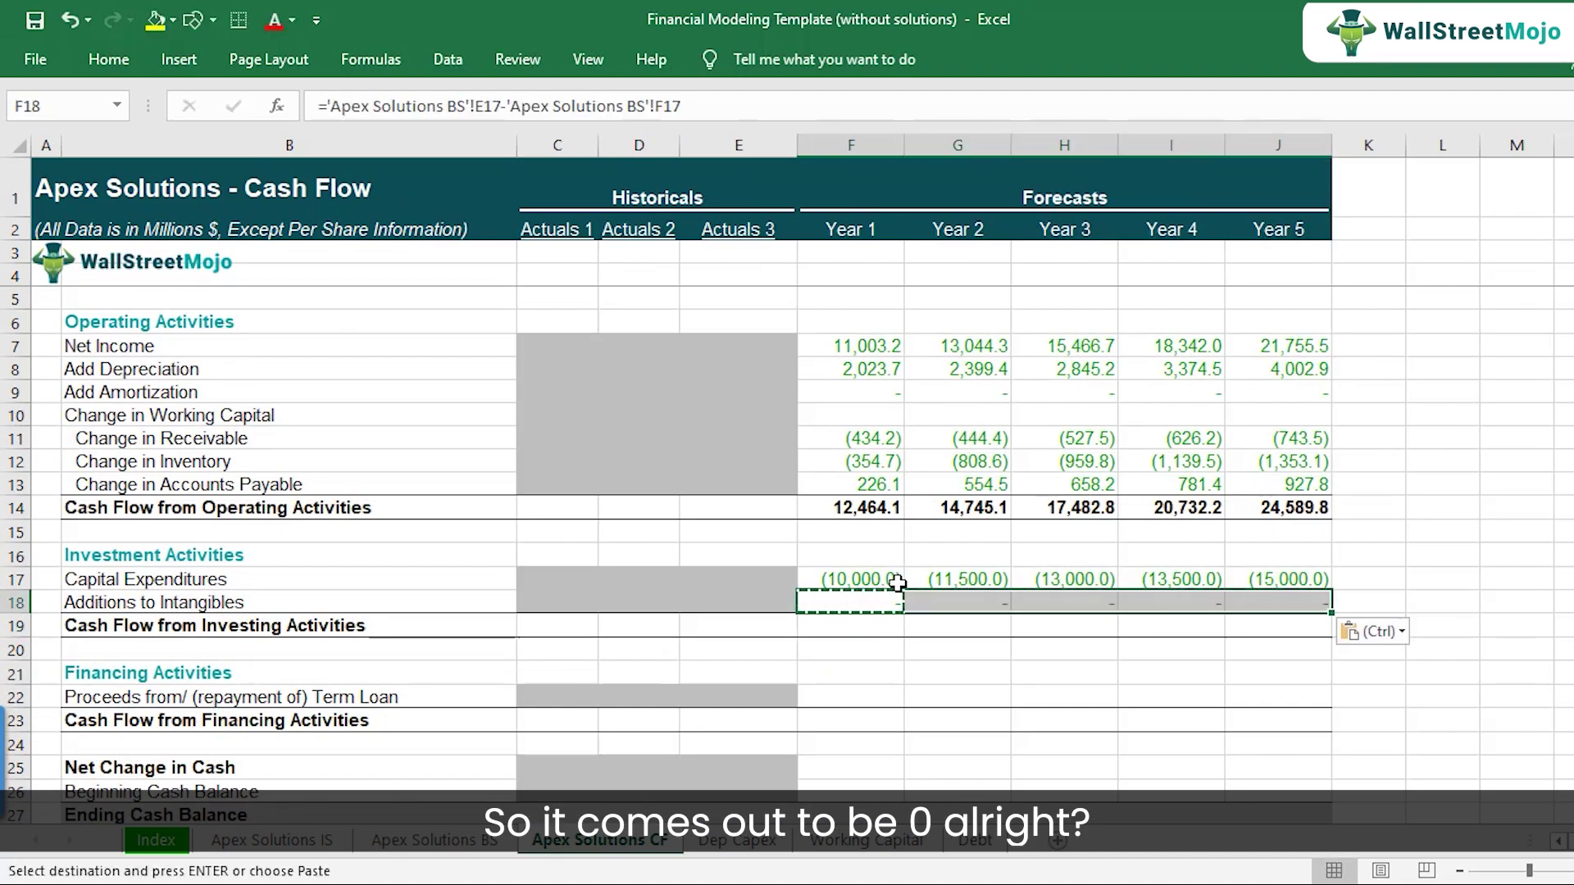
# Step: Total Year 1 Cash Flow from Investing Activities in F19 with =SUM(F17:F18)
pyautogui.press('Down')
pyautogui.write('=sum(')
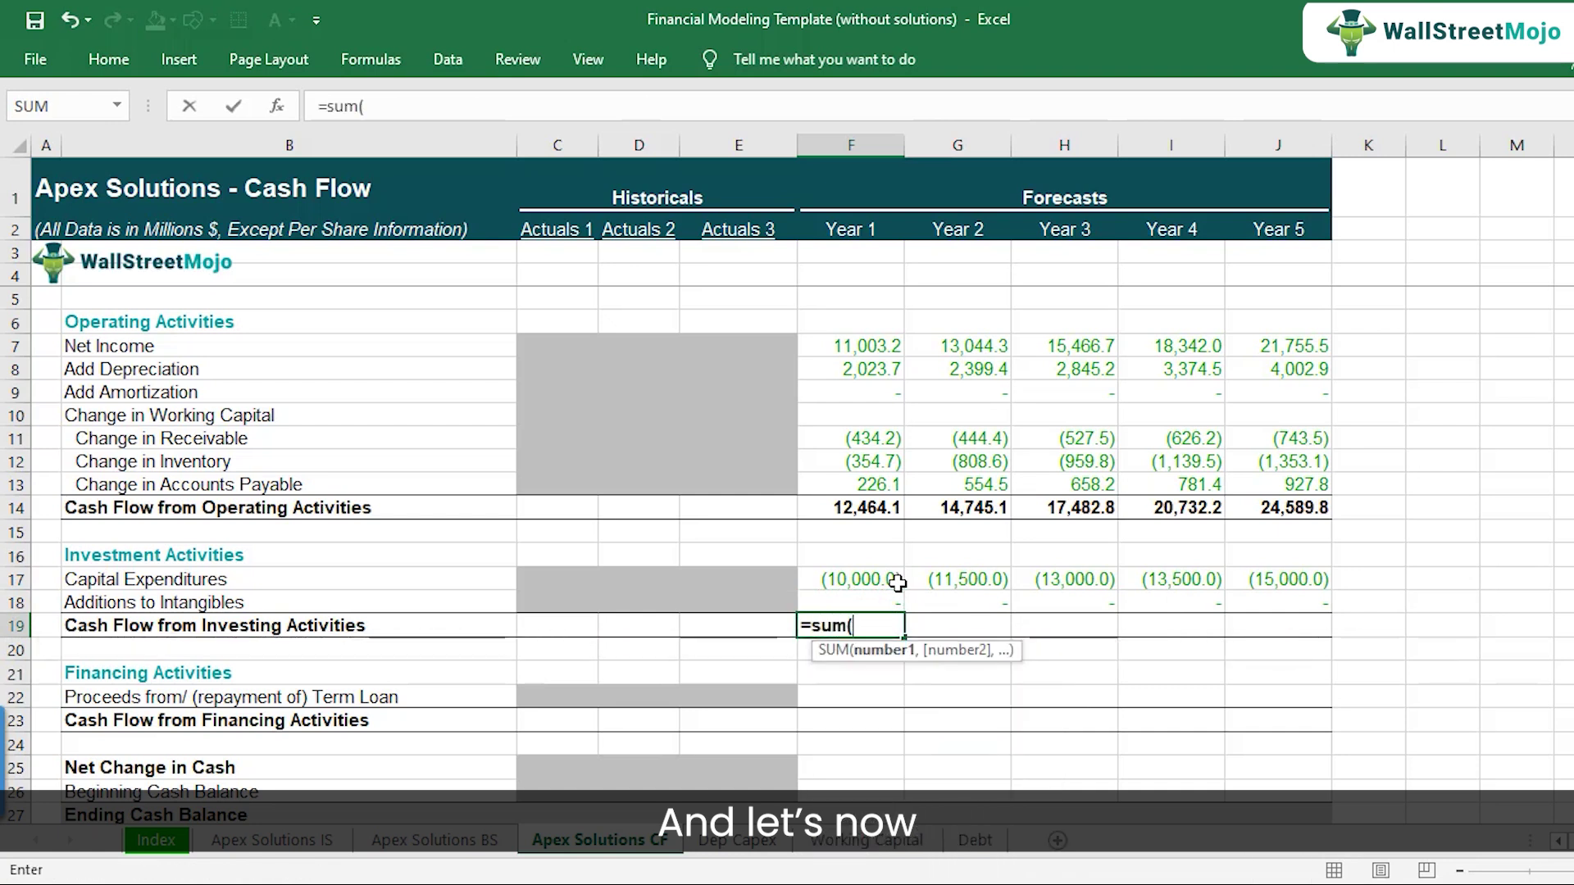
pyautogui.press('Up')
pyautogui.hotkey('shift', 'Up')
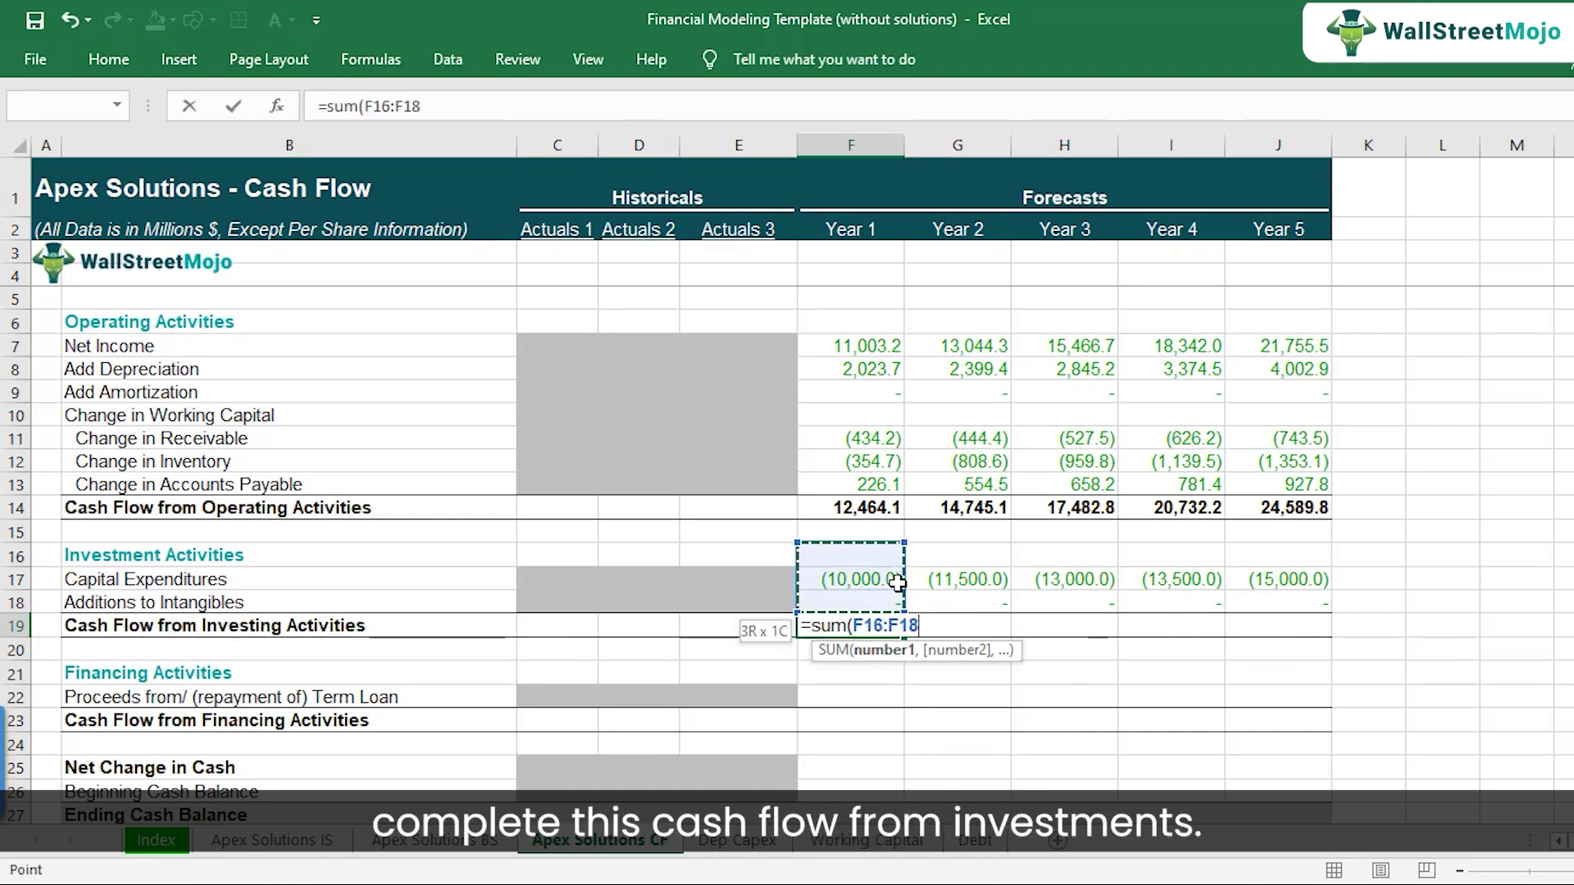
pyautogui.write(')')
pyautogui.press('Return')
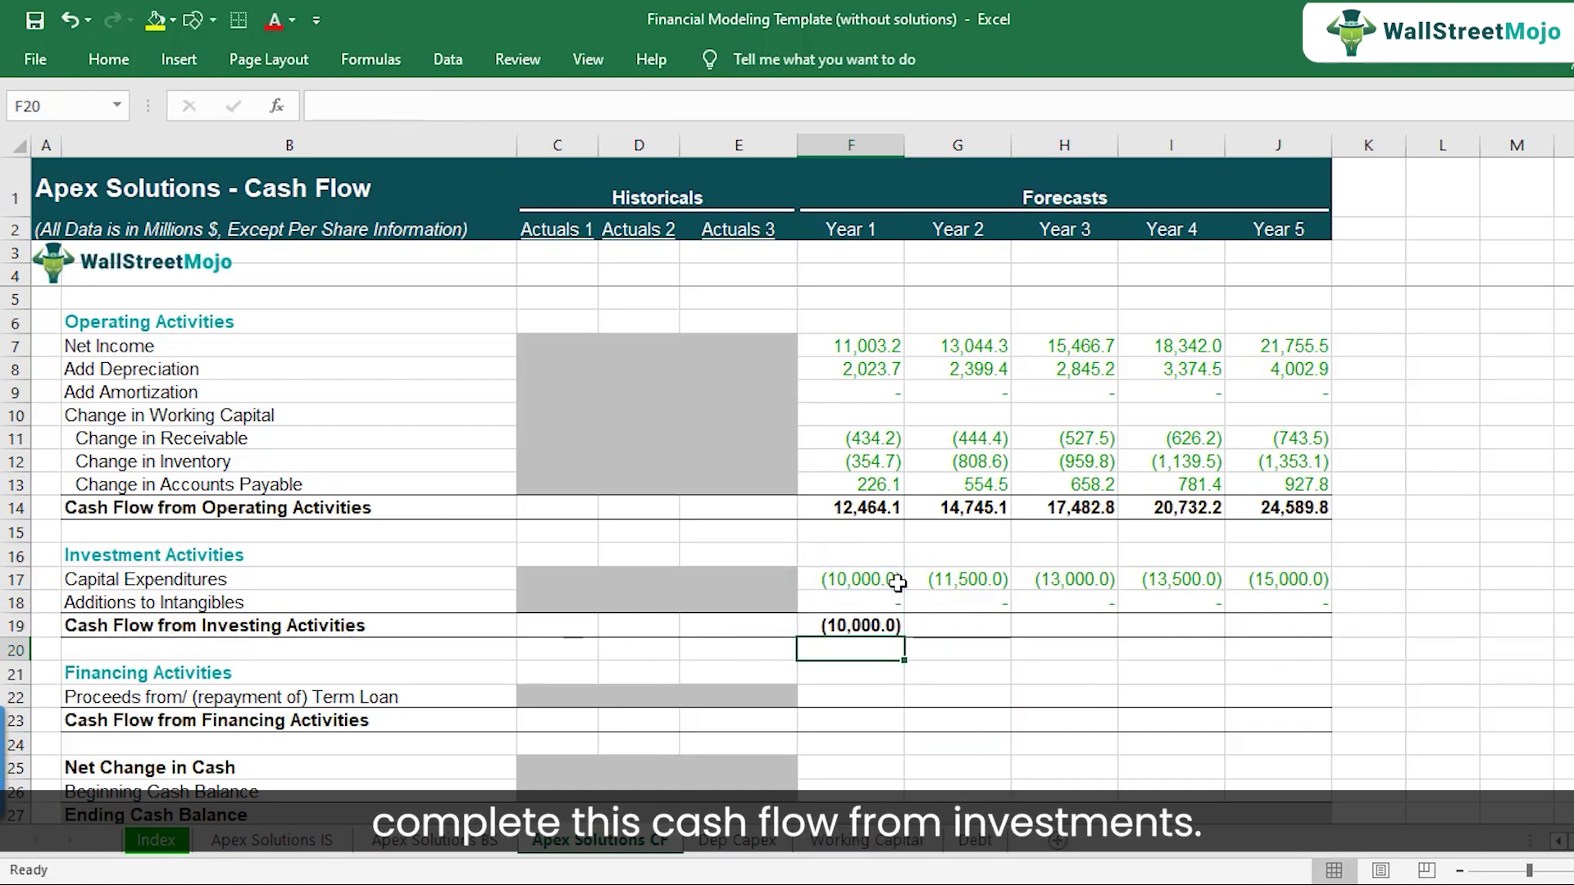
# Step: Copy the Year 1 investing cash flow total in F19 across to Years 2 through 5 and check the Year 2 formula
pyautogui.press('Up')
pyautogui.press('F2')
pyautogui.press('Escape')
pyautogui.hotkey('ctrl', 'c')
pyautogui.press('Right')
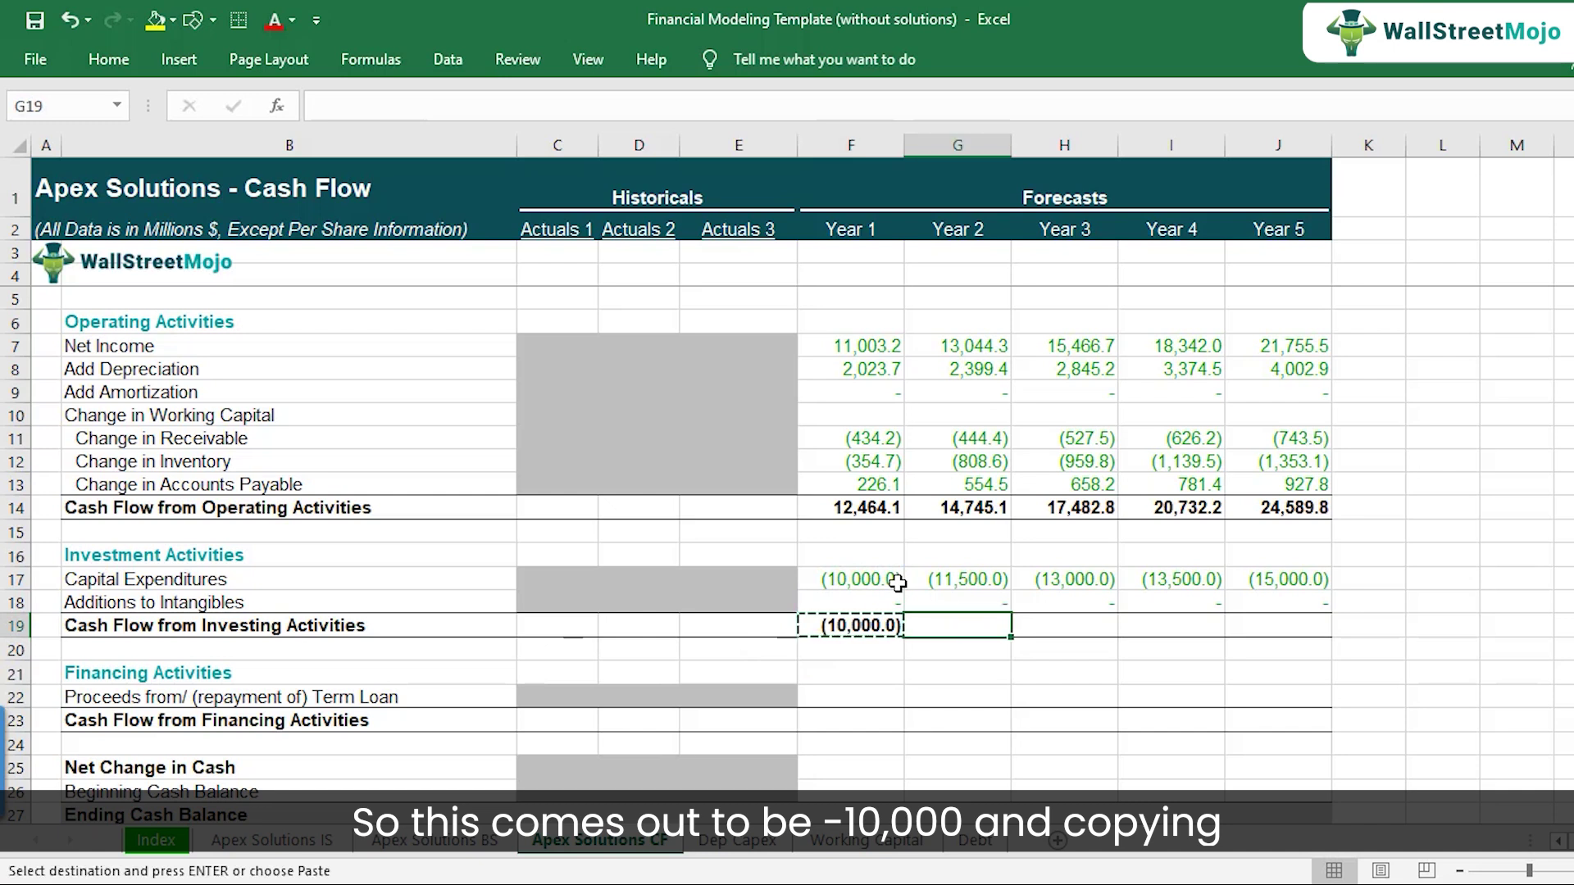
pyautogui.hotkey('shift', 'Right')
pyautogui.hotkey('shift', 'Right')
pyautogui.hotkey('shift', 'Right')
pyautogui.hotkey('ctrl', 'v')
pyautogui.press('F2')
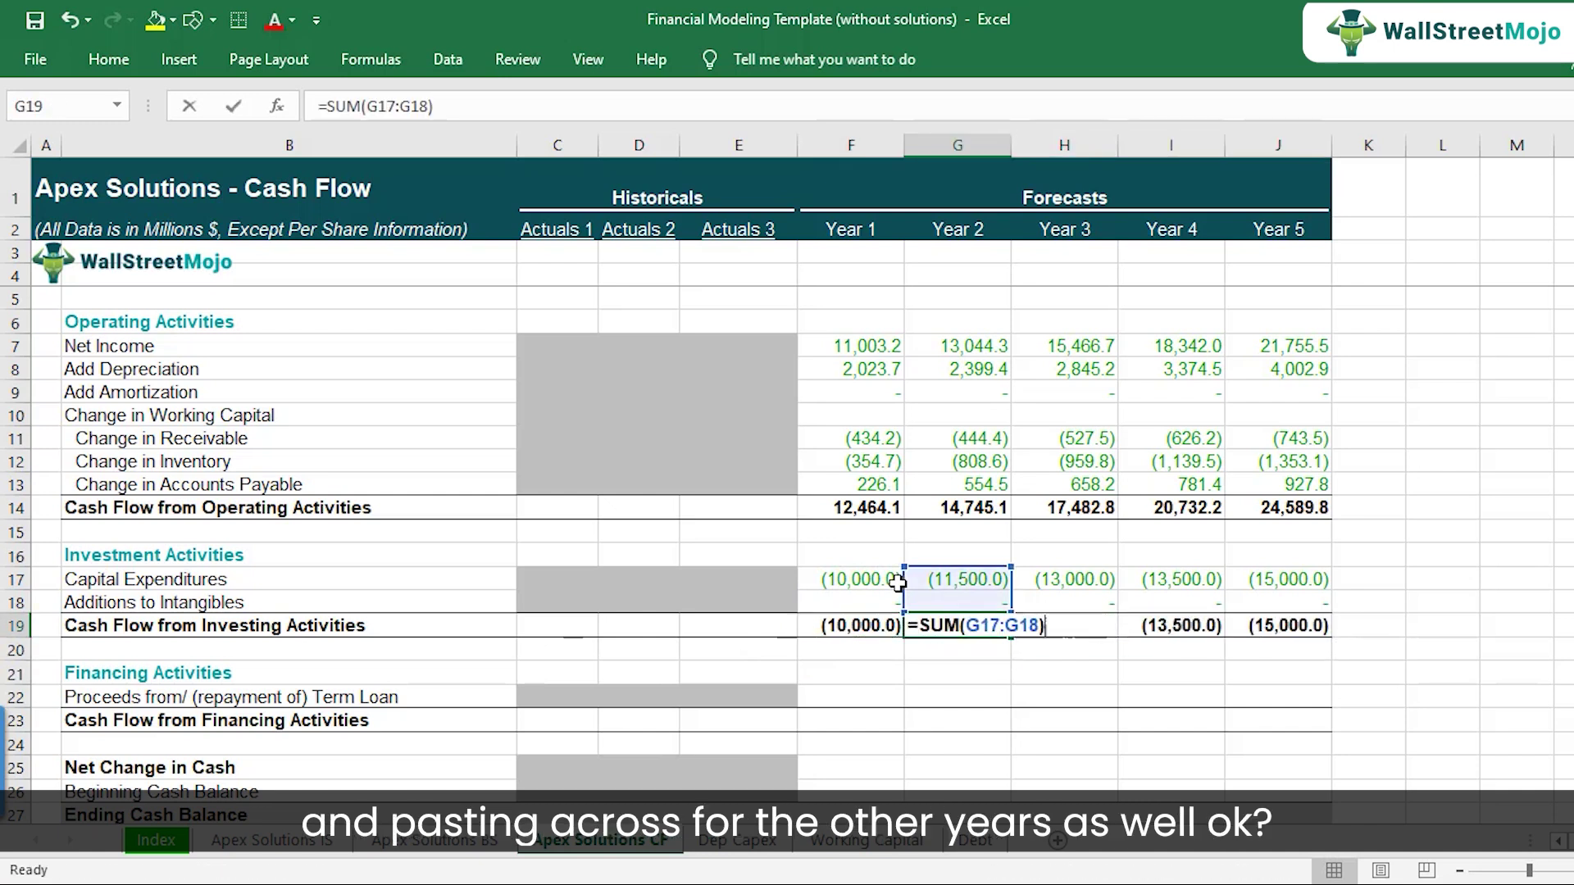
pyautogui.press('Escape')
pyautogui.press('Left')
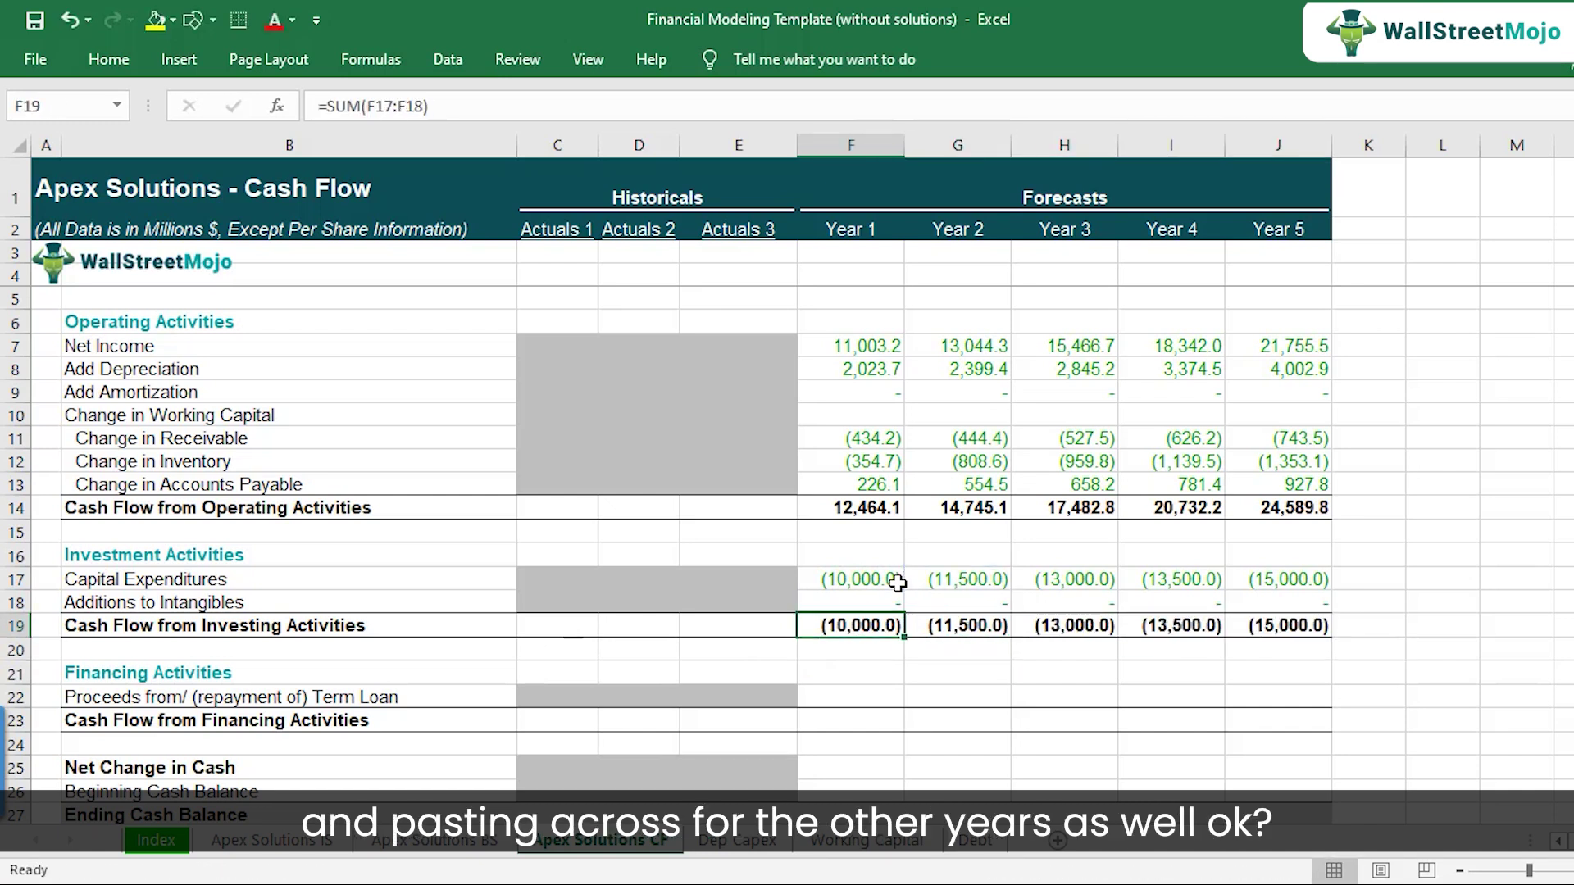
# Step: Look over the Proceeds from/(repayment of) Term Loan row for Years 1 through 5
pyautogui.scroll(-1, 897, 582)
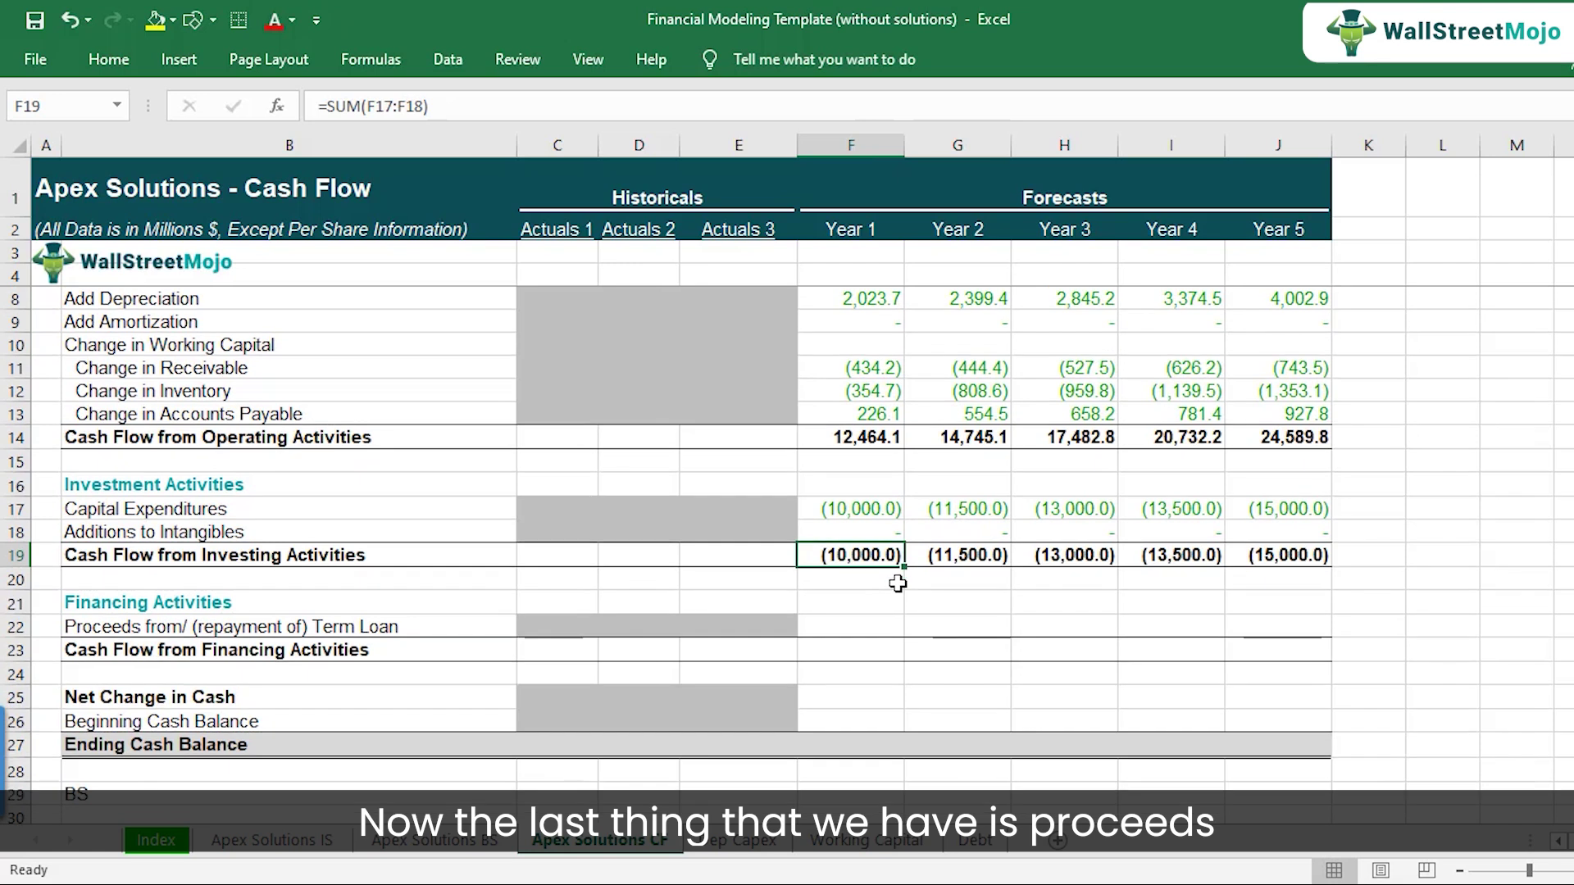
pyautogui.click(156, 626)
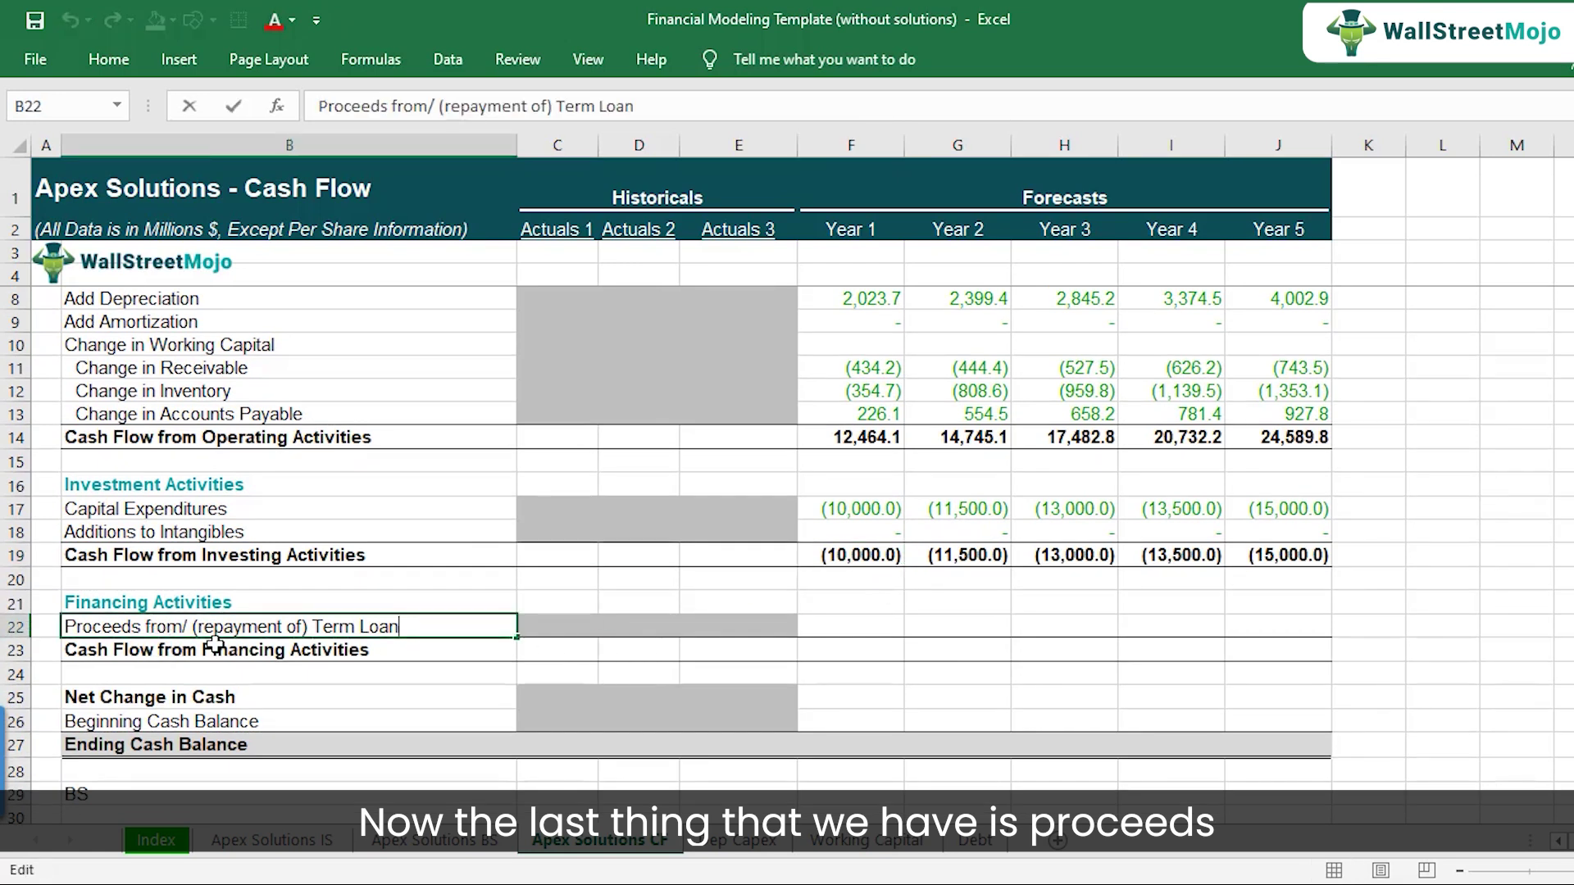
pyautogui.moveTo(832, 625); pyautogui.dragTo(1289, 631)
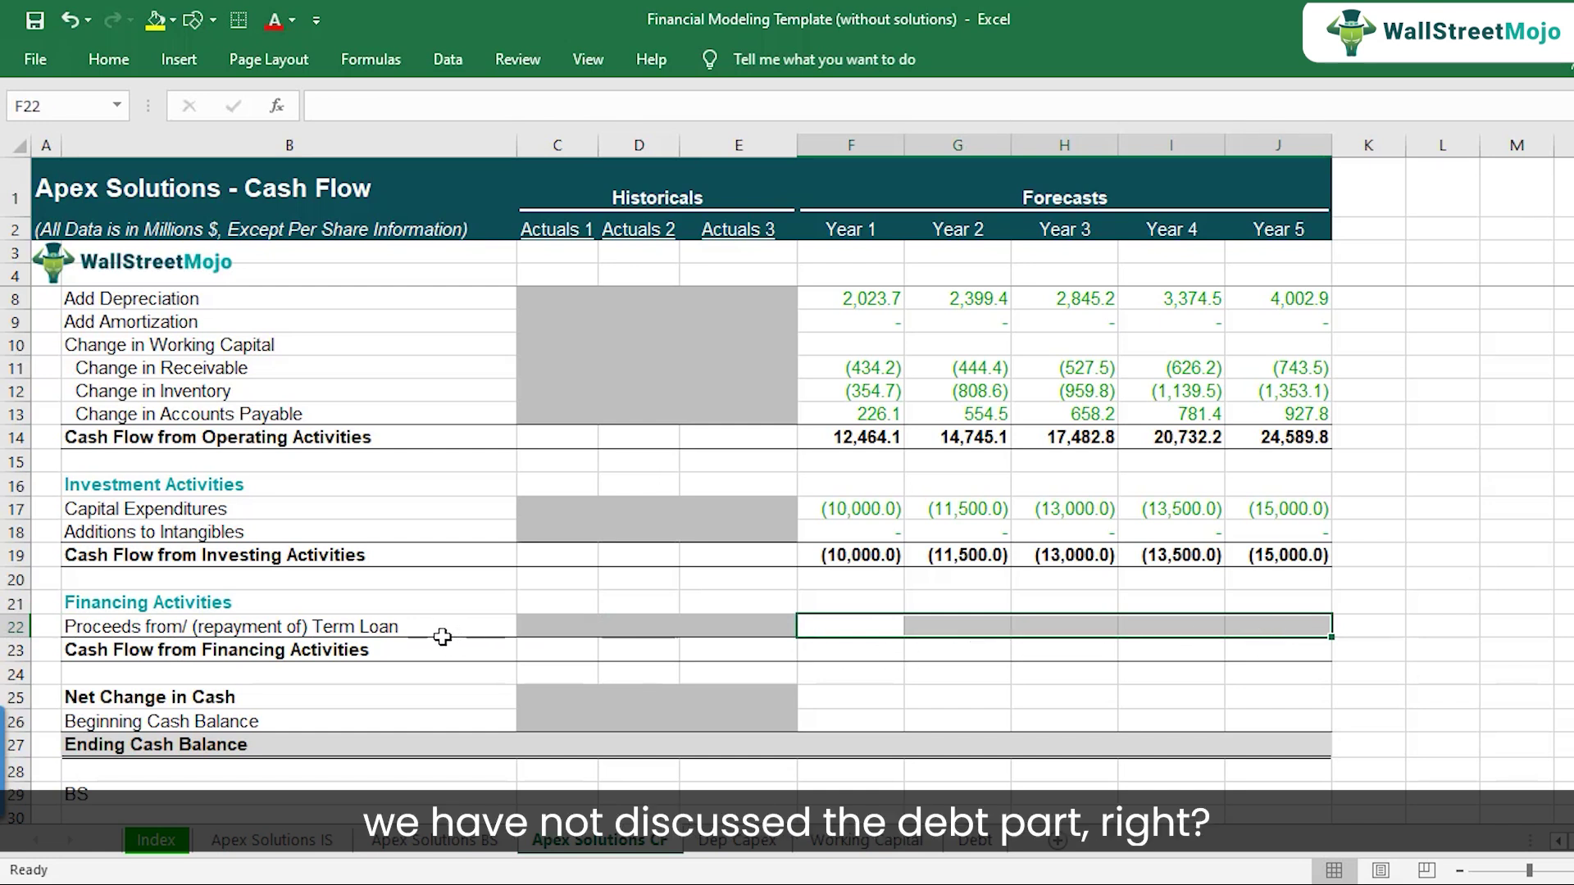
# Step: Link the Year 1 Cash Flow from Financing Activities in F23 to the term loan row with =F22
pyautogui.moveTo(869, 629); pyautogui.dragTo(1266, 640)
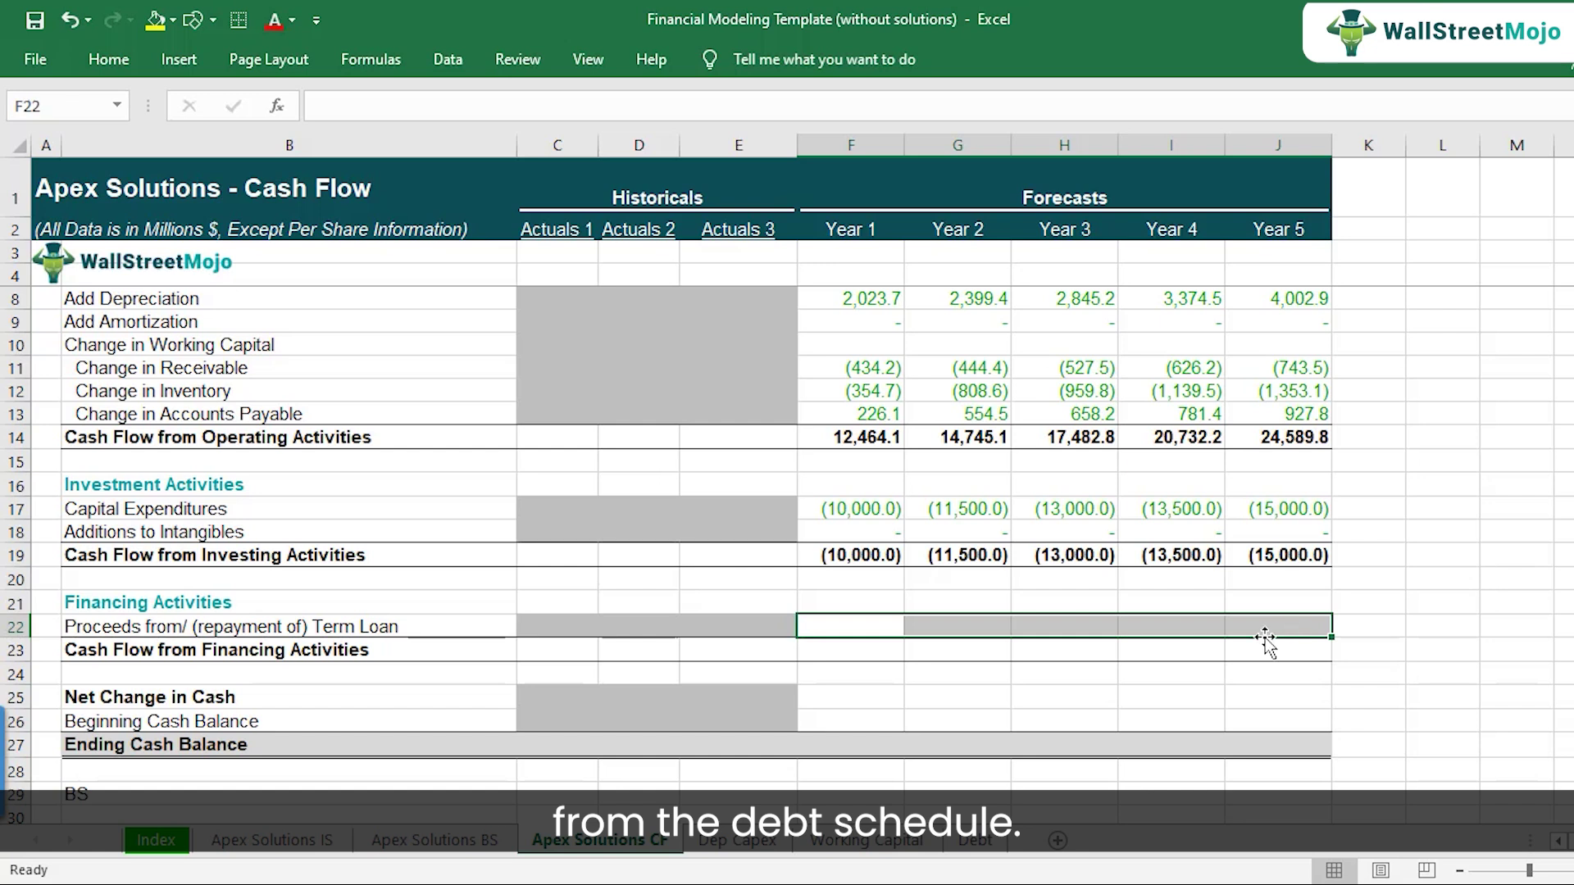
pyautogui.click(833, 655)
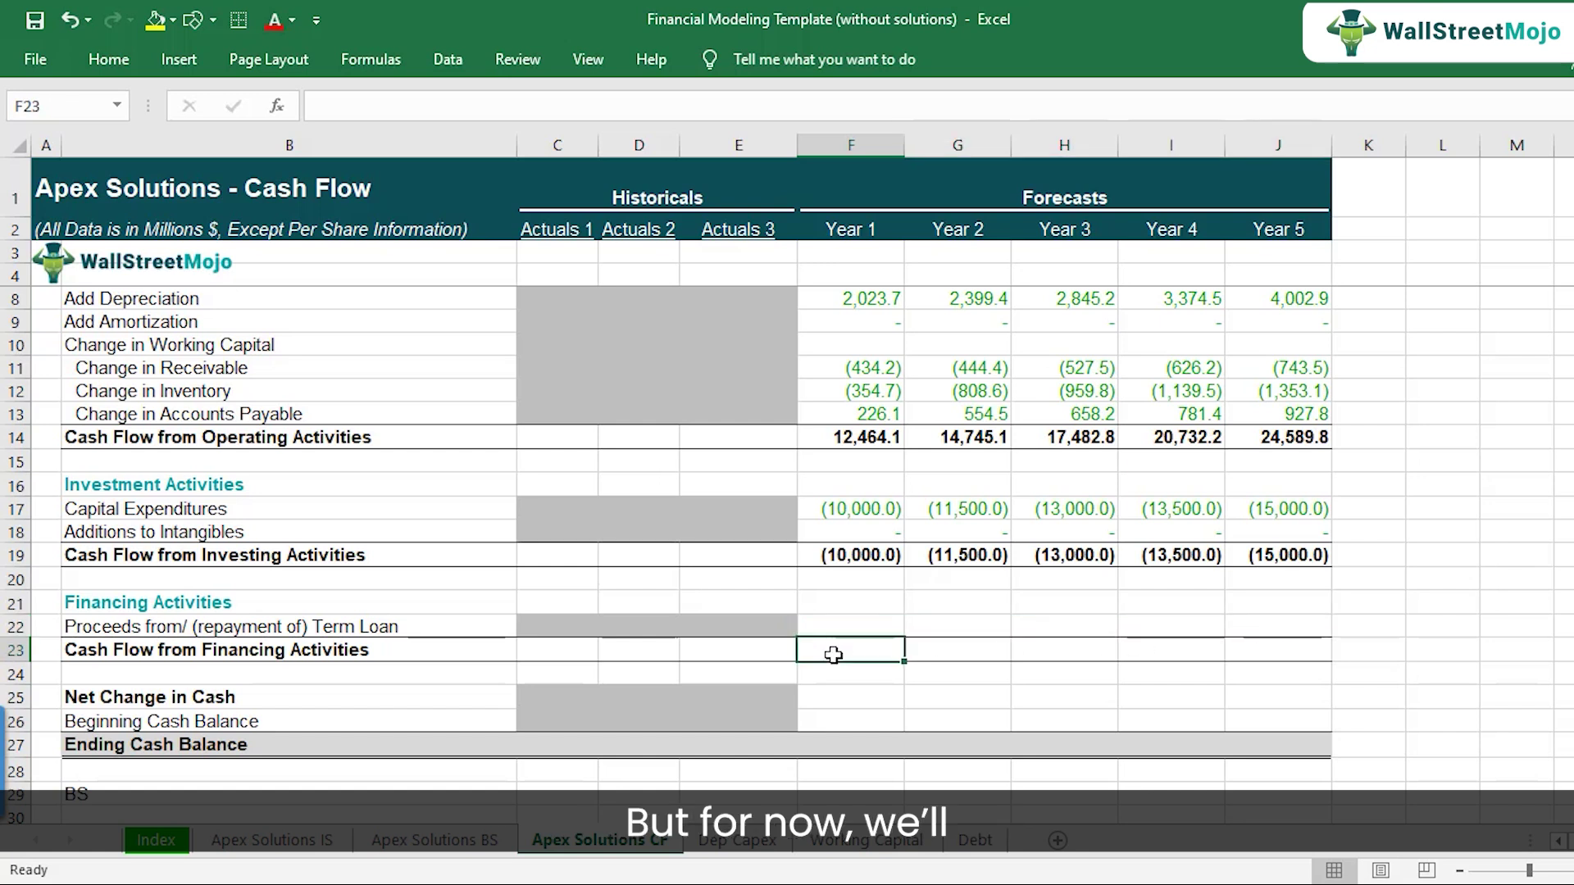
pyautogui.write('=')
pyautogui.press('Up')
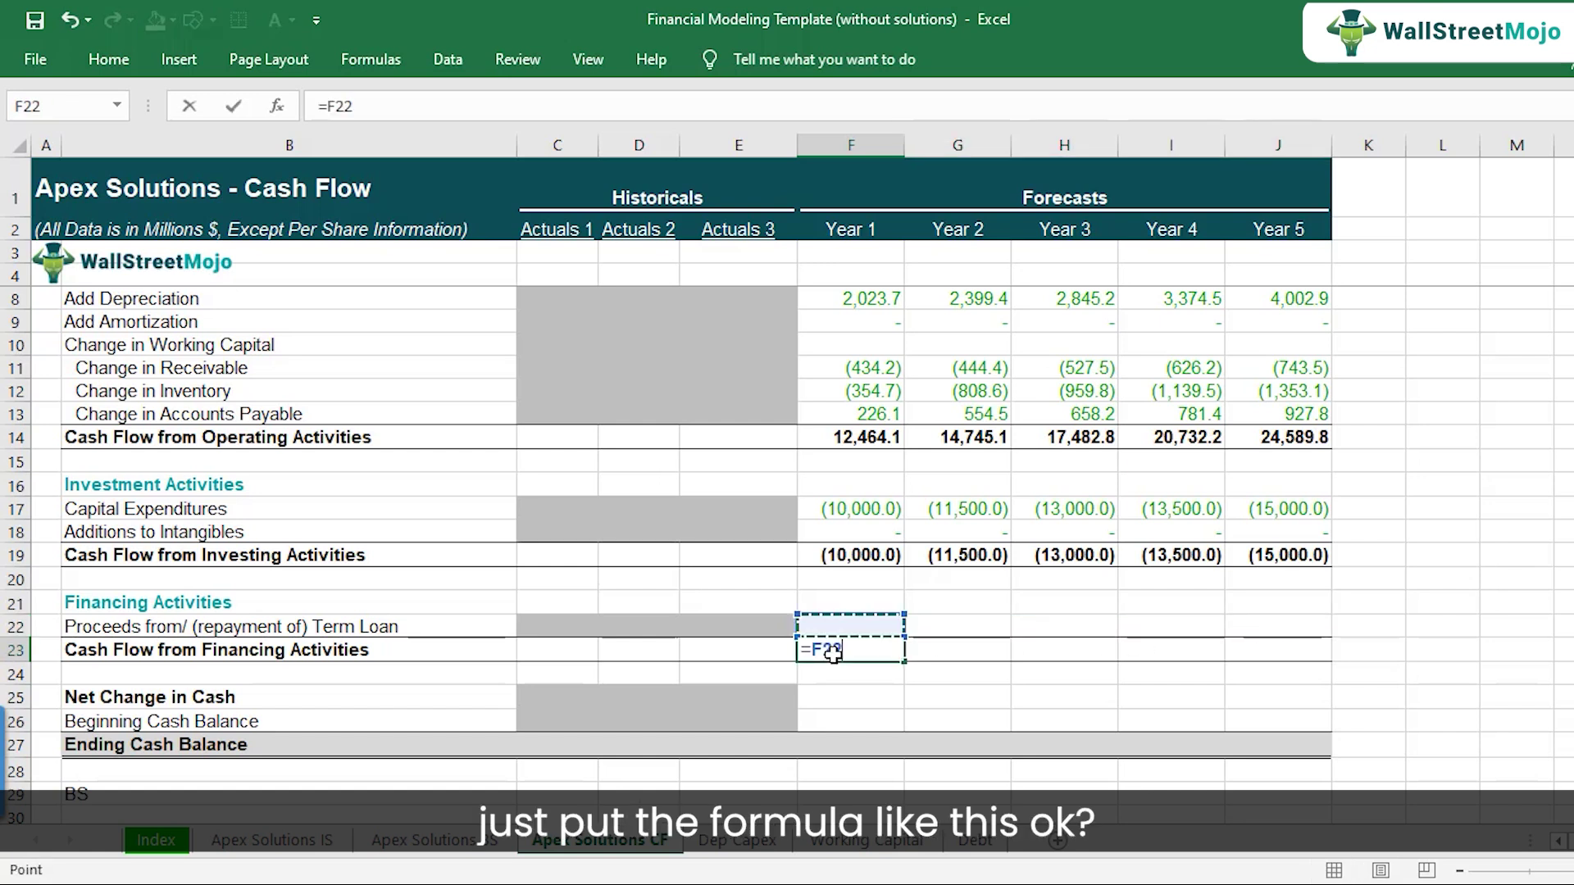
pyautogui.press('Return')
# Step: Copy the Year 1 financing cash flow formula in F23 across to Years 2 through 5
pyautogui.click(833, 655)
pyautogui.hotkey('ctrl', 'c')
pyautogui.hotkey('shift', 'Right')
pyautogui.hotkey('shift', 'Right')
pyautogui.hotkey('shift', 'Right')
pyautogui.hotkey('shift', 'Right')
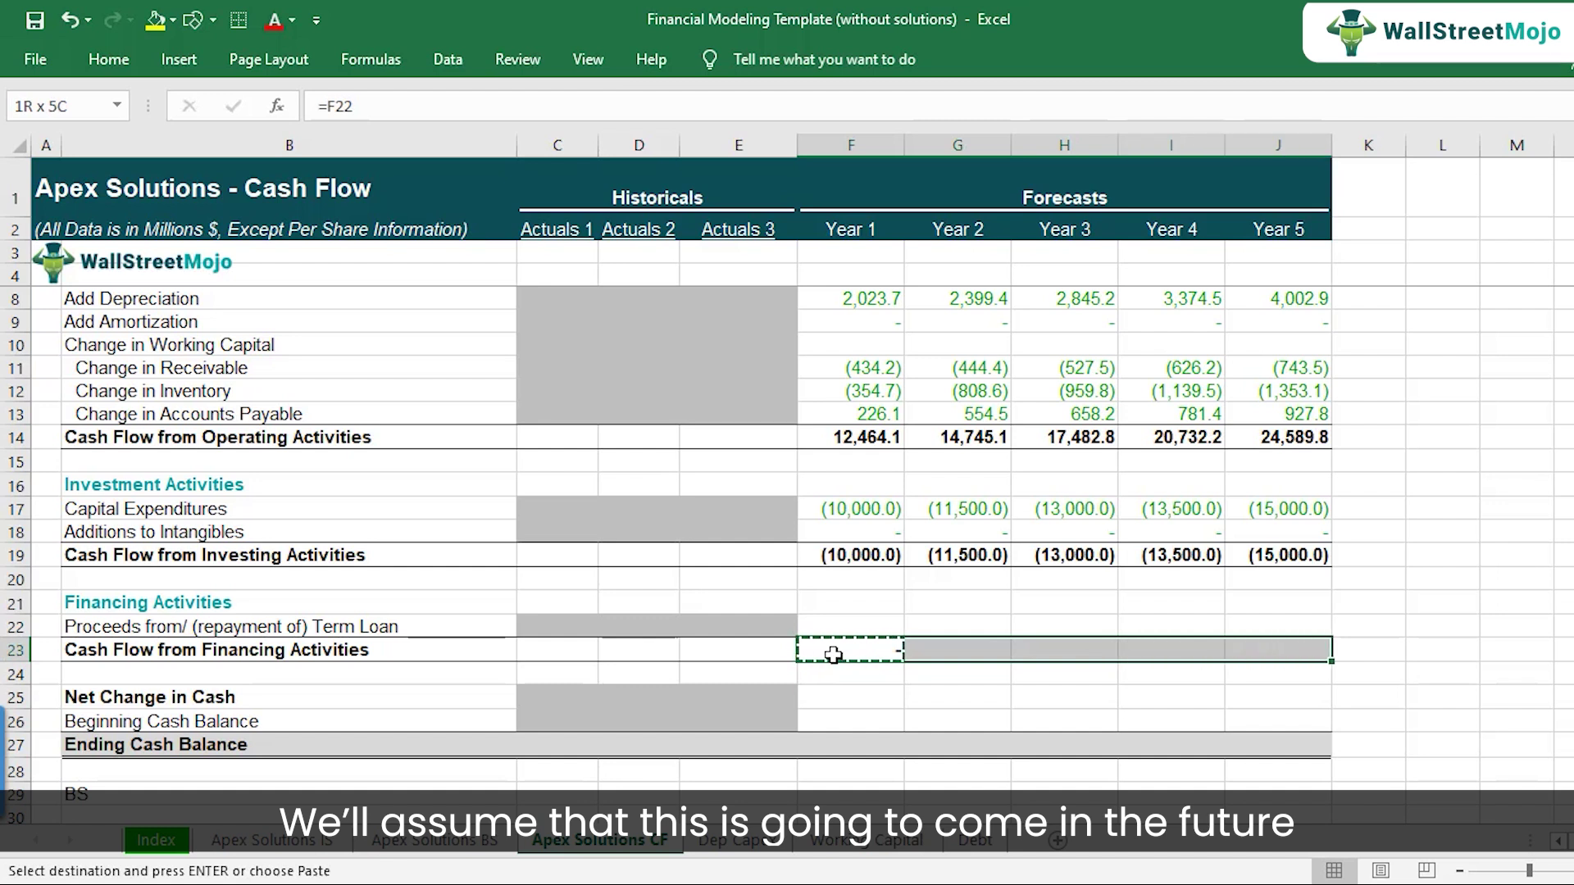
pyautogui.hotkey('ctrl', 'v')
pyautogui.press('F2')
pyautogui.press('Tab')
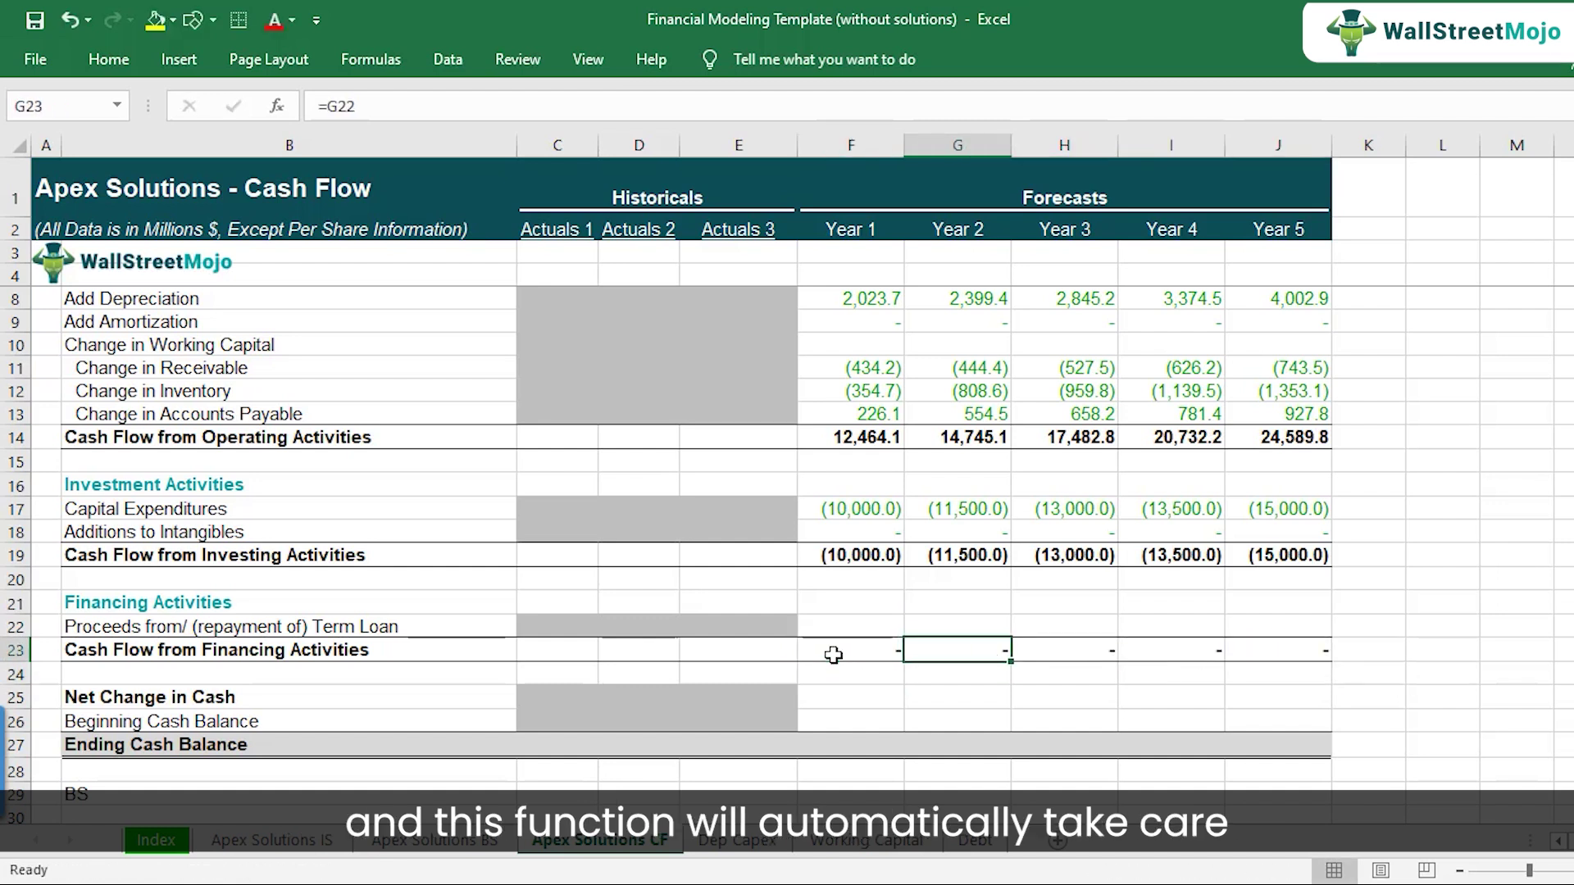
# Step: Check the financing cash flow totals across Years 1 to 5 and the Year 1 term loan cell feeding F23
pyautogui.press('Right')
pyautogui.press('Right')
pyautogui.press('Right')
pyautogui.press('Right')
pyautogui.press('Left')
pyautogui.press('Left')
pyautogui.press('Left')
pyautogui.doubleClick(833, 654)
pyautogui.press('Escape')
pyautogui.press('Up')
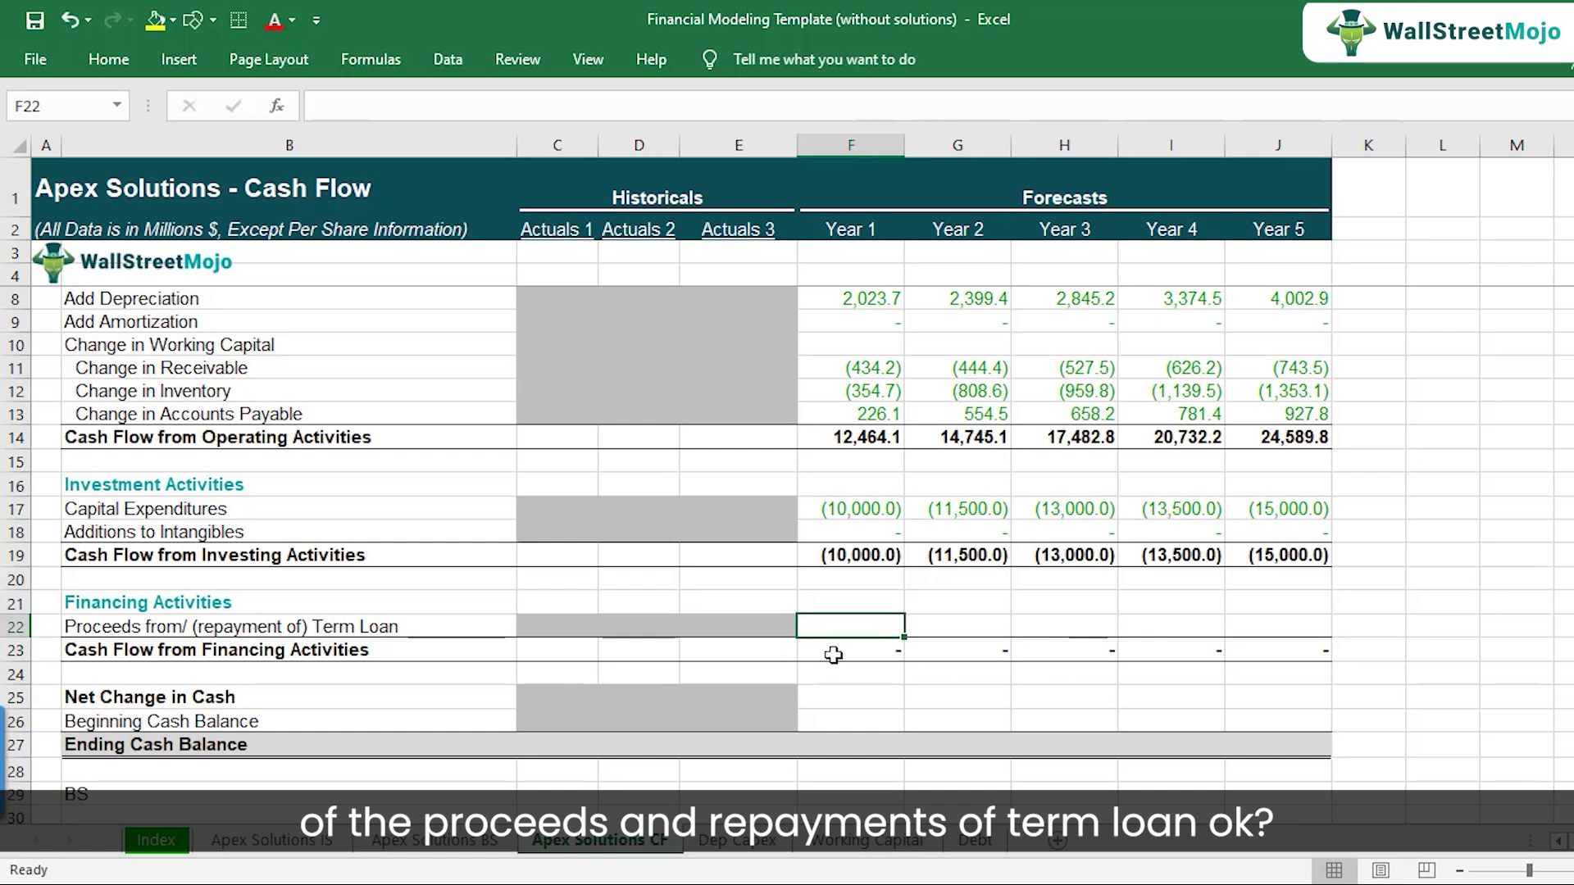
pyautogui.doubleClick(833, 655)
pyautogui.press('Return')
pyautogui.press('Return')
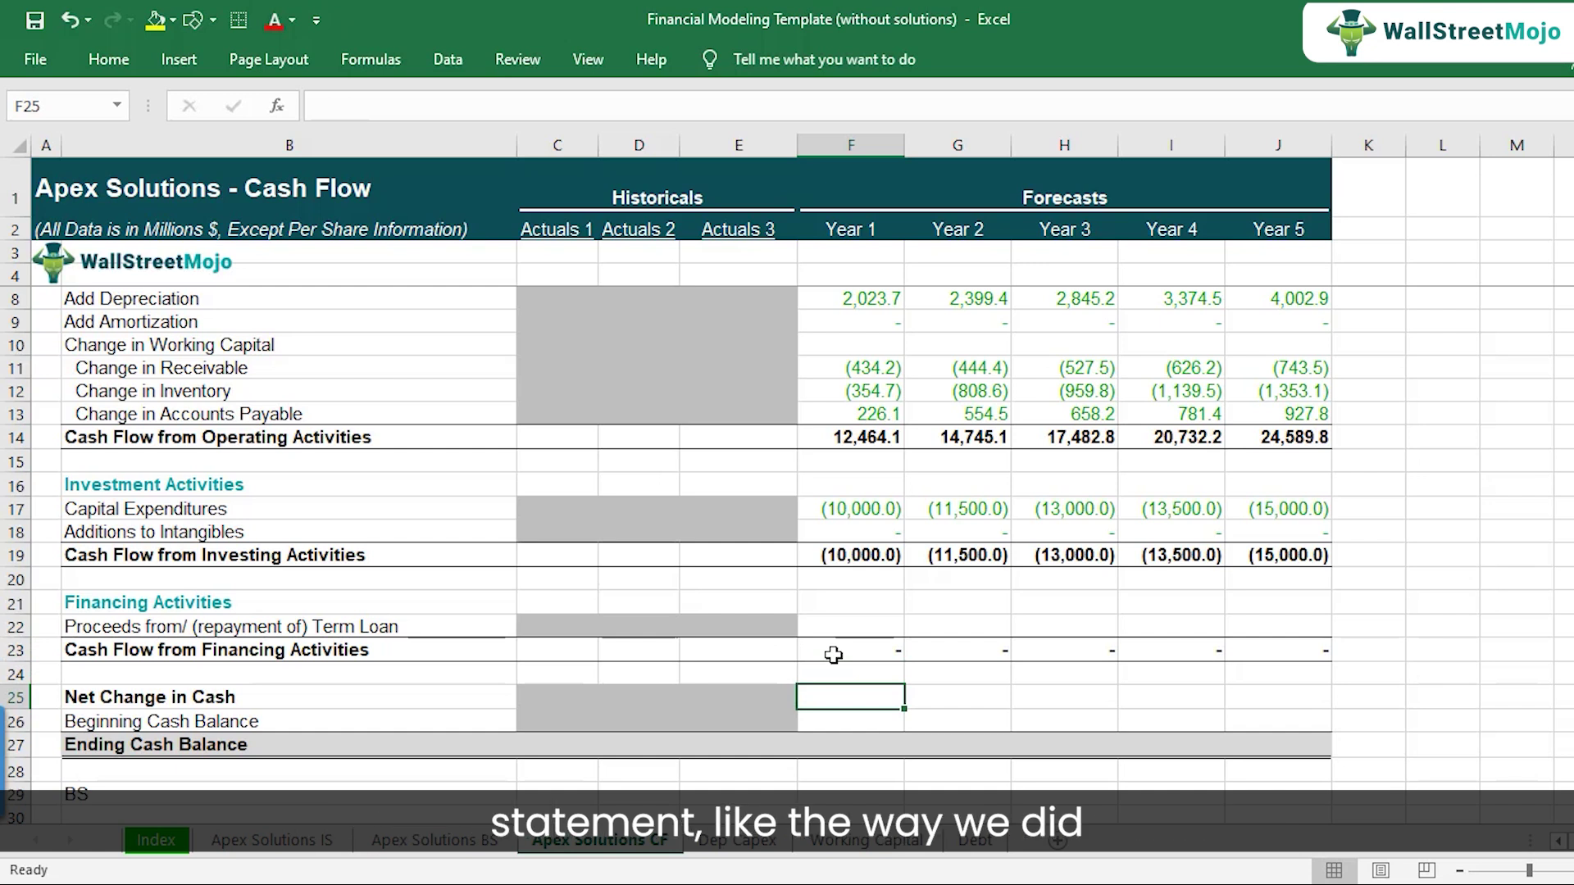
# Step: Fill the term loan forecast cells F22:J22 yellow, matching the pending interest rows on the Apex Solutions IS sheet
pyautogui.click(336, 851)
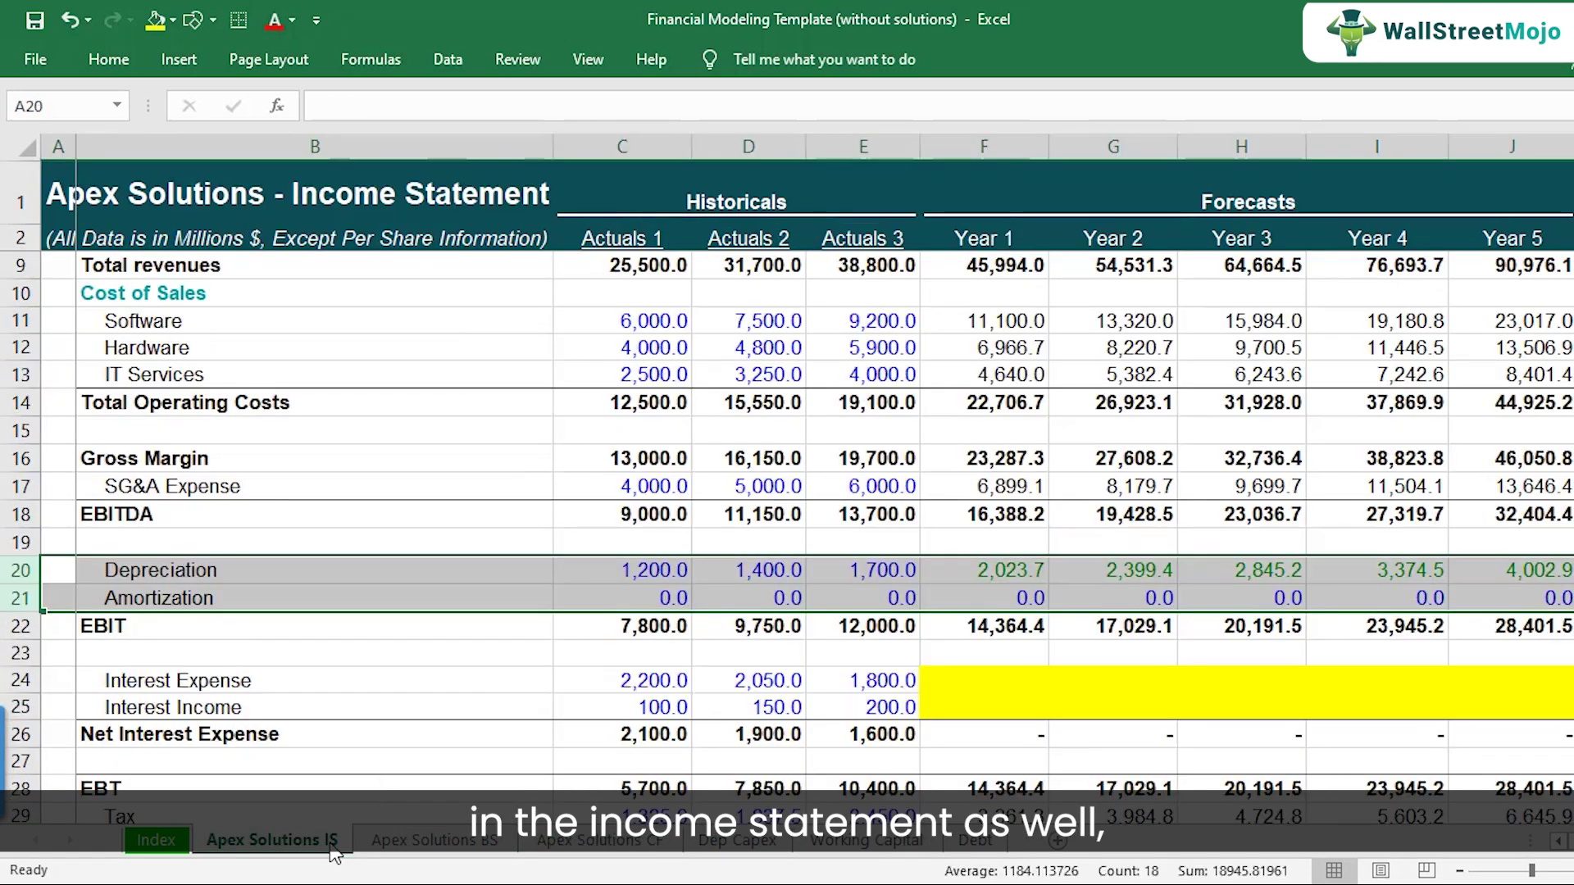
pyautogui.scroll(-1, 1061, 674)
pyautogui.moveTo(1022, 594); pyautogui.dragTo(1484, 612)
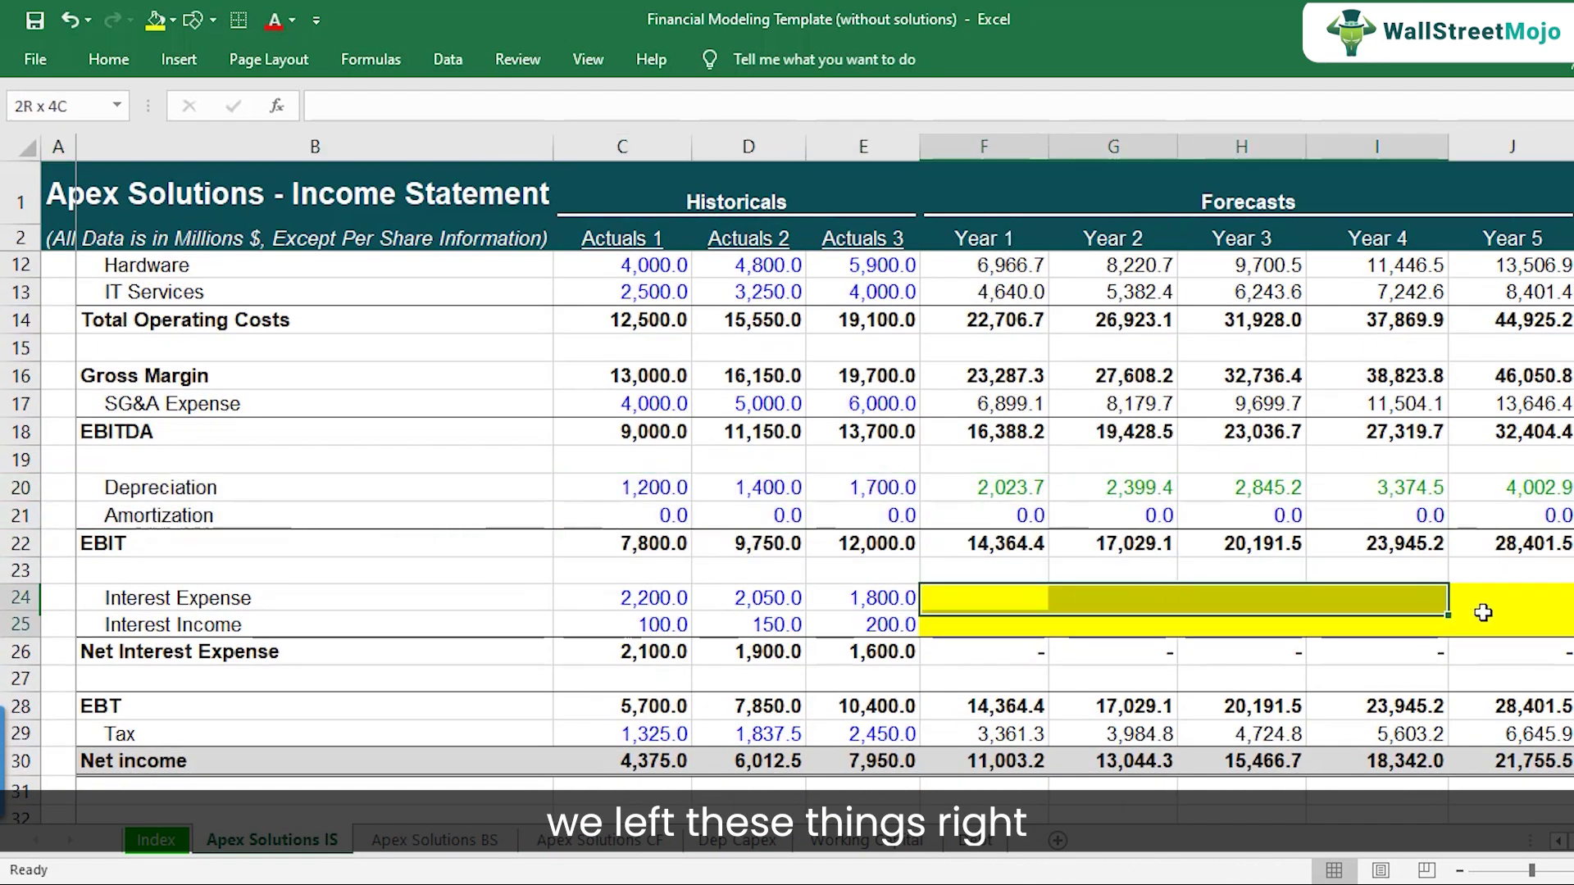
pyautogui.click(1000, 762)
pyautogui.click(611, 844)
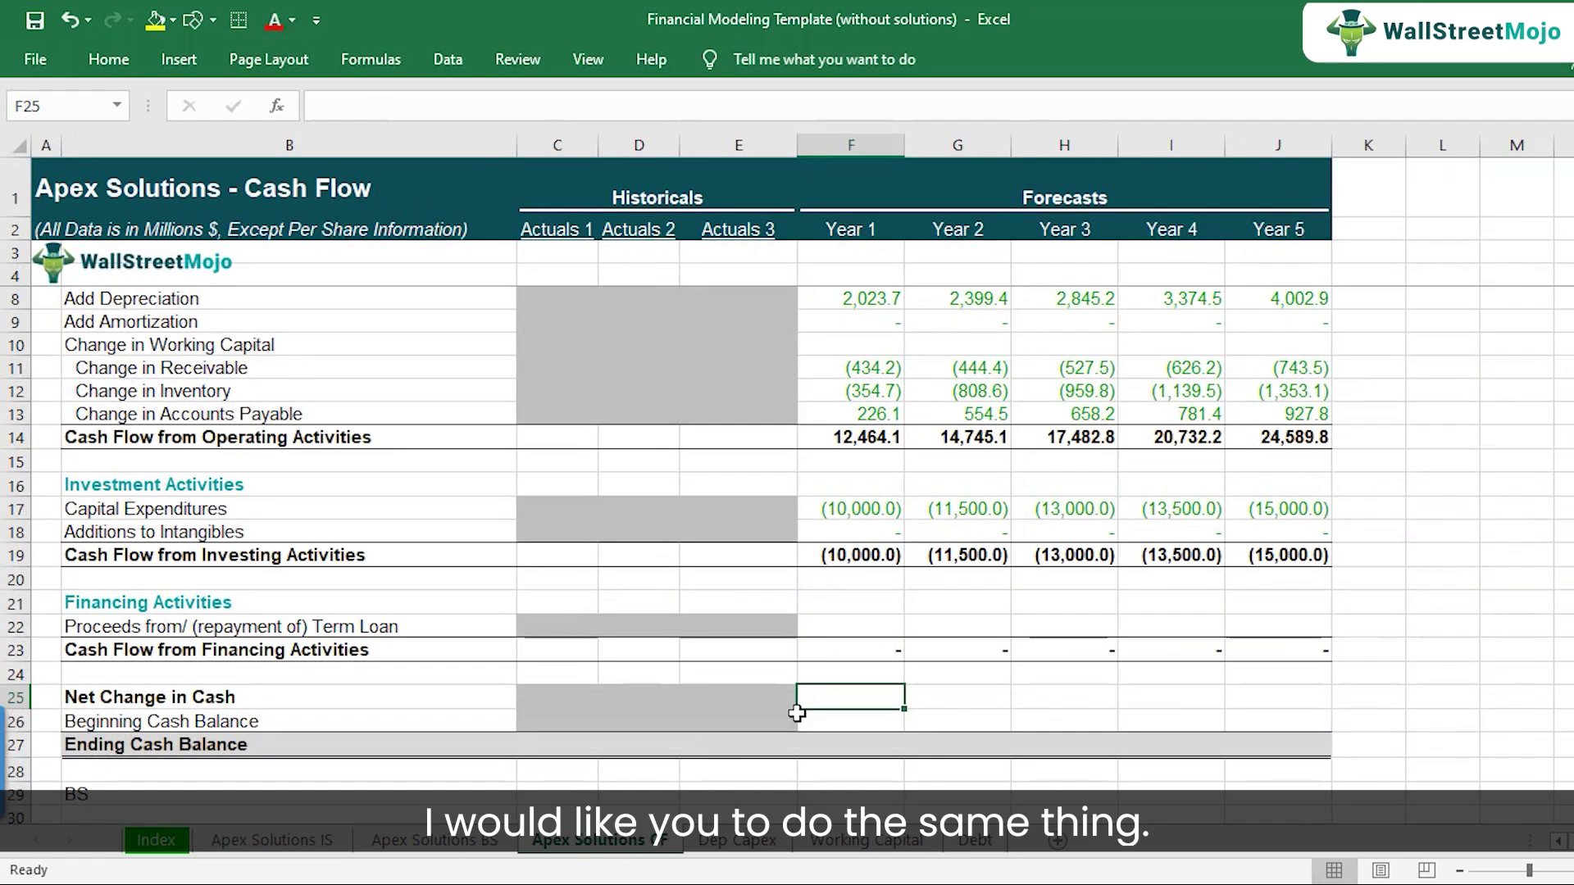
pyautogui.moveTo(854, 634); pyautogui.dragTo(1296, 627)
pyautogui.click(159, 21)
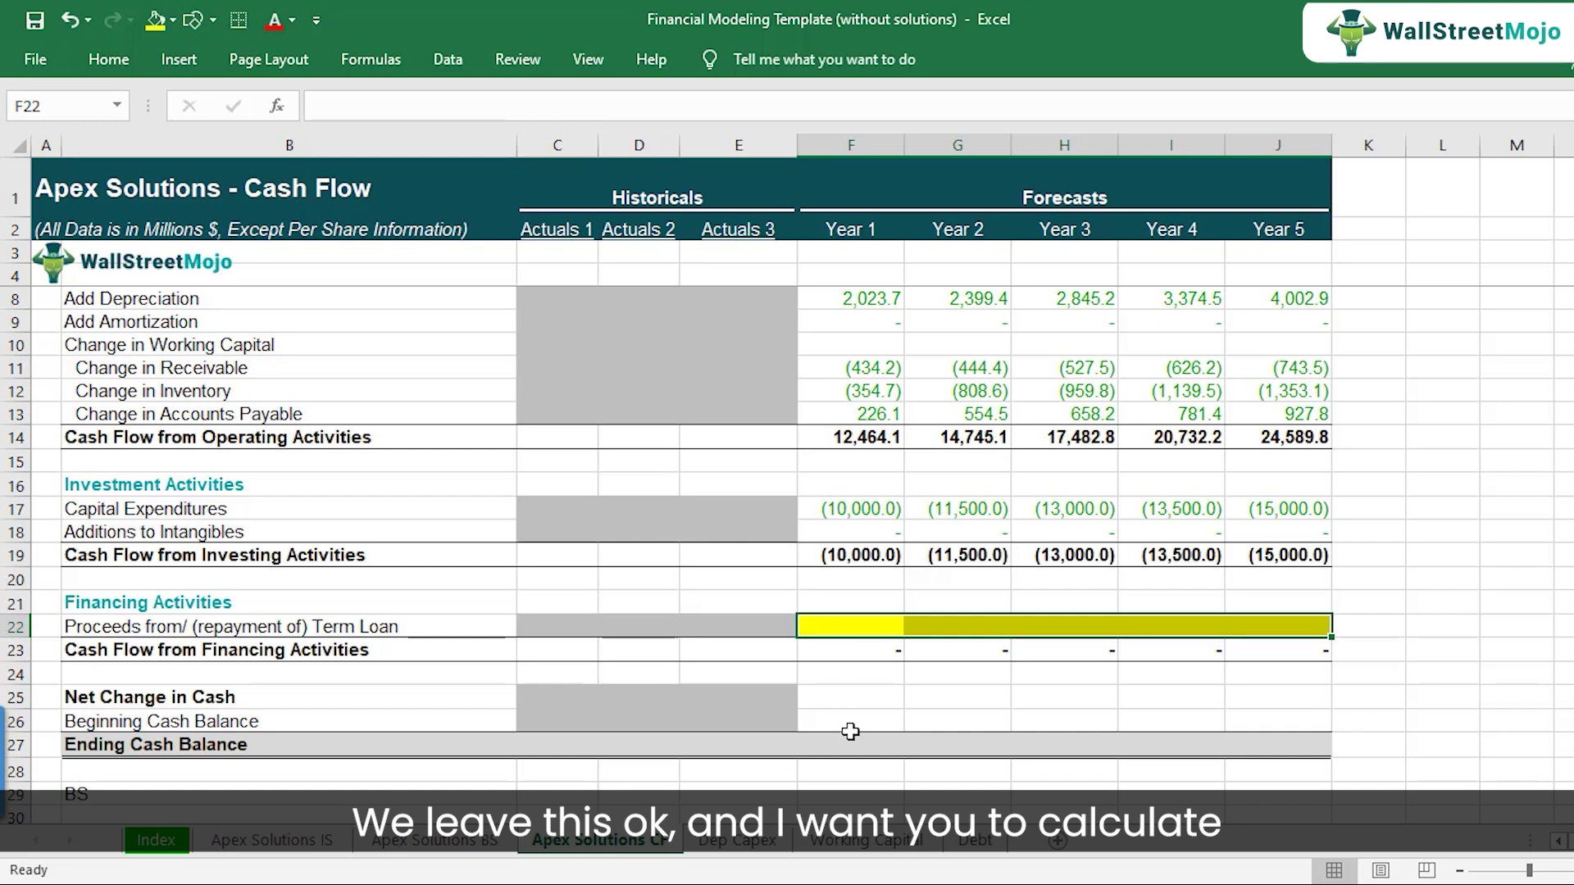
# Step: Calculate the Year 1 Net Change in Cash in F25 with =F14+F19+F23 and check the formula
pyautogui.click(869, 710)
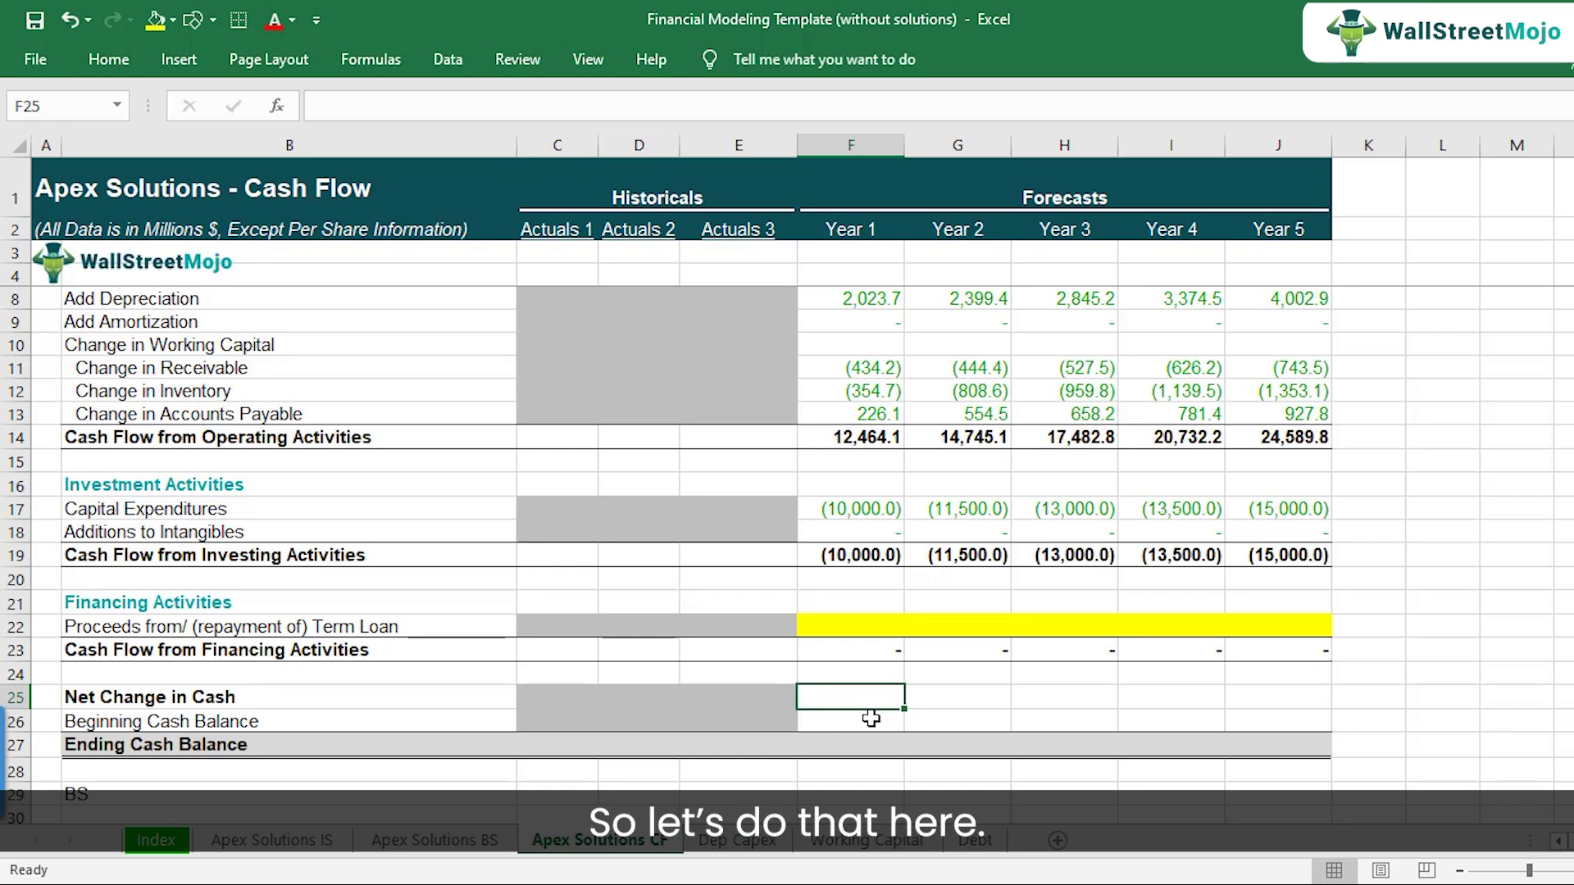
pyautogui.write('=')
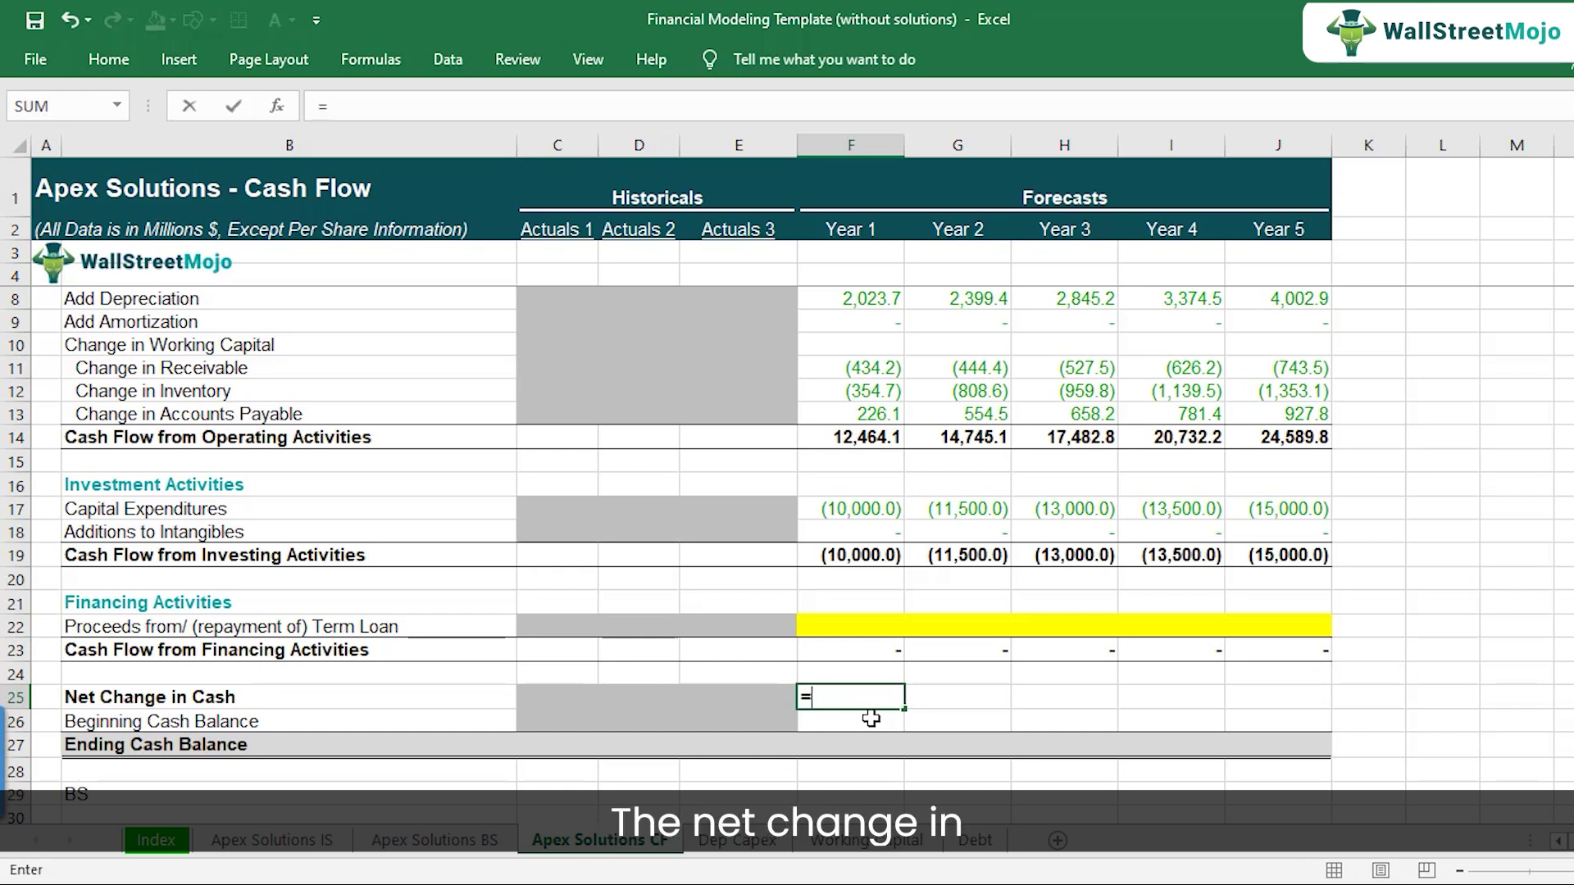
pyautogui.click(859, 441)
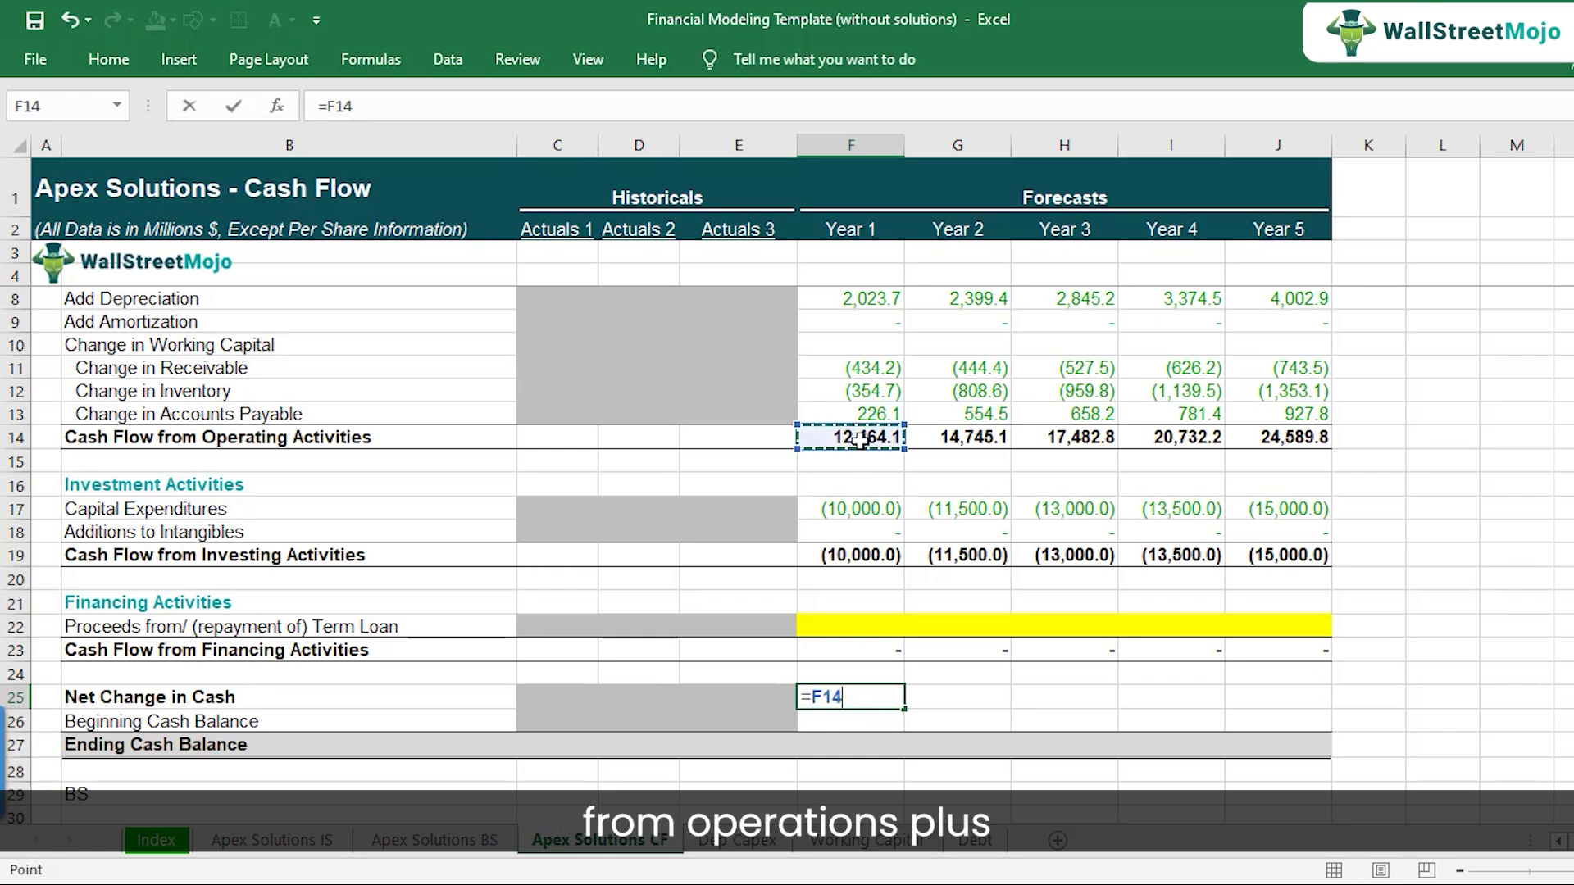
pyautogui.write('+')
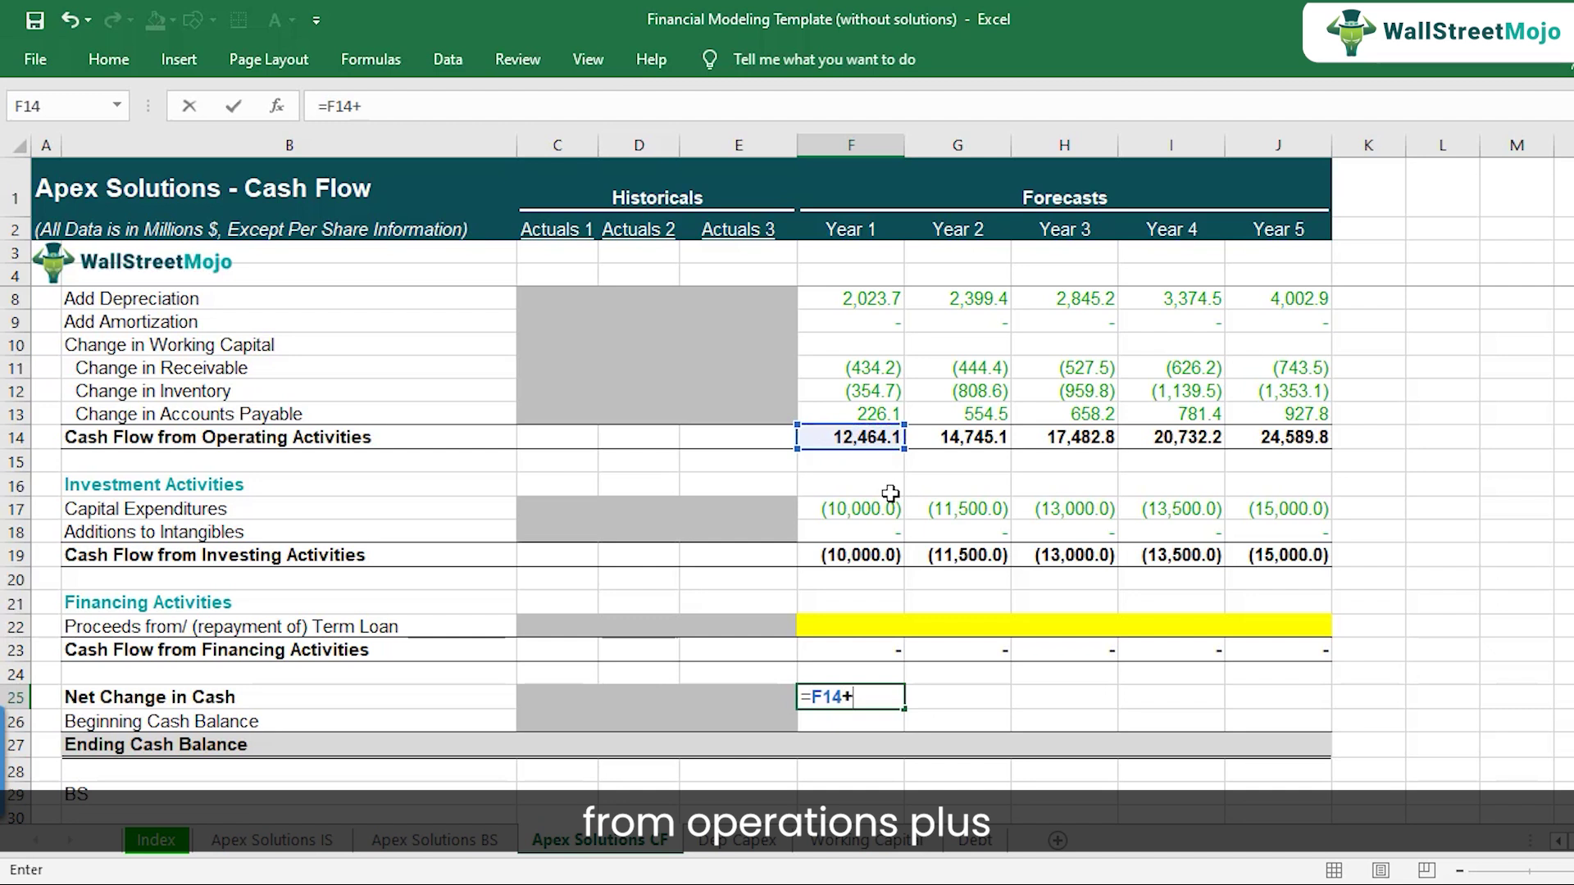
pyautogui.click(857, 557)
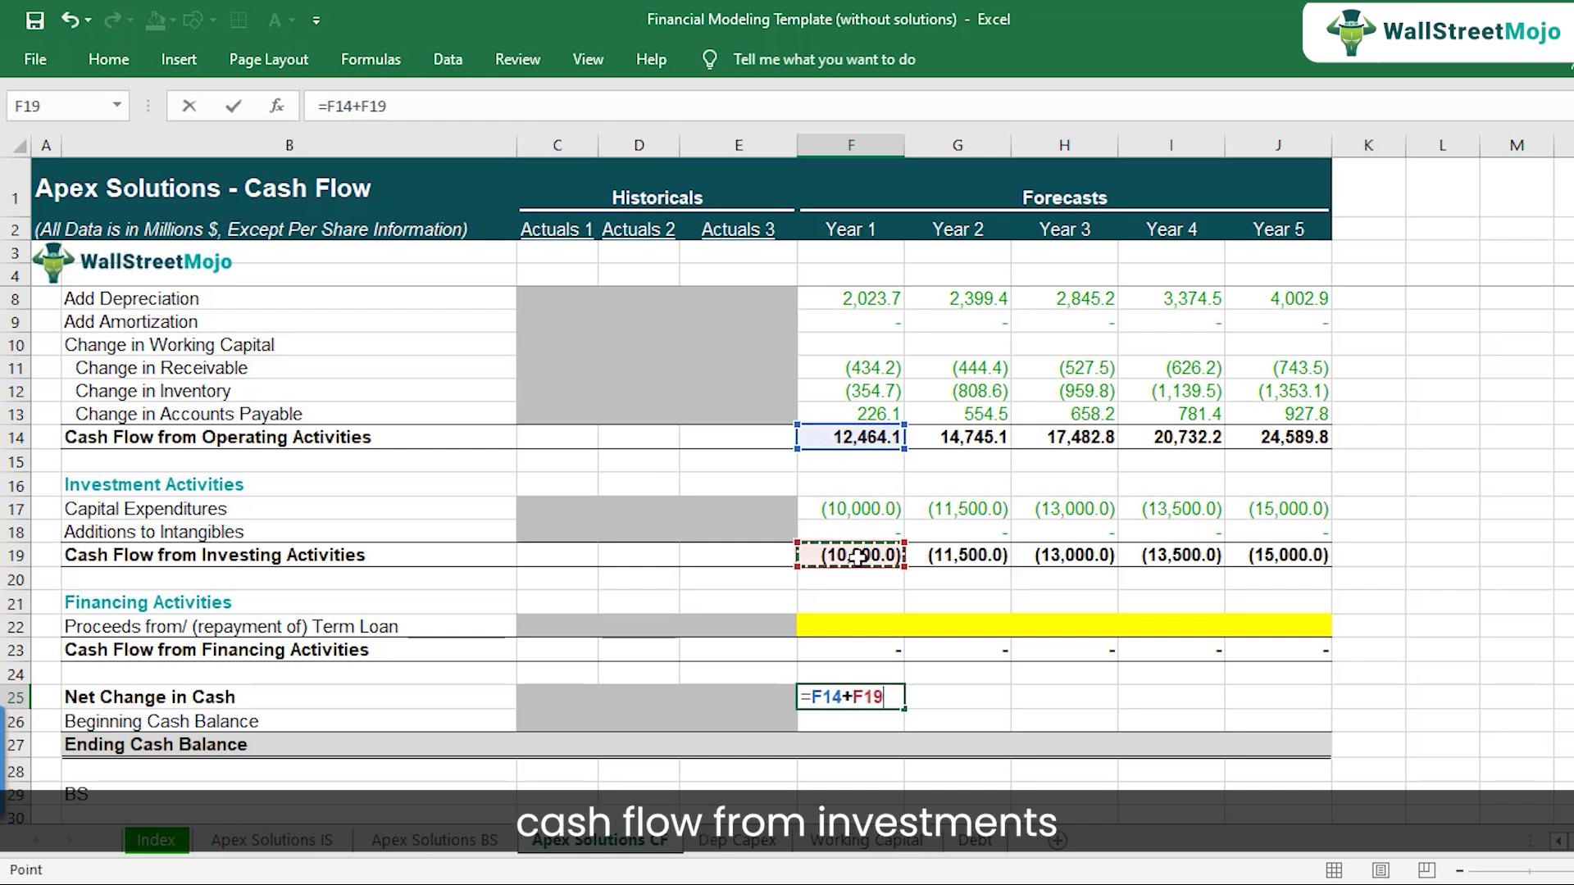
pyautogui.write('+')
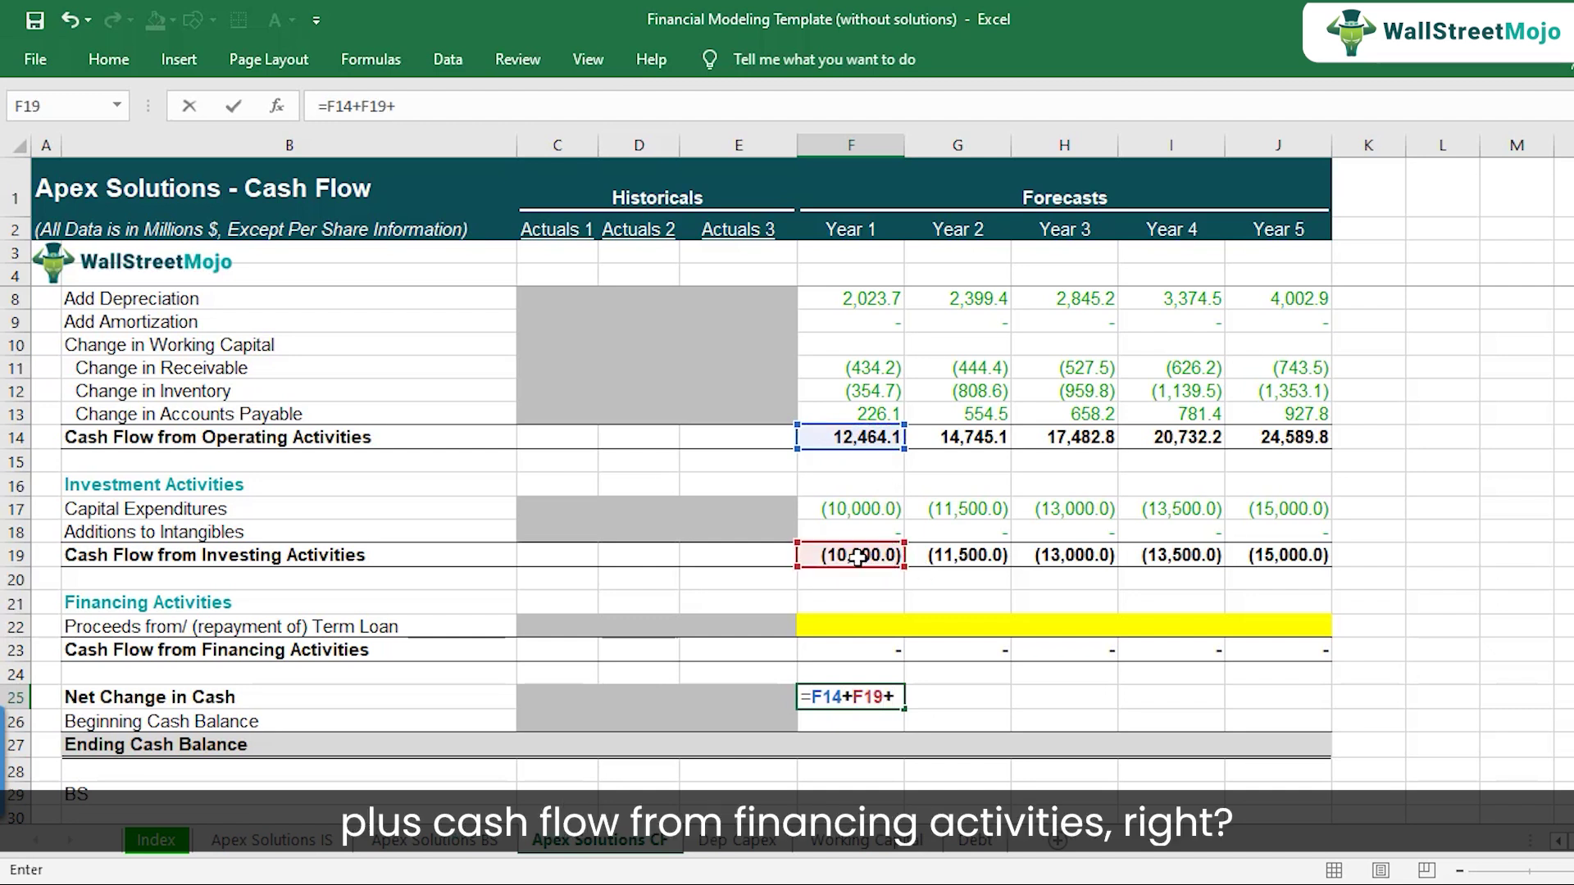
pyautogui.click(854, 650)
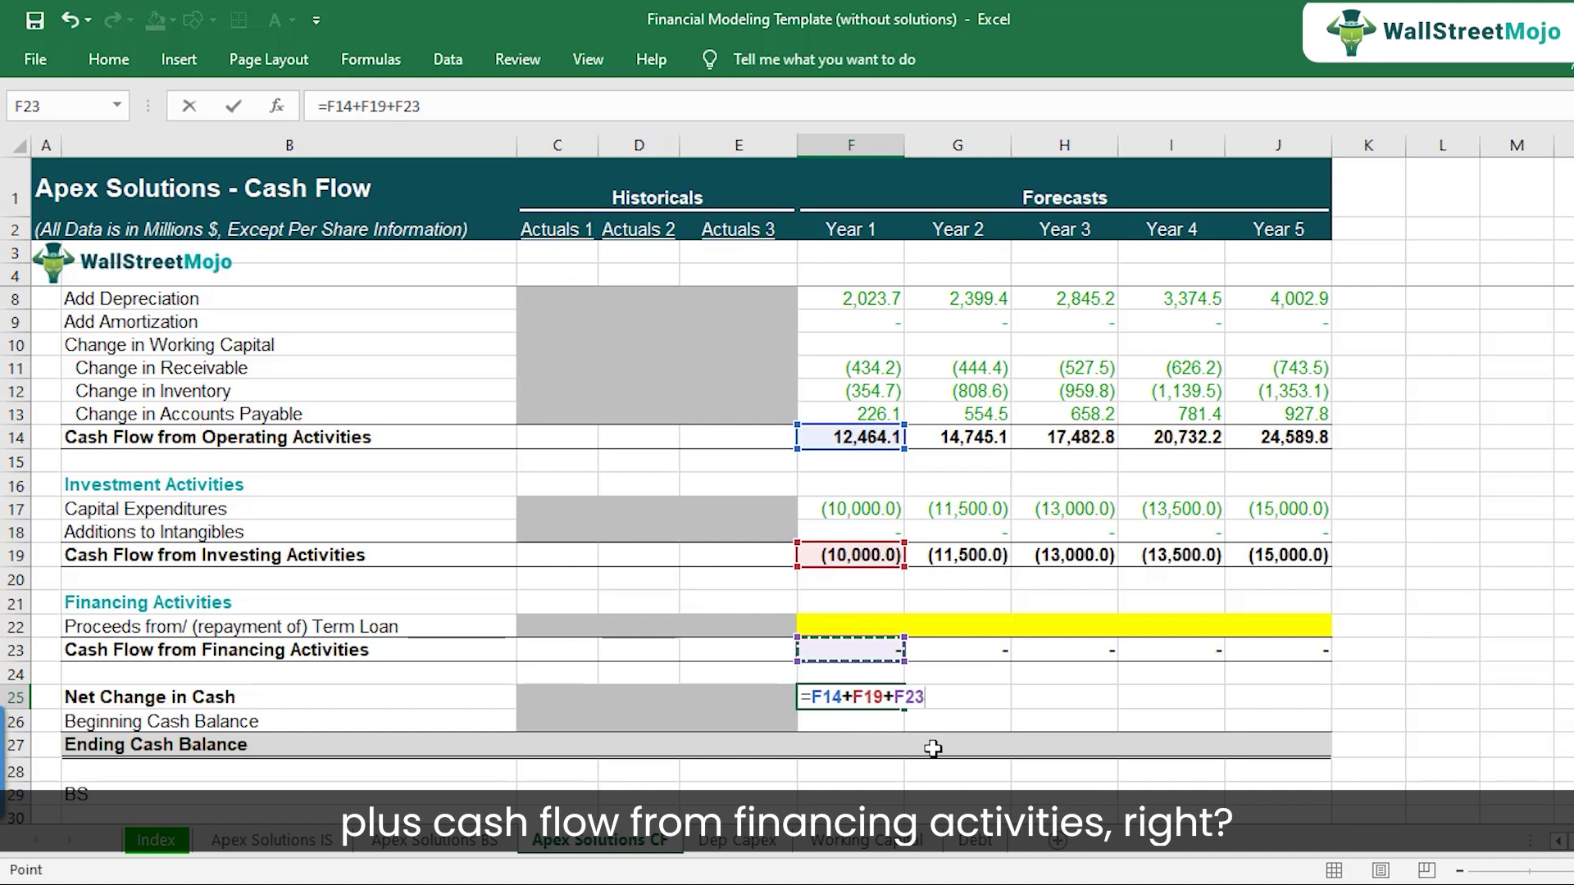
pyautogui.press('Return')
pyautogui.press('Up')
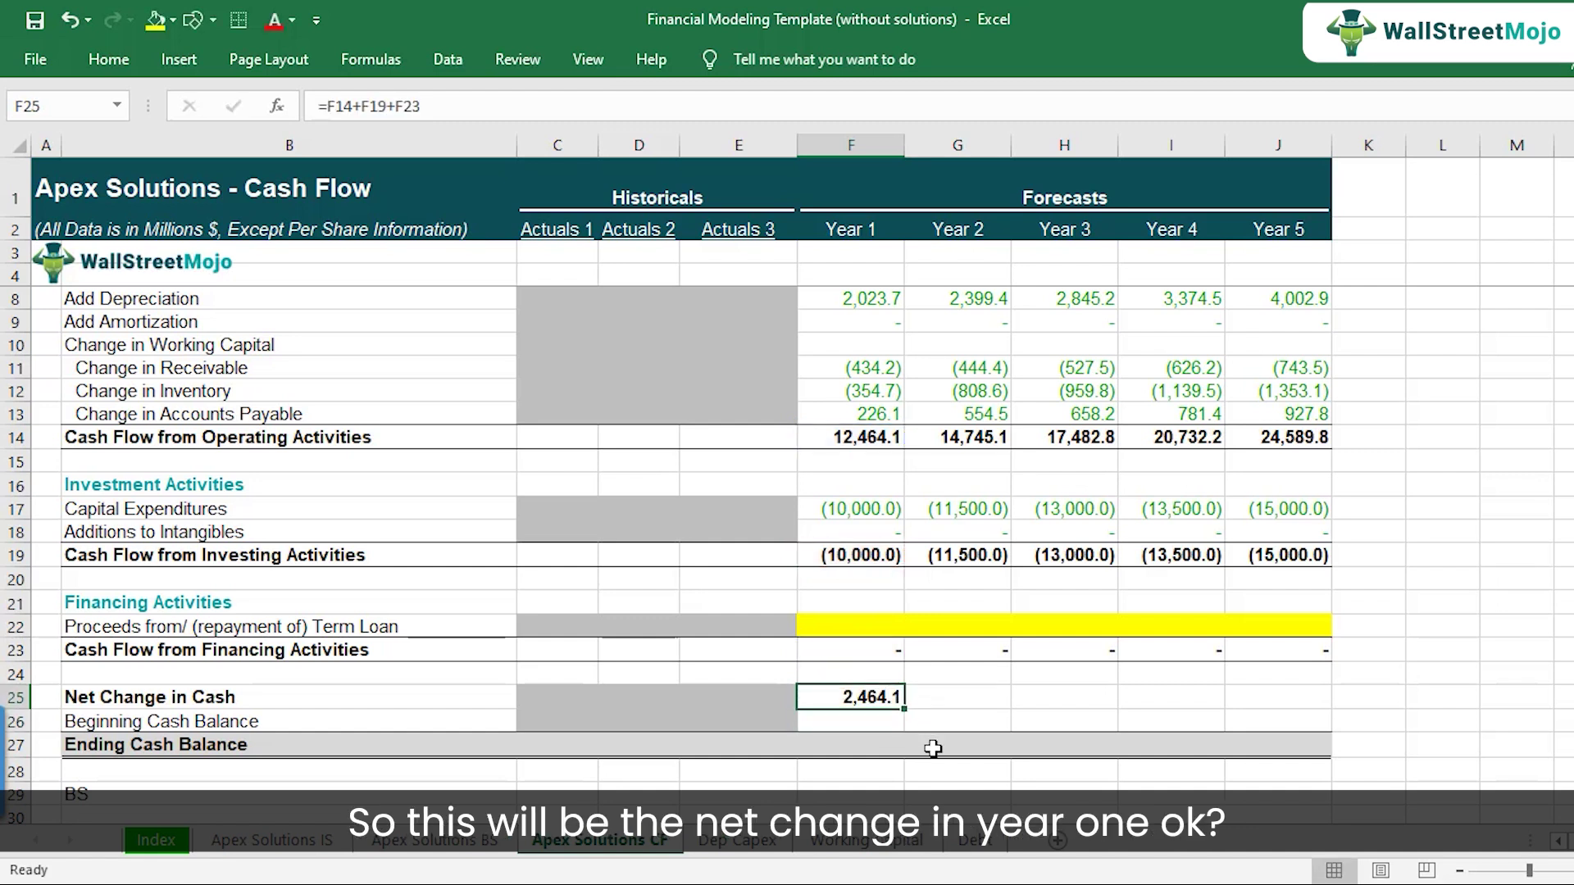
pyautogui.press('F2')
pyautogui.press('Escape')
# Step: Copy the Year 1 Net Change in Cash formula in F25 across to Years 2 through 5
pyautogui.hotkey('ctrl', 'c')
pyautogui.hotkey('shift', 'Right')
pyautogui.hotkey('shift', 'Right')
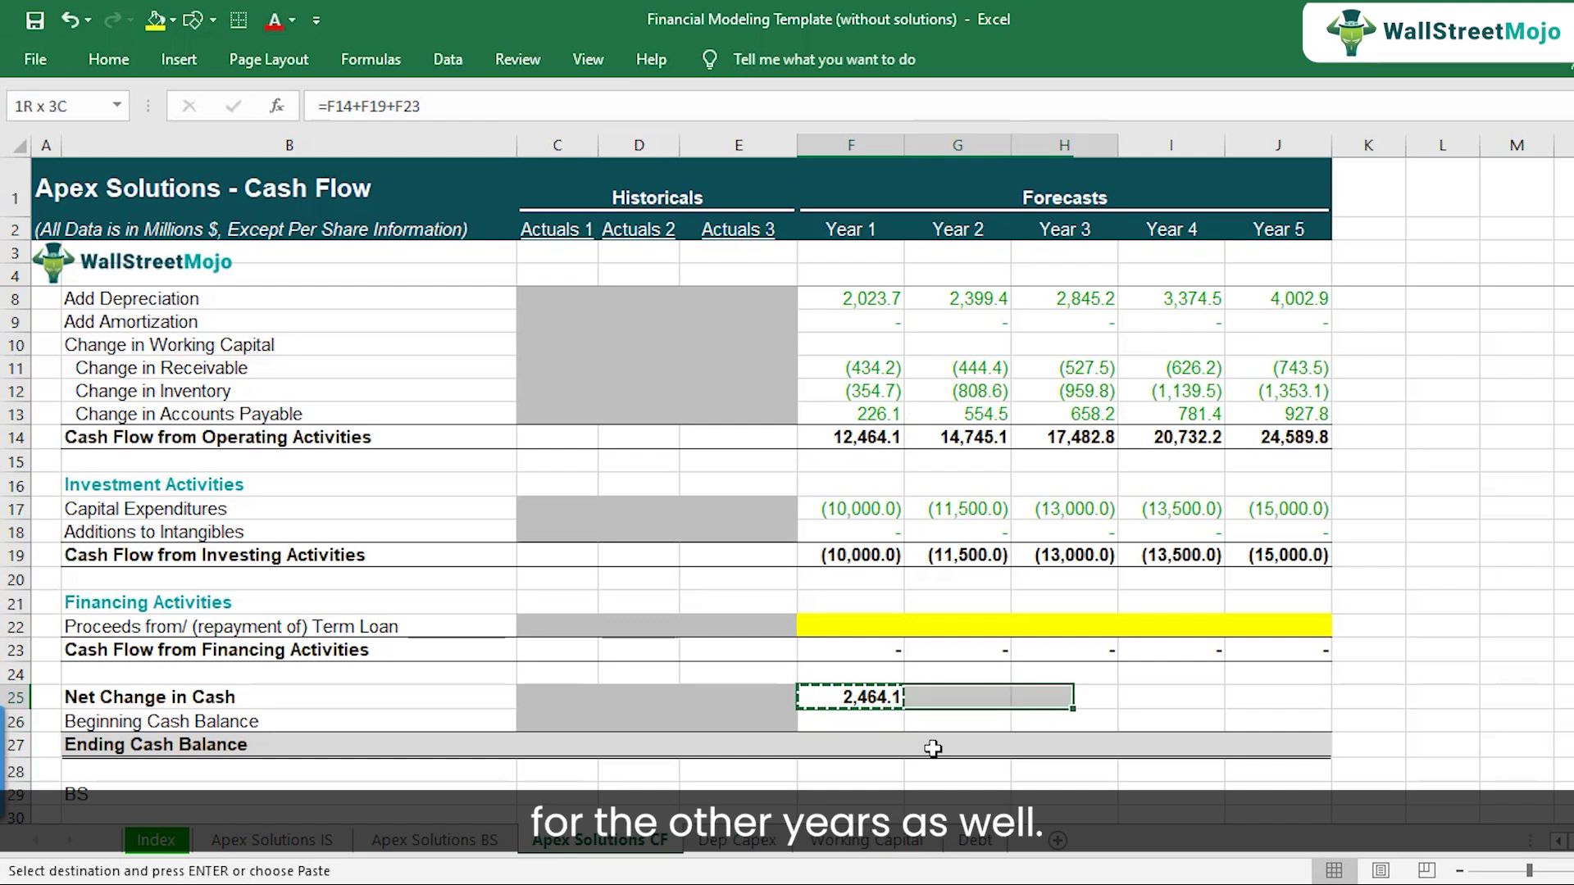
pyautogui.hotkey('shift', 'Right')
pyautogui.hotkey('shift', 'Right')
pyautogui.hotkey('ctrl', 'v')
# Step: Check the Net Change in Cash formulas for Years 1 to 5 and review the Year 1 beginning and ending cash cells
pyautogui.press('F2')
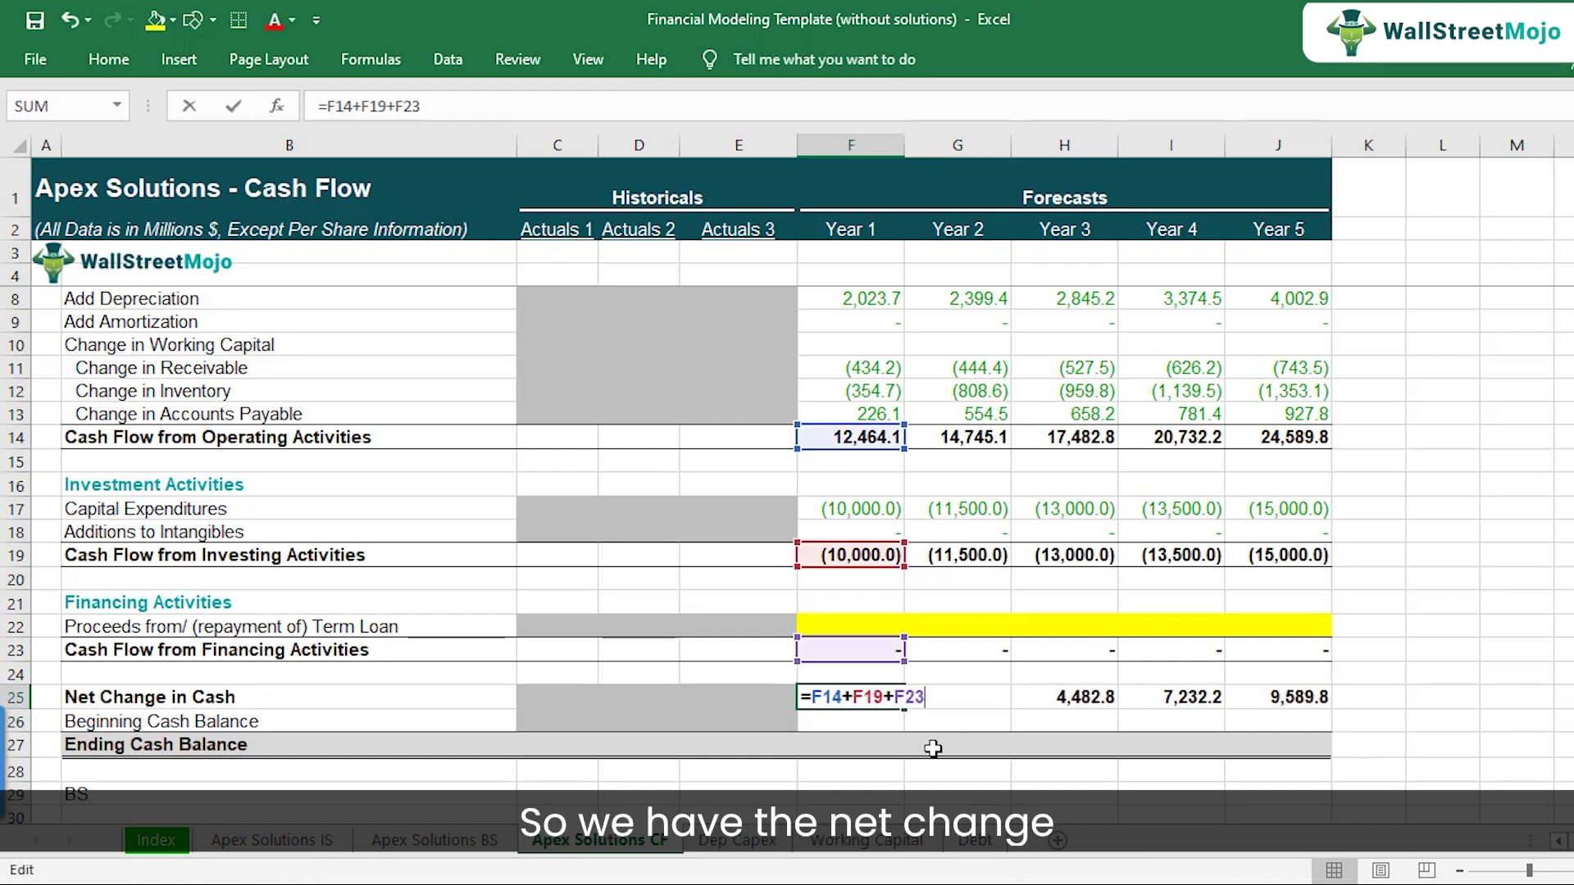
pyautogui.press('Escape')
pyautogui.press('Right')
pyautogui.press('F2')
pyautogui.press('Escape')
pyautogui.press('Right')
pyautogui.press('Right')
pyautogui.press('Right')
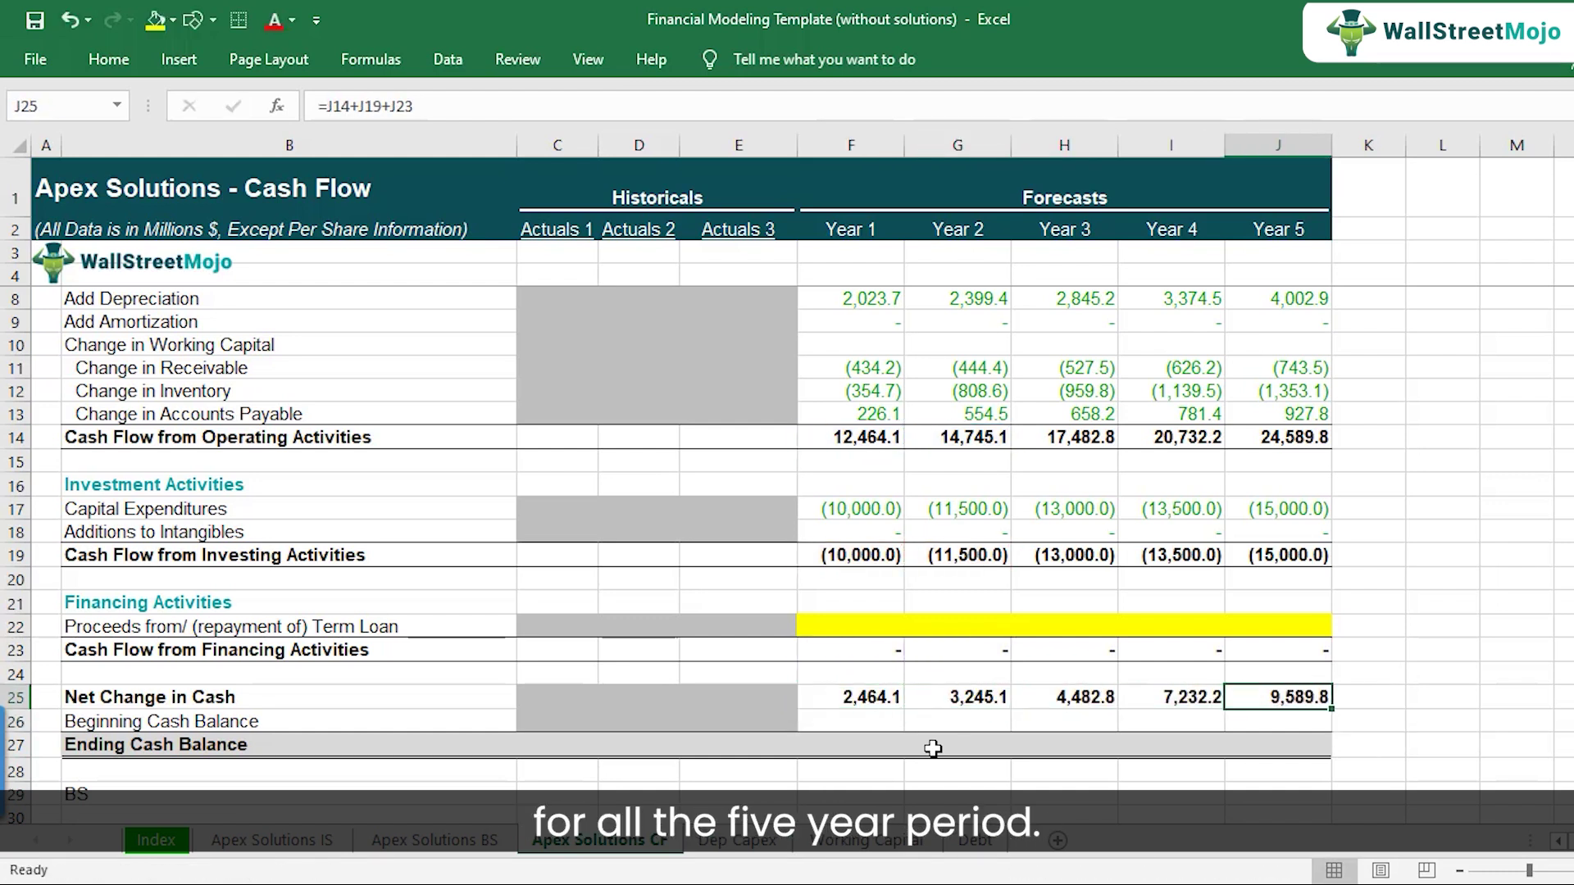
pyautogui.press('Left')
pyautogui.press('Left')
pyautogui.press('Left')
pyautogui.press('Left')
pyautogui.press('Down')
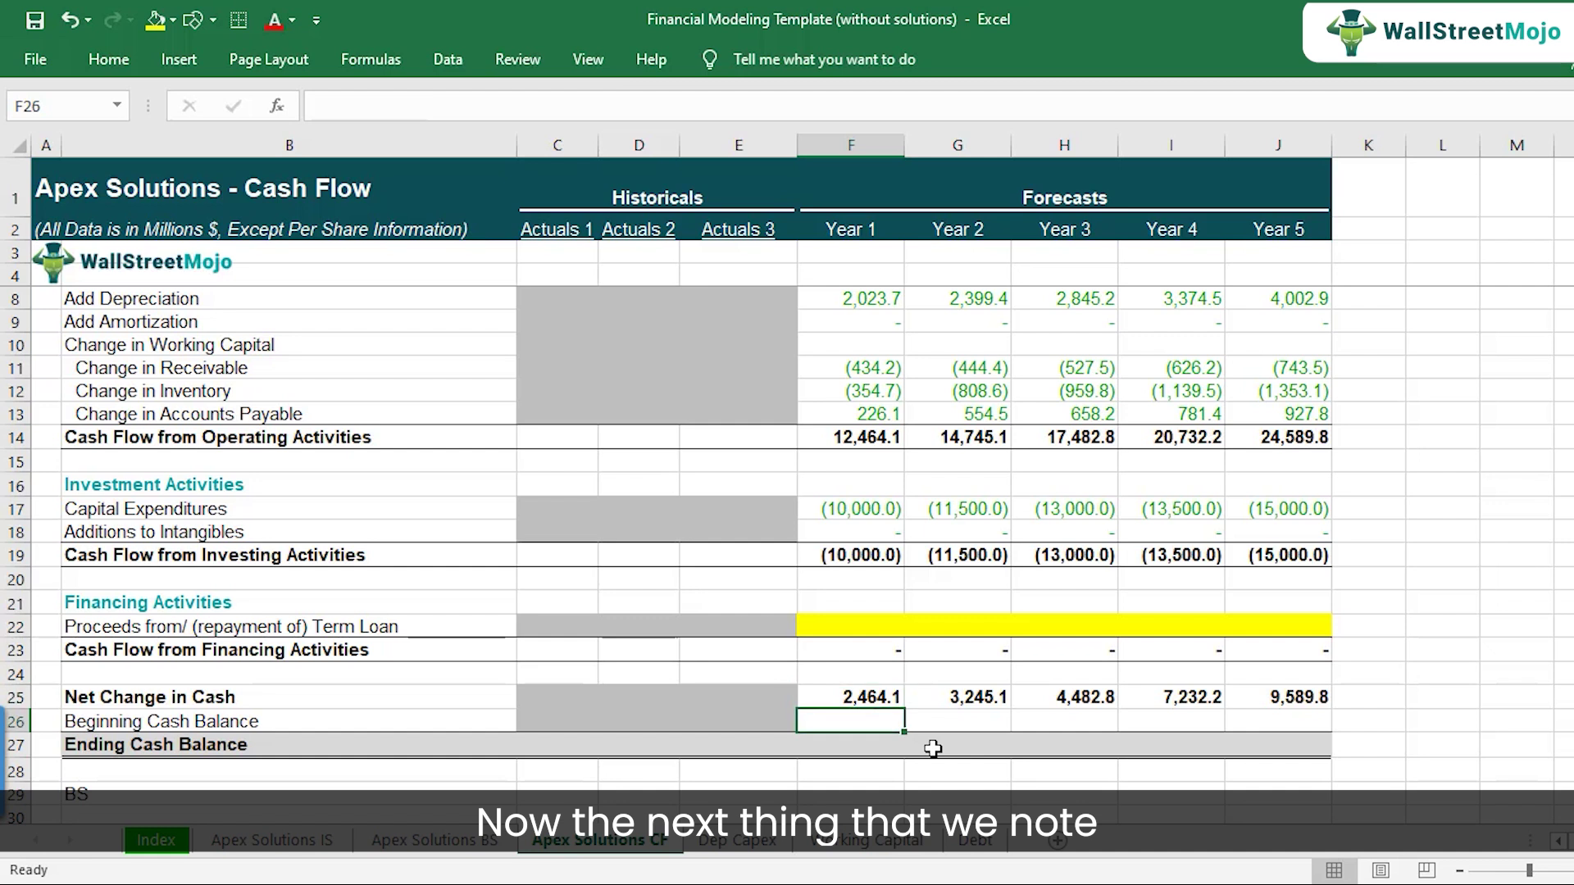
pyautogui.press('Up')
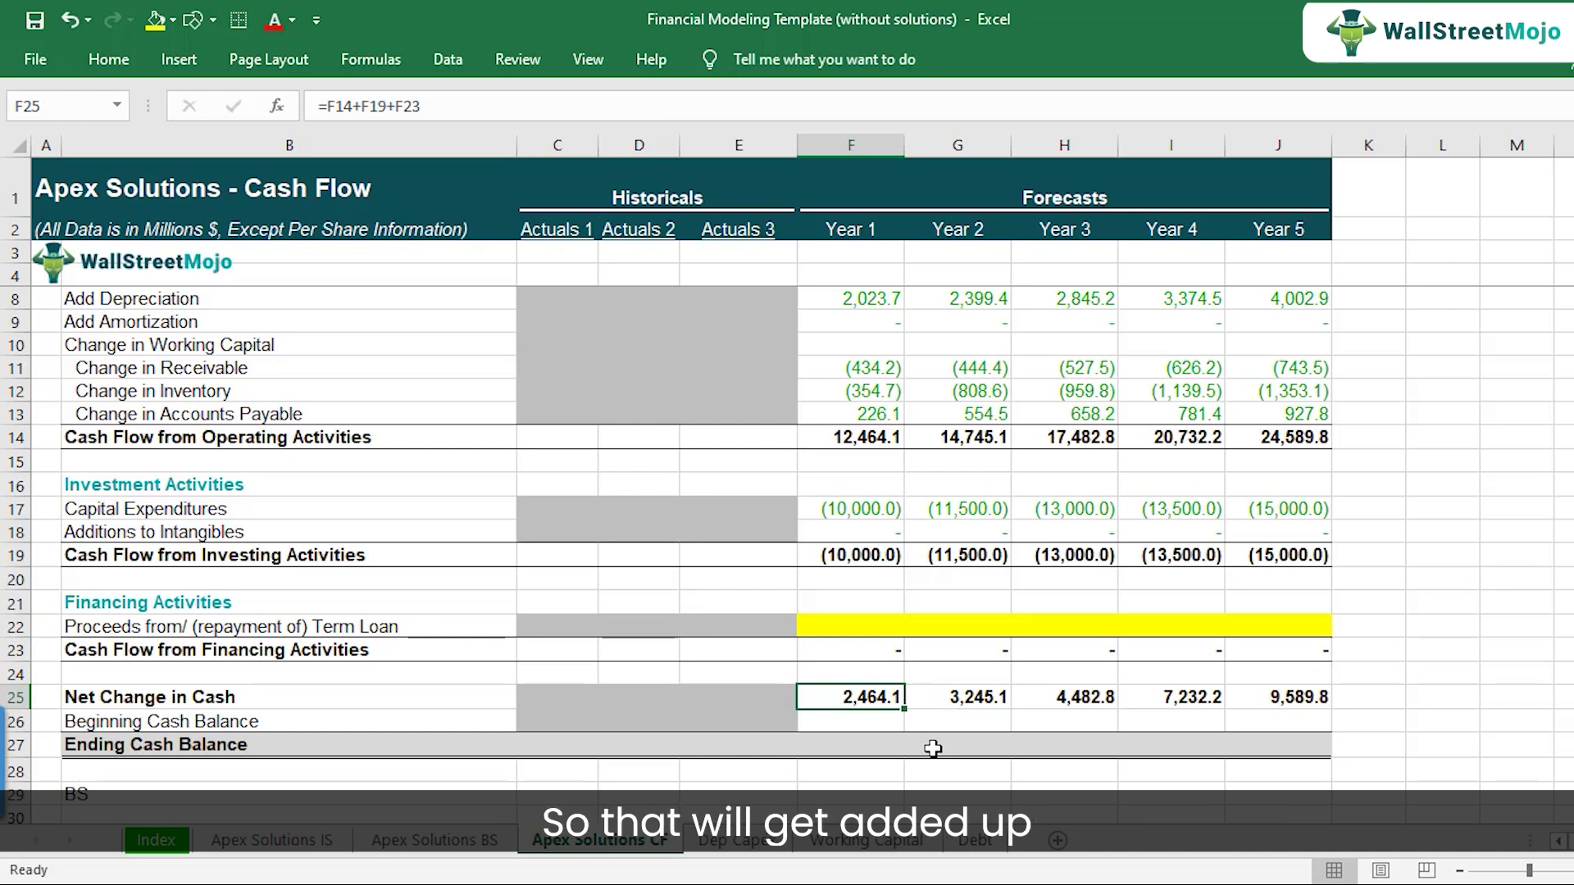
pyautogui.press('Down')
pyautogui.press('Down')
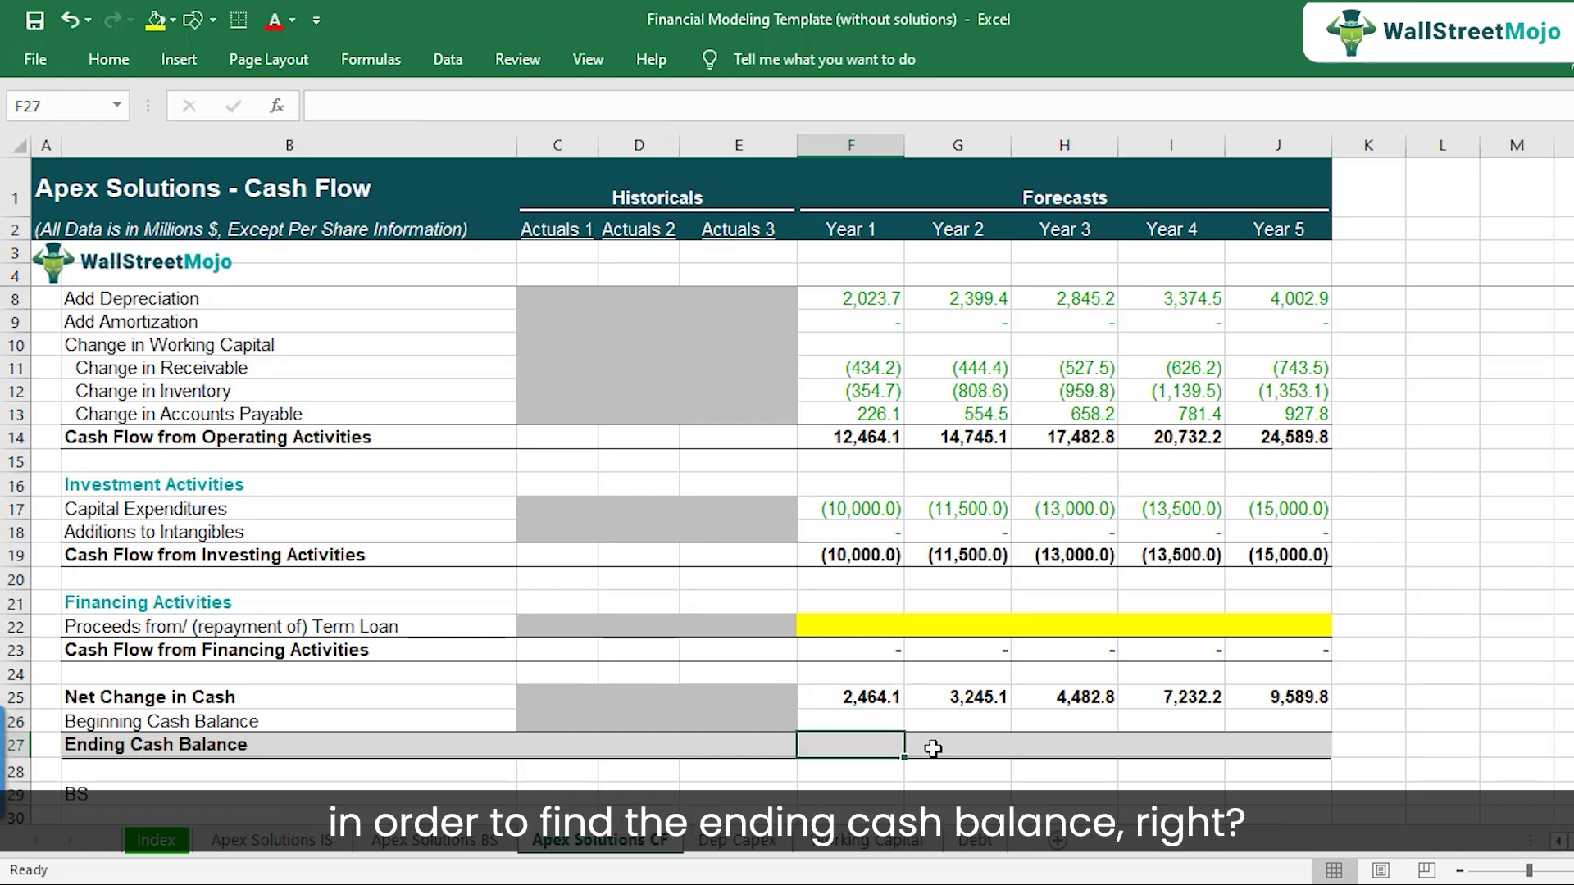
pyautogui.press('Up')
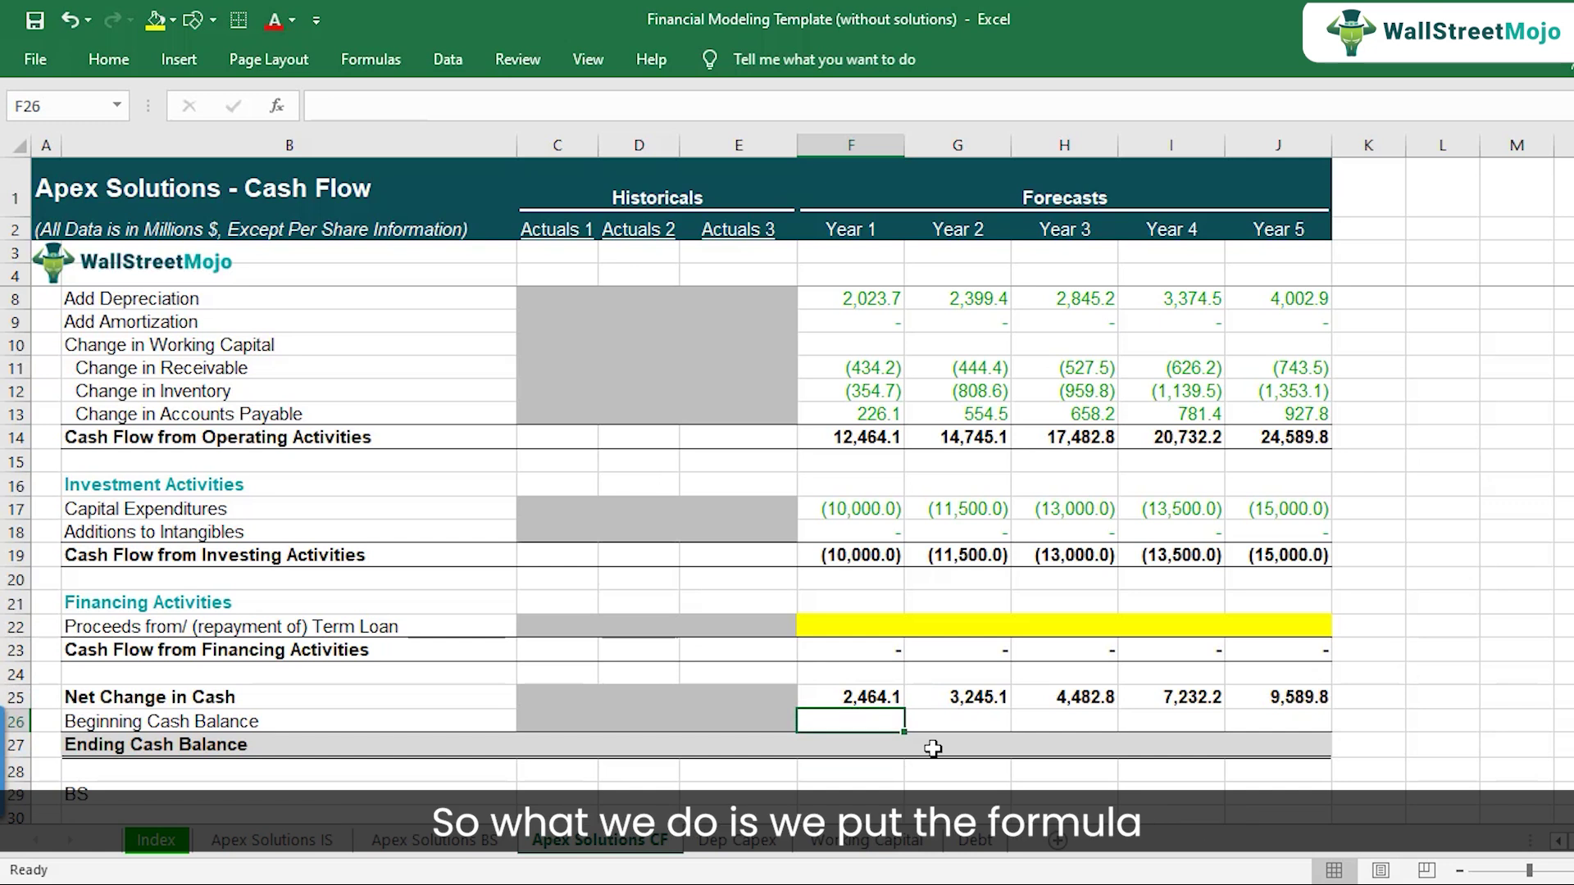
# Step: Link the Actuals 3 Ending Cash Balance in E27 to the balance sheet's Cash and equivalents with ='Apex Solutions BS'!E7
pyautogui.press('Left')
pyautogui.press('Down')
pyautogui.write('=')
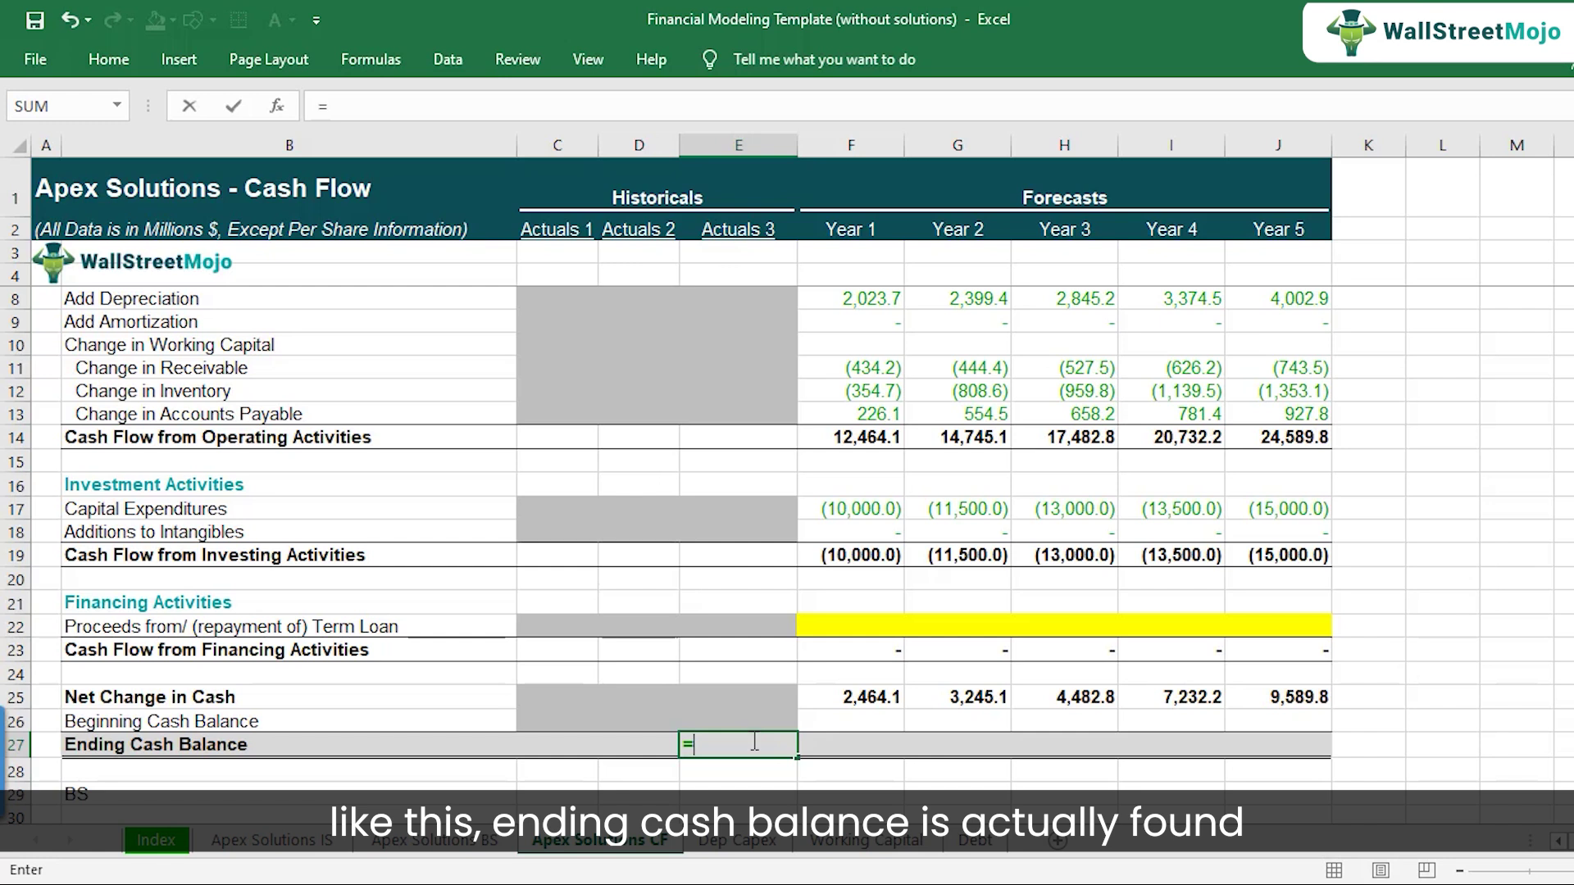
pyautogui.click(485, 842)
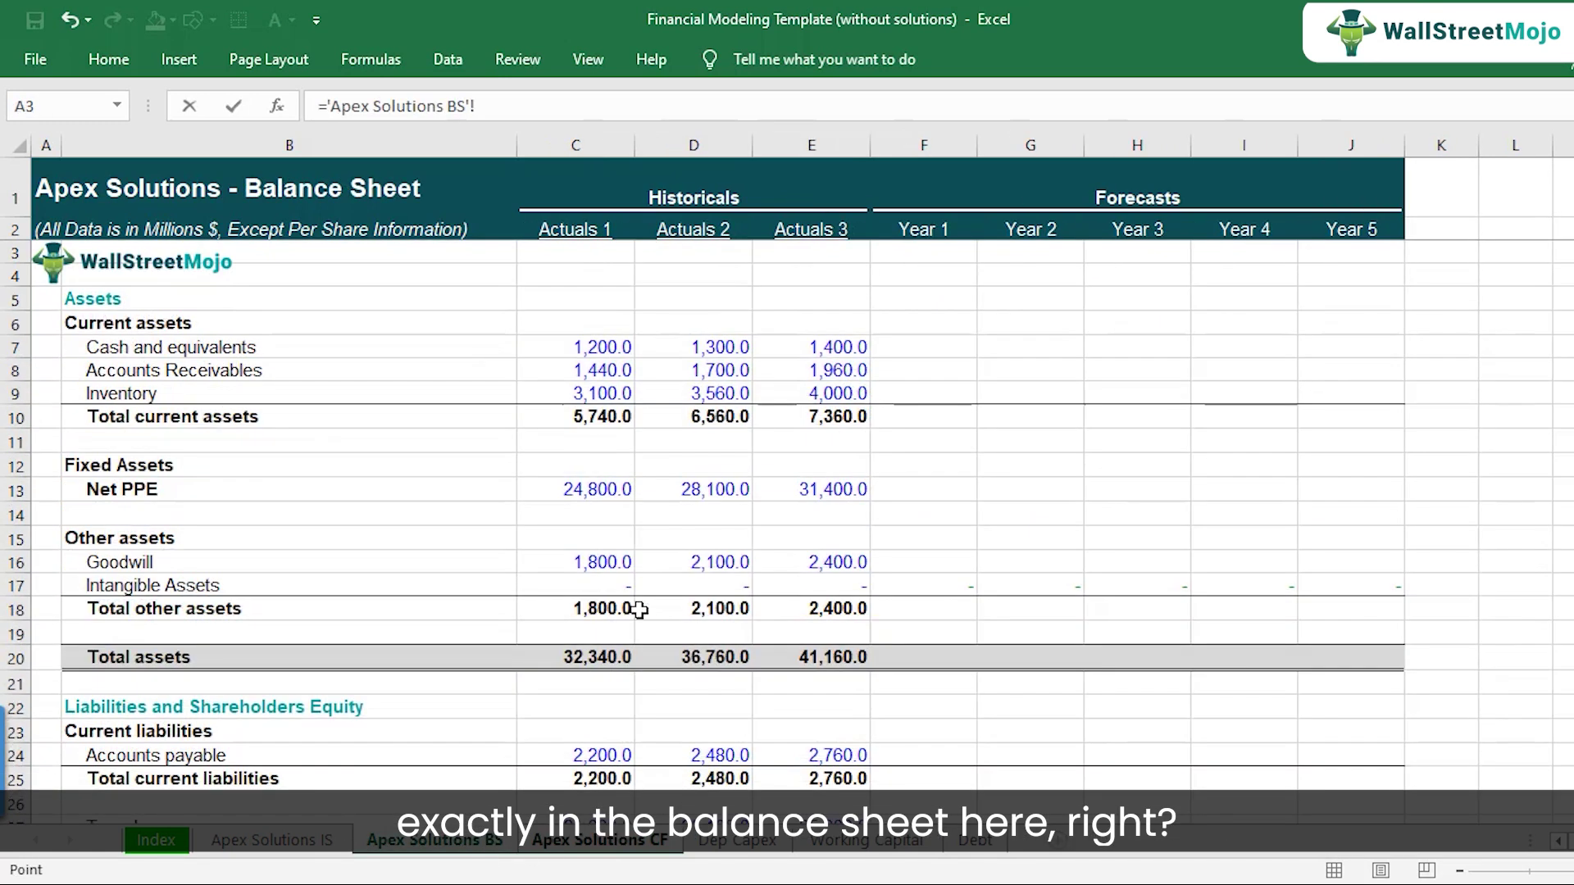
pyautogui.click(826, 348)
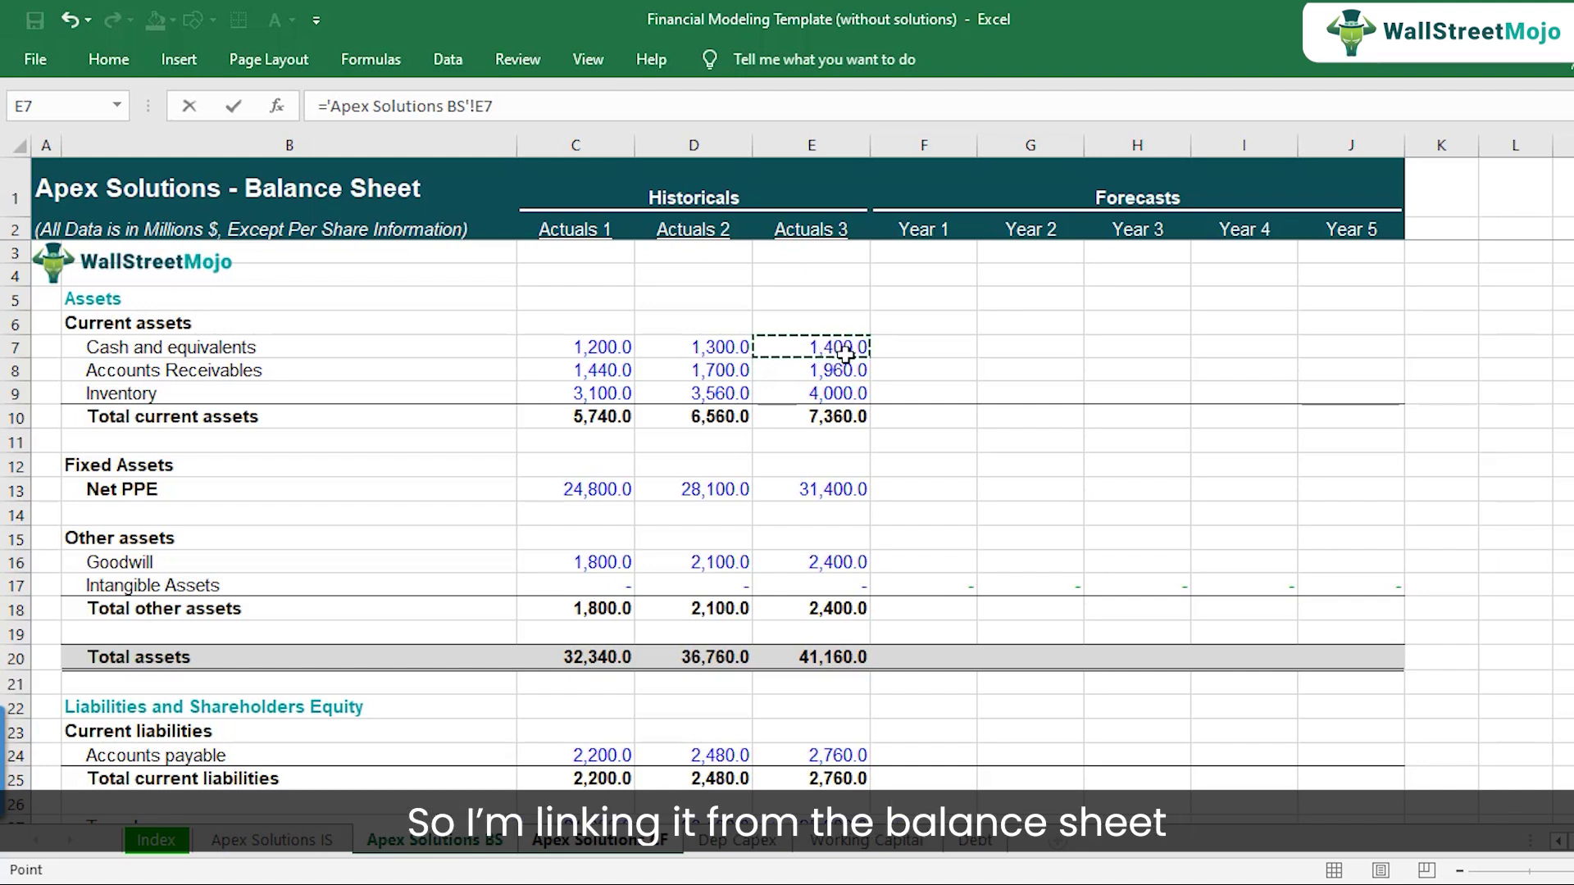
pyautogui.press('Return')
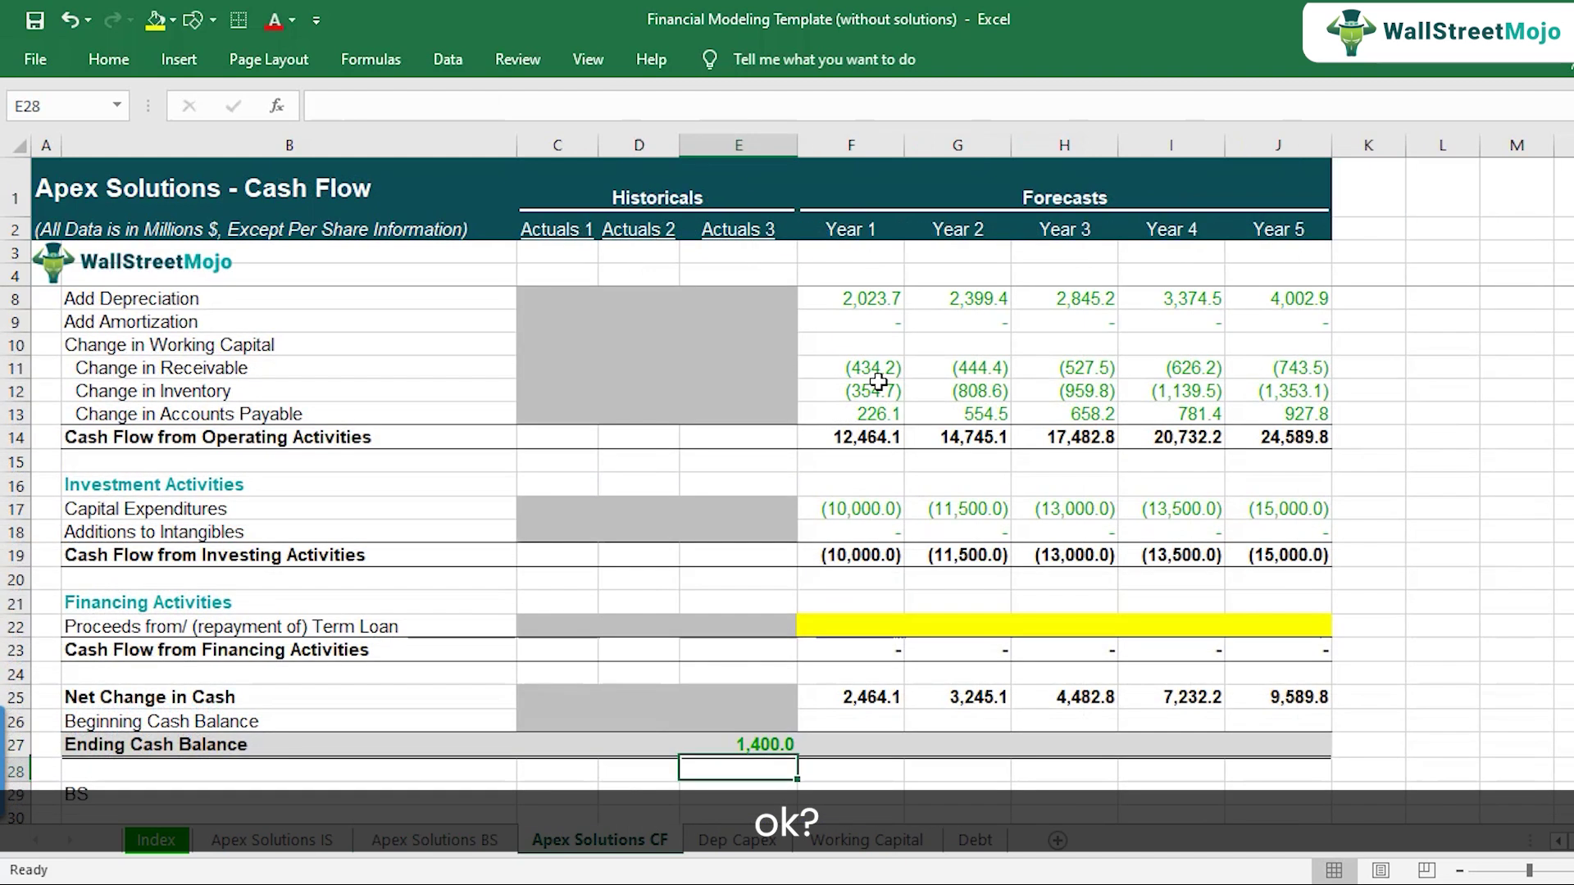
pyautogui.press('Up')
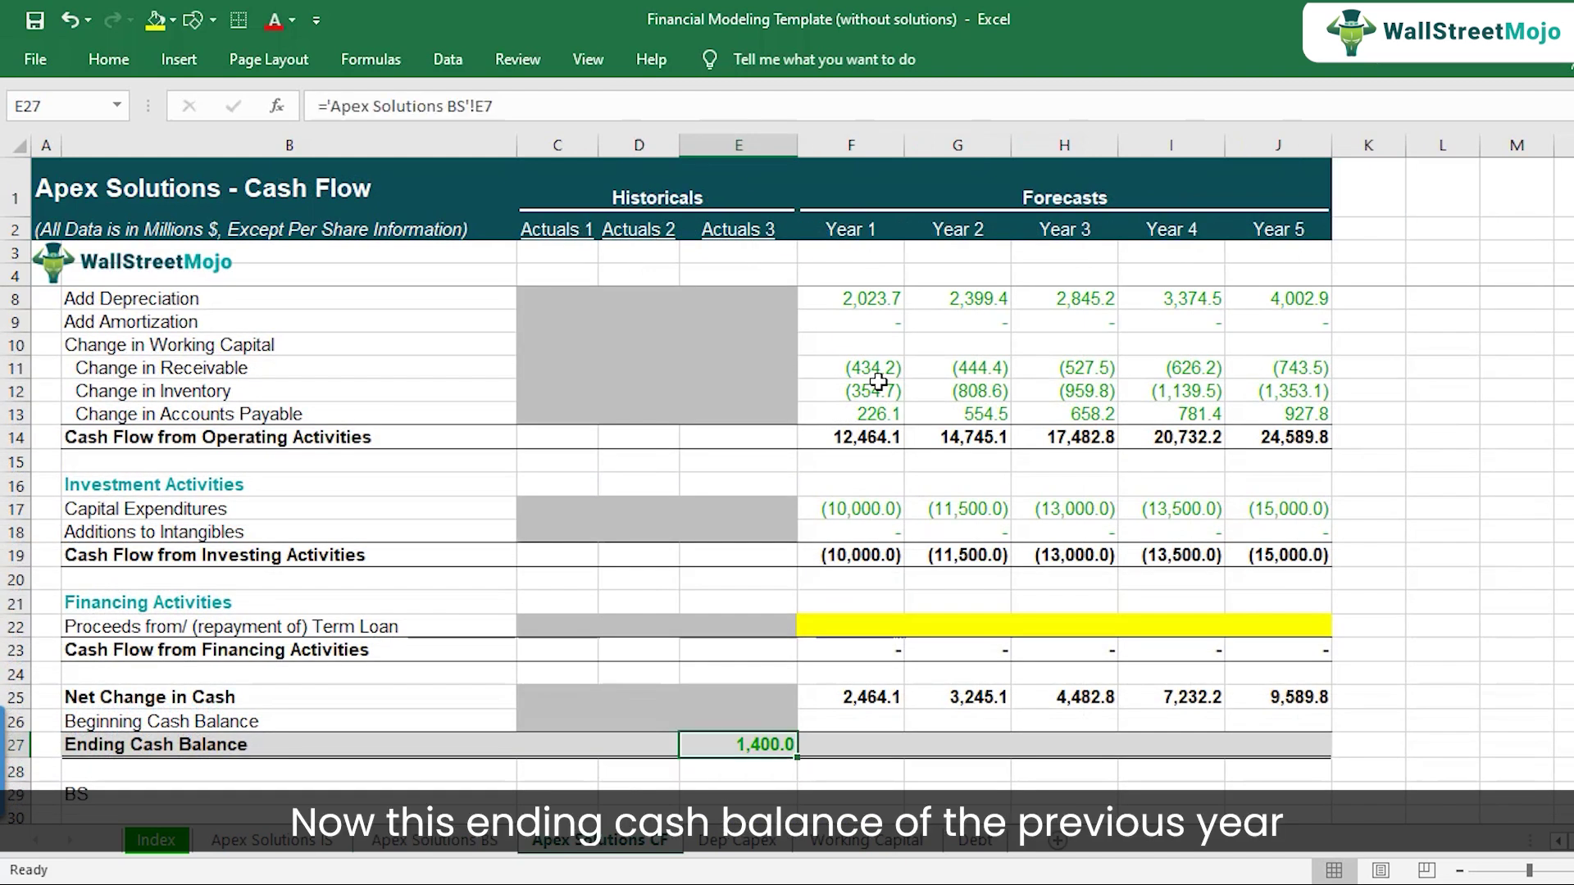
pyautogui.press('F2')
pyautogui.press('Escape')
# Step: Set the Year 1 Beginning Cash Balance in F26 to the prior year's ending cash with =E27 and check the formula
pyautogui.press('Up')
pyautogui.press('Right')
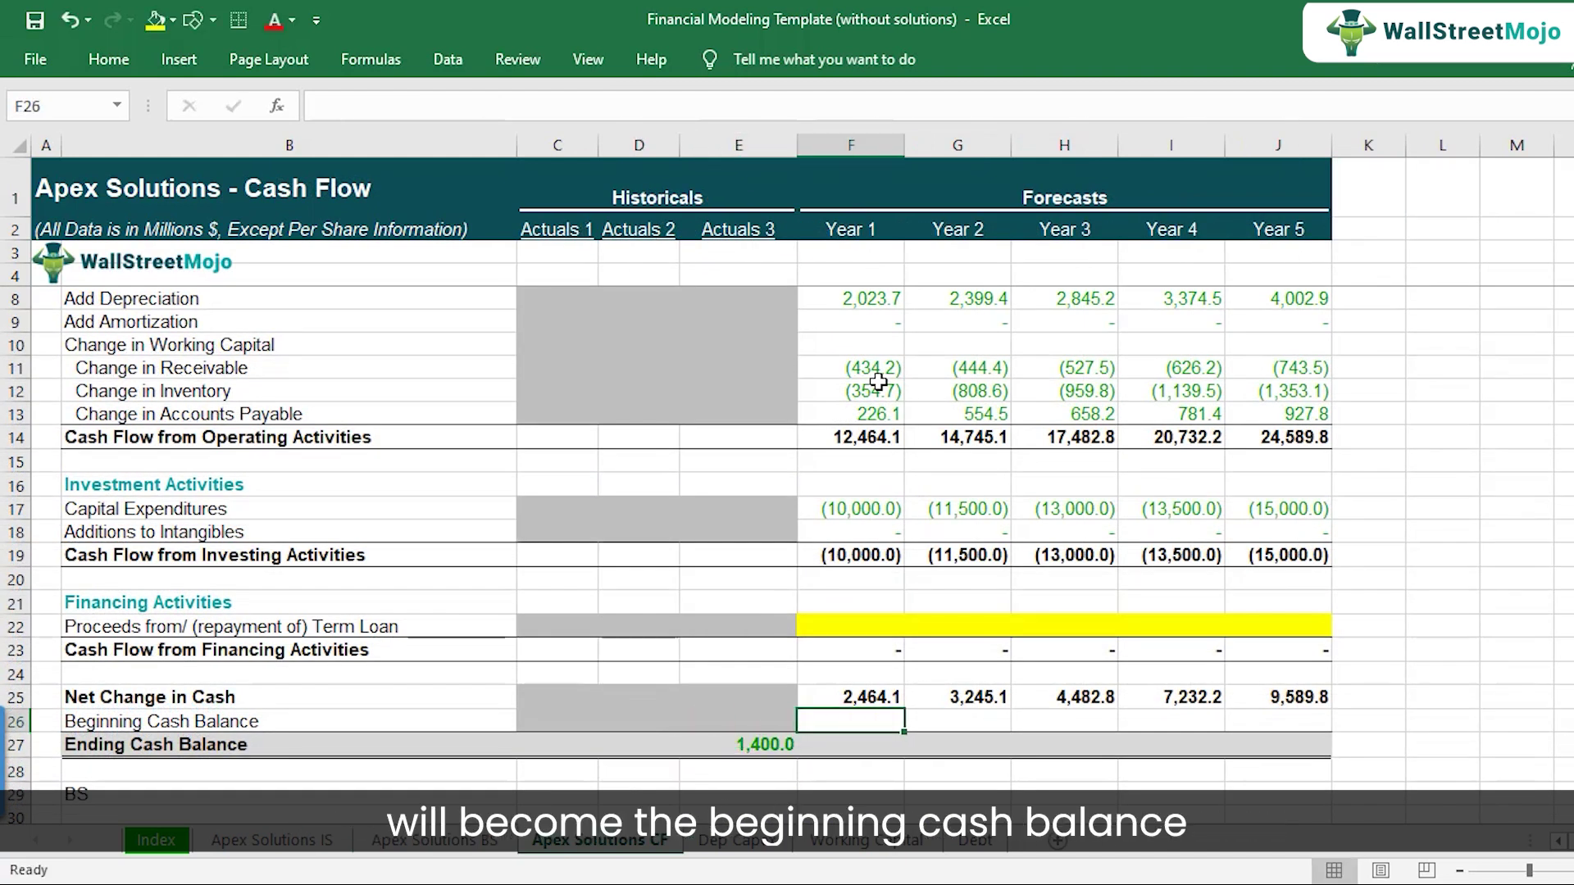
pyautogui.write('=')
pyautogui.press('Down')
pyautogui.press('Left')
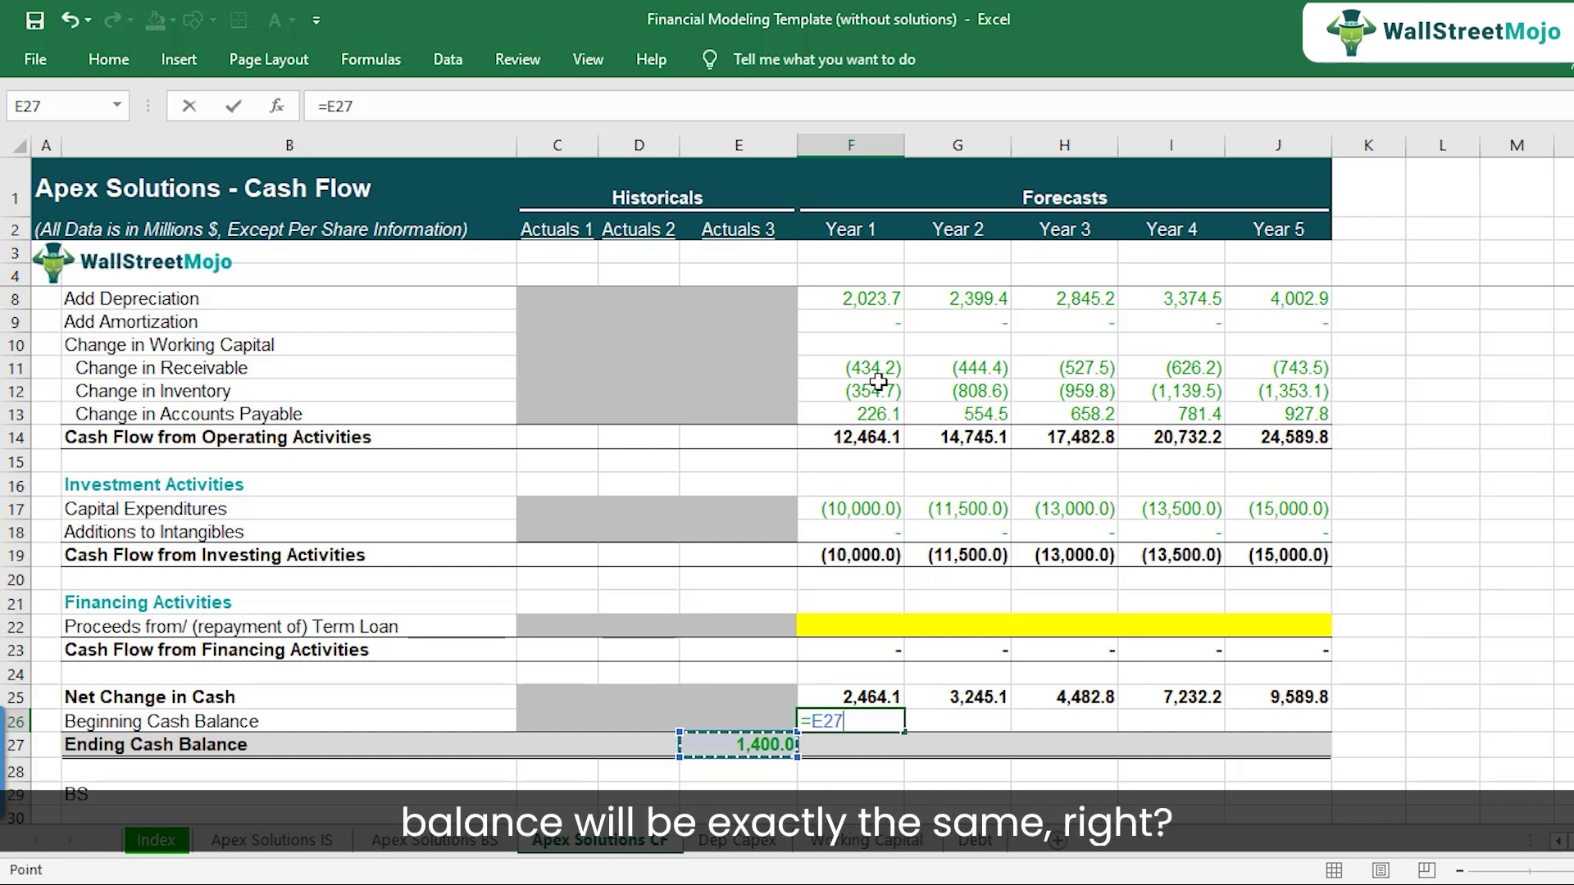
pyautogui.press('Return')
pyautogui.press('Up')
pyautogui.press('F2')
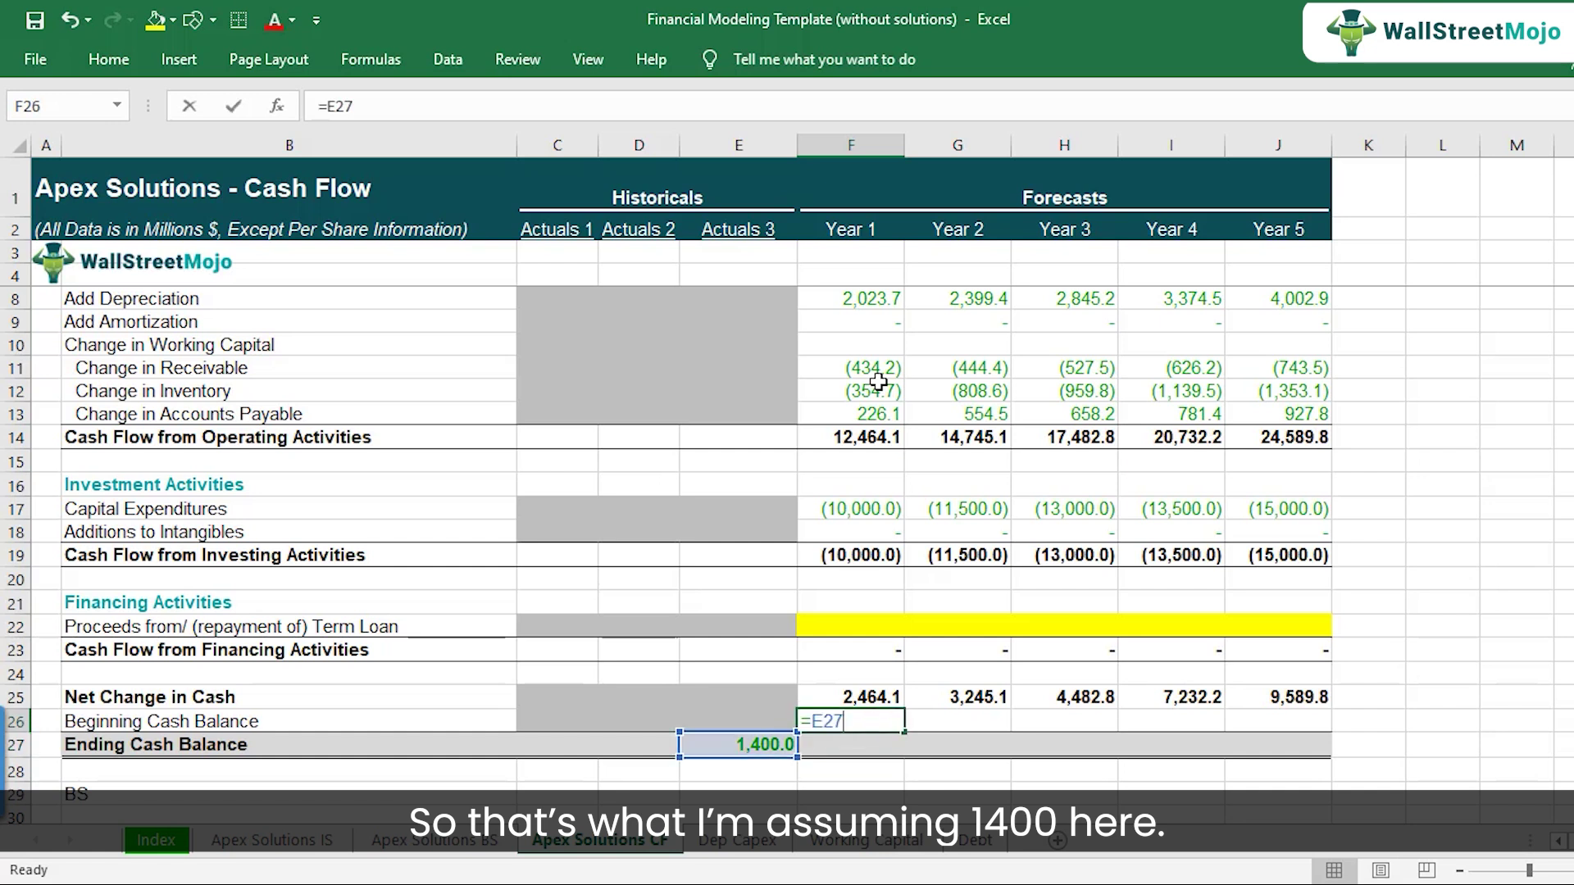
pyautogui.press('Escape')
pyautogui.press('Down')
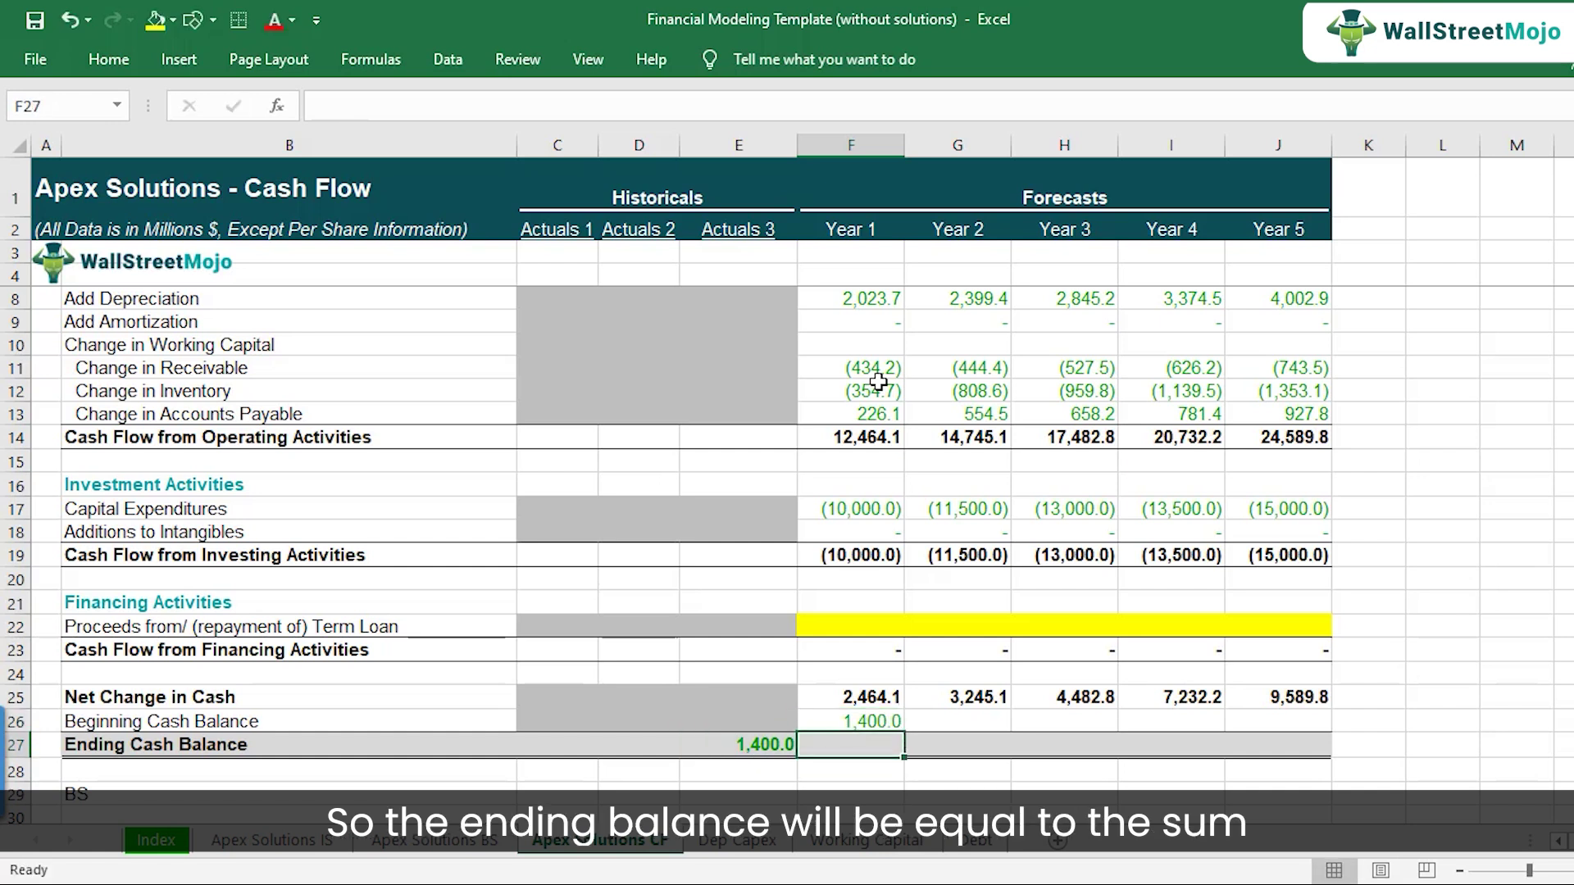
# Step: Calculate the Year 1 Ending Cash Balance in F27 as net change plus beginning cash with =F25+F26, and check the formula
pyautogui.write('=')
pyautogui.press('Up')
pyautogui.press('Up')
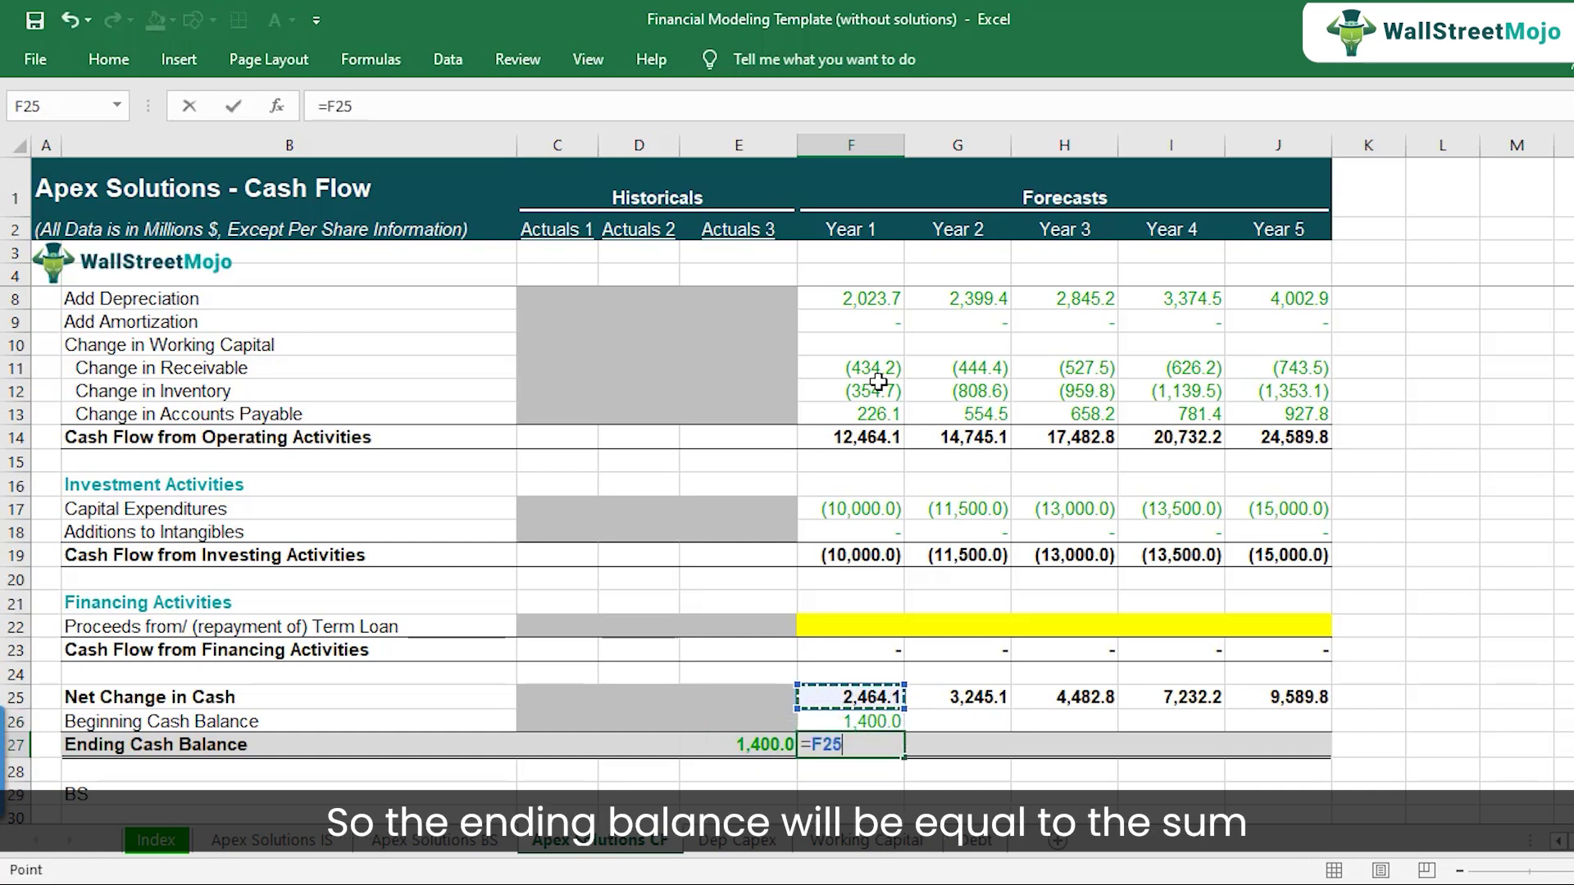
pyautogui.write('+')
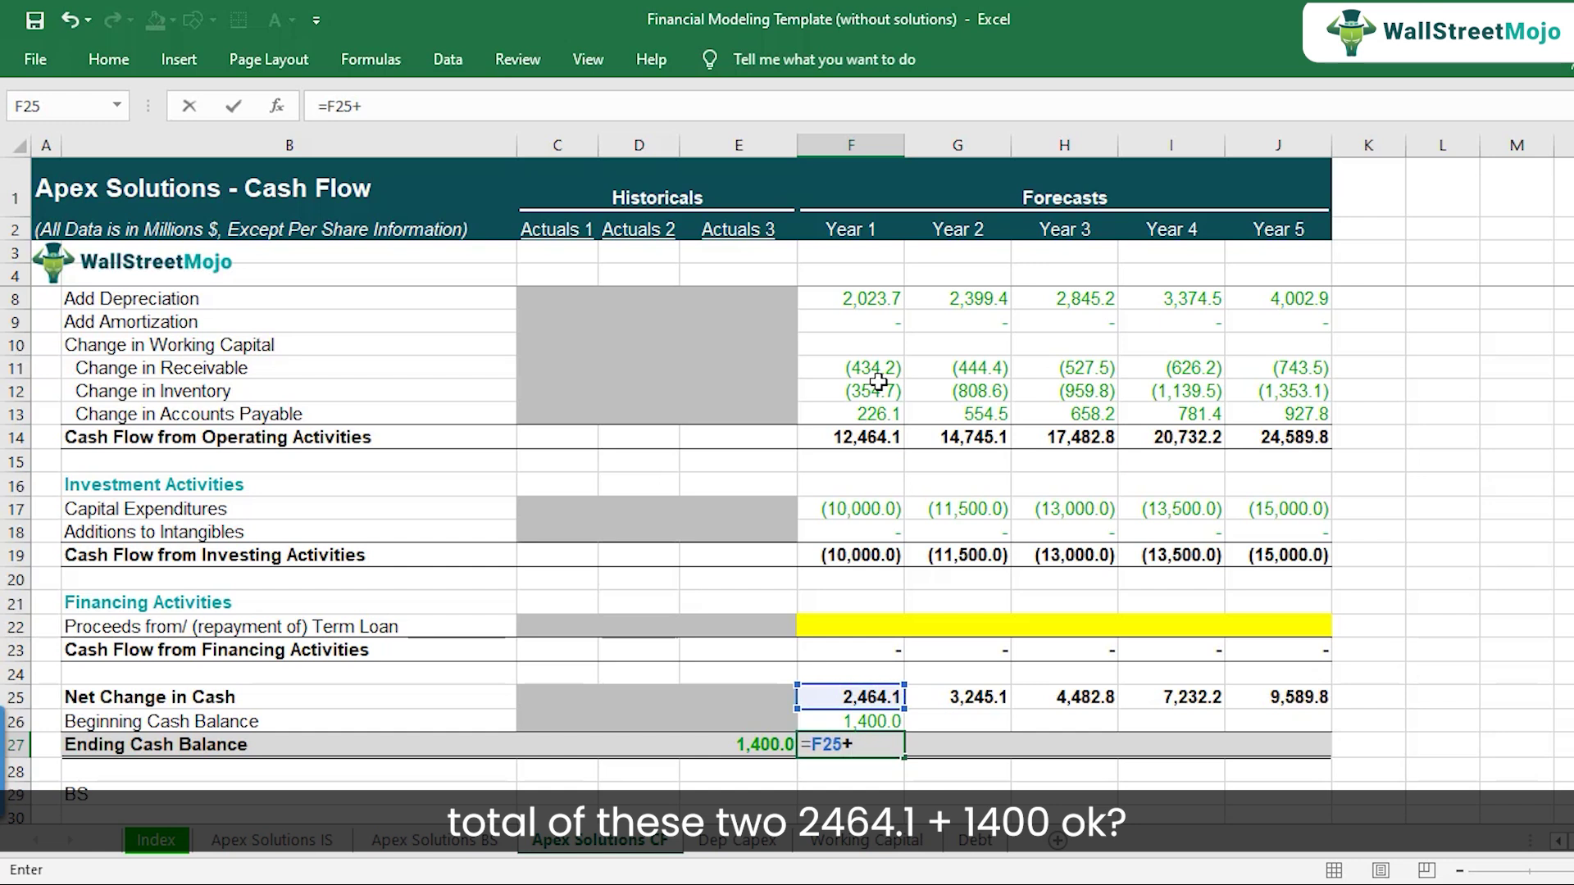
pyautogui.press('Up')
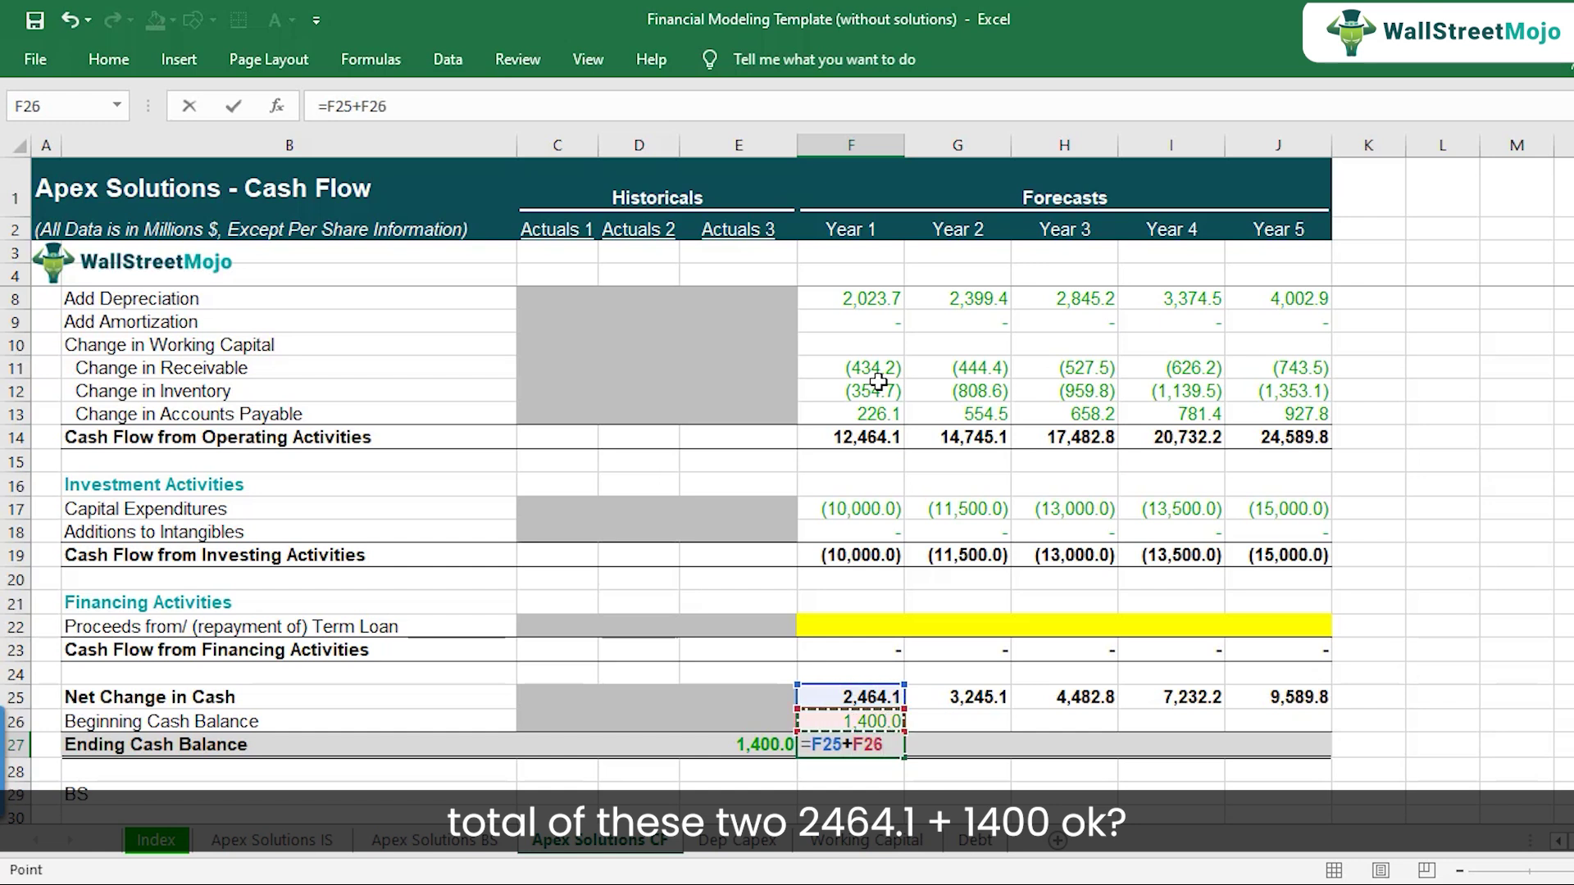
pyautogui.press('Return')
pyautogui.press('Up')
pyautogui.press('F2')
pyautogui.press('Return')
# Step: Copy the Year 1 Beginning and Ending Cash Balance formulas in F26:F27 across to Years 2 through 5
pyautogui.press('Up')
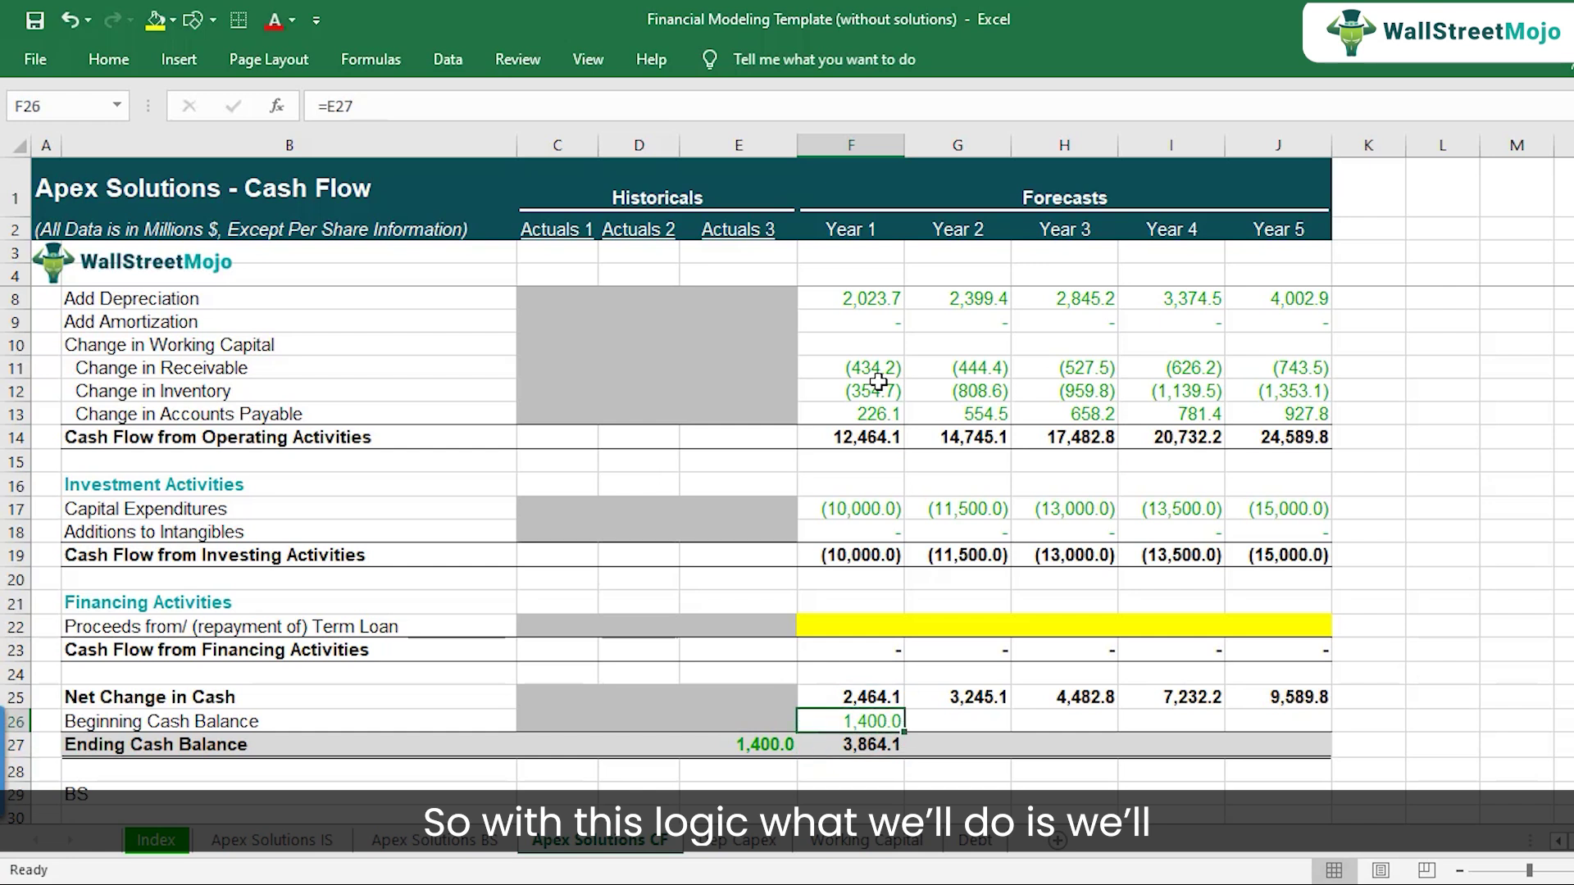
pyautogui.hotkey('shift', 'Down')
pyautogui.hotkey('ctrl', 'c')
pyautogui.hotkey('shift', 'Right')
pyautogui.hotkey('shift', 'Right')
pyautogui.hotkey('shift', 'Right')
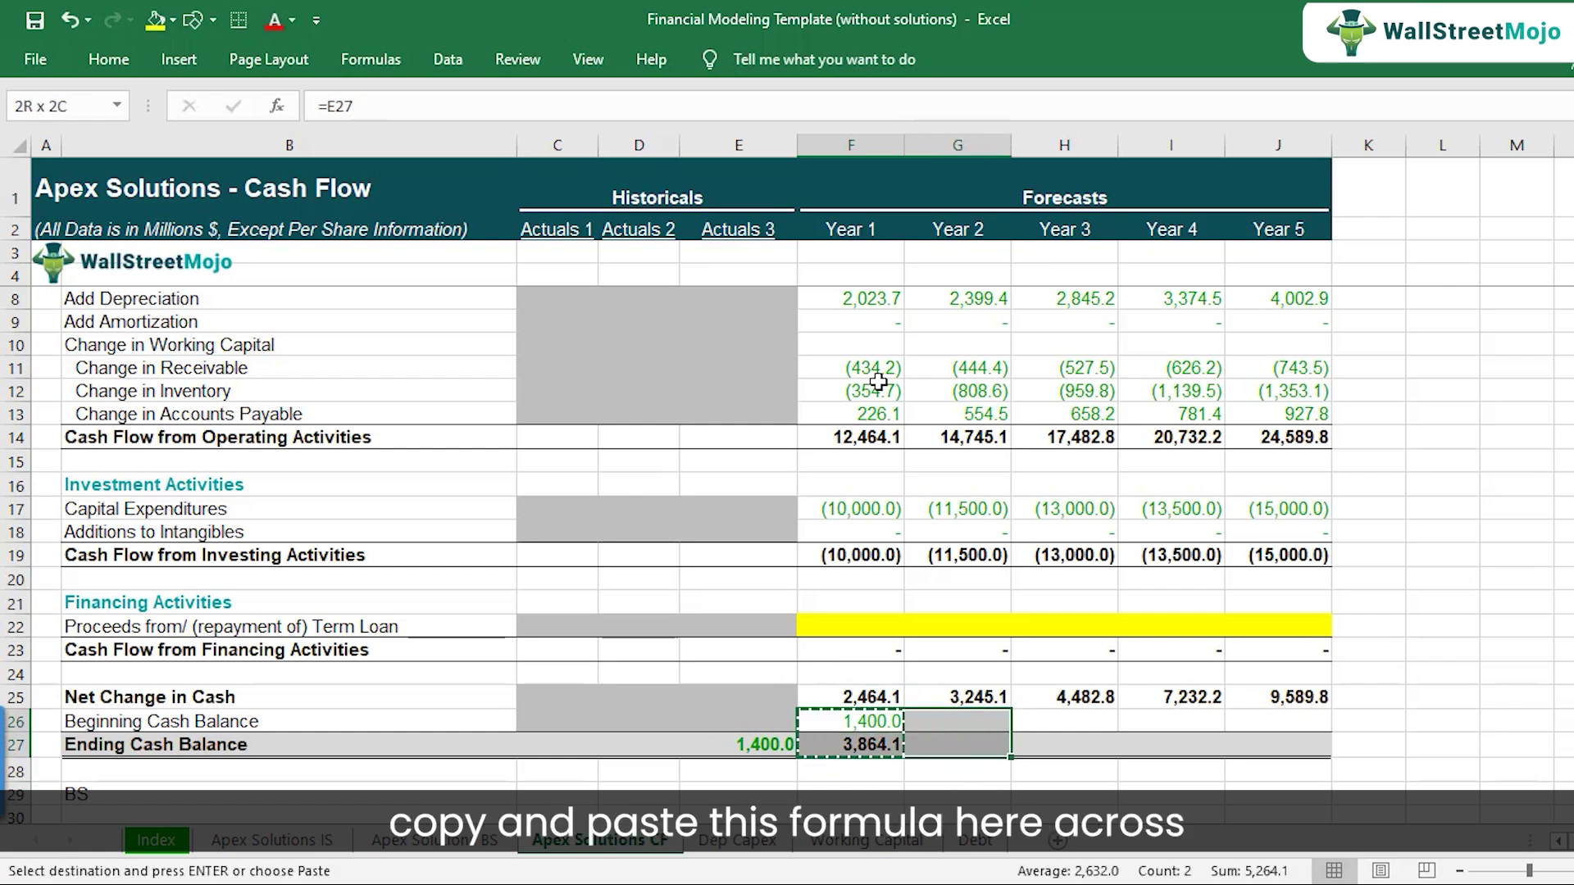
pyautogui.hotkey('shift', 'Right')
pyautogui.press('Return')
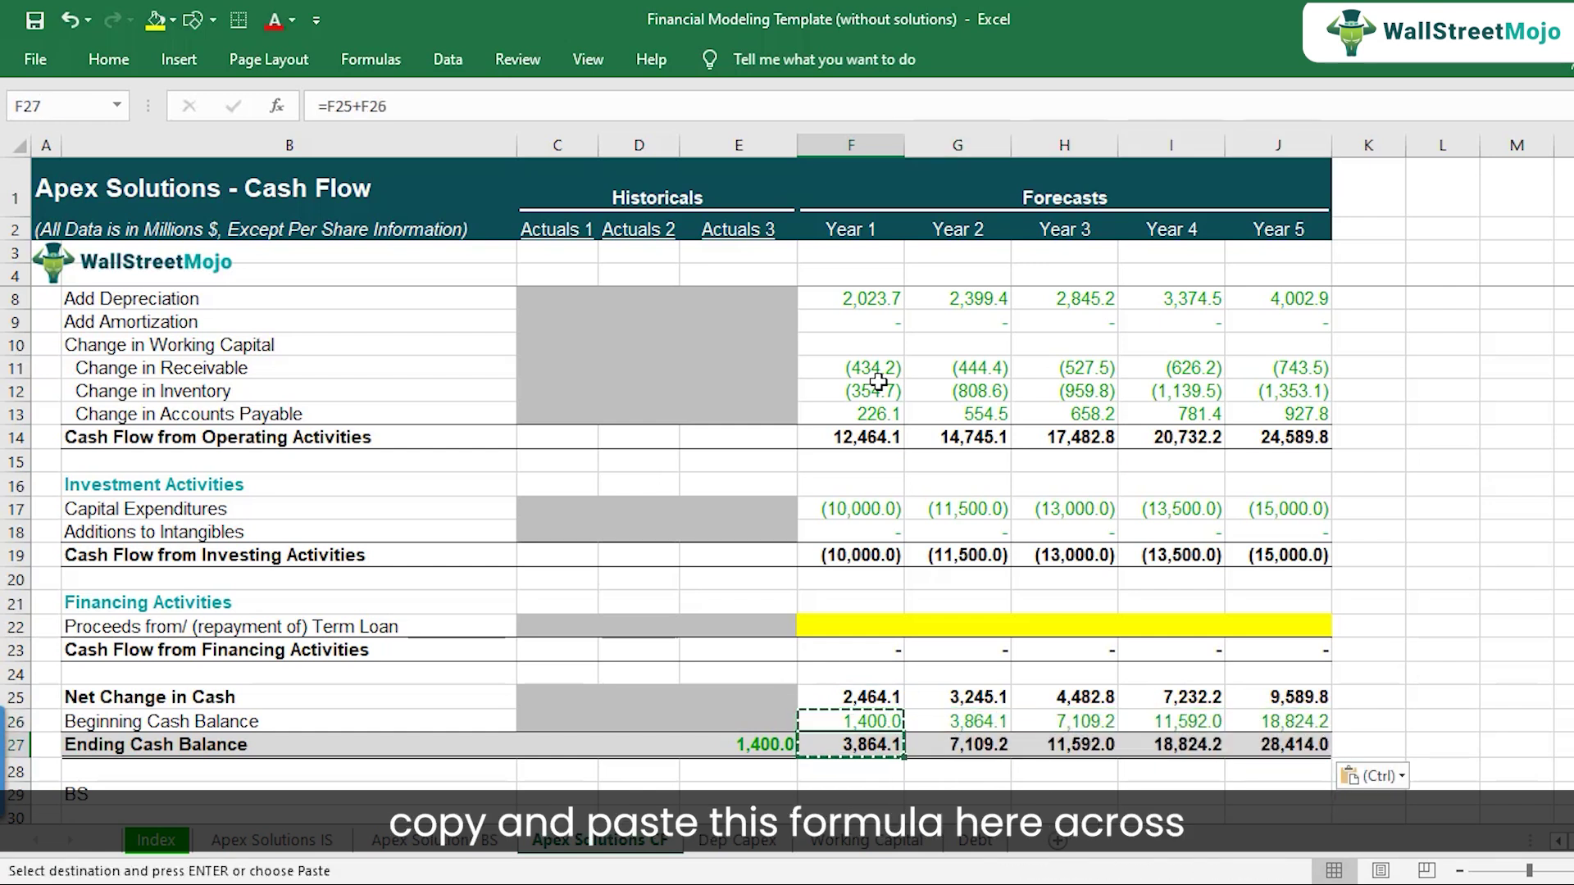
# Step: Check the Year 1 Ending Cash Balance formula in F27 and how the Year 2 Beginning Cash Balance in G26 links to it
pyautogui.press('Up')
pyautogui.press('Down')
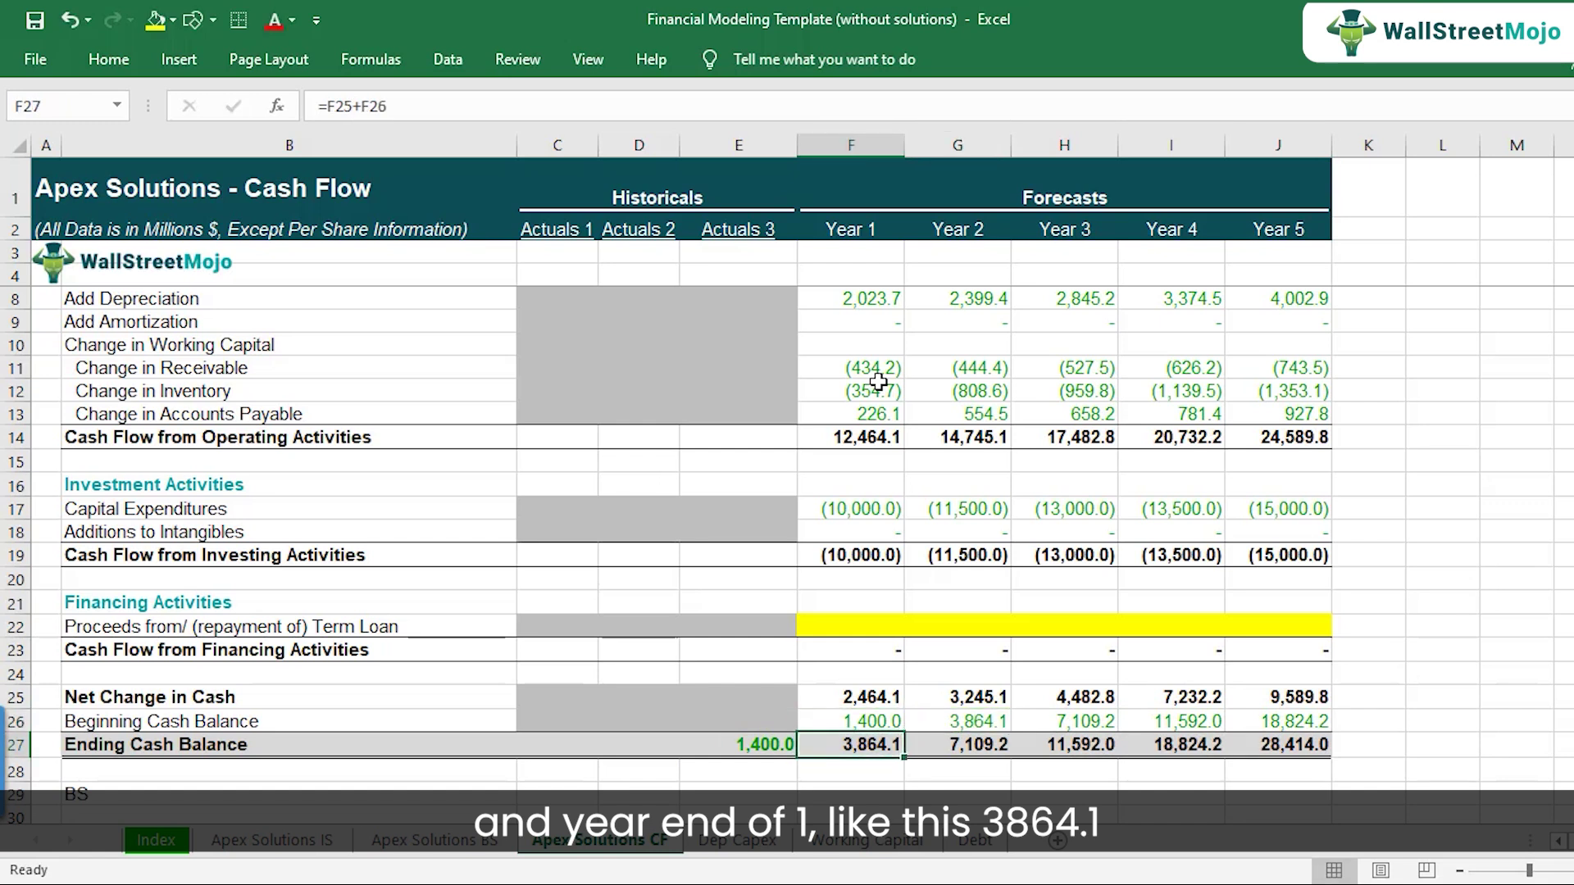
pyautogui.press('F2')
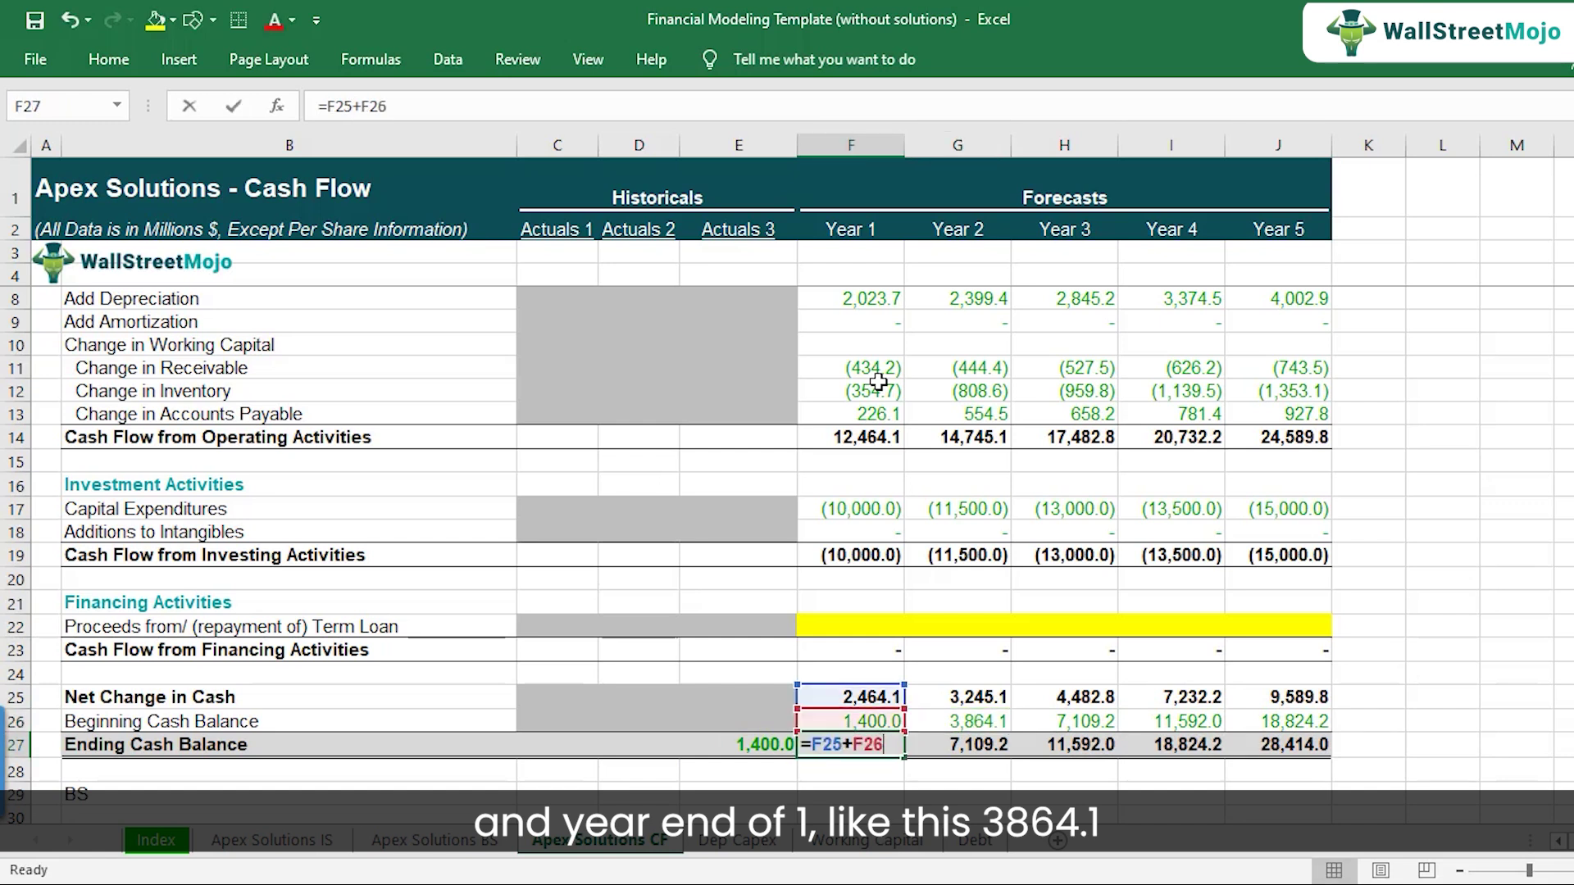
pyautogui.press('Escape')
pyautogui.press('Up')
pyautogui.press('Right')
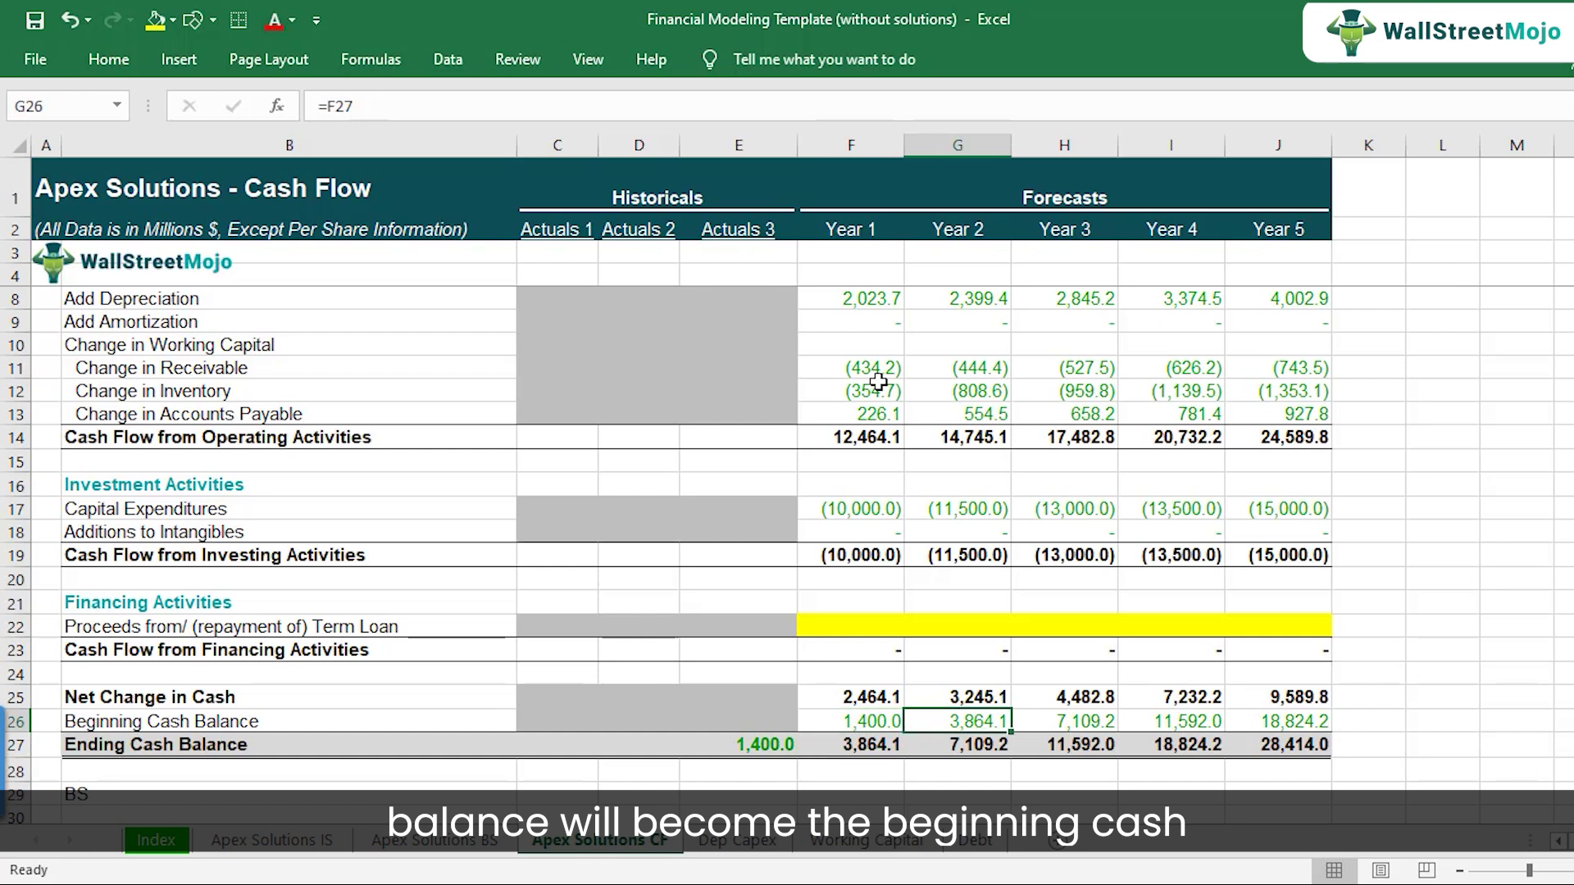
pyautogui.write('=F27')
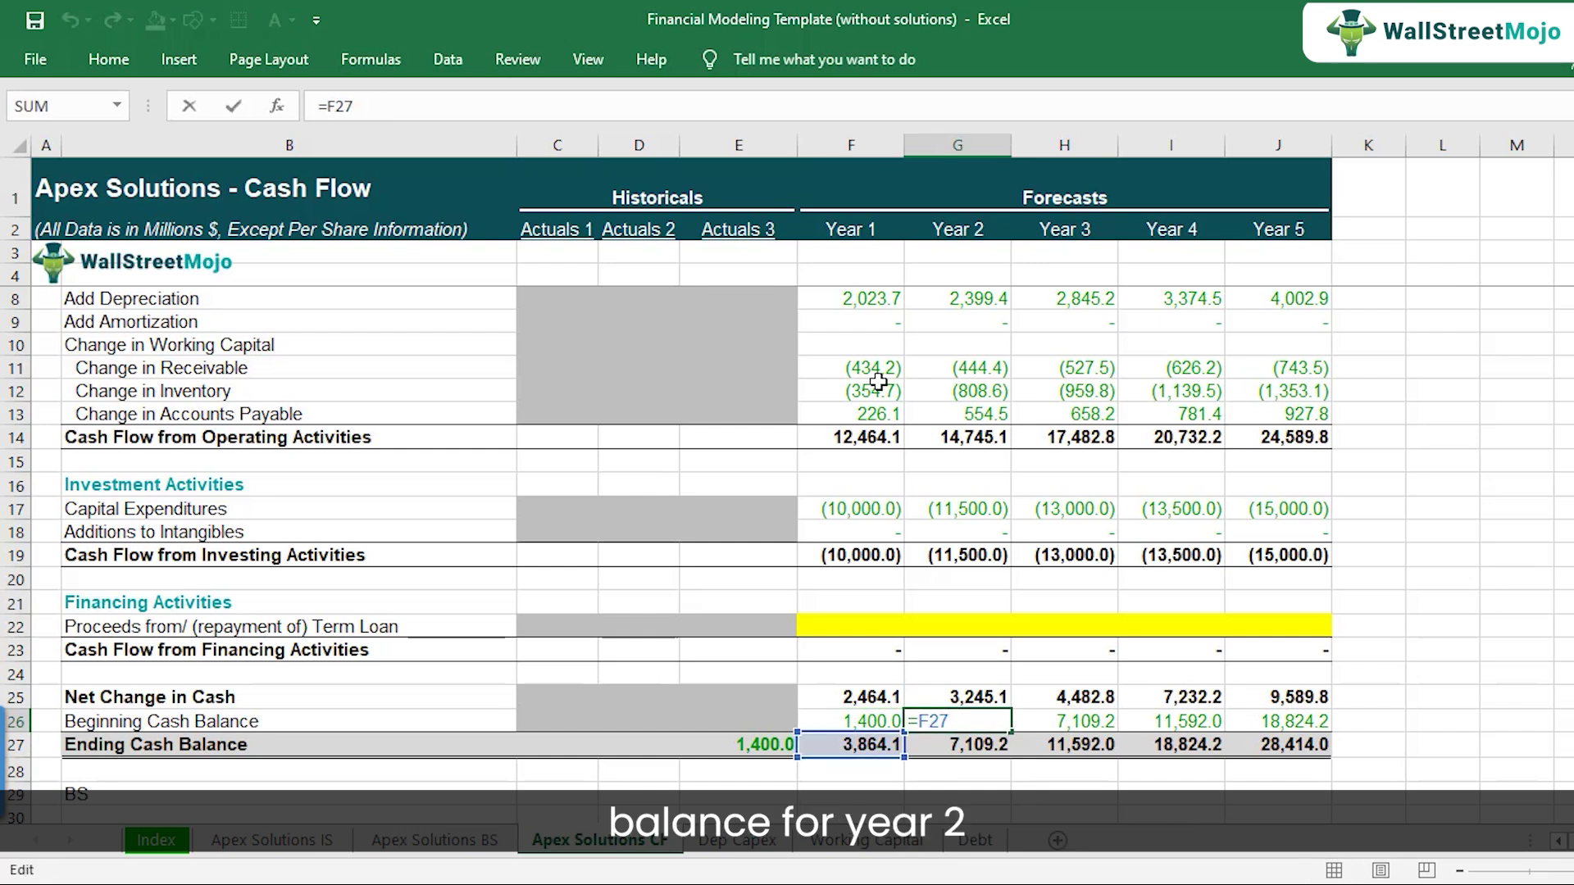
pyautogui.press('Return')
pyautogui.press('Up')
pyautogui.press('Right')
pyautogui.press('Right')
pyautogui.press('Return')
# Step: Select the Ending Cash Balance row from Year 1 to Year 5, F27:J27, to review the forecast balances
pyautogui.press('Left')
pyautogui.press('Left')
pyautogui.press('Left')
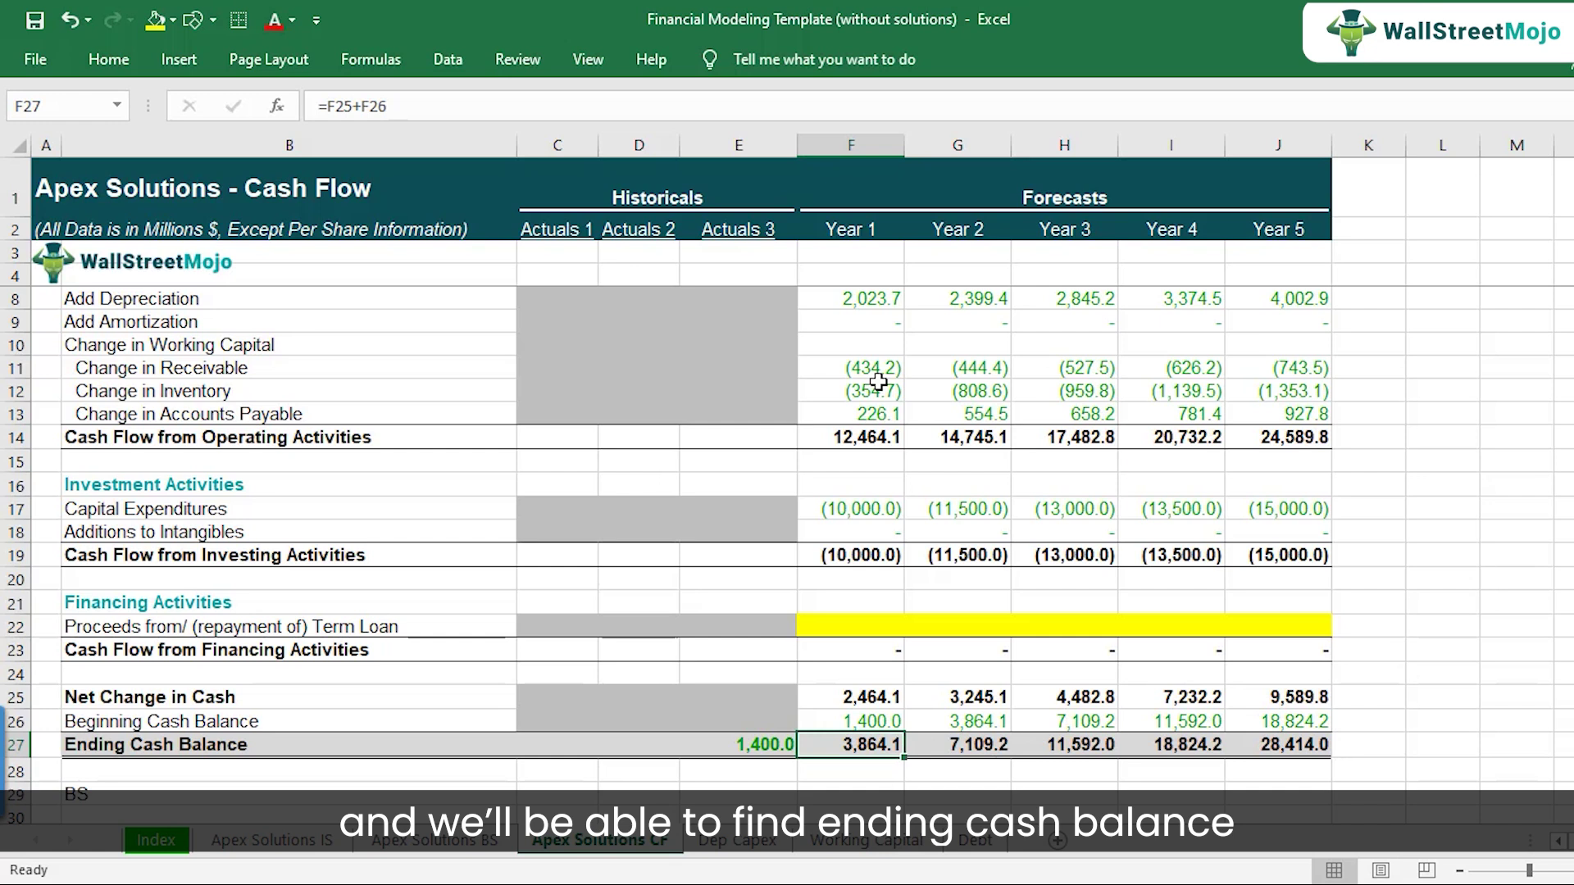
pyautogui.hotkey('shift', 'Right')
pyautogui.hotkey('shift', 'Right')
pyautogui.hotkey('shift', 'Right')
pyautogui.hotkey('shift', 'Right')
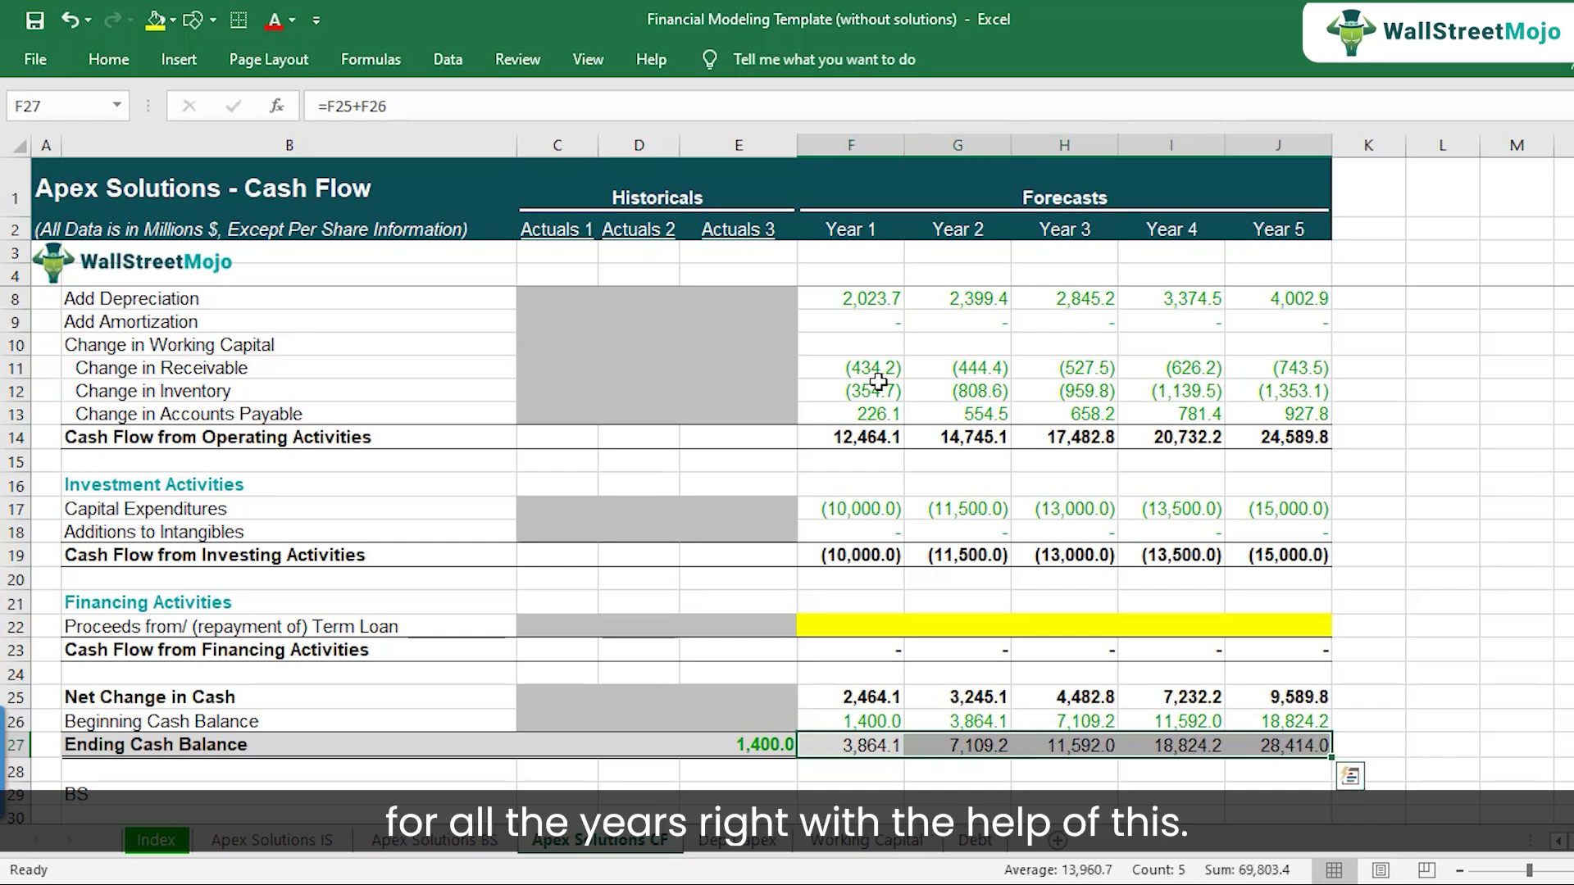